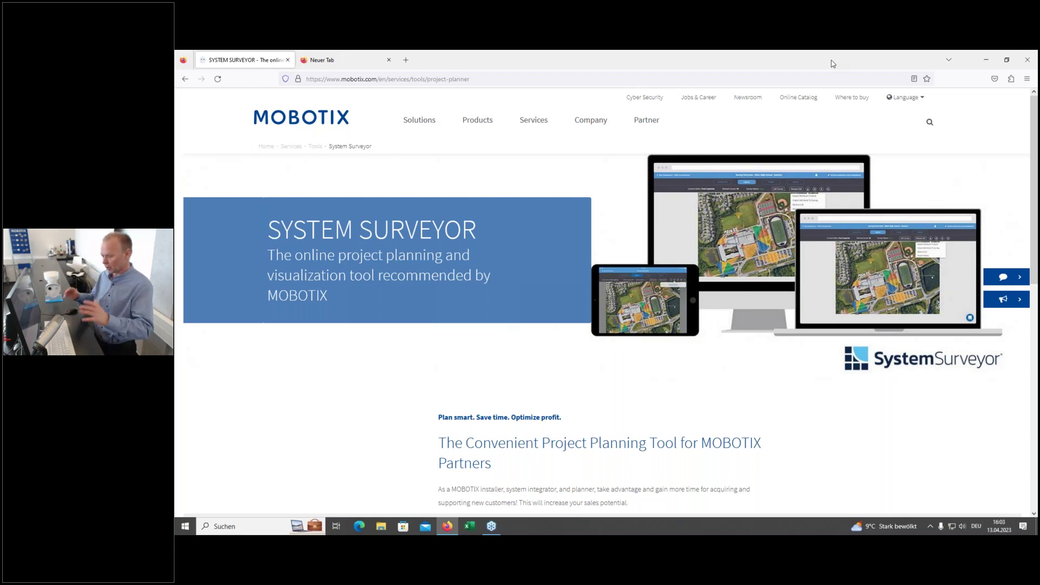
Step: Return to the MOBOTIX home page and open the System Surveyor project planner page
click(333, 124)
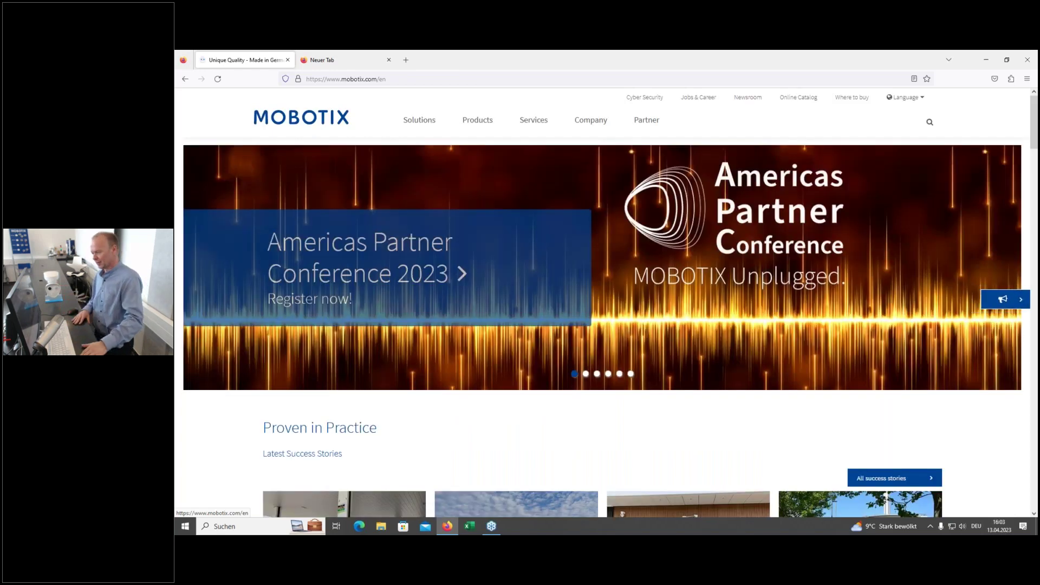
mouse_move(531, 120)
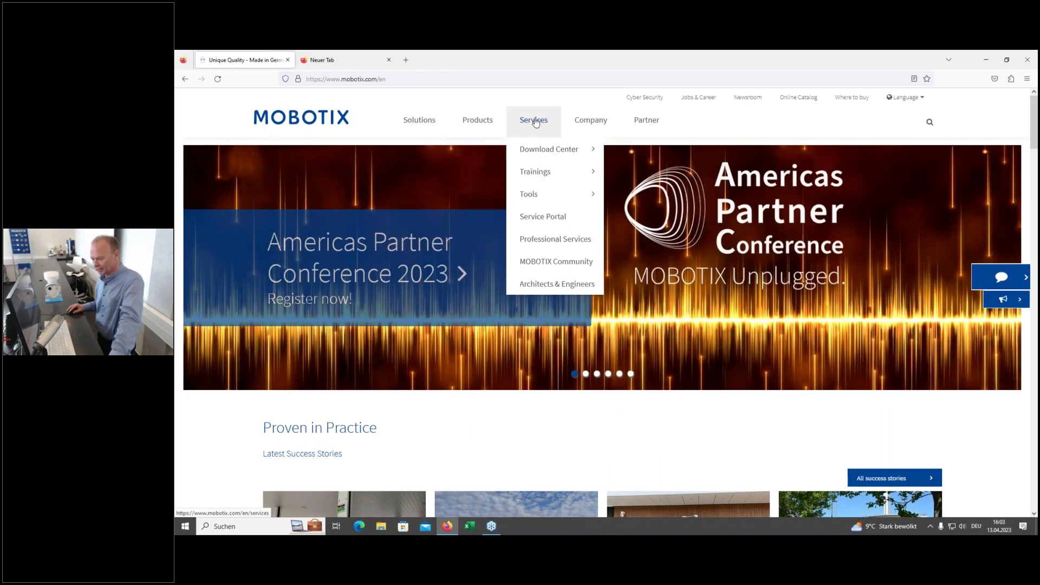
mouse_move(542, 181)
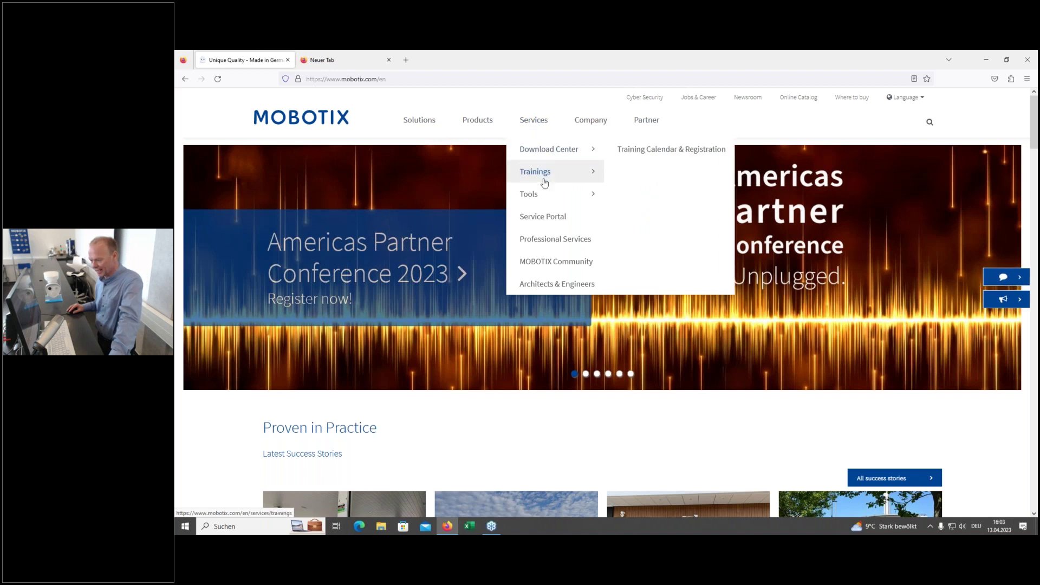
mouse_move(533, 198)
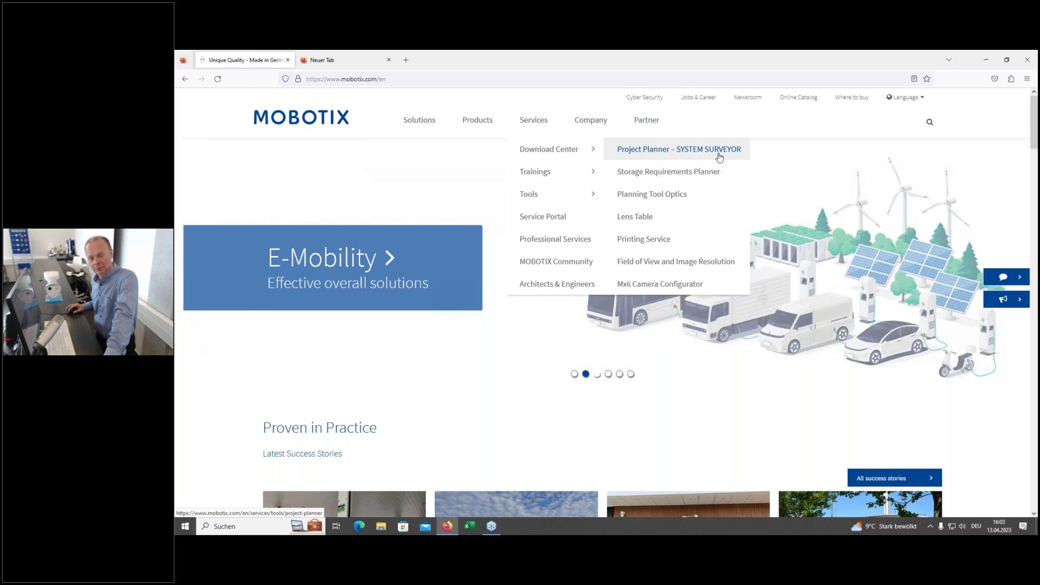
click(719, 156)
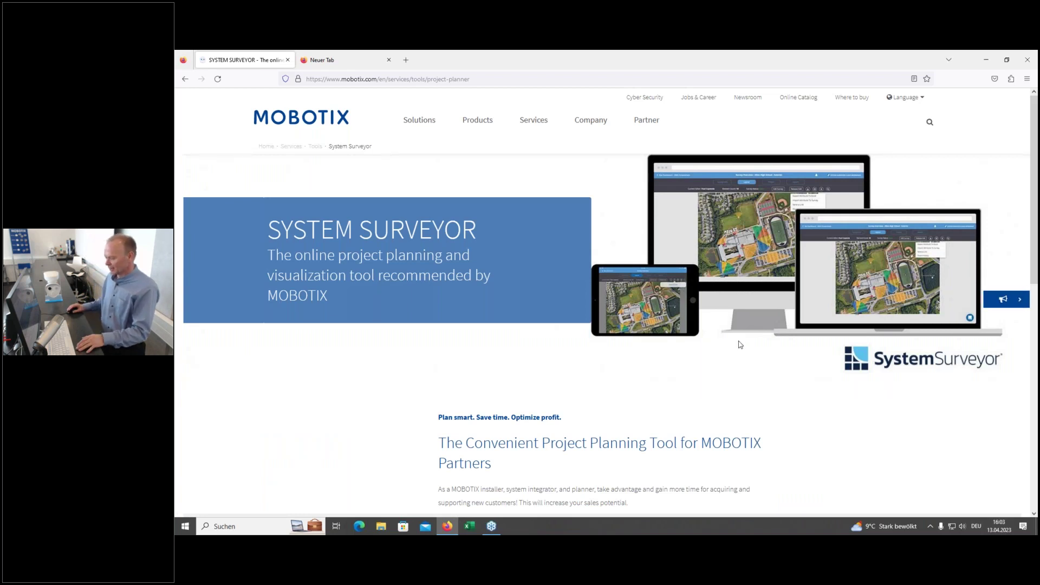
Step: Scroll down the project planner and follow 'To the System Surveyor registration'
scroll(734, 350, down, 2)
scroll(734, 351, down, 3)
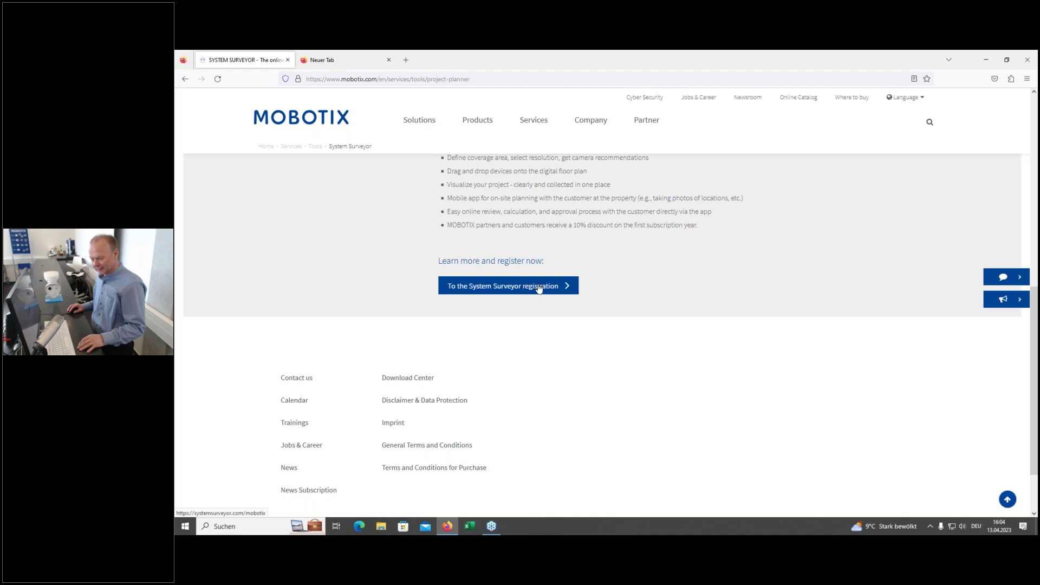
click(487, 287)
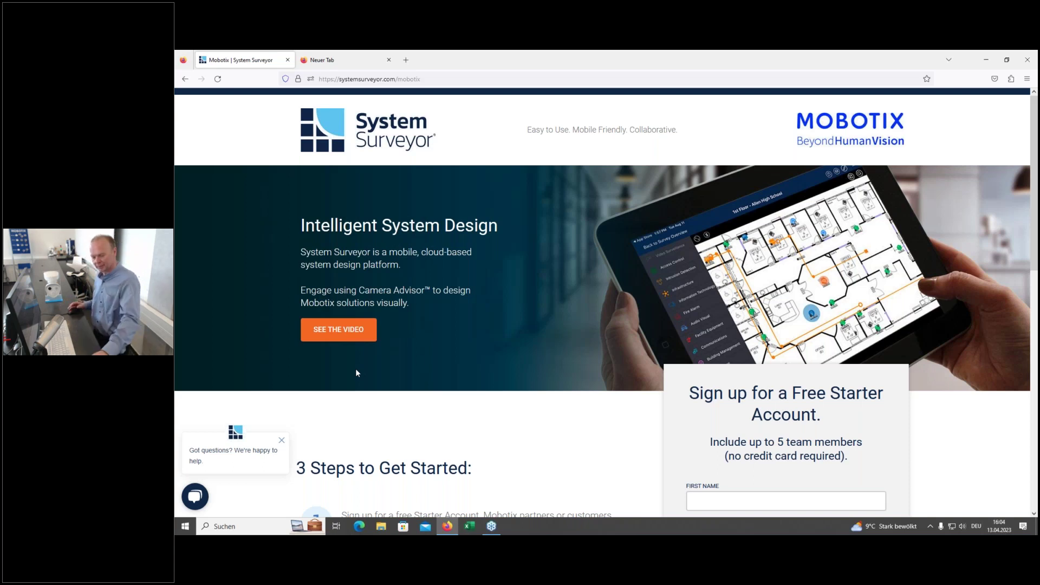
scroll(453, 374, down, 5)
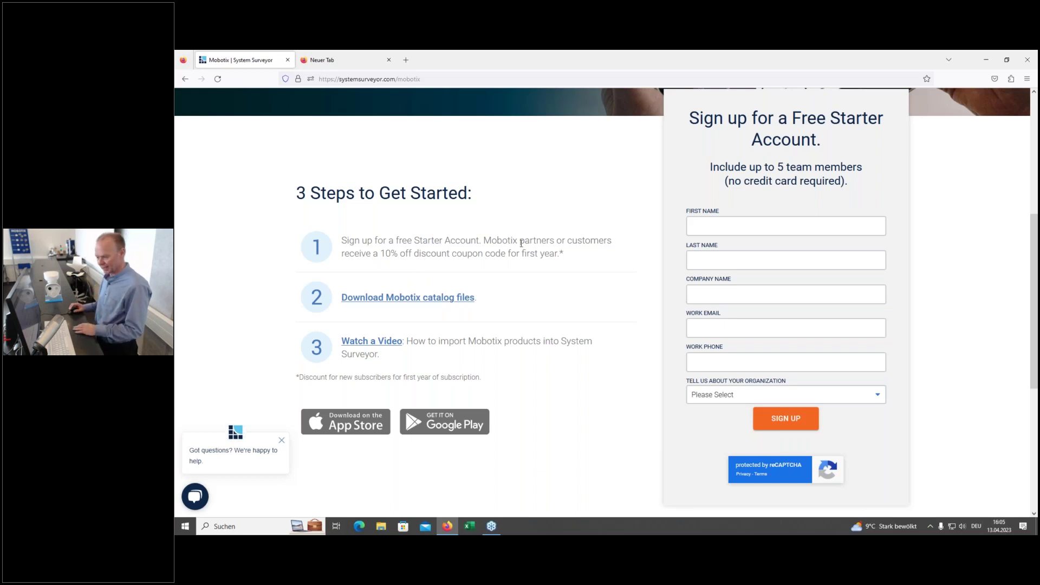
scroll(546, 257, up, 5)
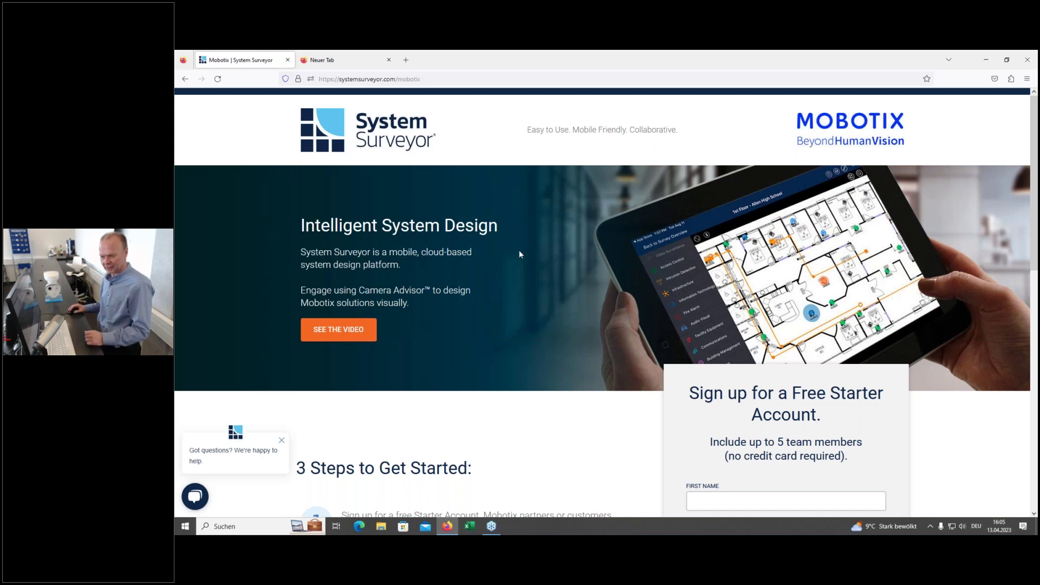
Step: From the System Surveyor homepage, go to Plans & Pricing and view the System Integrators plan options
click(319, 135)
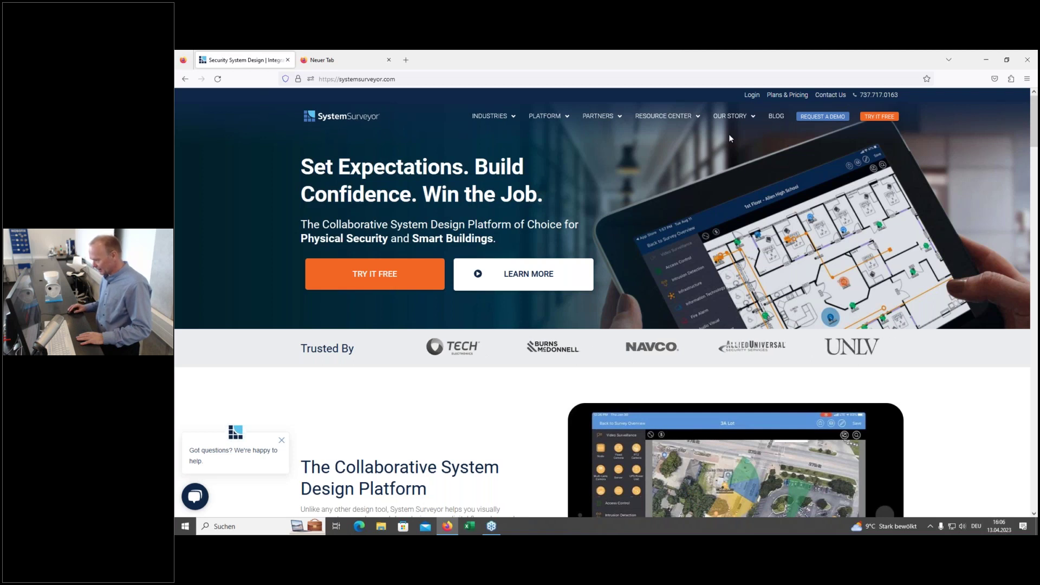
click(789, 96)
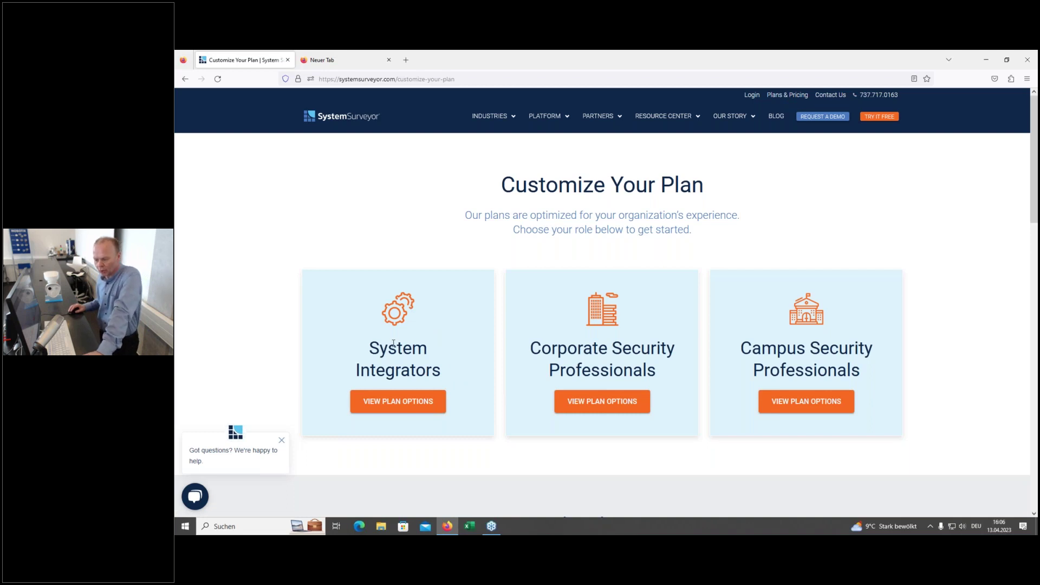
click(396, 402)
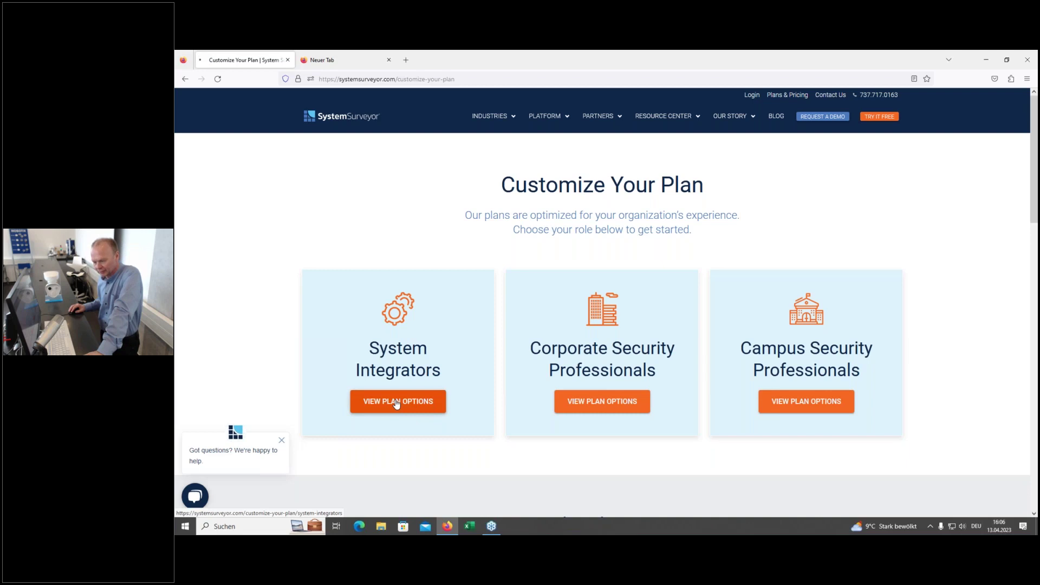
scroll(287, 304, down, 3)
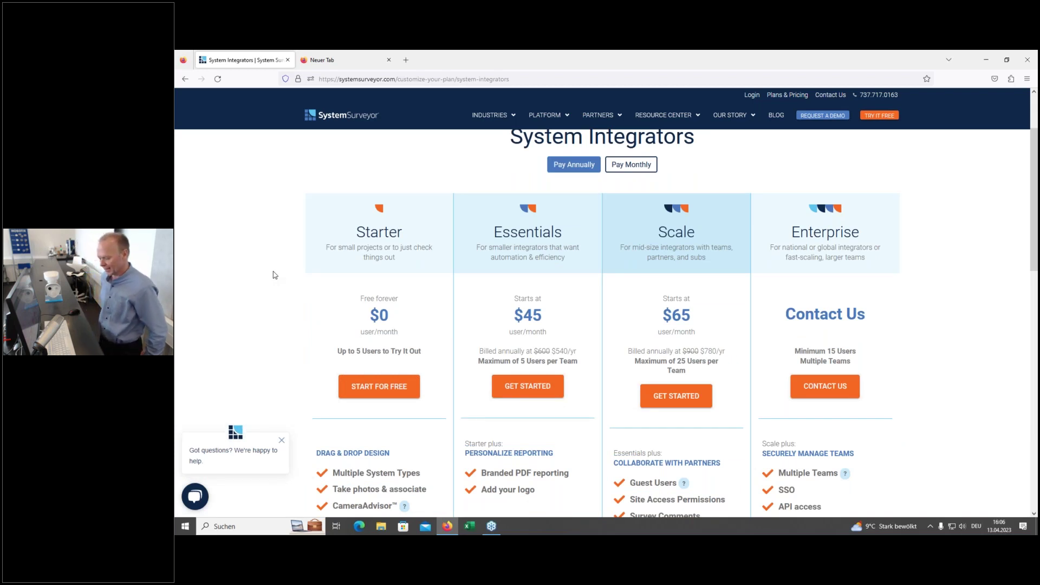
scroll(287, 257, down, 3)
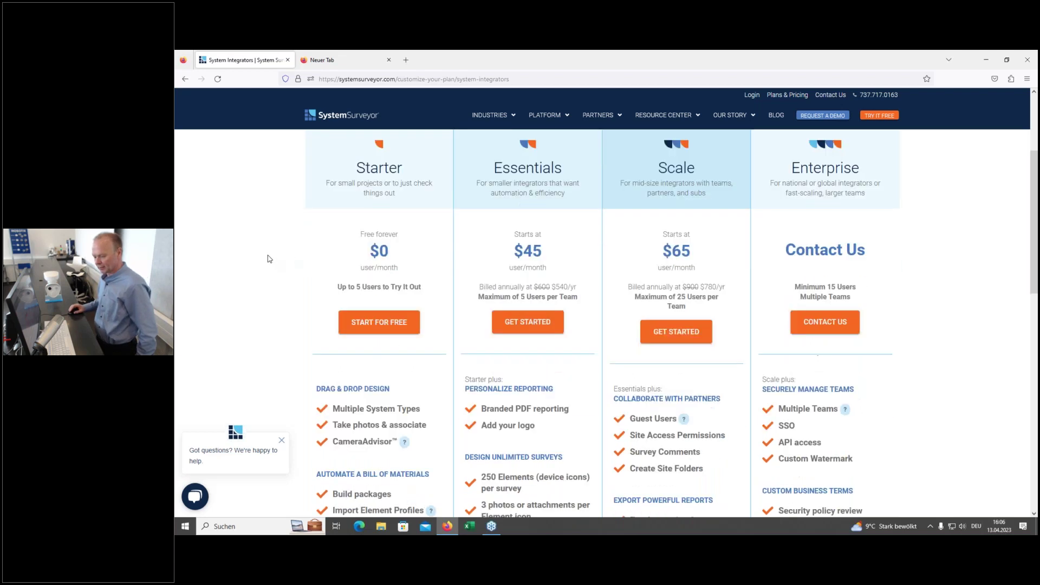
scroll(273, 255, down, 1)
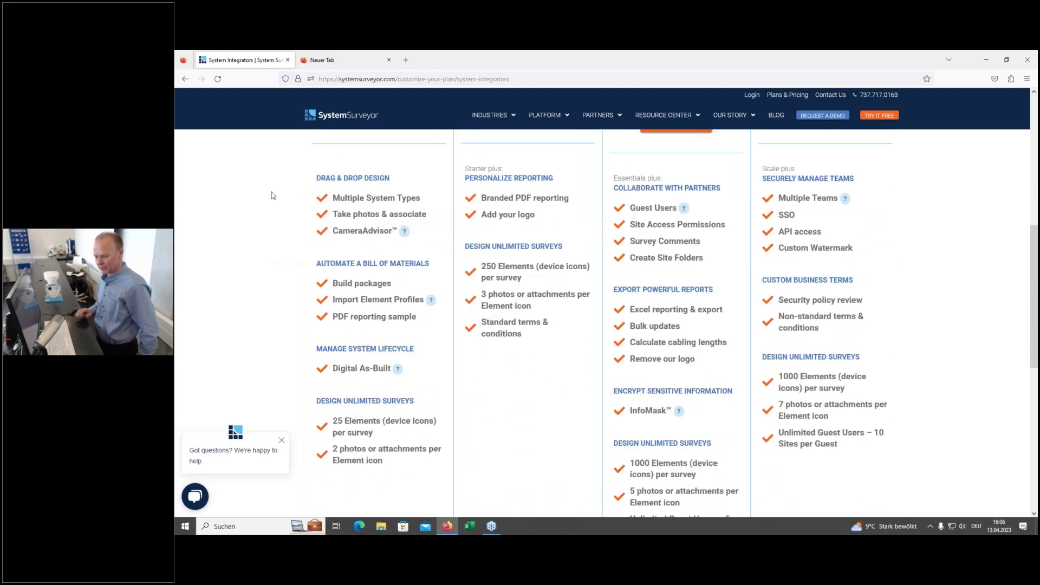
scroll(255, 186, up, 2)
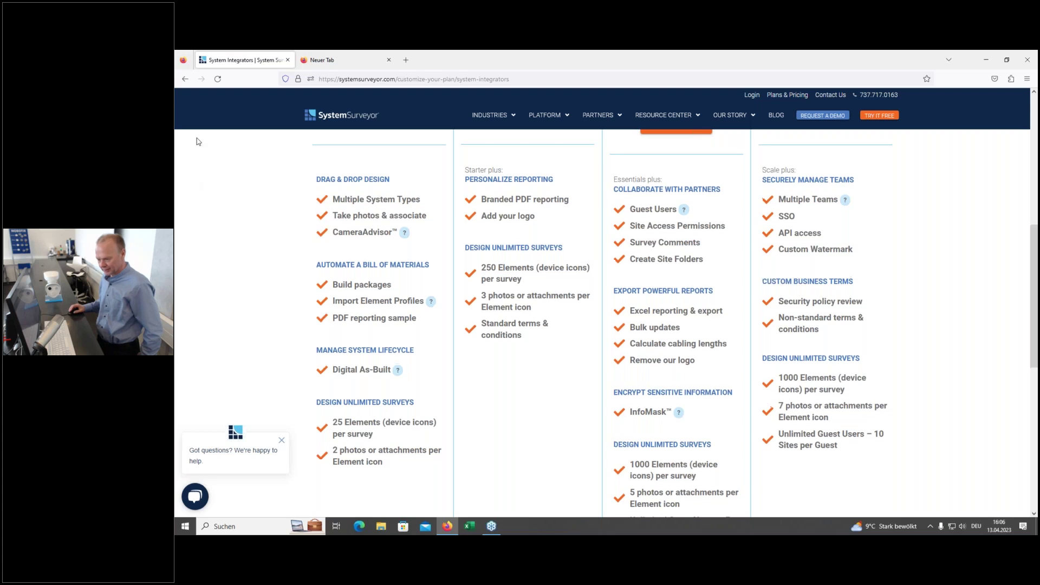
scroll(247, 183, down, 3)
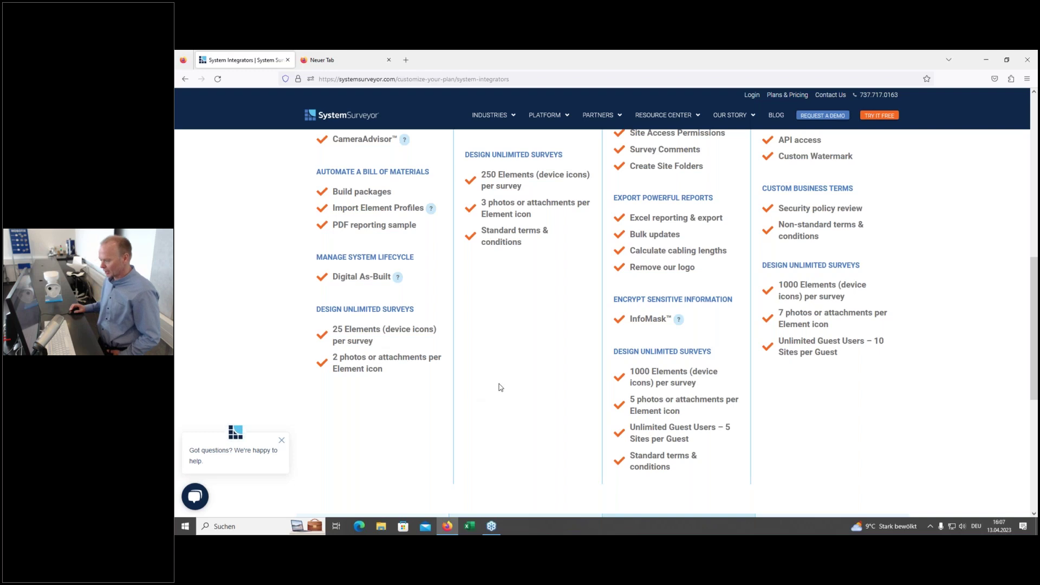
scroll(499, 387, up, 4)
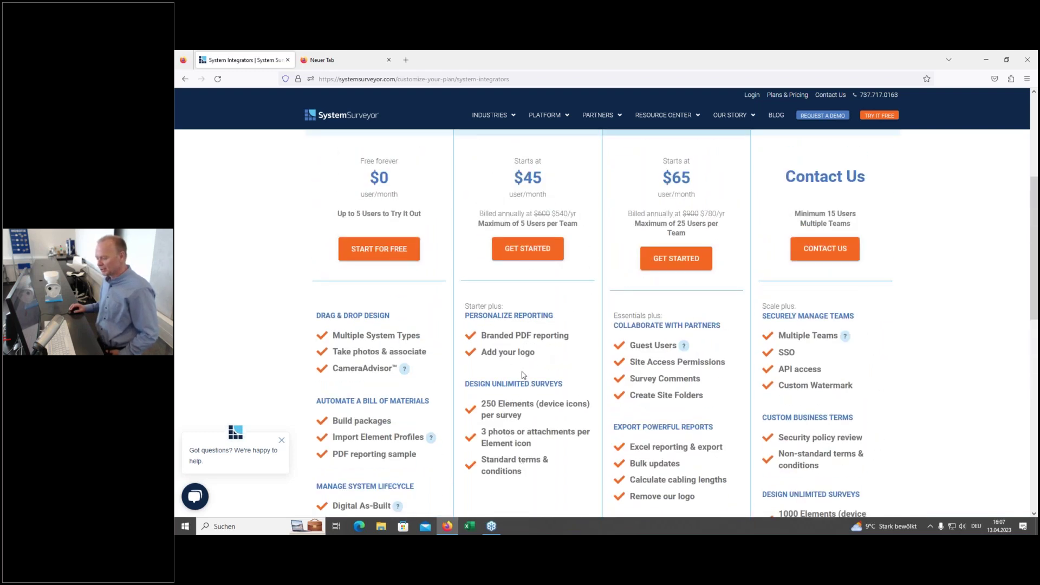
scroll(532, 375, up, 2)
scroll(534, 375, up, 1)
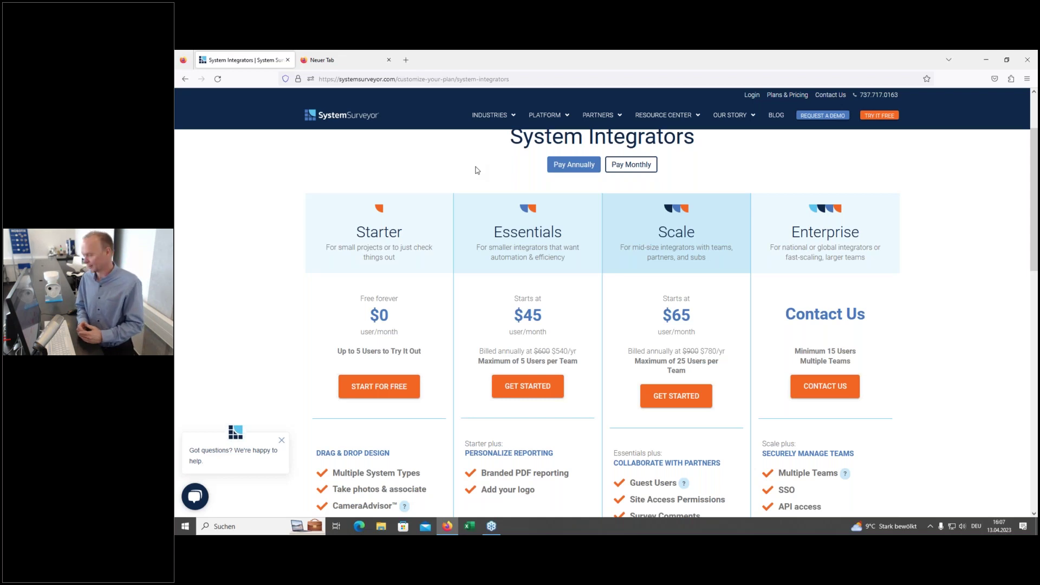
Step: Enter the web app, log out through the avatar menu, and go back to Login
click(756, 99)
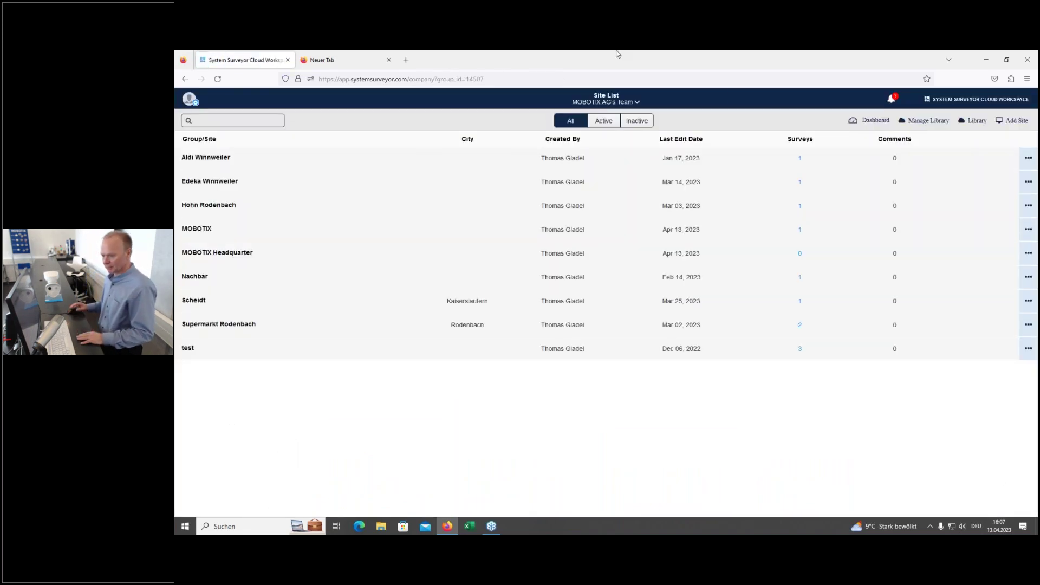
click(189, 99)
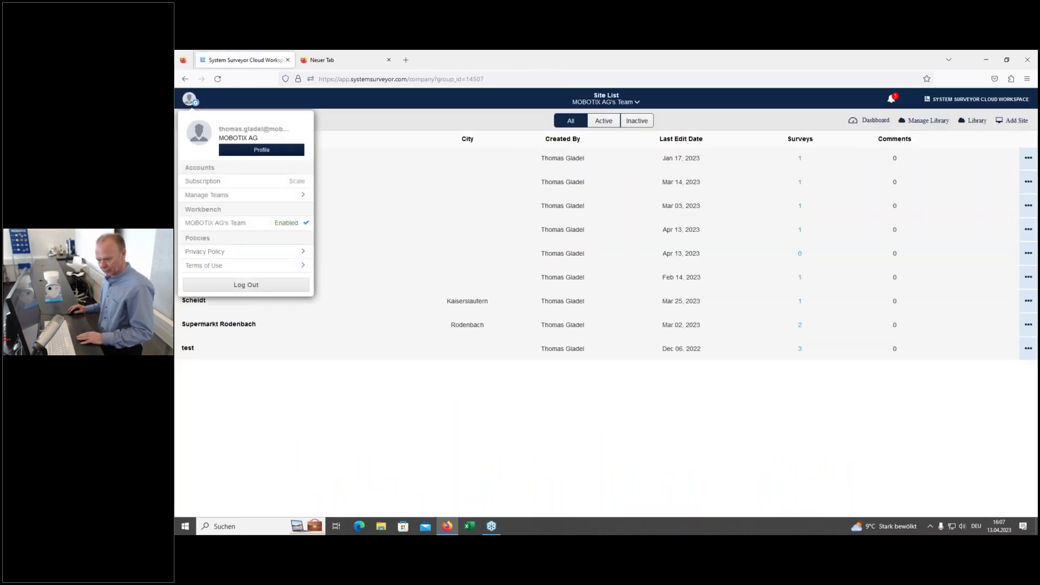
click(246, 286)
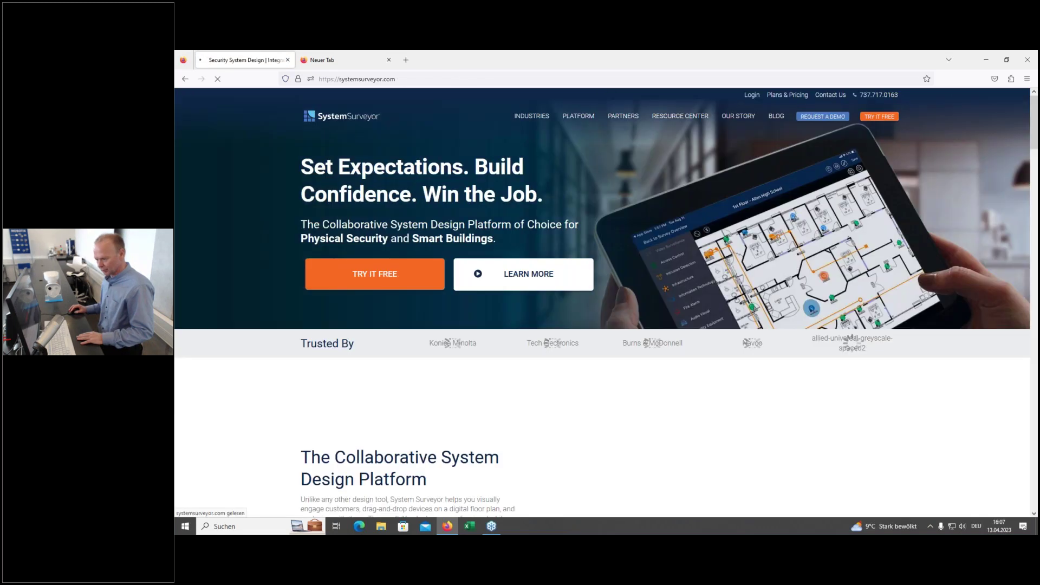
click(752, 95)
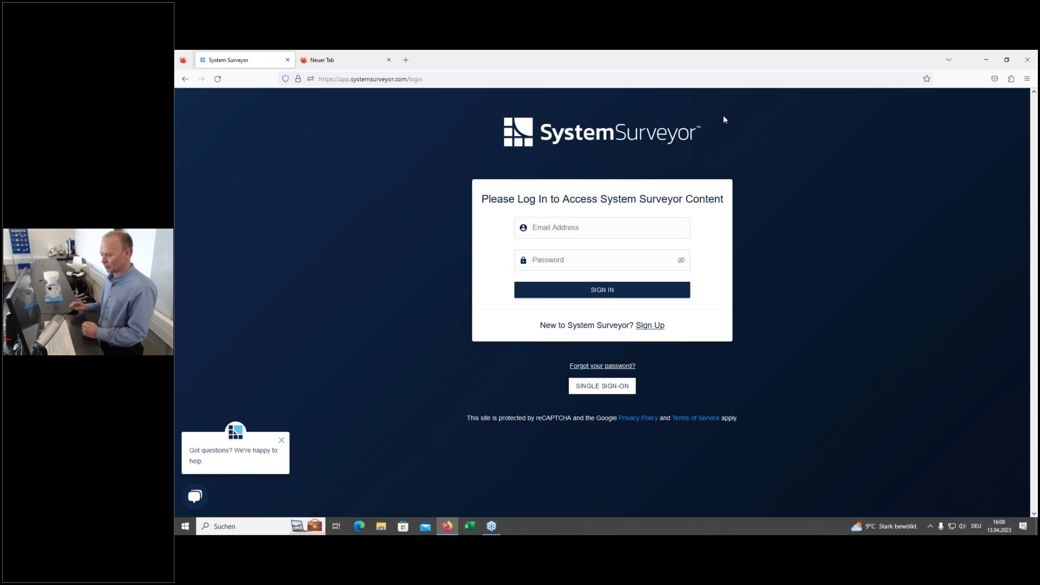
Step: Sign in with the browser's saved e-mail and password to reach the Site List
click(617, 224)
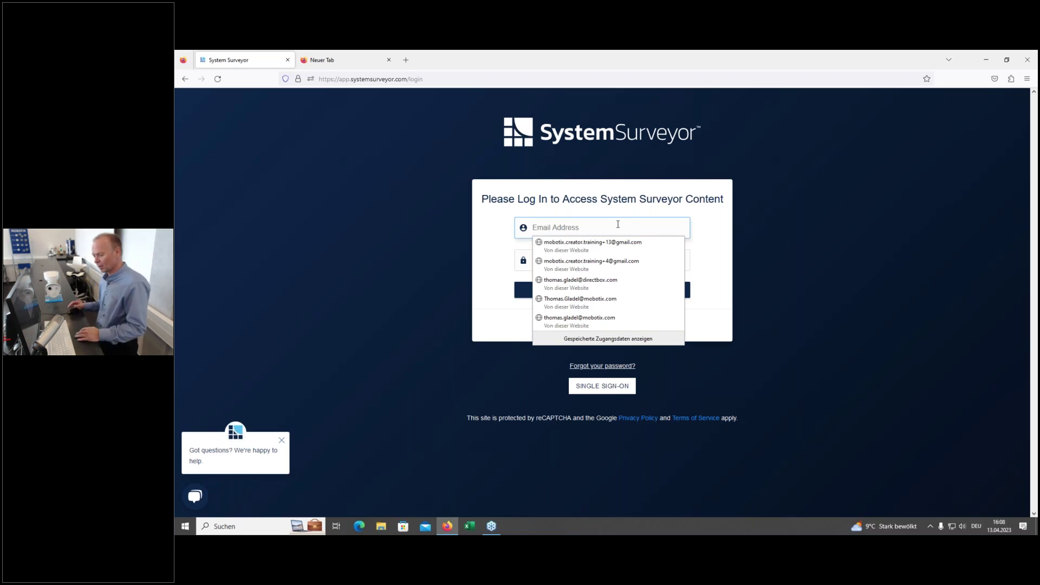
click(577, 282)
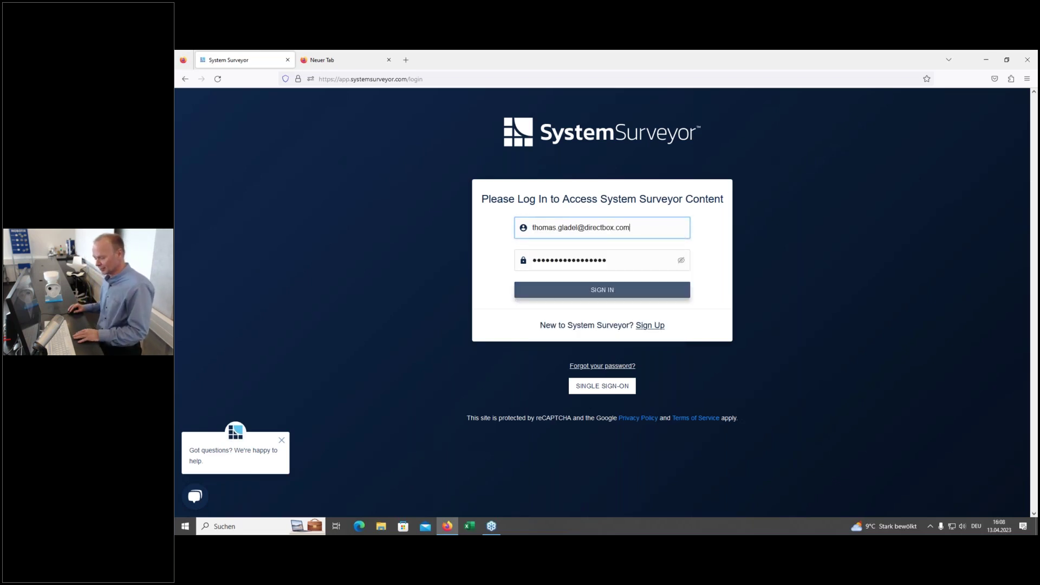
click(605, 293)
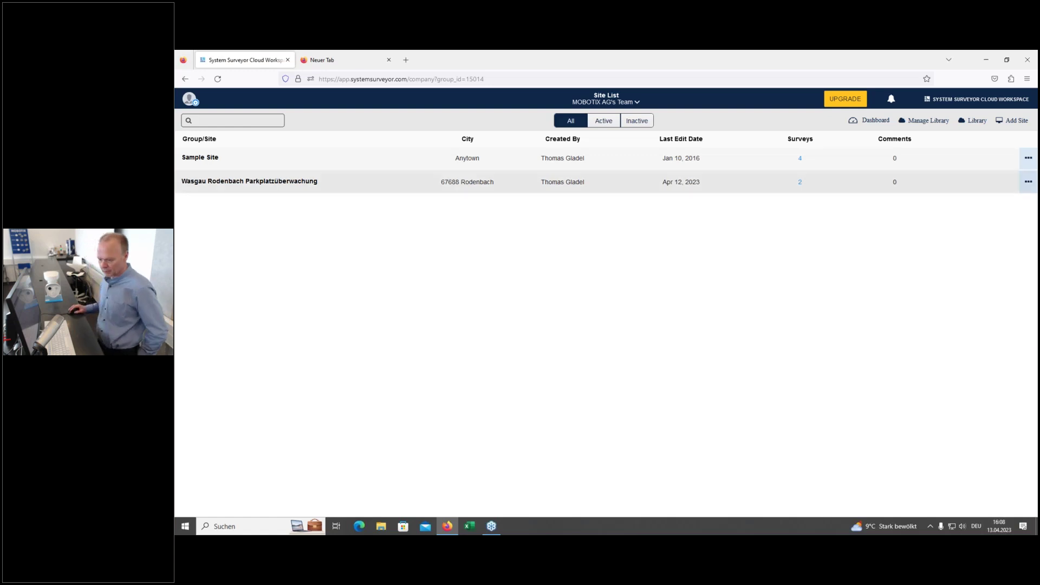
click(261, 158)
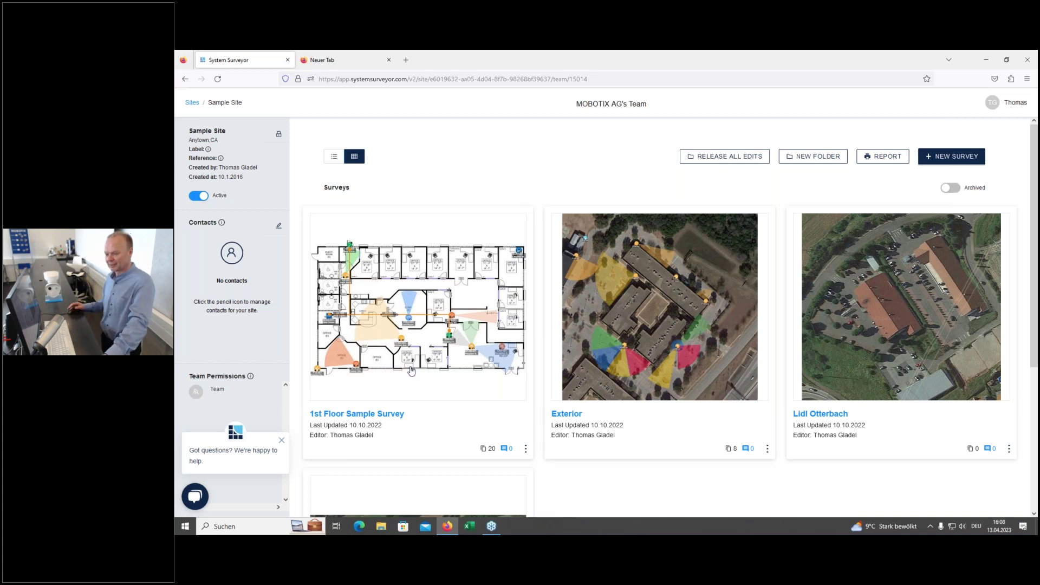
click(192, 102)
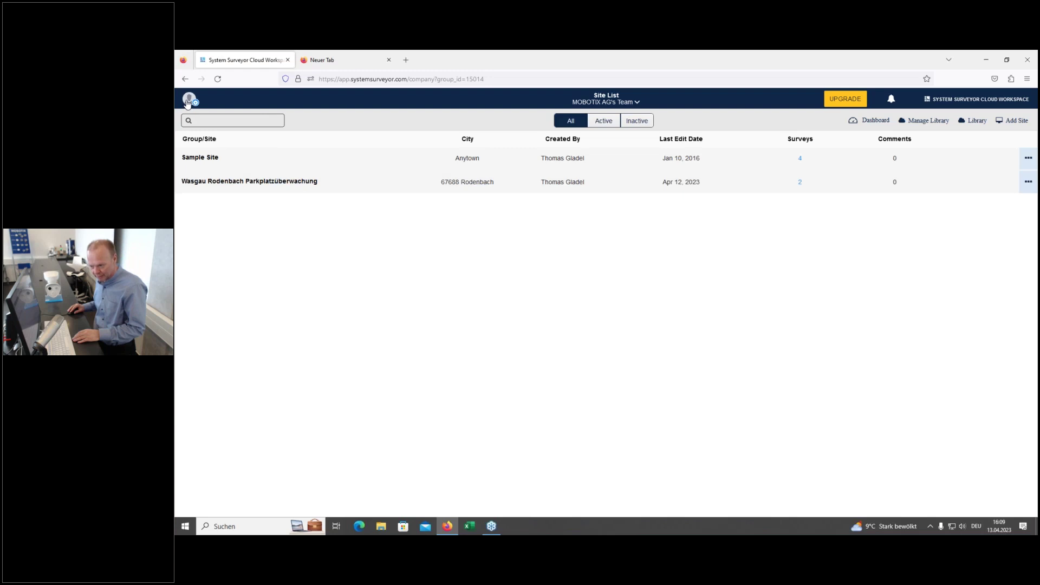
Step: Go to the user Profile from the avatar menu, then open Team Settings showing Metric (m)
click(188, 104)
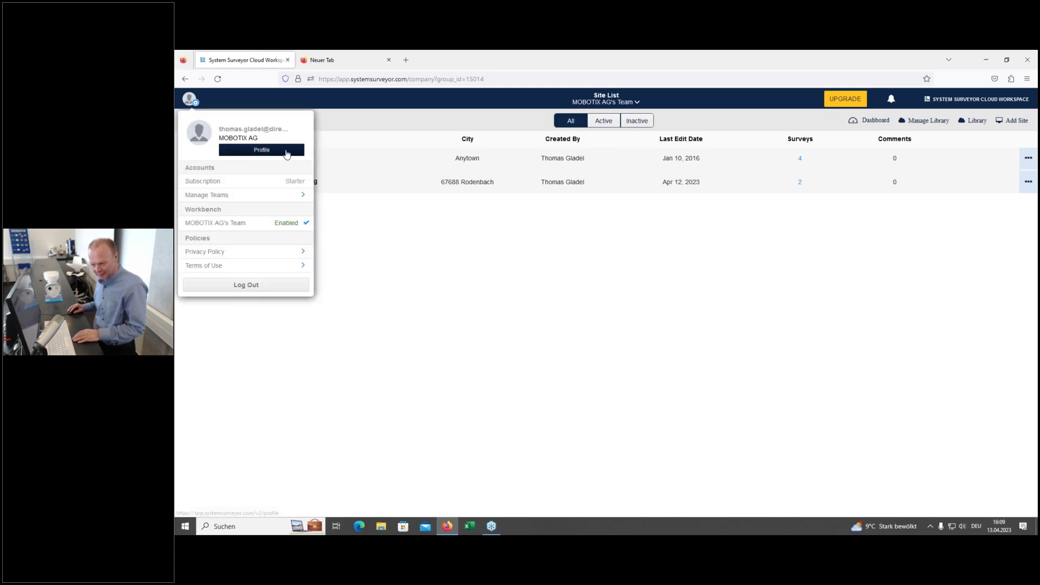
click(267, 151)
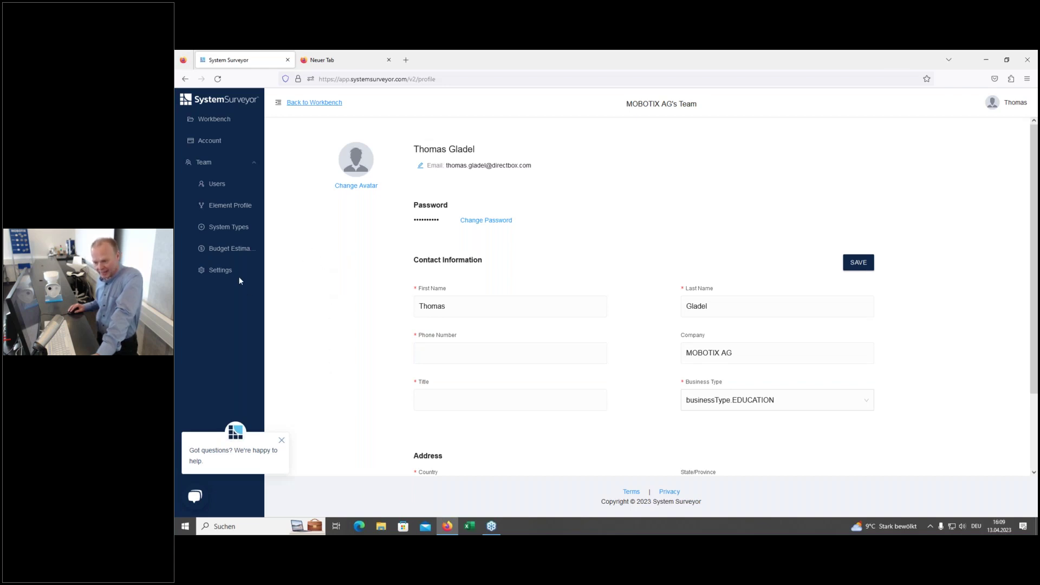
click(203, 274)
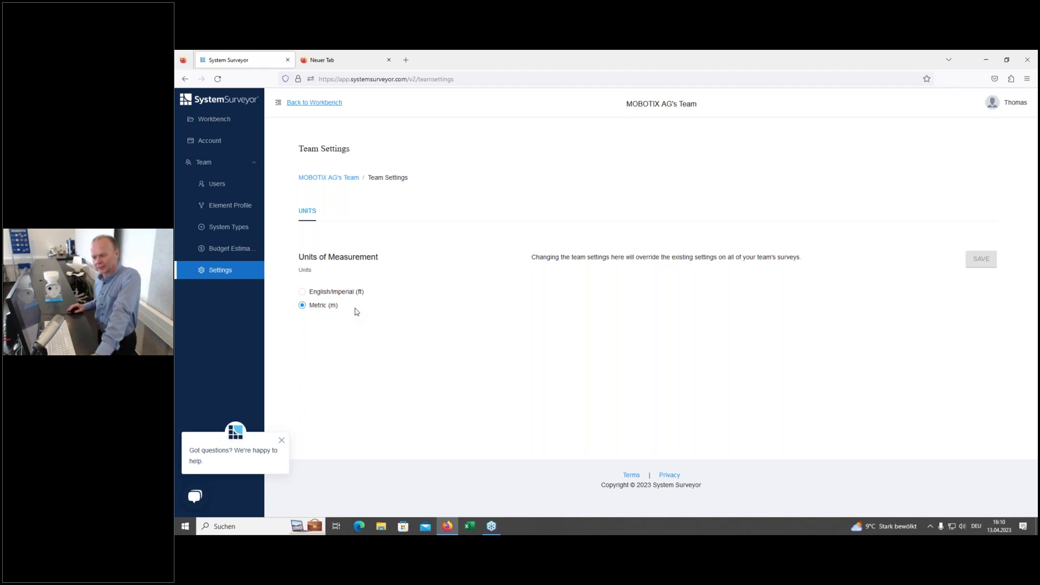
Step: Select Element Profile in the Team Settings left sidebar
click(217, 210)
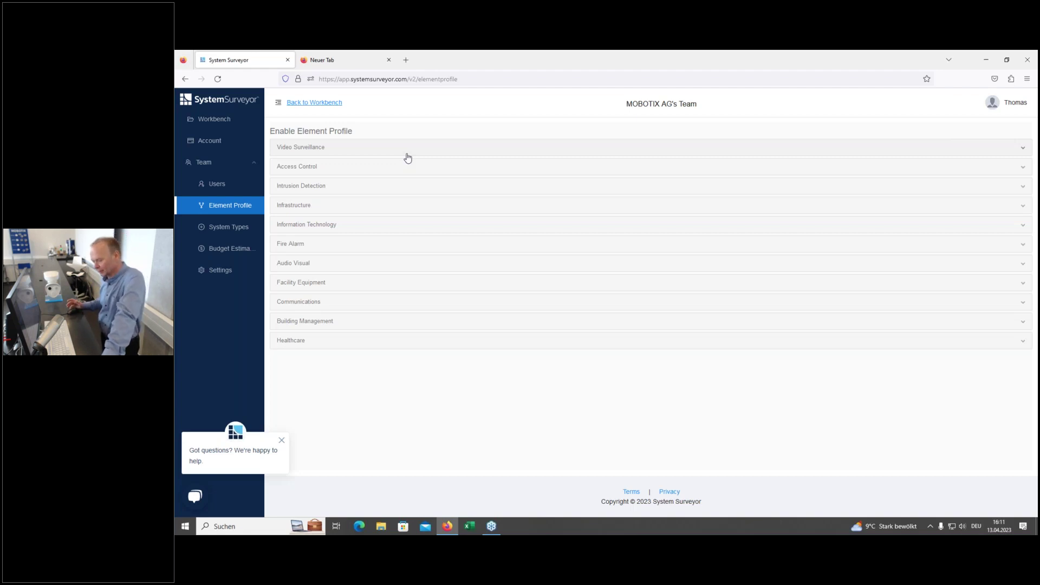
Step: Expand the Video Surveillance category to list Node, Fixed Camera, PTZ Camera and other types
click(330, 150)
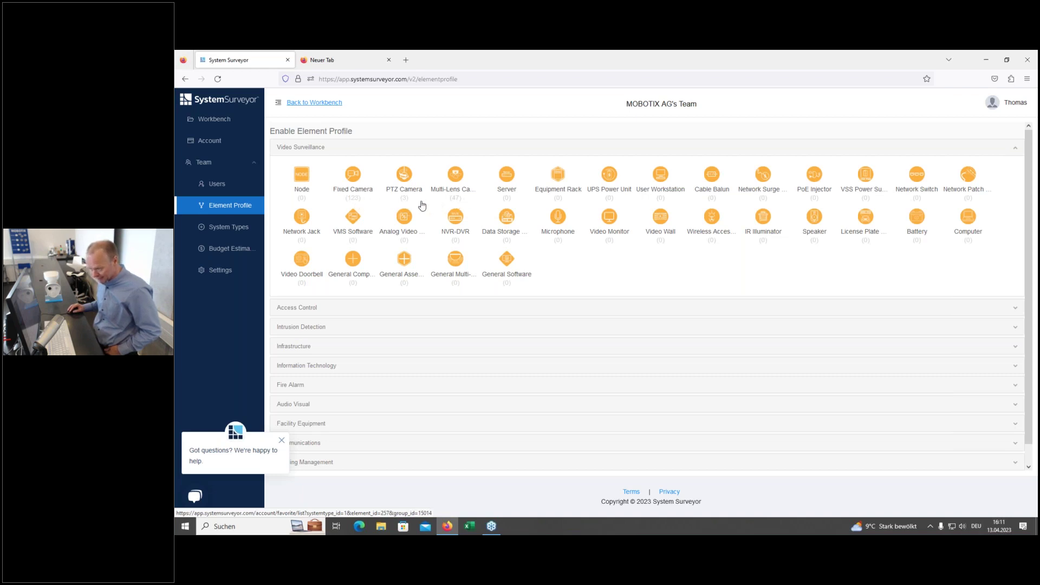
Step: Open the PTZ Camera profiles and review the MOVE SD340, SD330 and SD230 attribute table
click(406, 177)
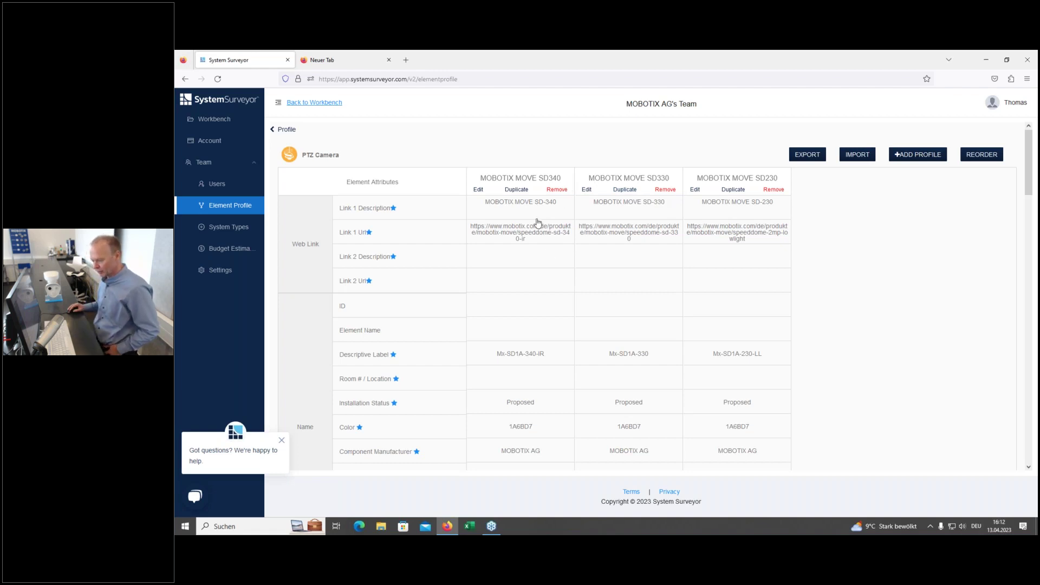
scroll(524, 236, down, 3)
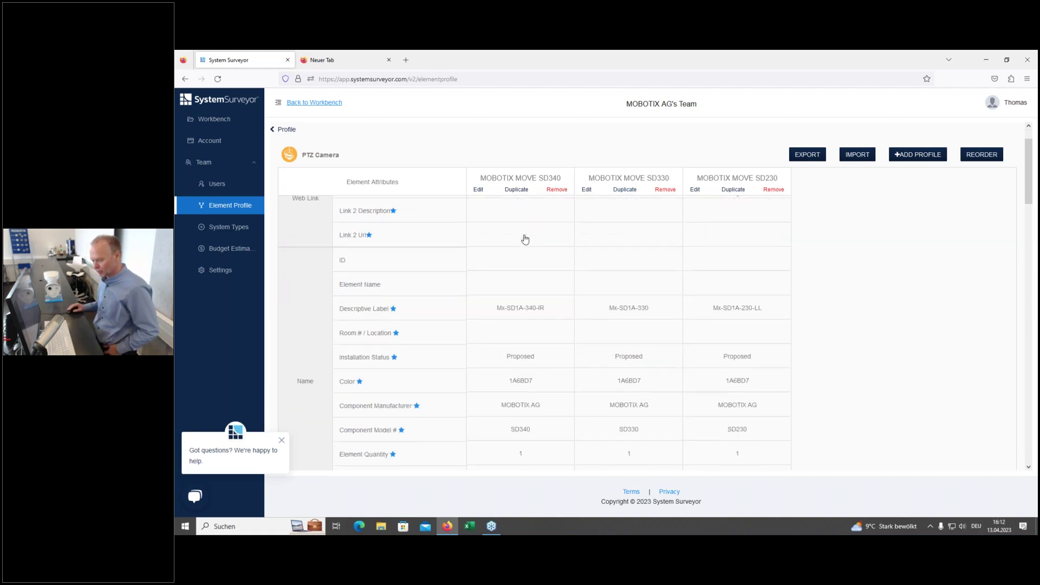
scroll(541, 286, down, 2)
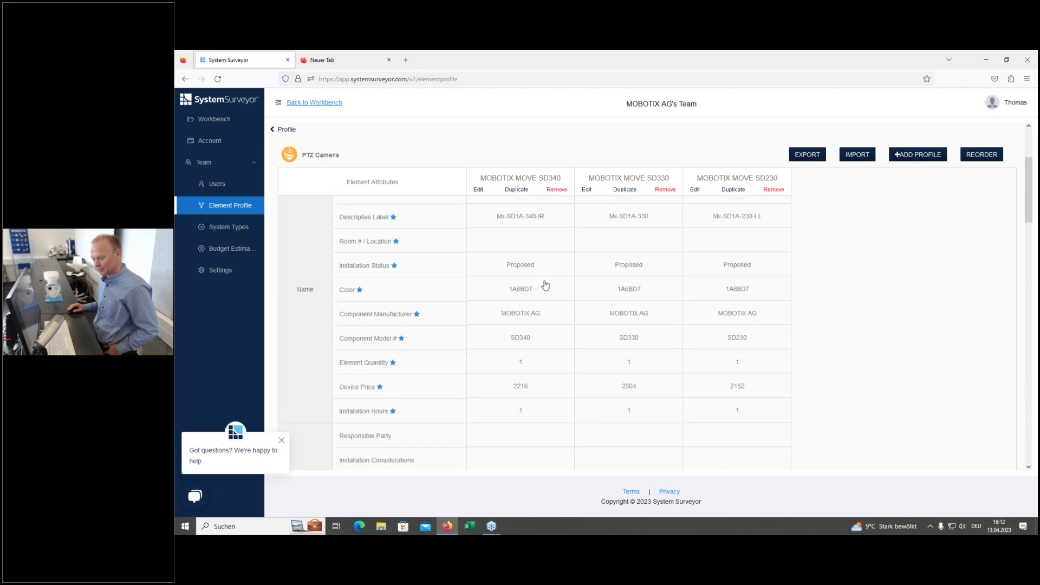
scroll(548, 284, down, 2)
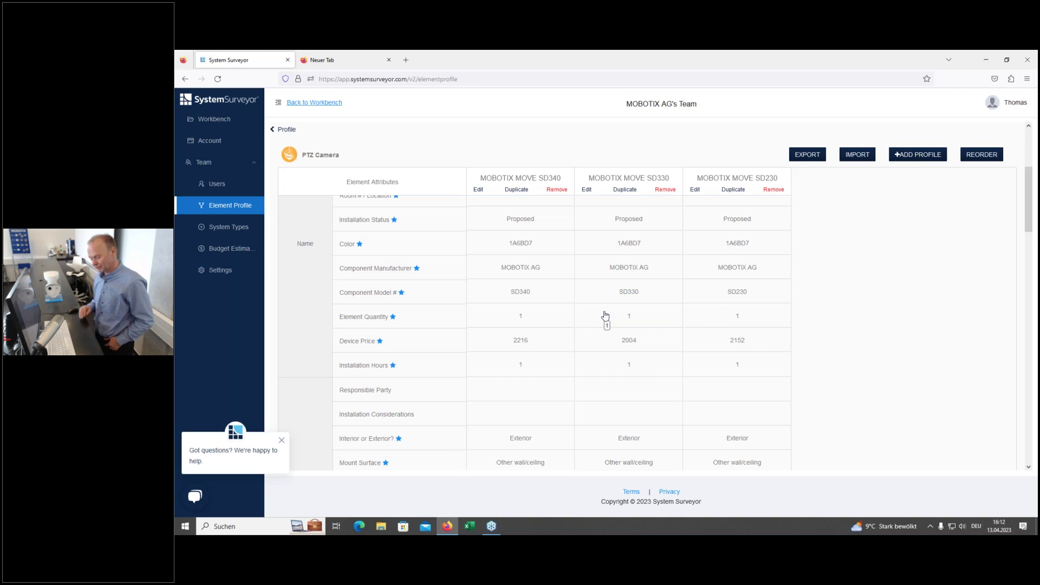
scroll(537, 363, down, 3)
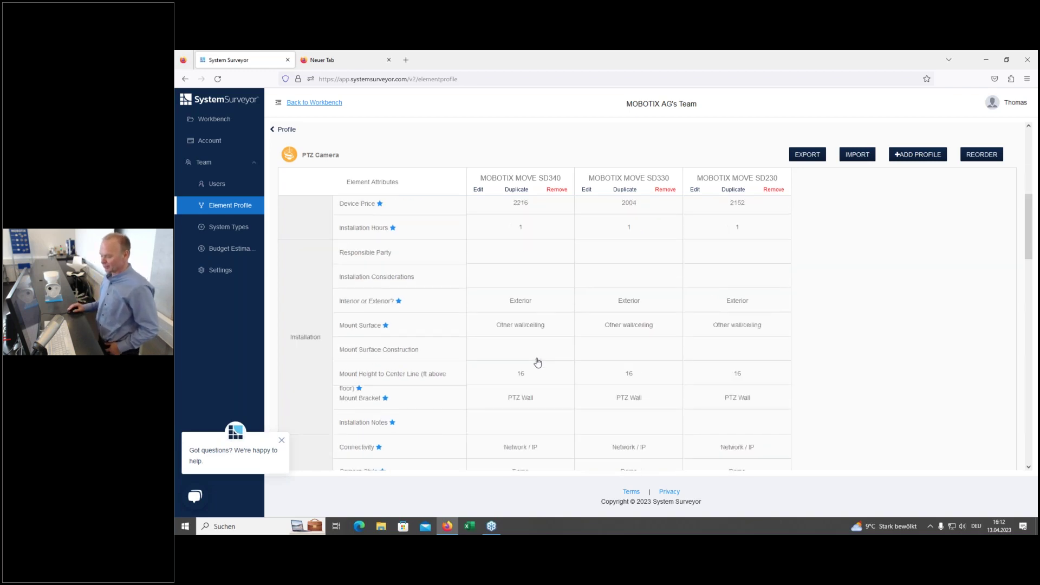
scroll(538, 363, down, 5)
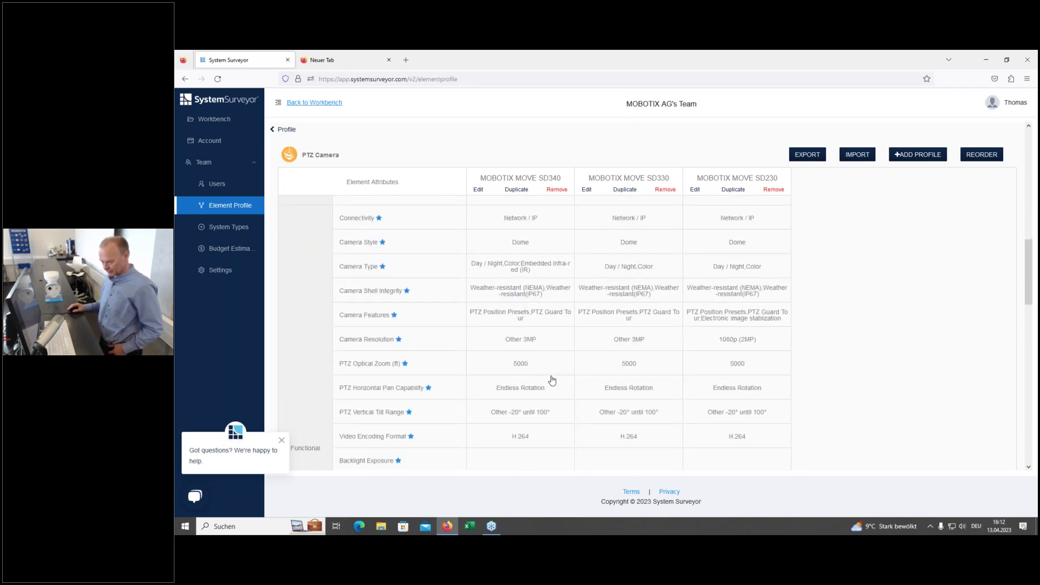
scroll(551, 379, up, 4)
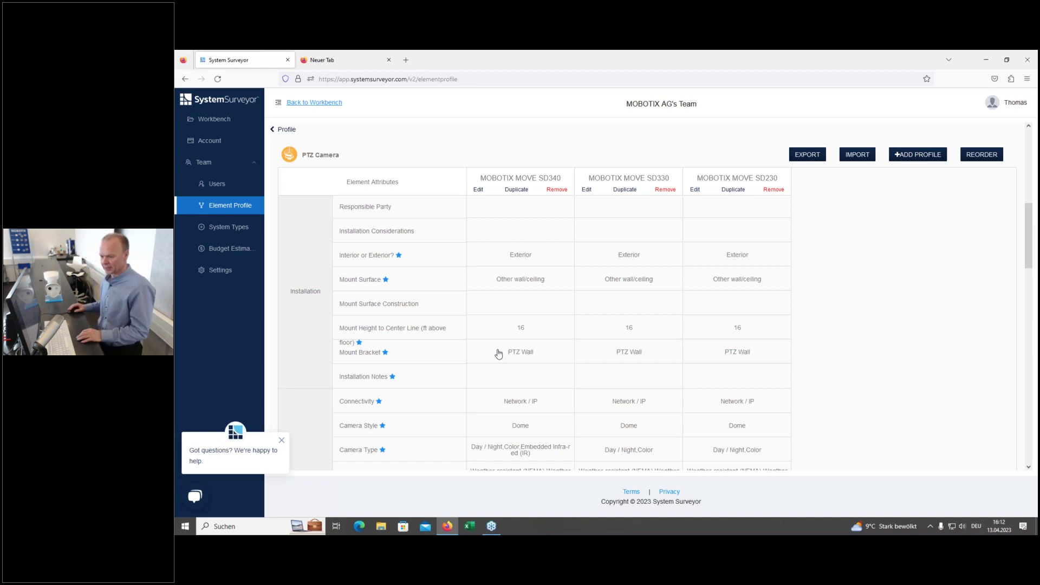
Step: In a new browser tab, open mobotix.com and switch the site language to English
click(336, 66)
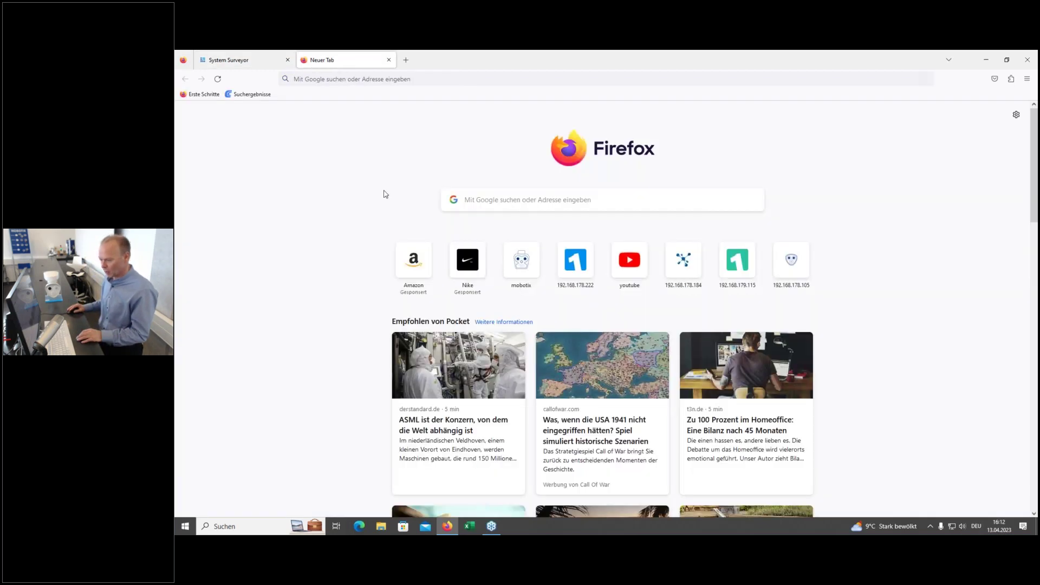
click(516, 270)
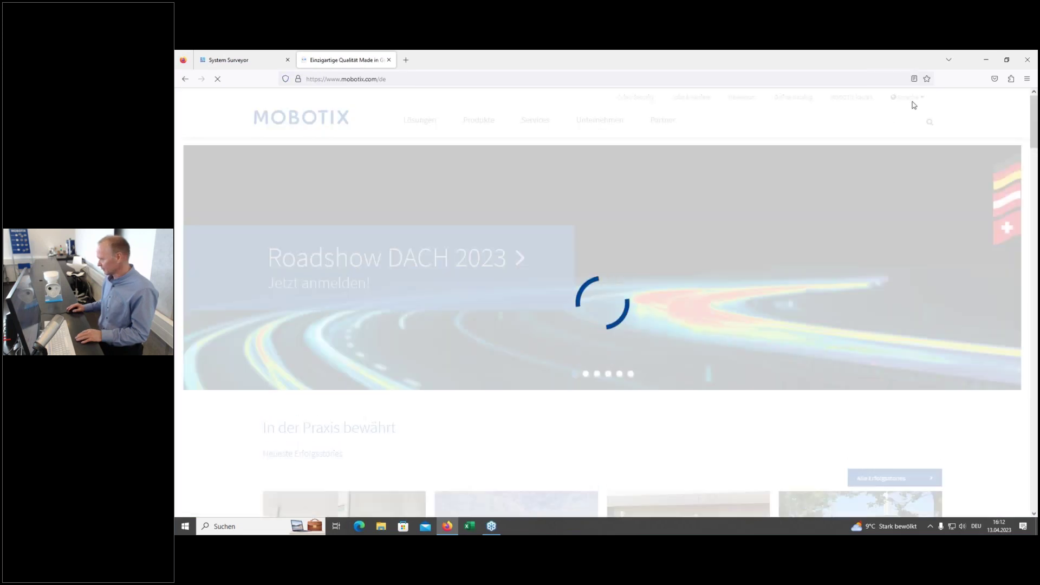
mouse_move(909, 98)
click(913, 119)
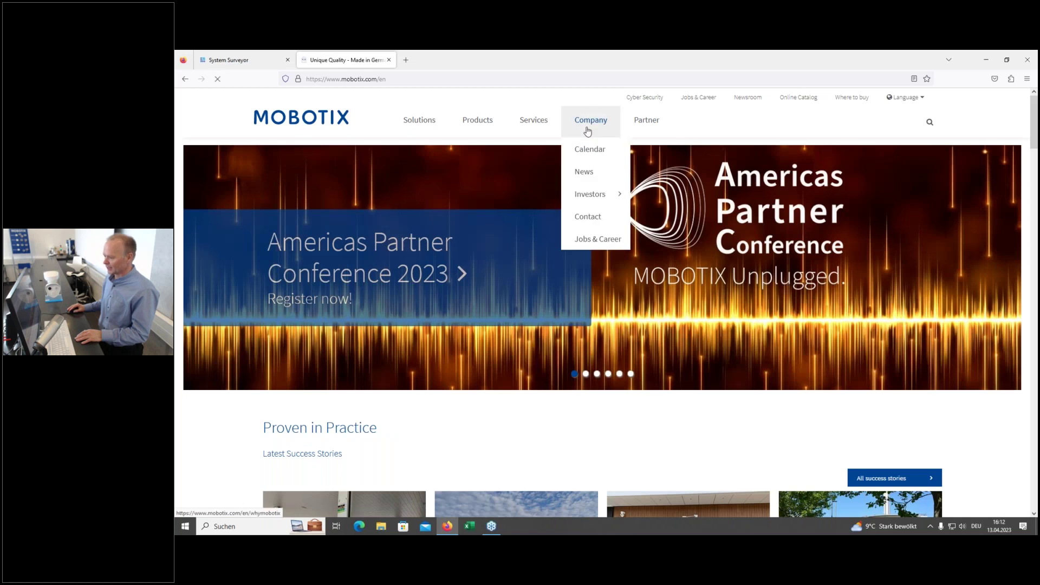
Step: Download the PTZ Camera-Element_Profile XLSX from Marketing & Documentation > Catalog Files (System Surveyor)
mouse_move(531, 120)
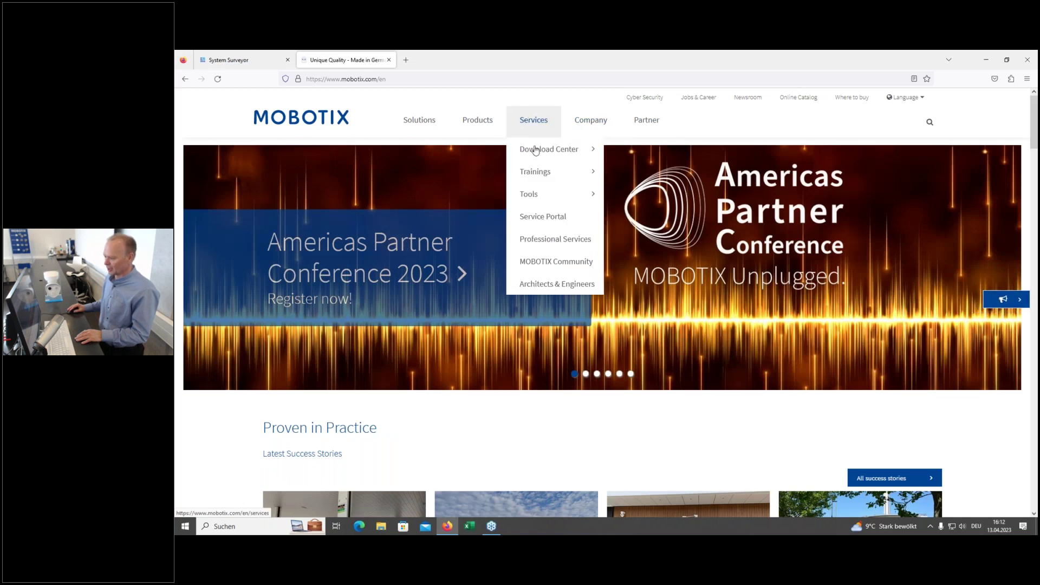
mouse_move(539, 152)
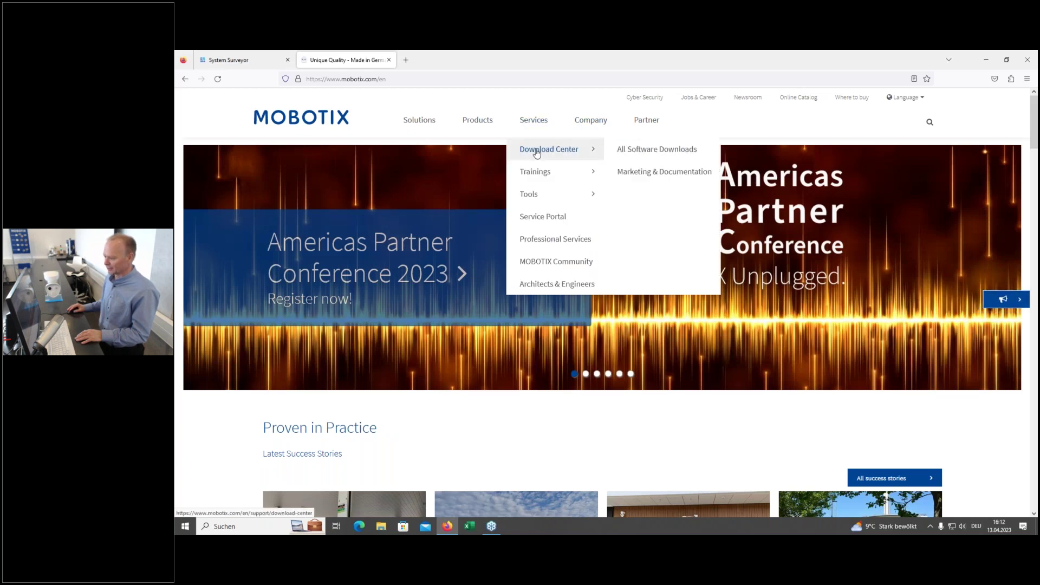
click(673, 177)
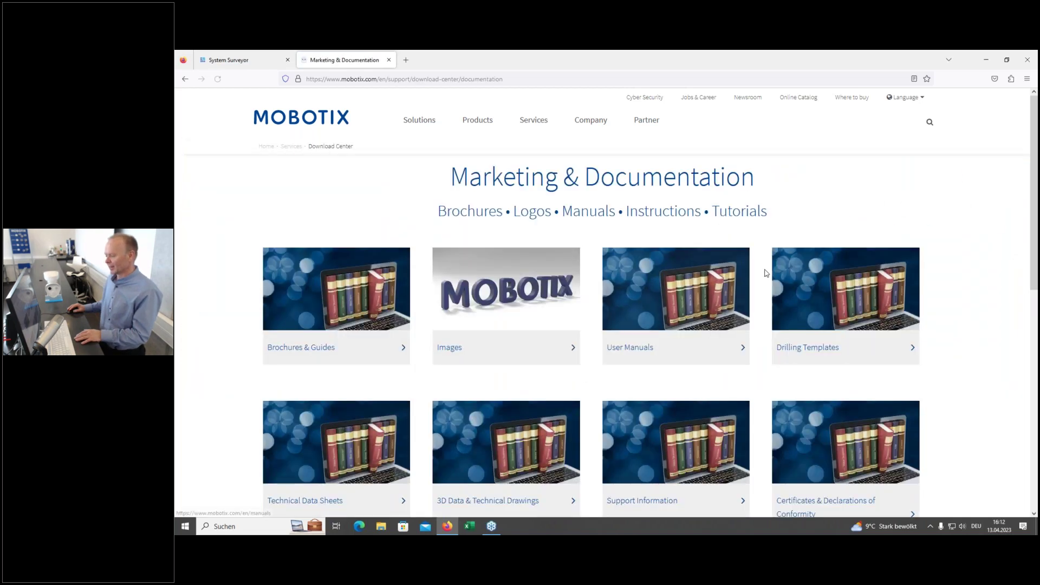
scroll(766, 273, down, 3)
scroll(766, 273, down, 5)
scroll(829, 249, up, 3)
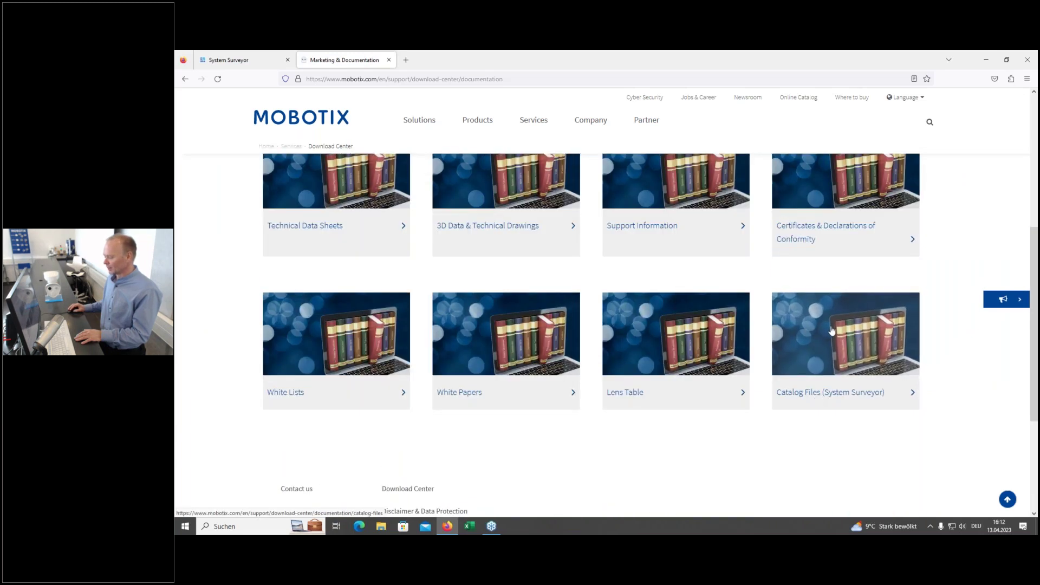
click(818, 390)
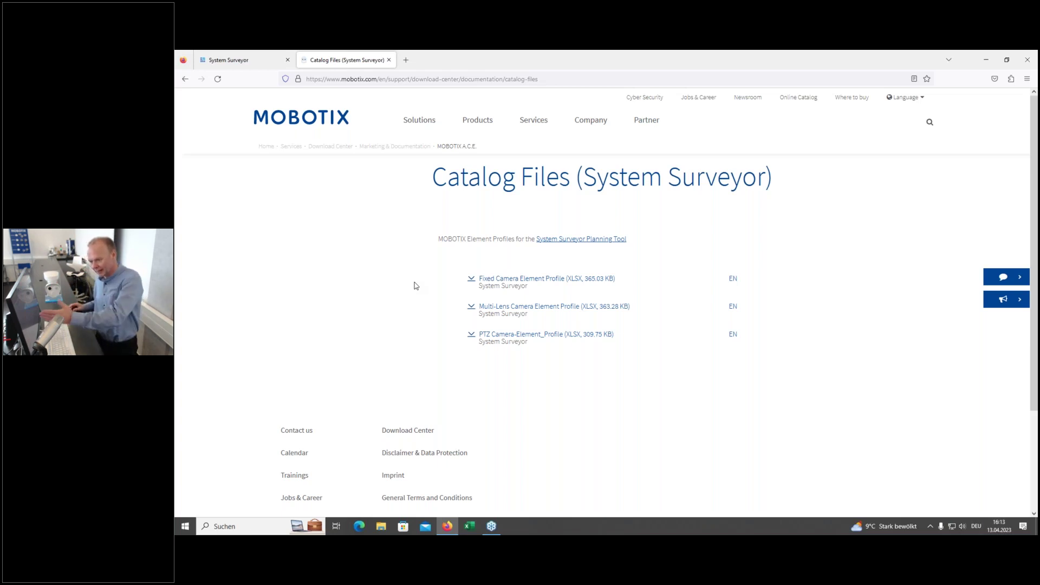
click(547, 340)
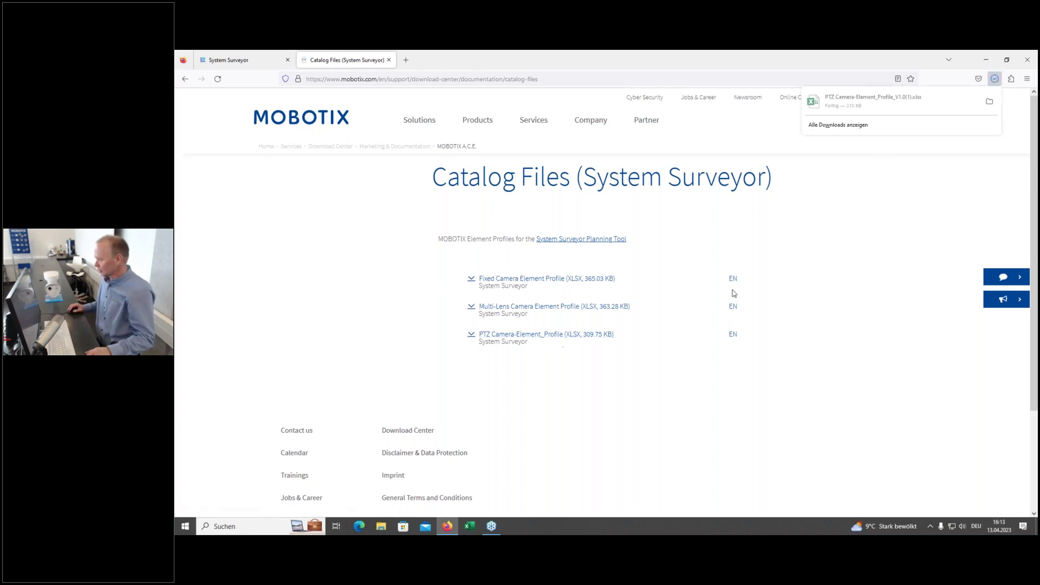
click(847, 279)
Step: Import PTZ Camera-Element_Profile_V1.1 from Dokumente > Element Profiles into the PTZ Camera profiles
click(242, 61)
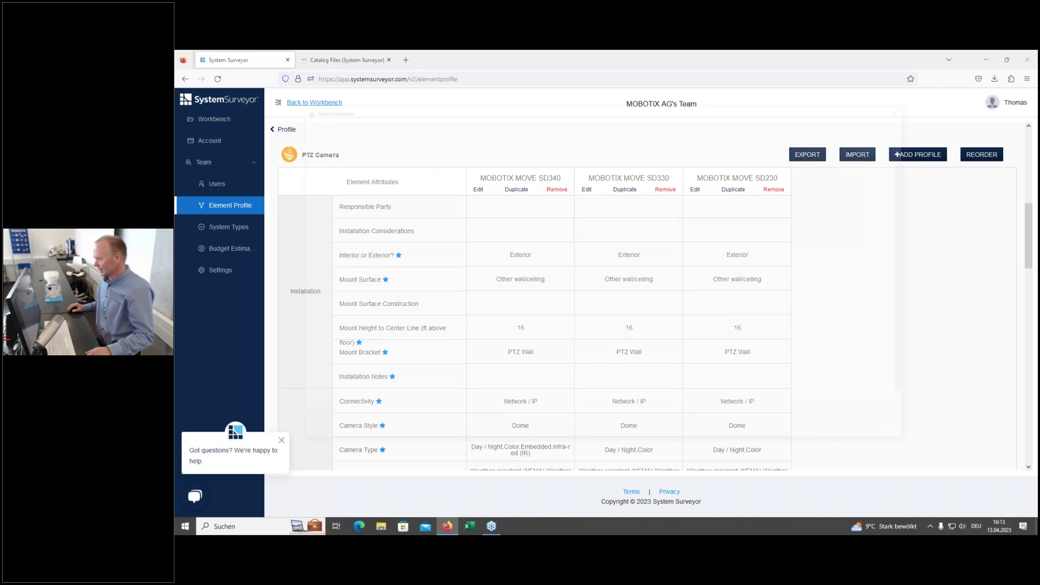
click(855, 155)
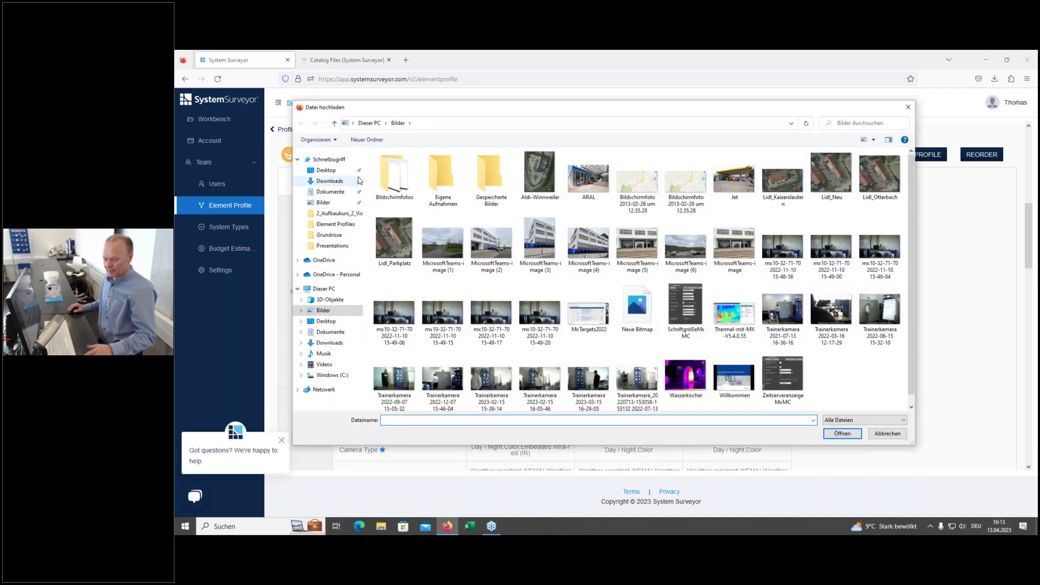
click(332, 193)
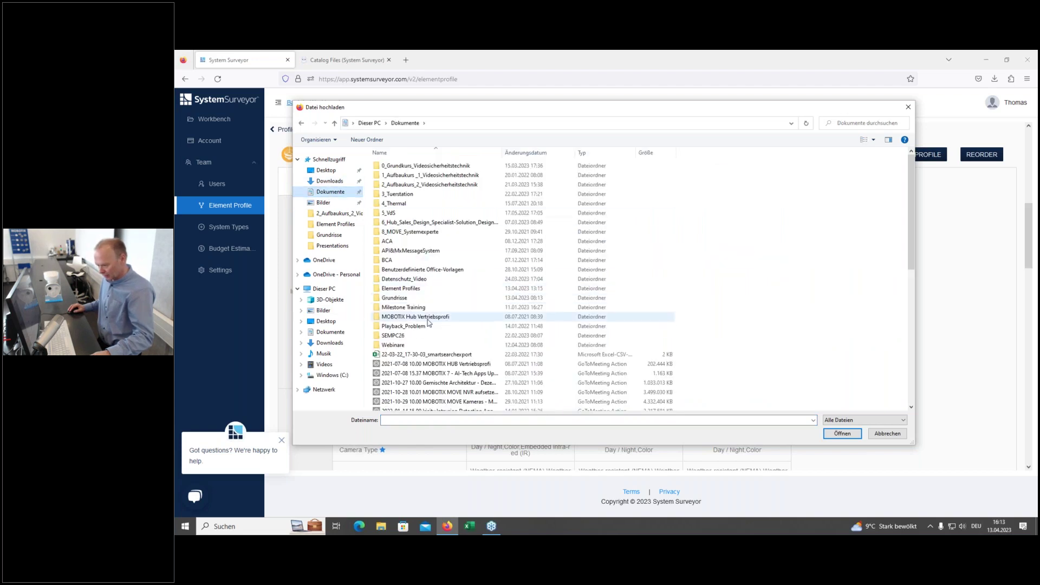
double_click(402, 288)
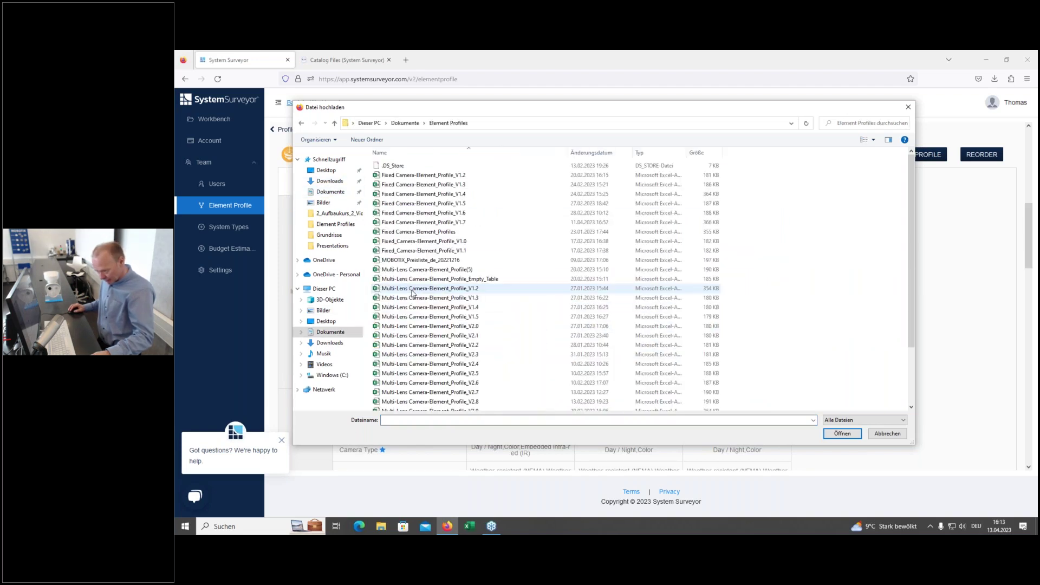
scroll(522, 274, down, 2)
scroll(466, 374, down, 1)
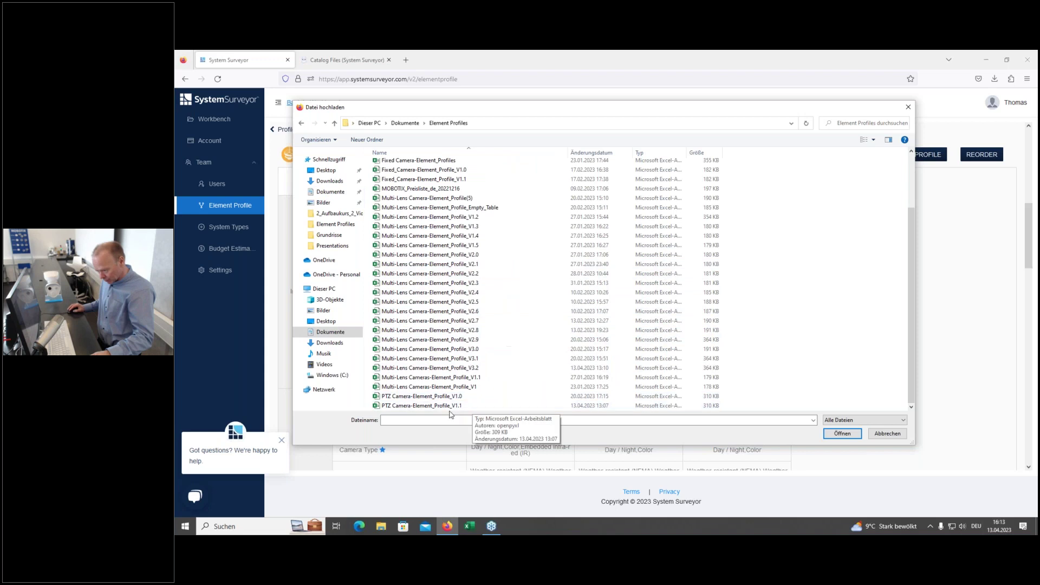
click(441, 406)
click(842, 433)
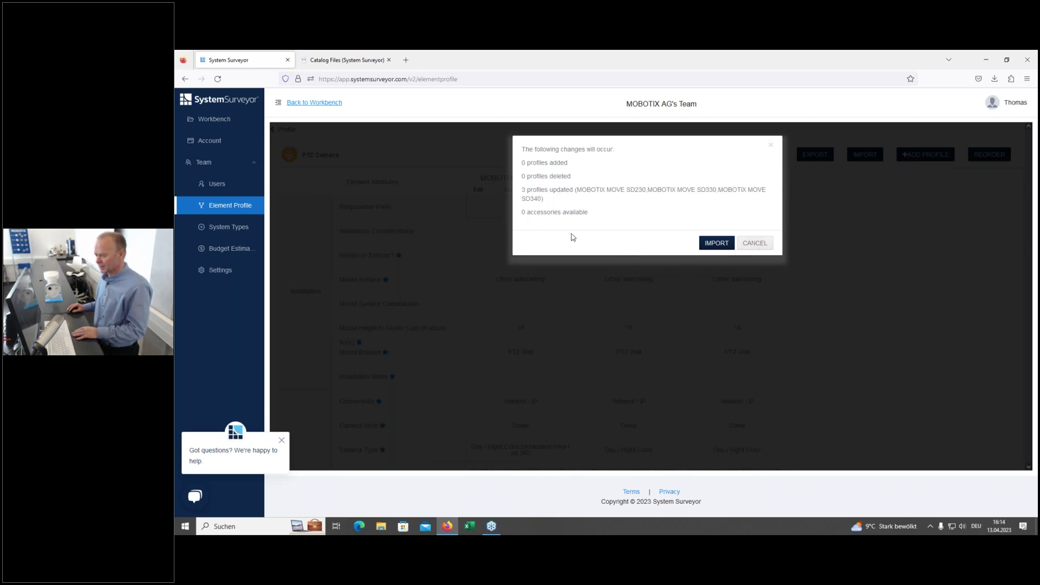
Step: Close the import changes summary and return to the Enable Element Profile overview
click(746, 248)
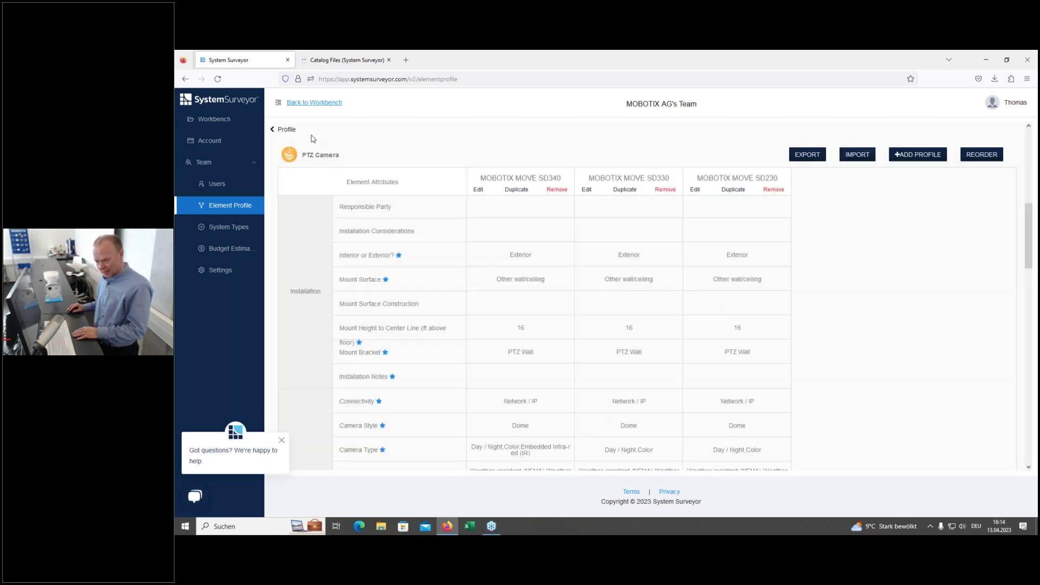
click(286, 130)
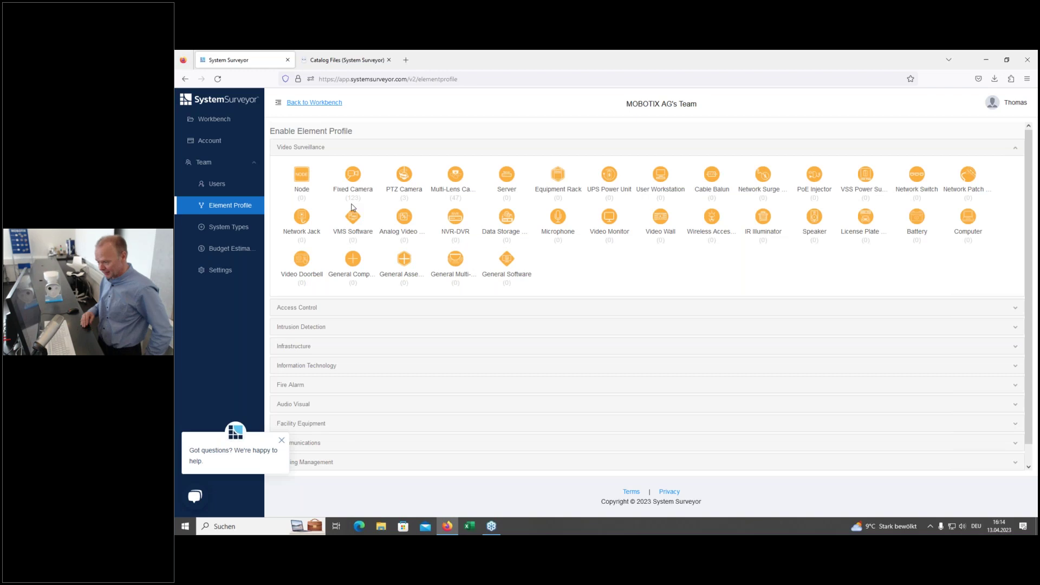
click(353, 183)
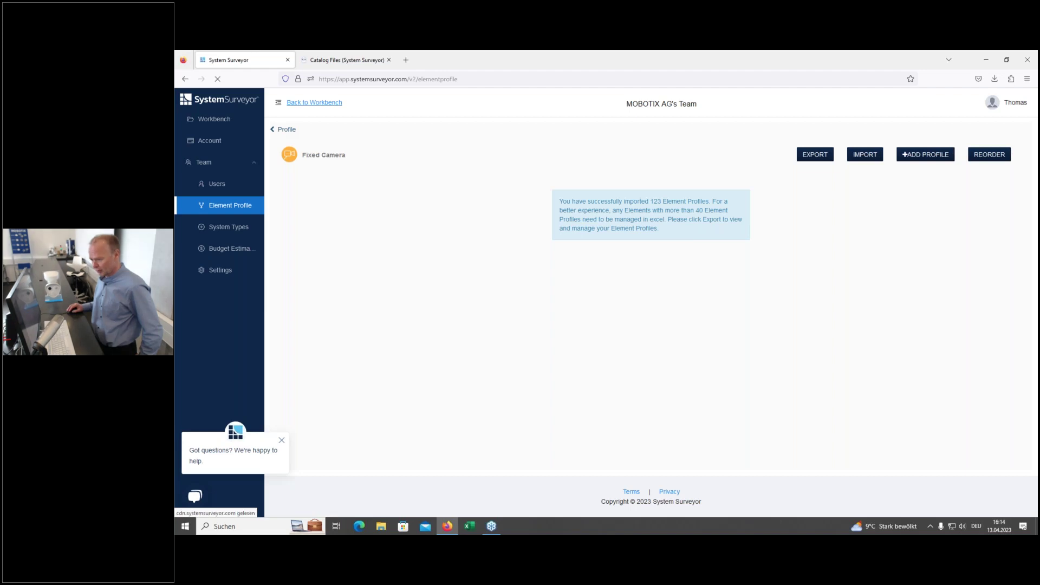
click(284, 130)
click(455, 177)
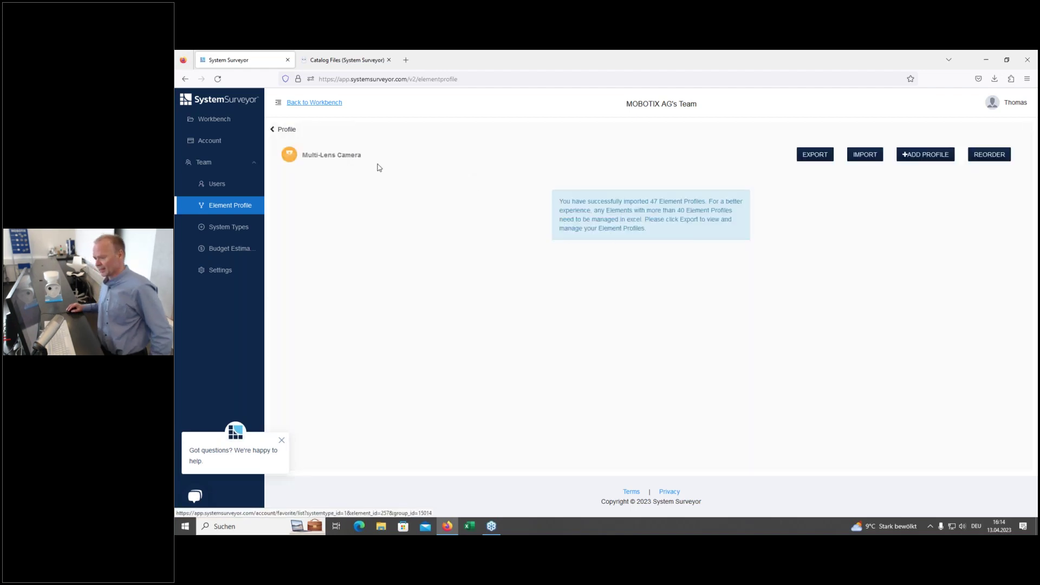
click(285, 129)
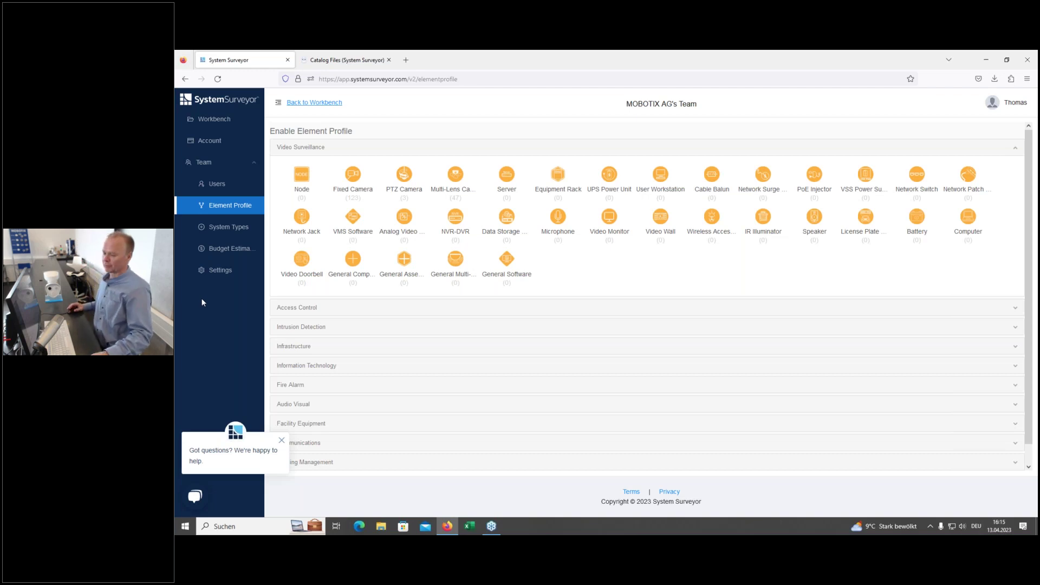
Step: Log out, then sign back in with the saved credentials to reach MOBOTIX AG's Team Site List
click(993, 103)
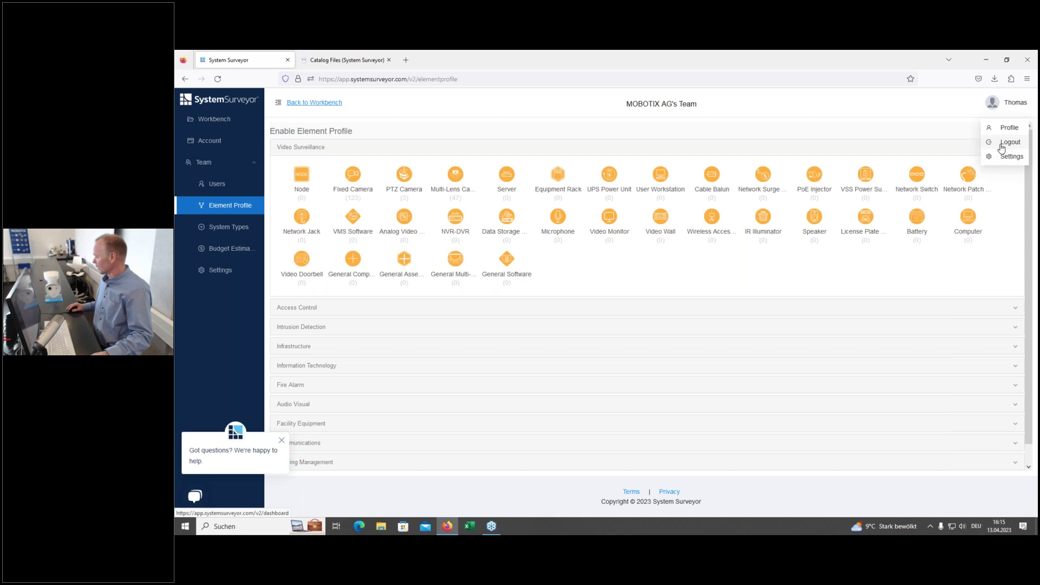
click(1001, 144)
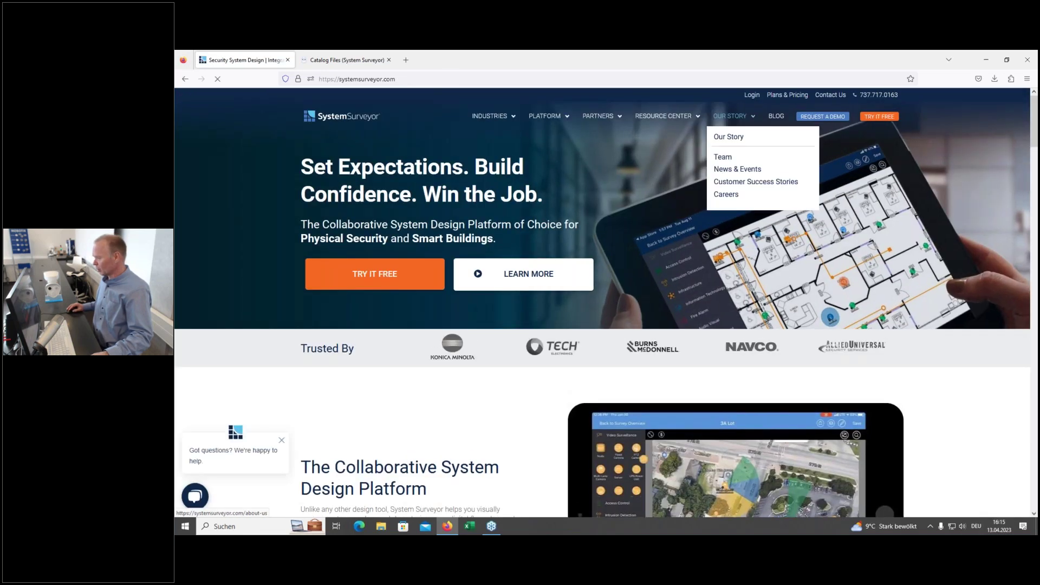
click(752, 95)
click(641, 227)
click(642, 298)
click(609, 292)
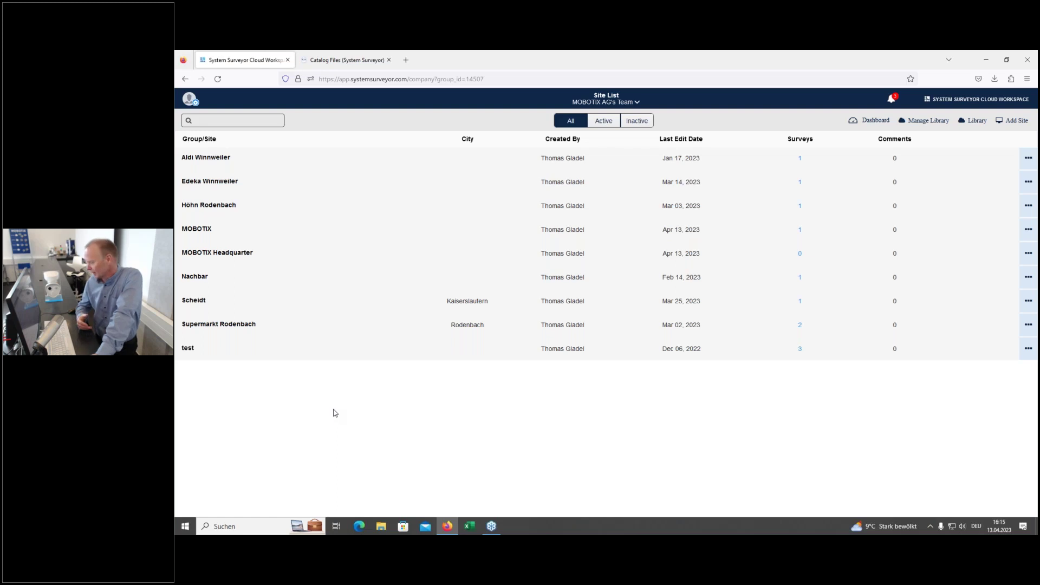
Step: Add a new site with Site Name 'MOBOTIX HQ' and create it
click(1010, 125)
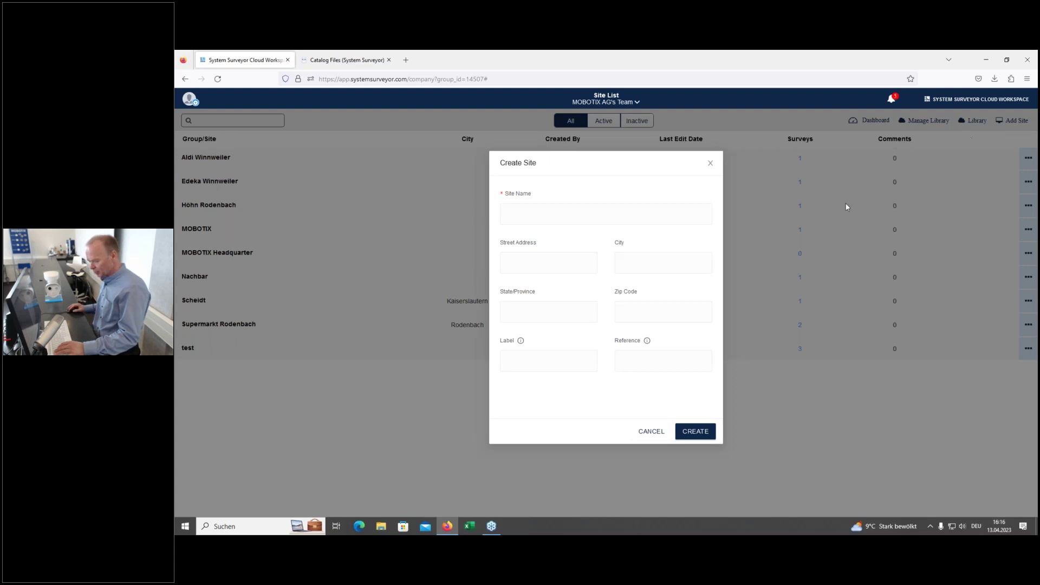
click(552, 214)
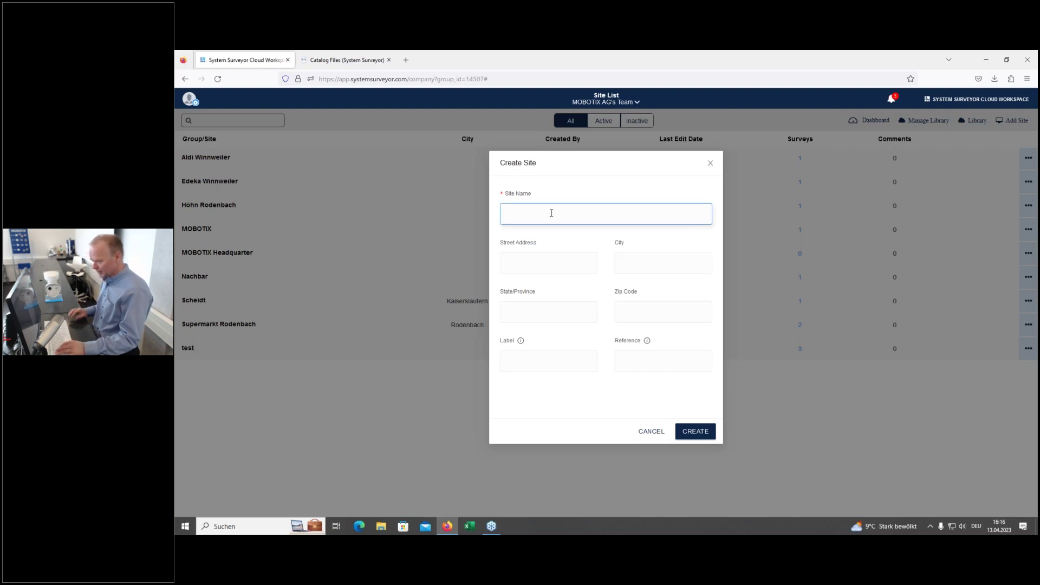
text(MOBOT)
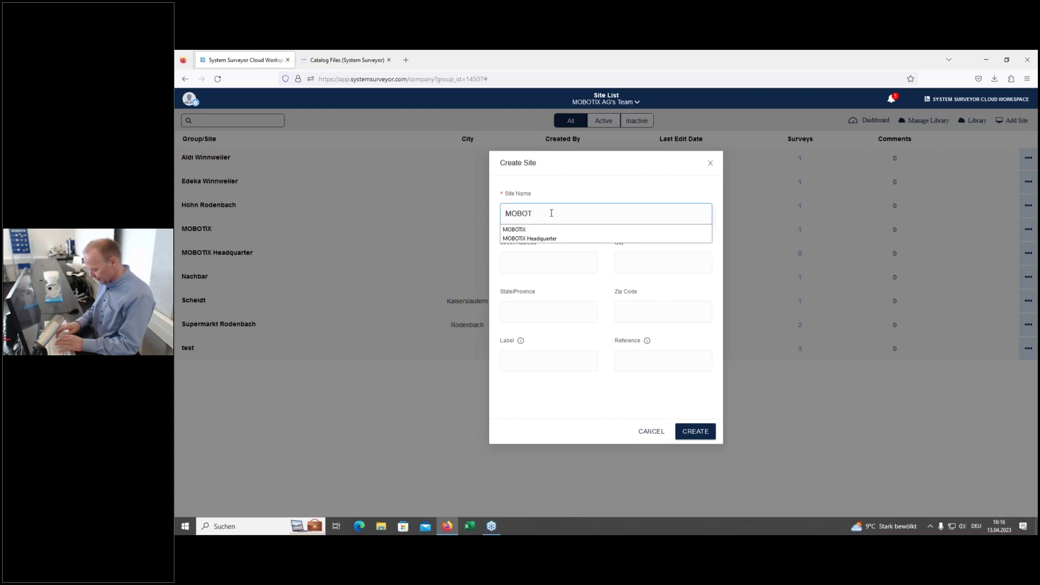
text(IX HQ)
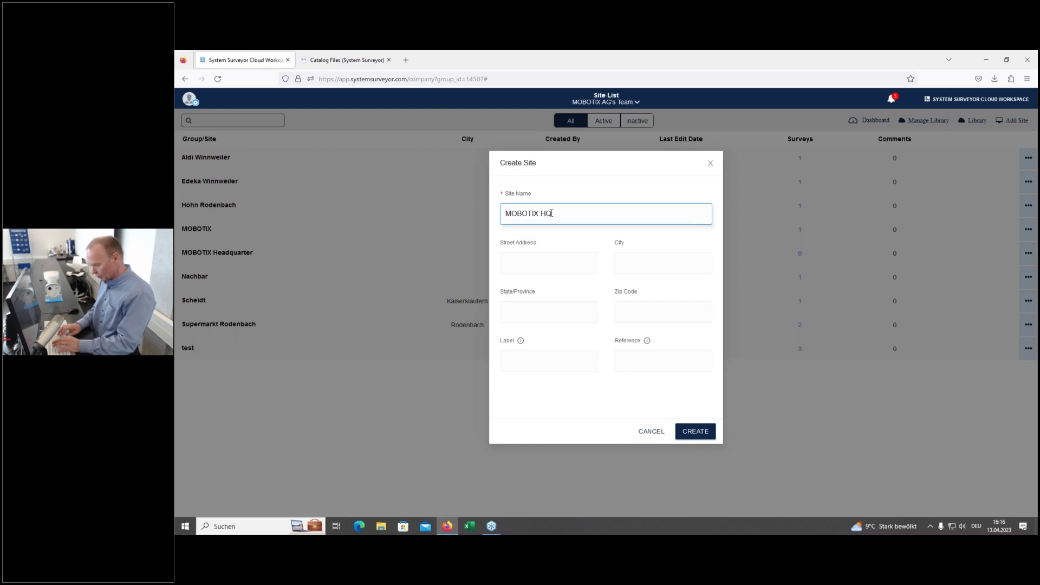
click(573, 187)
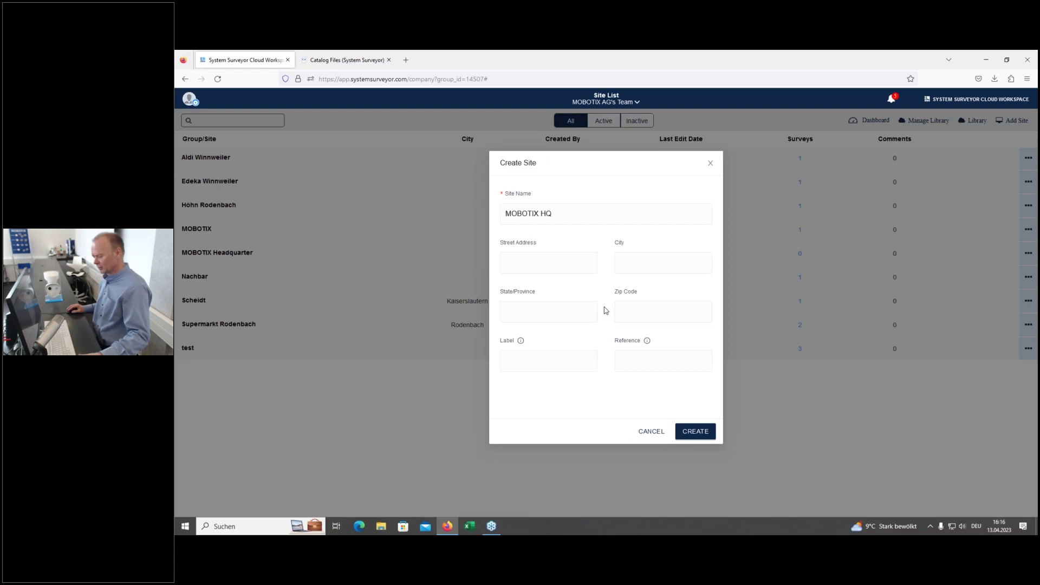
click(687, 436)
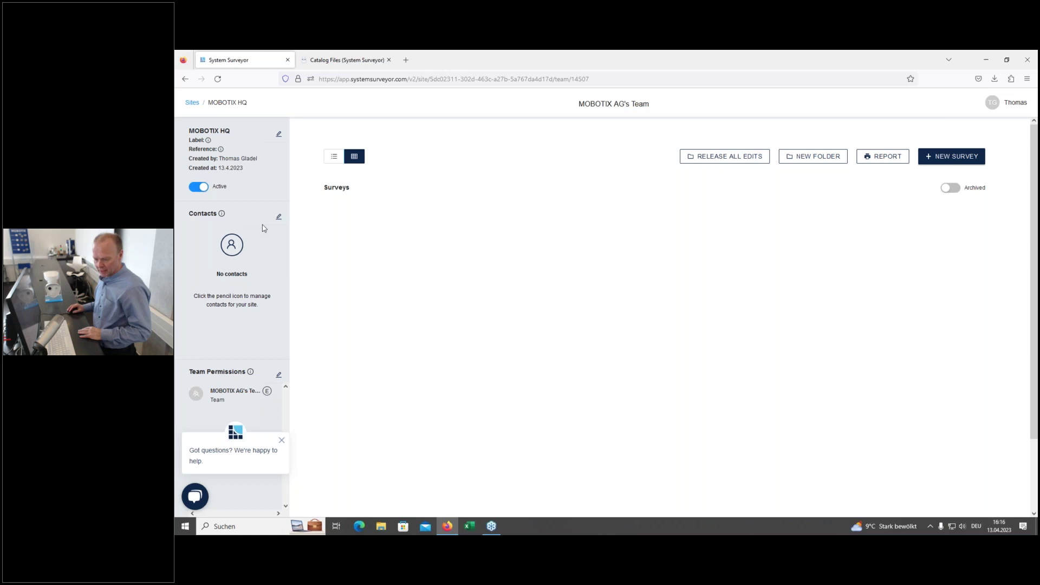
Step: Add a new site contact with first name, last name and the suggested e-mail address
click(278, 216)
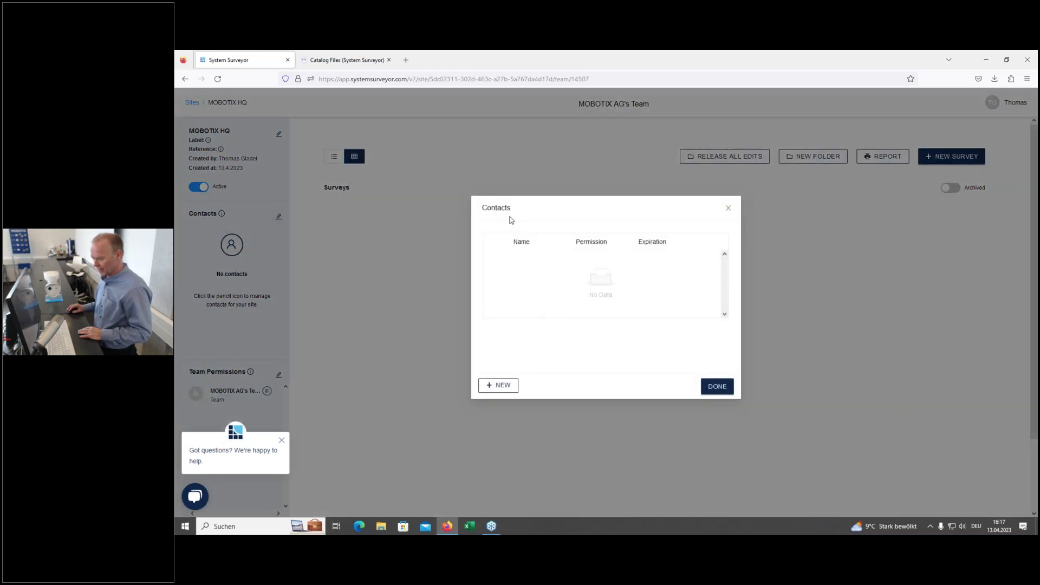
click(497, 385)
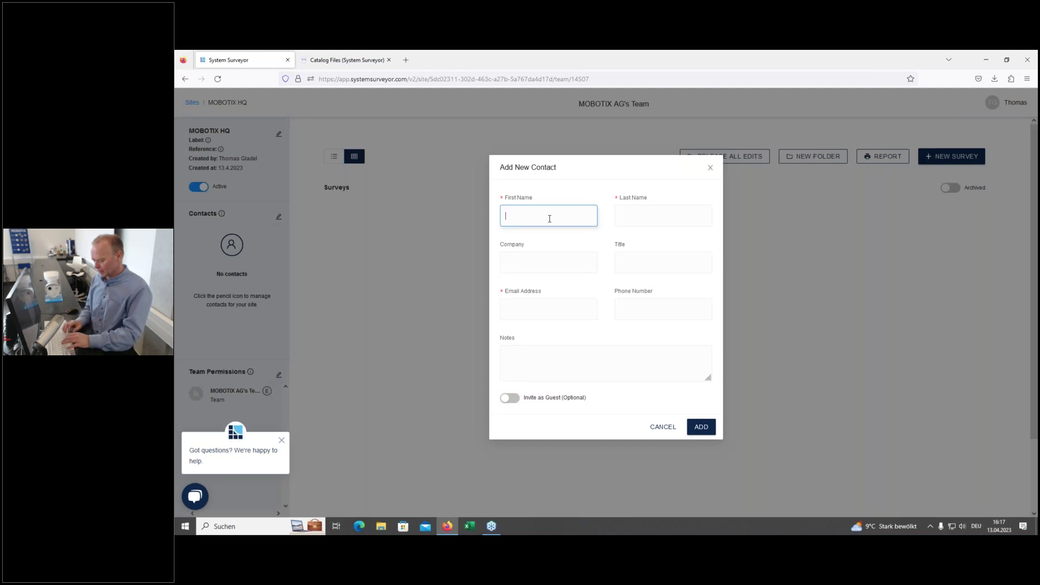
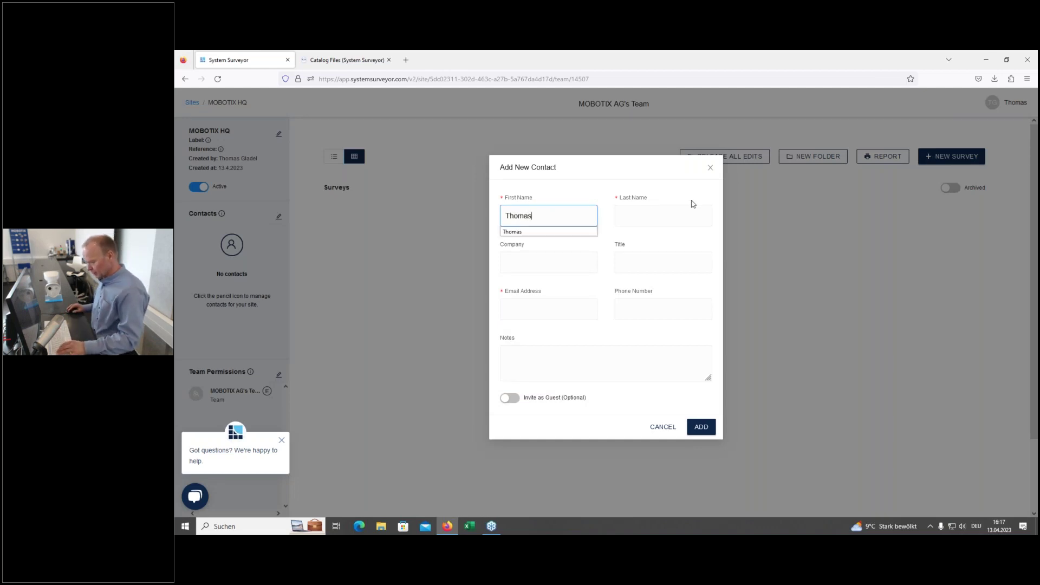
click(685, 212)
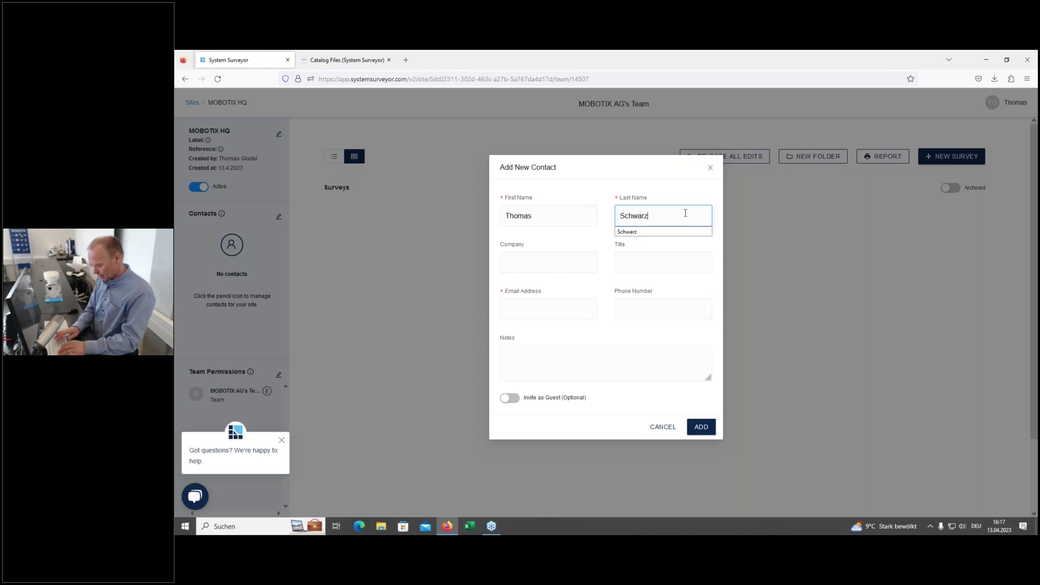
click(521, 270)
click(650, 271)
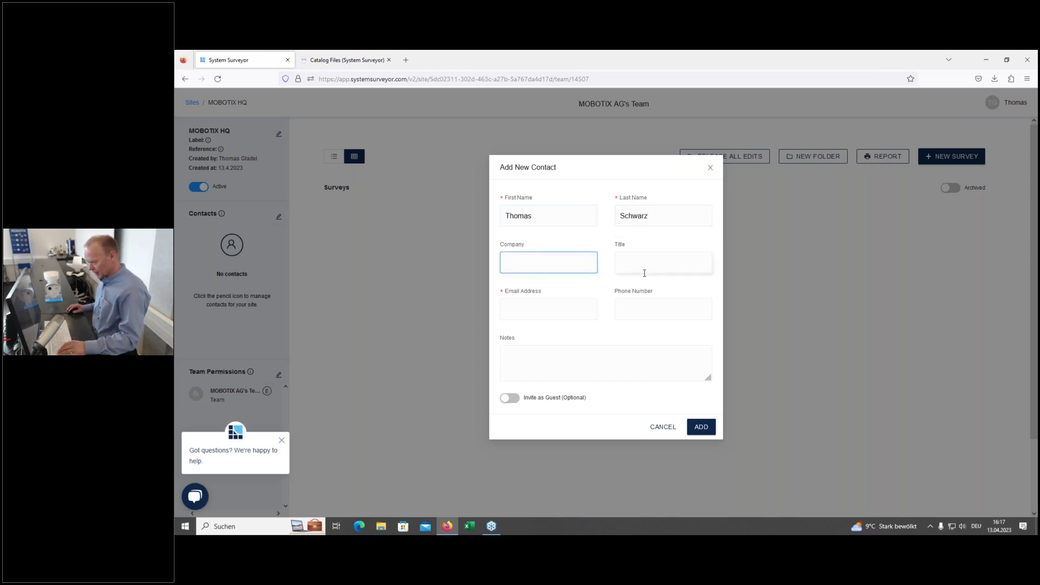
click(564, 315)
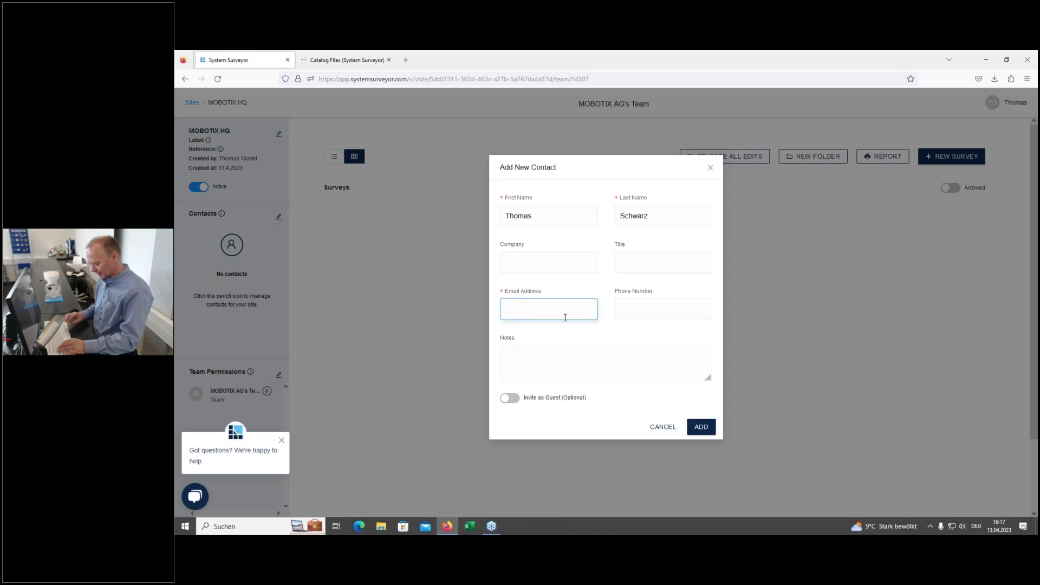
text(thomas)
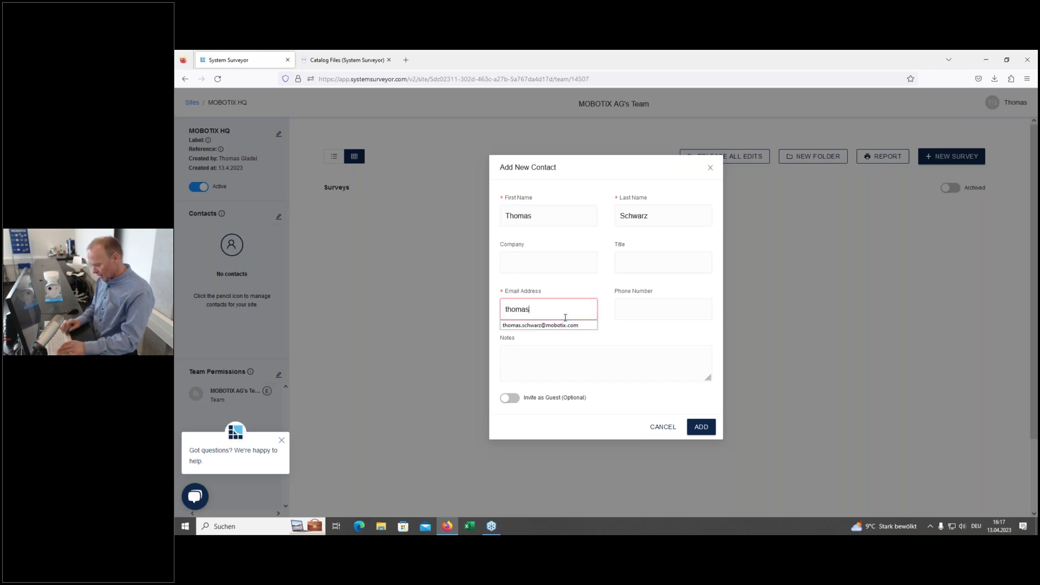
click(555, 325)
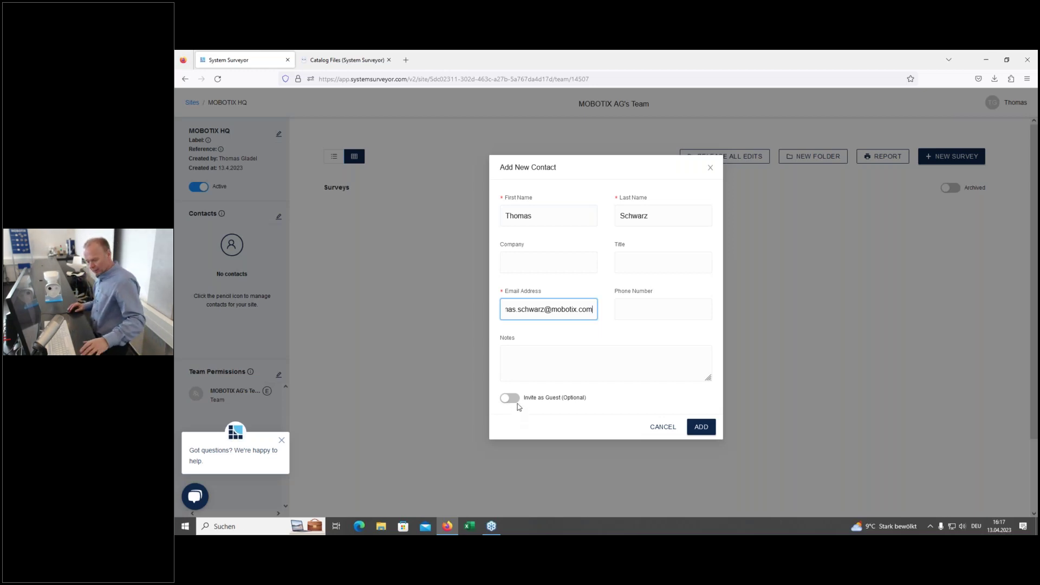
key(Return)
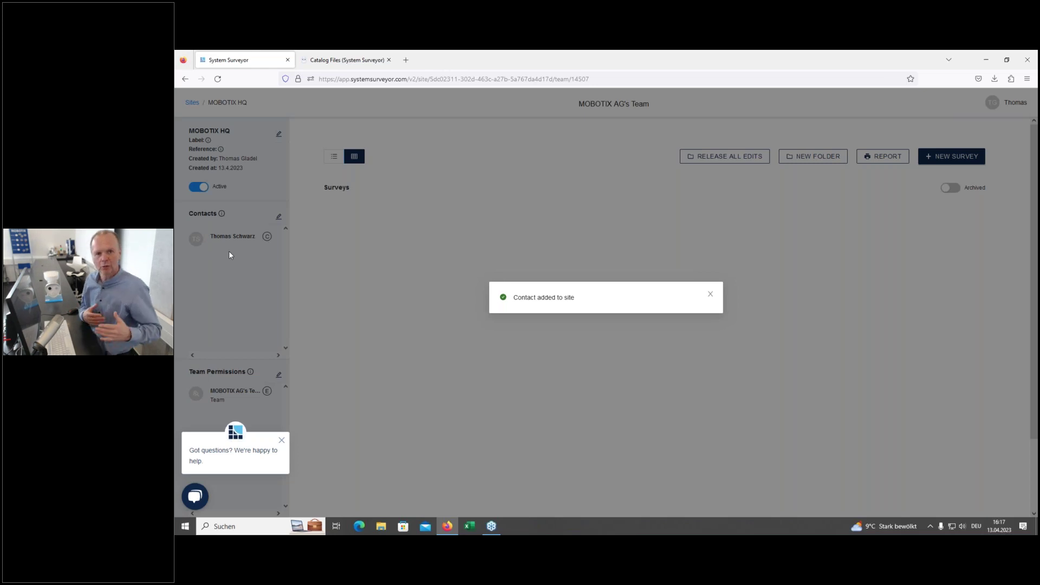
Step: Dismiss the 'Contact added to site' notice and start a new survey for MOBOTIX HQ
click(711, 296)
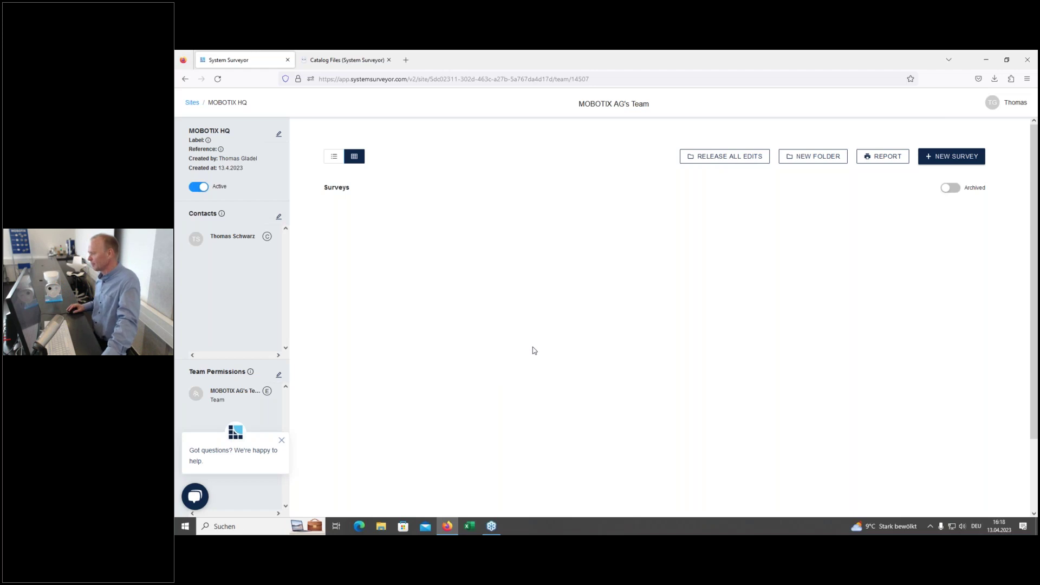
click(946, 158)
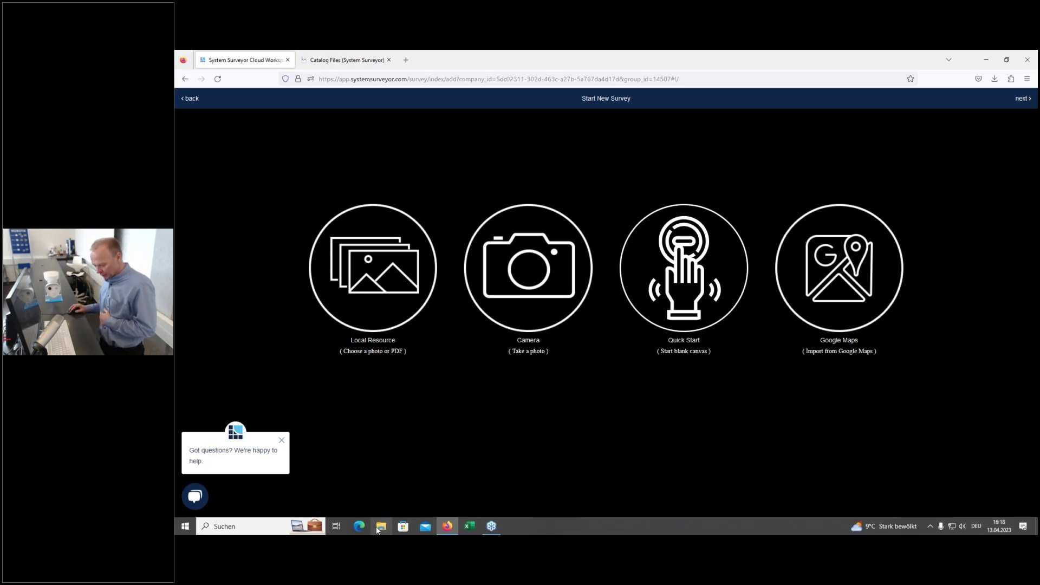
click(381, 525)
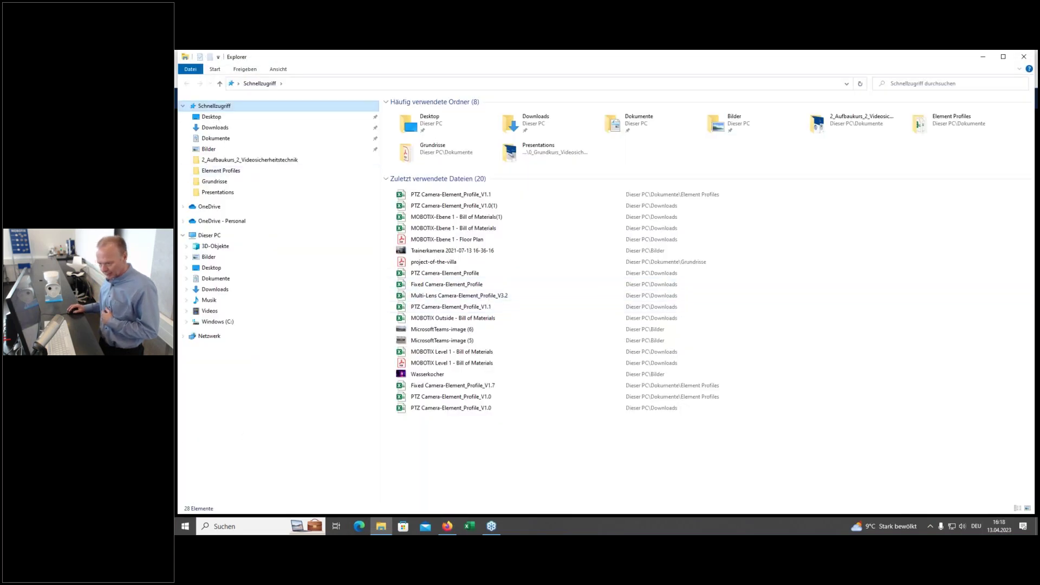
click(221, 140)
double_click(407, 245)
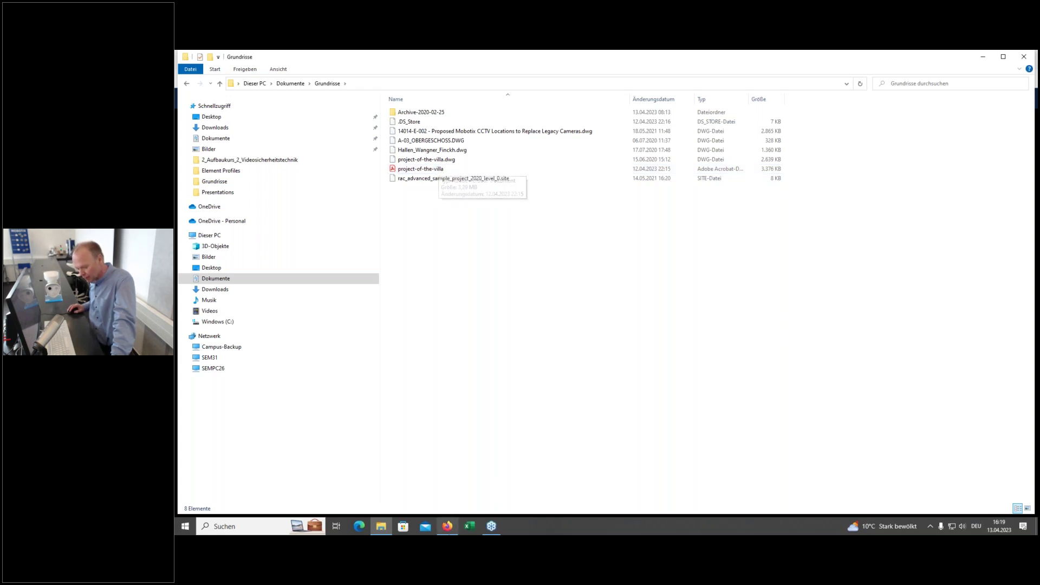
click(450, 530)
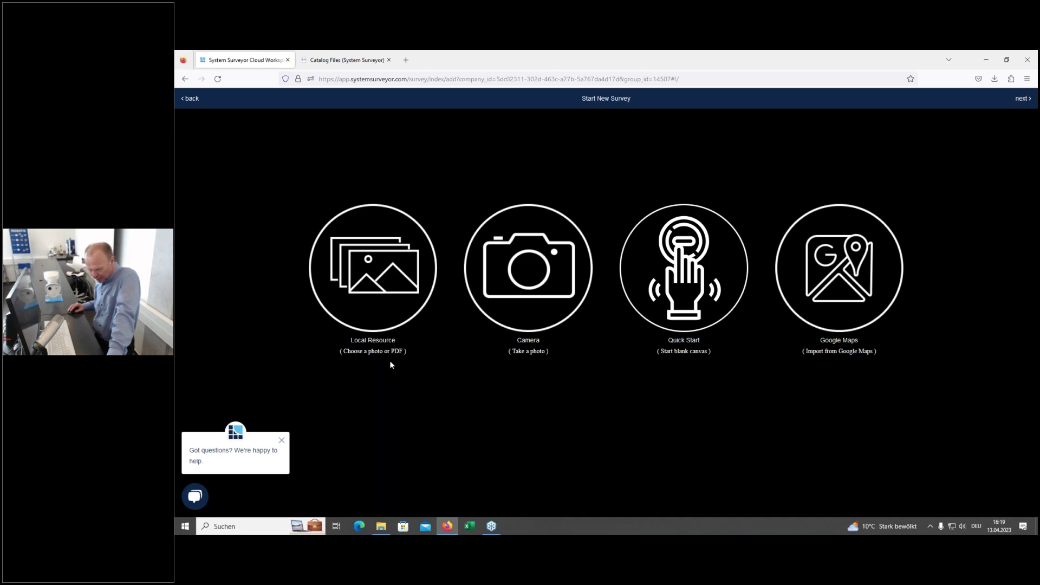
Step: Upload project-of-the-villa from Dokumente > Grundrisse as a Local Resource floor plan
click(380, 271)
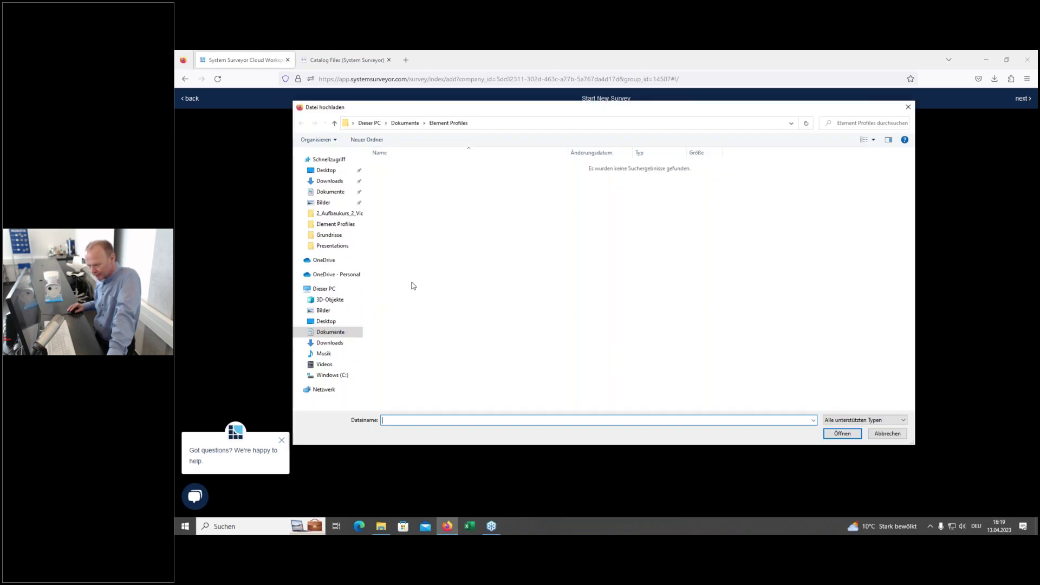
click(336, 192)
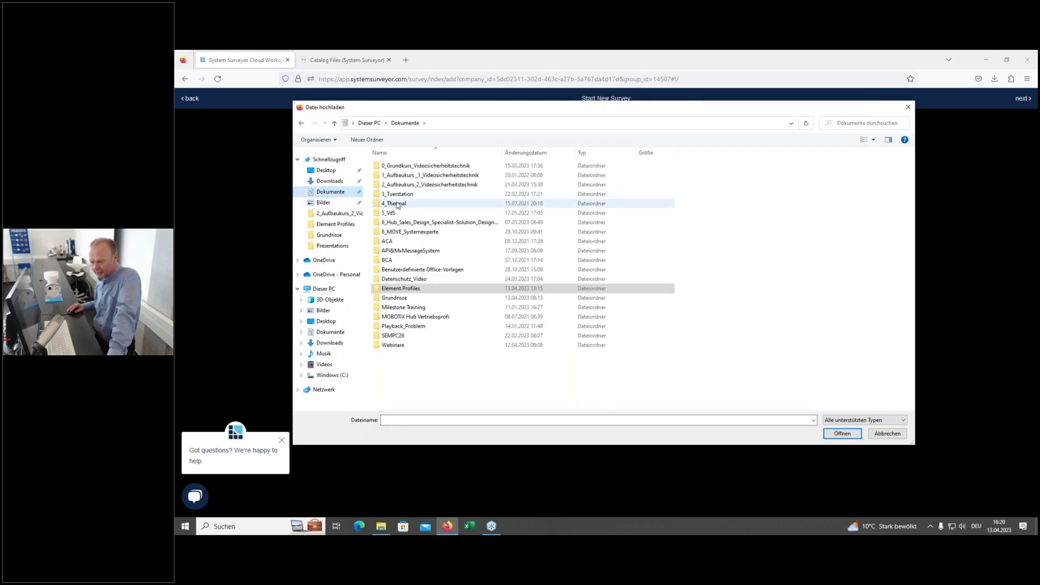
click(408, 298)
double_click(408, 299)
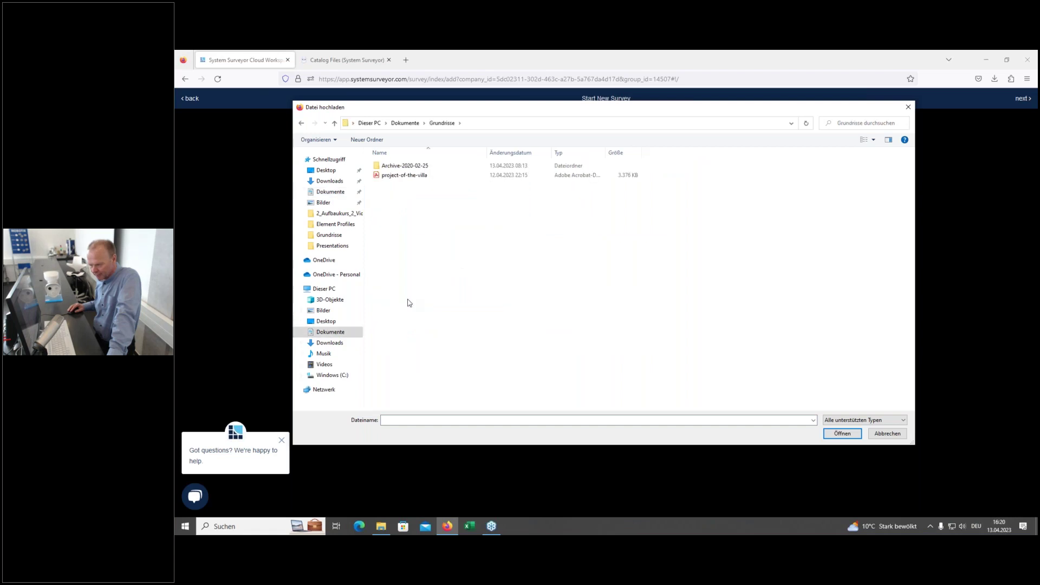
click(387, 178)
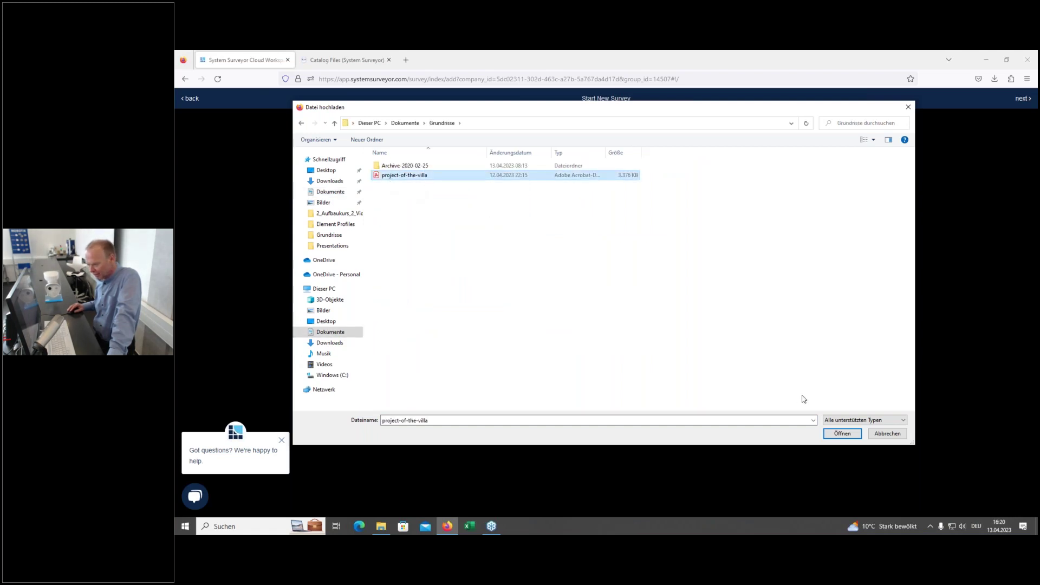
click(842, 435)
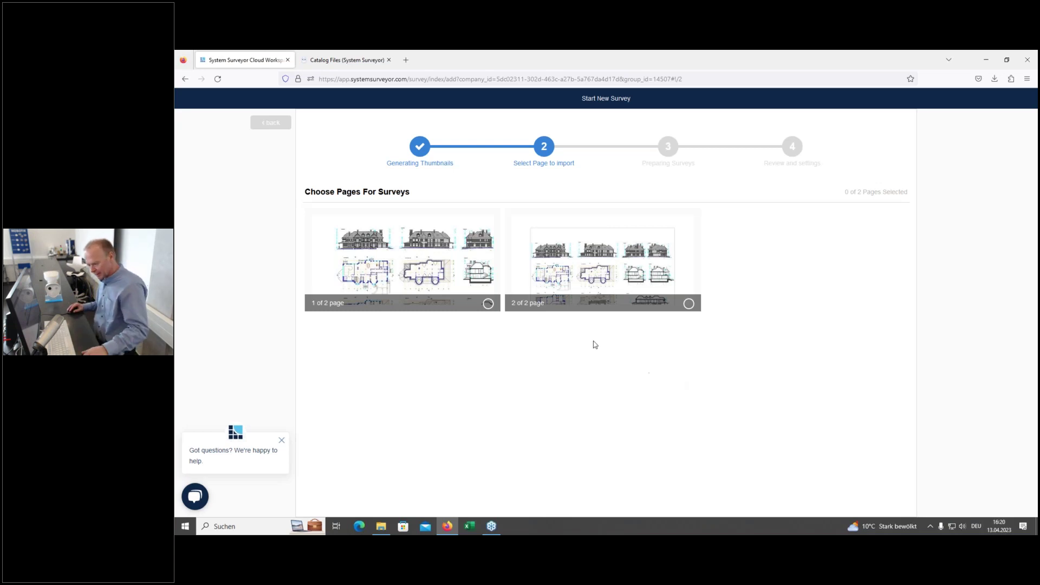
Step: Select page 1 of 2 of the villa PDF and continue to Review and settings
click(489, 304)
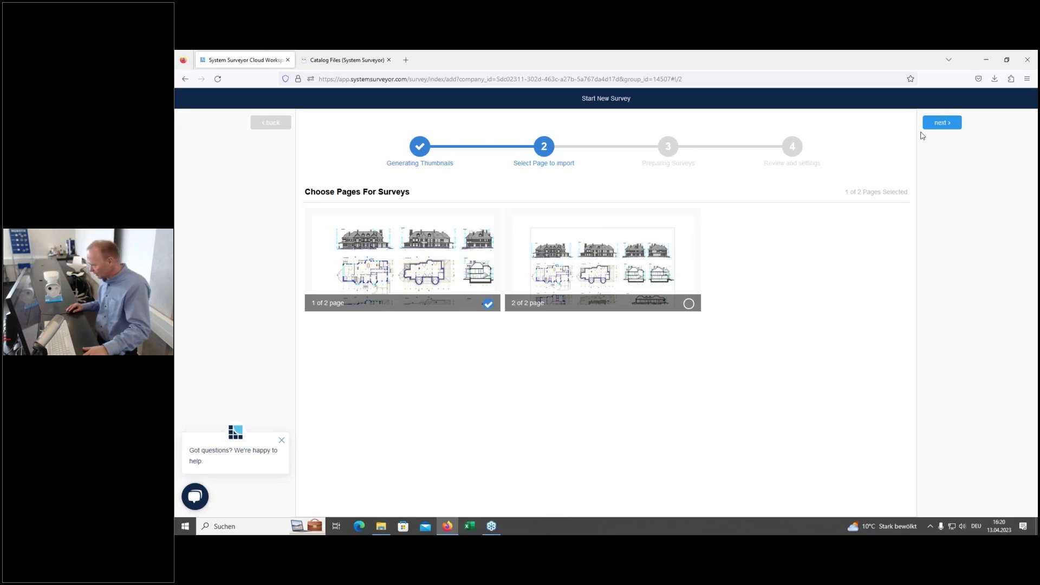
click(938, 128)
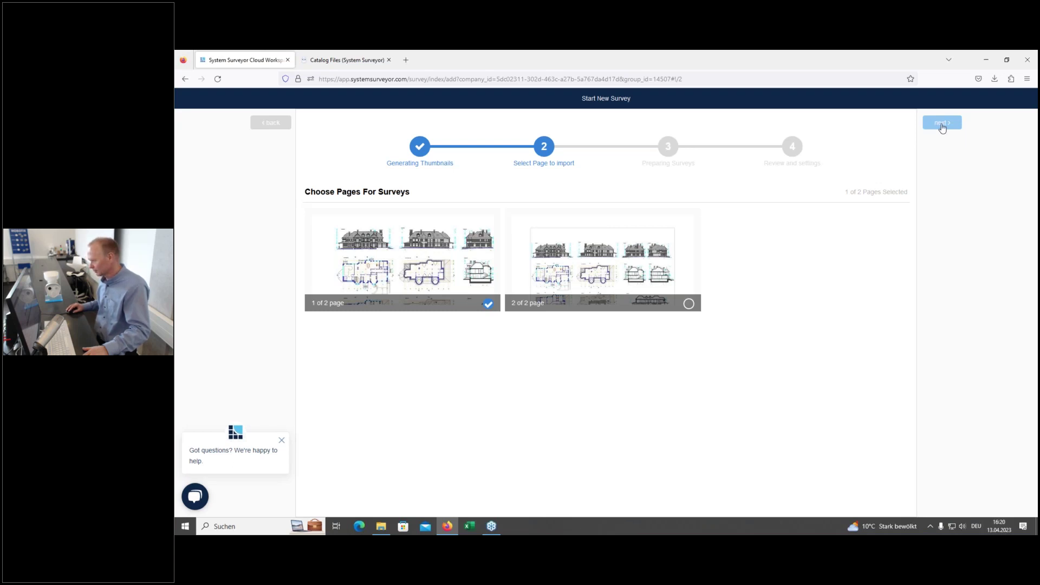
click(942, 124)
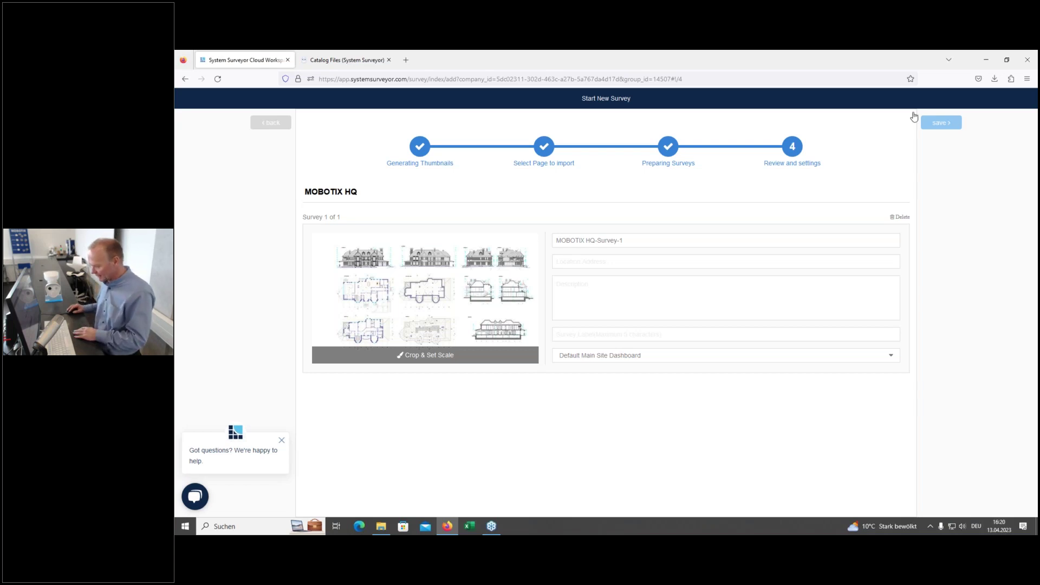
Step: Rename the survey to 'MOBOTIX HQ-Survey-1 Level 1' and go to Crop & Set Scale
click(646, 241)
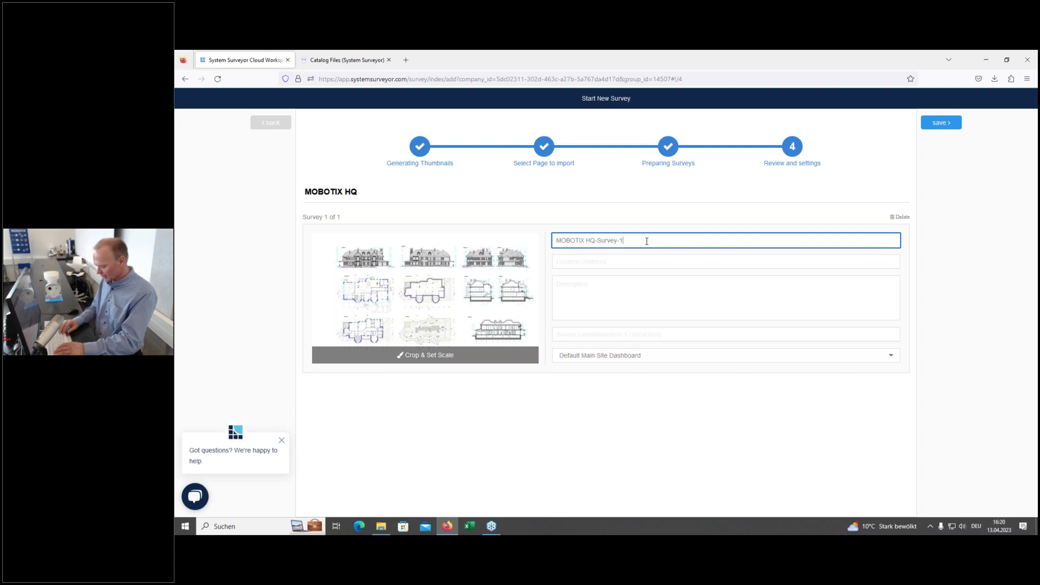
text(vel 1)
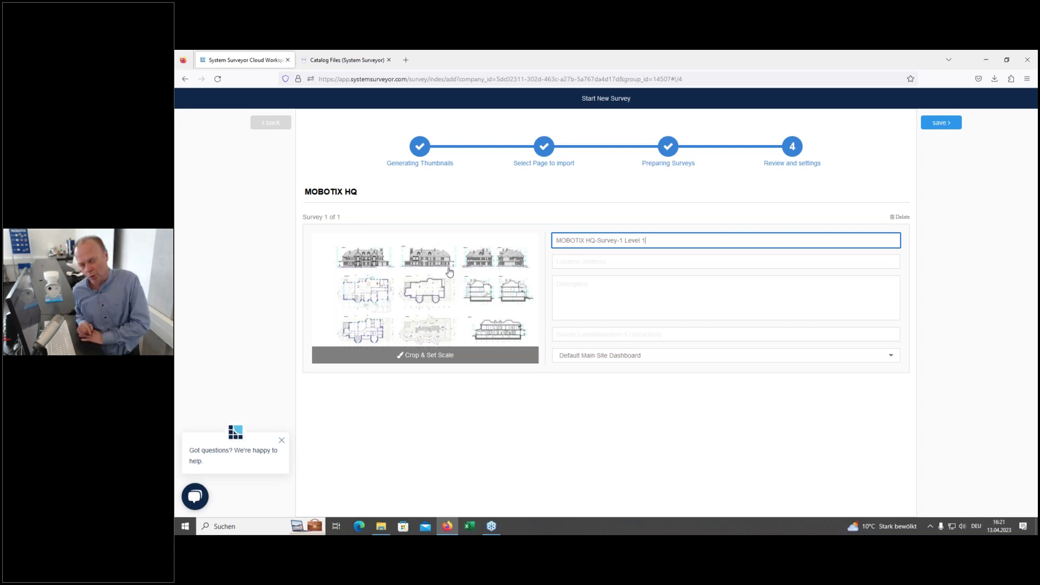
click(424, 360)
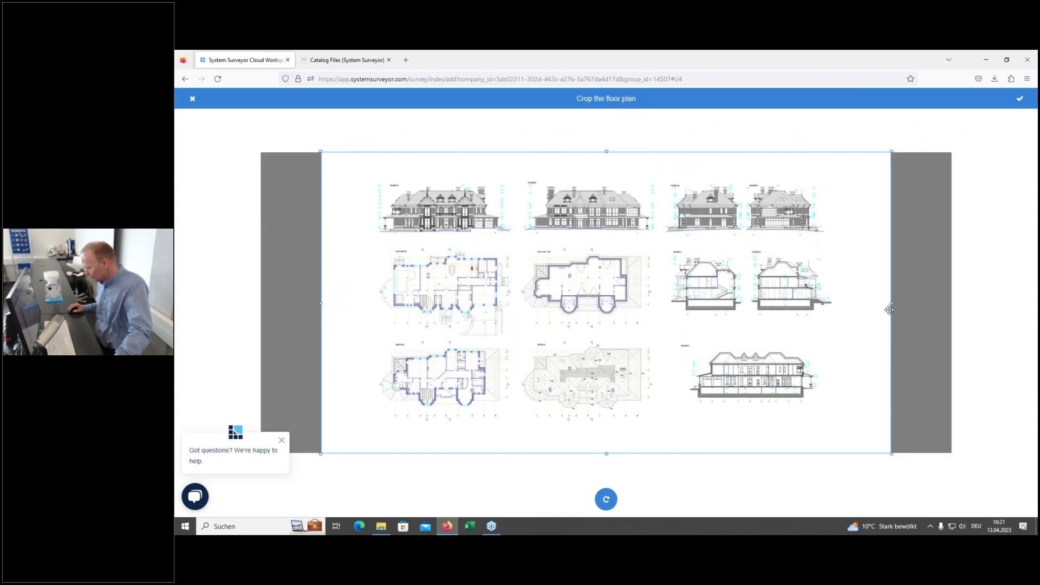
Step: Pull the crop box's right, top, left and bottom edges around the upper-left ground-floor plan and confirm
drag(890, 303, 515, 303)
drag(418, 152, 418, 238)
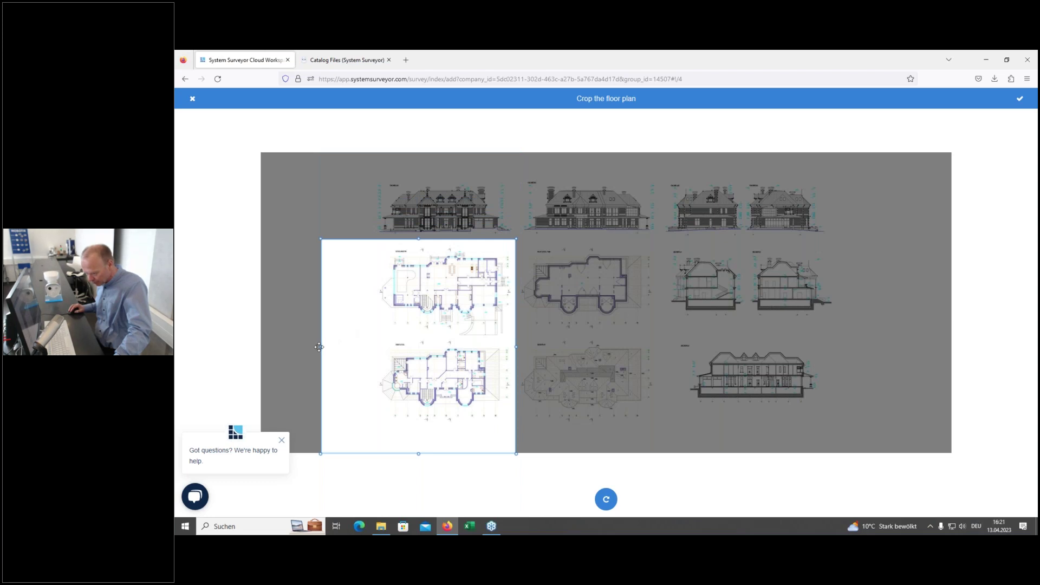
drag(322, 347, 373, 348)
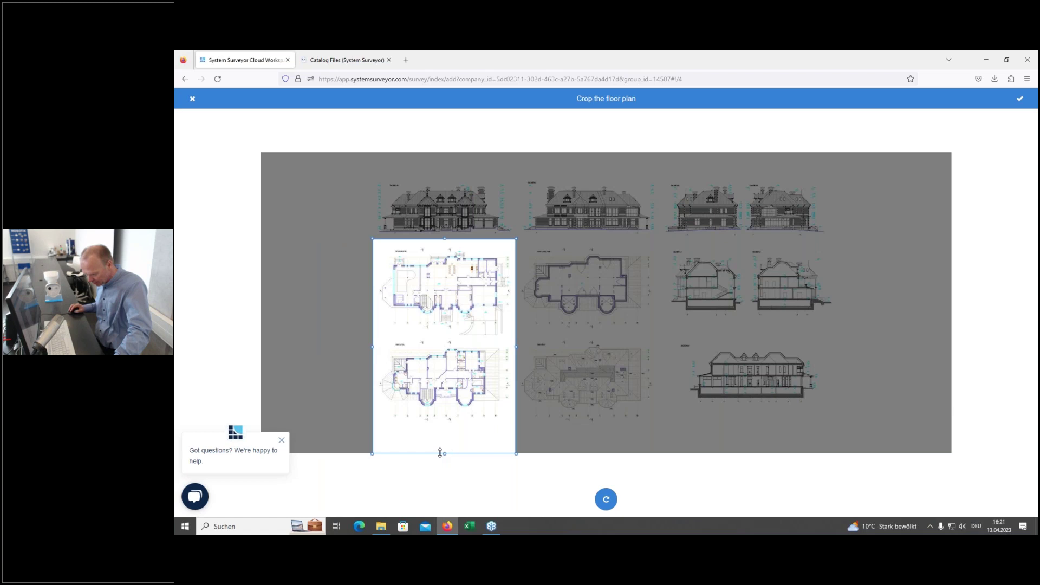
drag(443, 452, 445, 339)
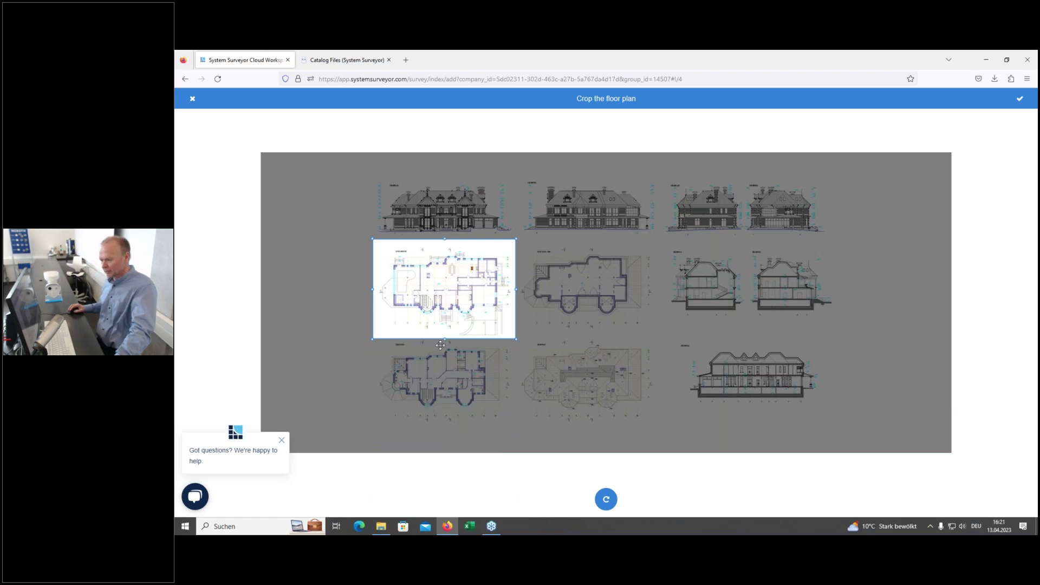
click(1018, 102)
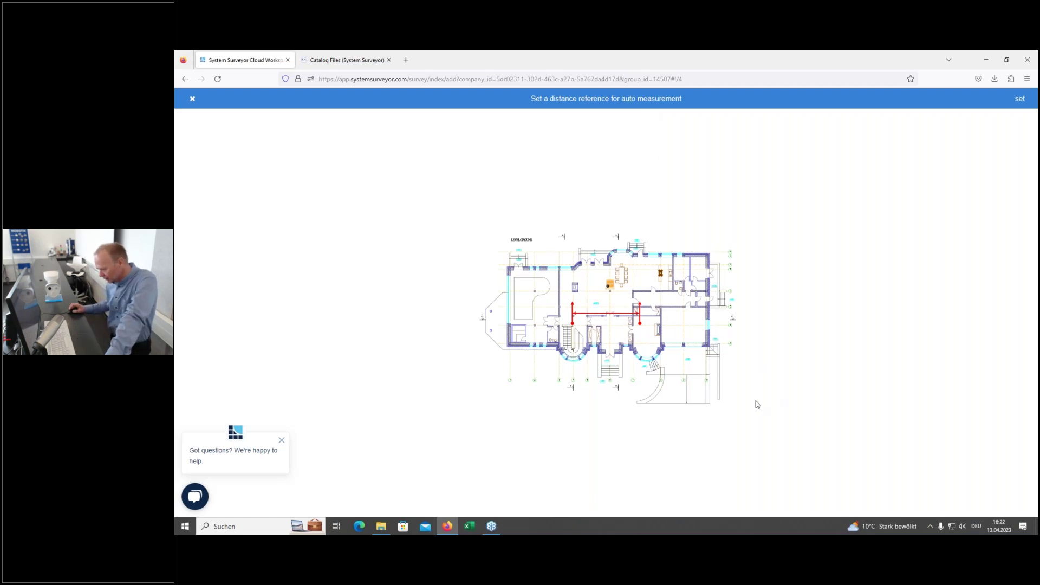
Step: Adjust the red reference line and save its actual distance as 3 m
scroll(757, 405, up, 3)
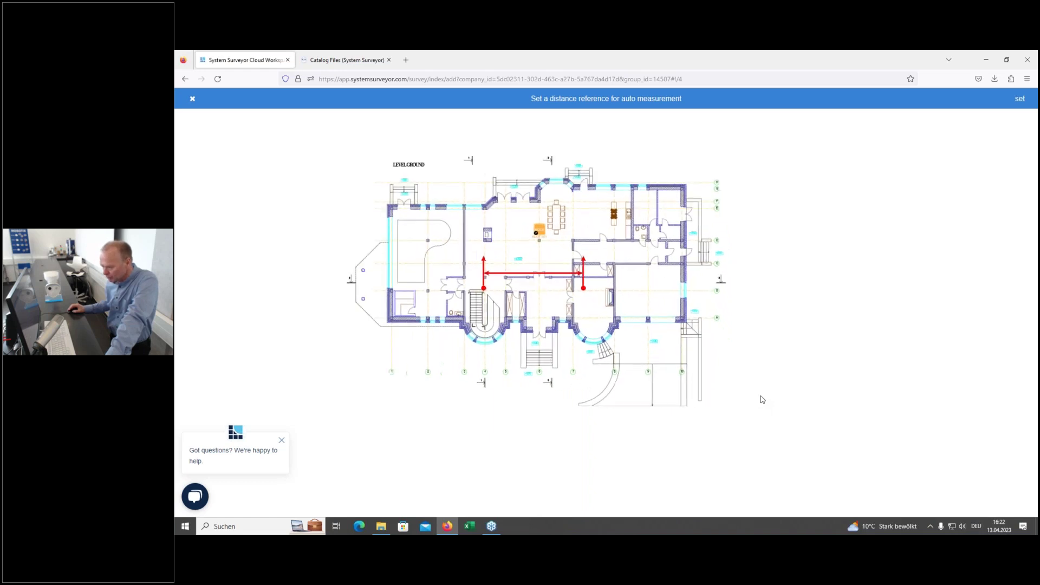
scroll(760, 400, up, 1)
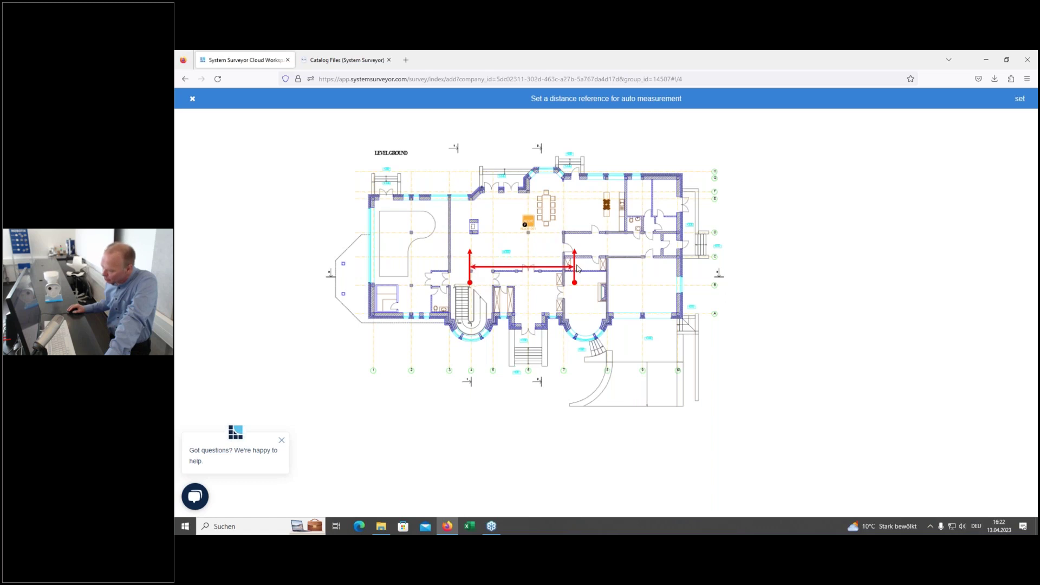
mouse_move(471, 282)
mouse_down()
mouse_move(495, 254)
mouse_move(584, 242)
mouse_move(561, 266)
mouse_move(567, 261)
mouse_up()
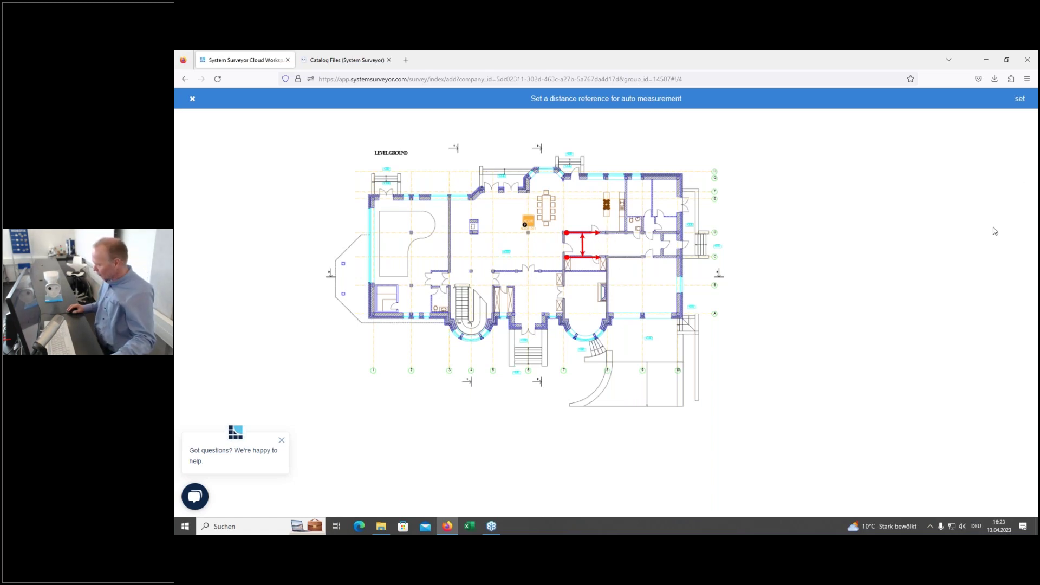
click(1014, 103)
click(961, 156)
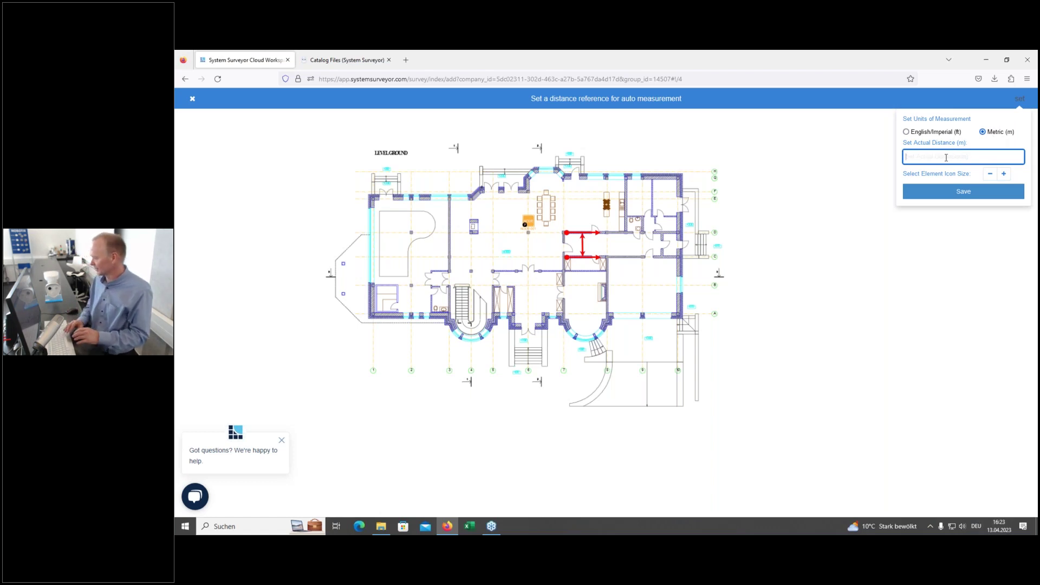
text(3)
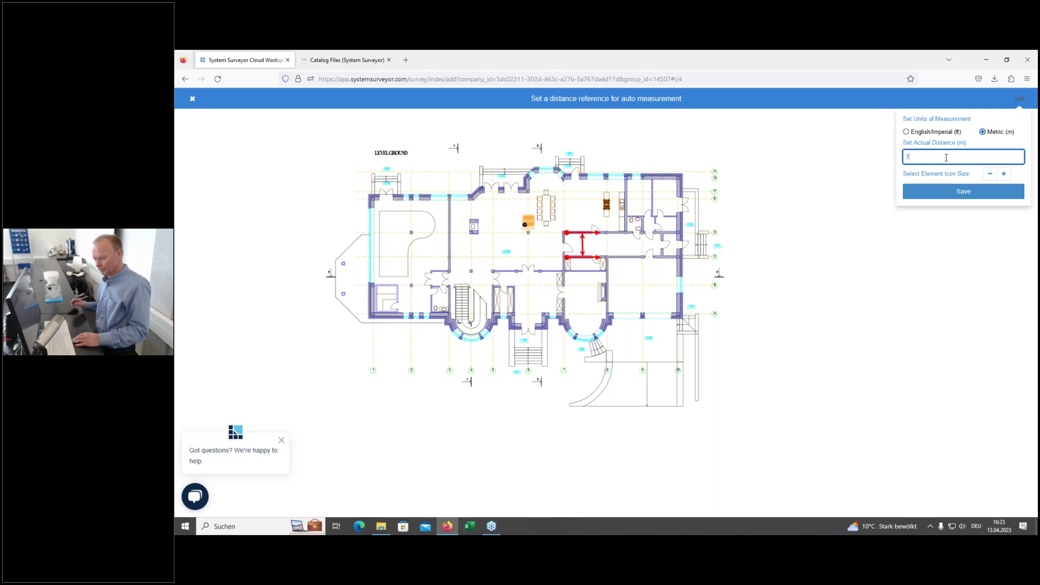
click(961, 191)
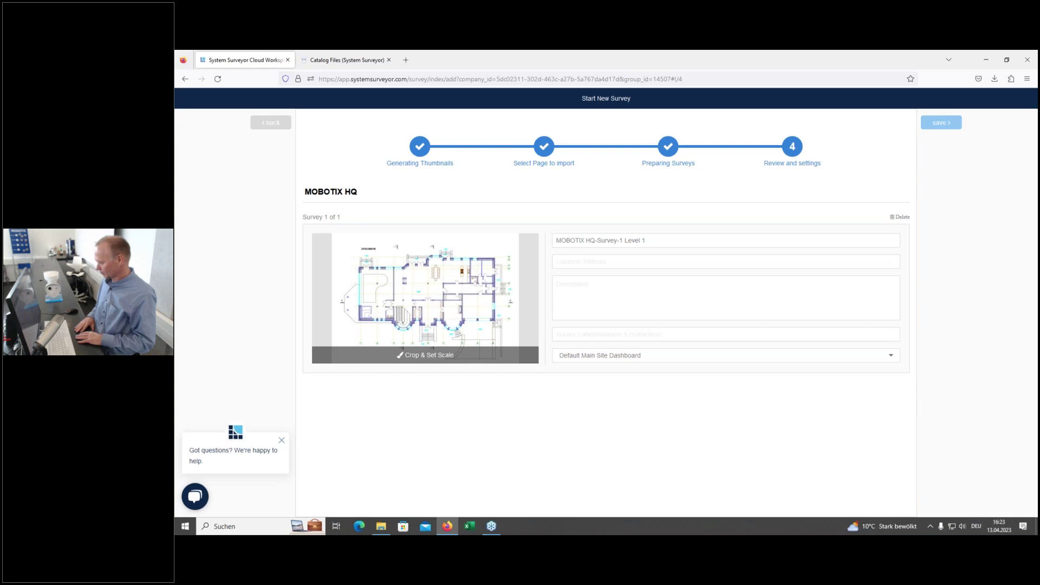
Step: Save the review settings to create MOBOTIX HQ-Survey-1 and load its Level 1 plan canvas
click(940, 122)
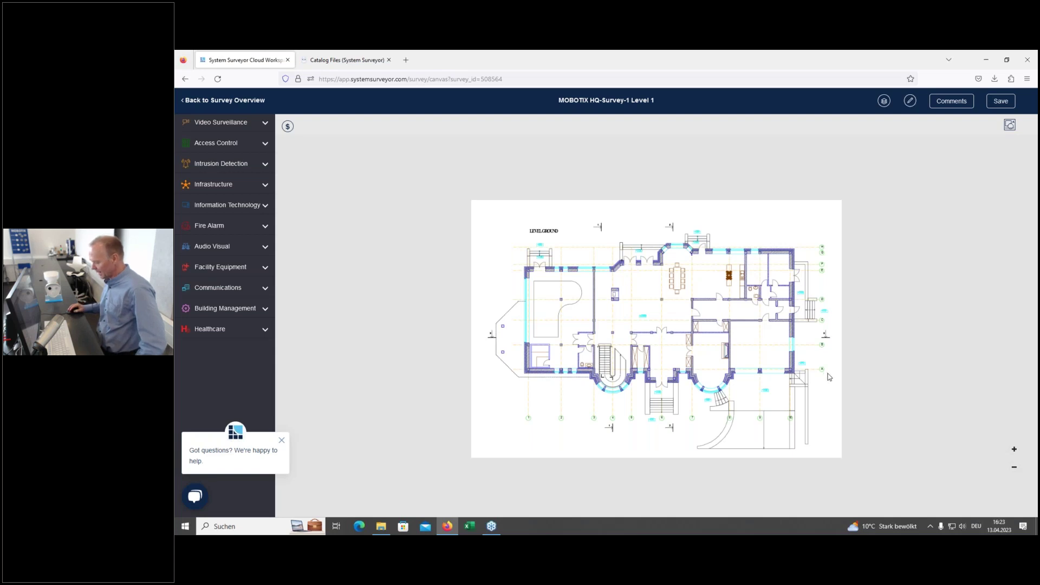
Step: Zoom into the villa ground-floor plan and pan to its upper-left rooms
scroll(844, 377, up, 1)
scroll(844, 377, up, 3)
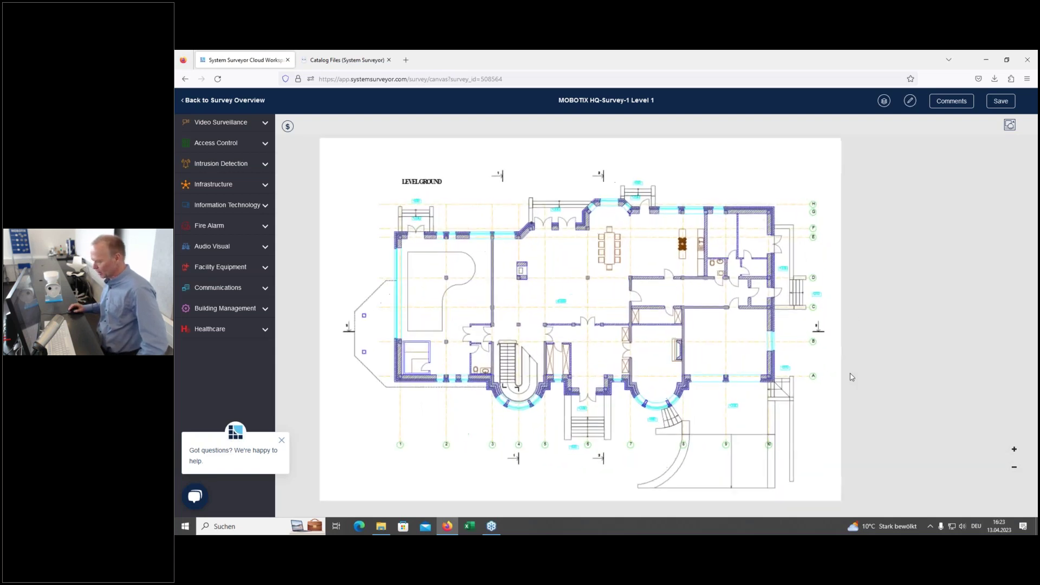
scroll(833, 394, up, 1)
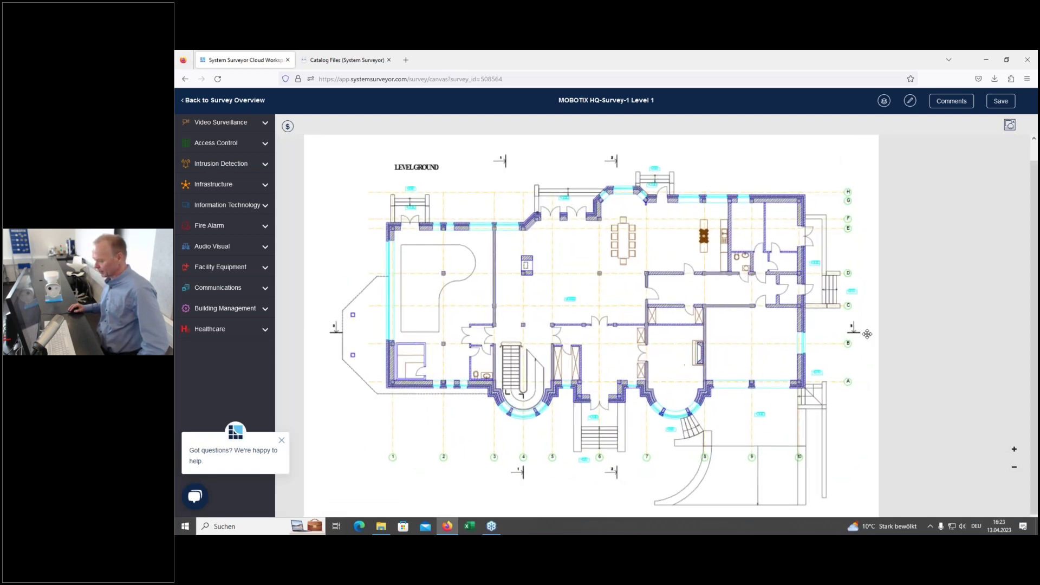
scroll(669, 351, up, 1)
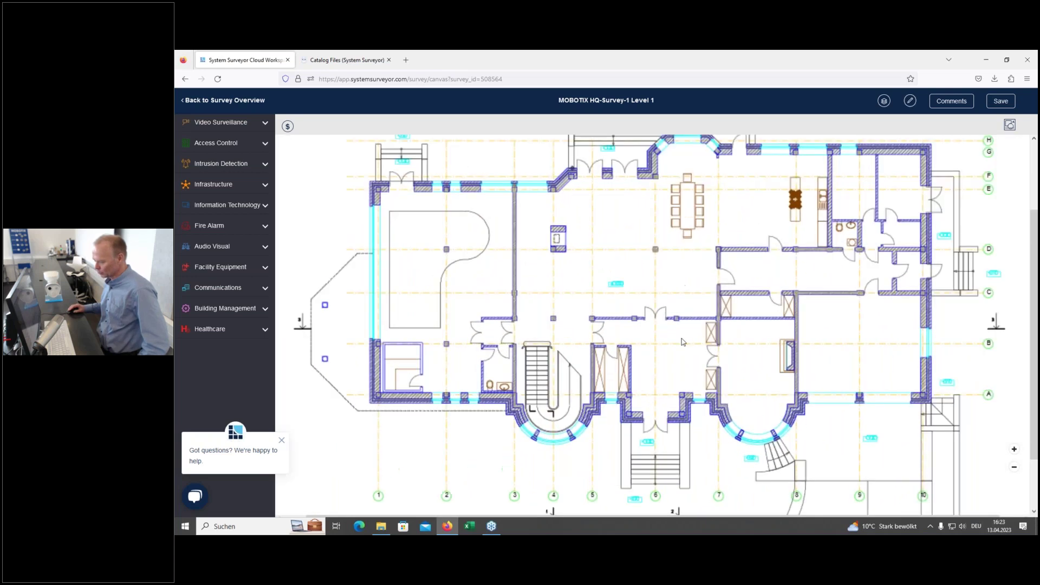
scroll(682, 341, up, 5)
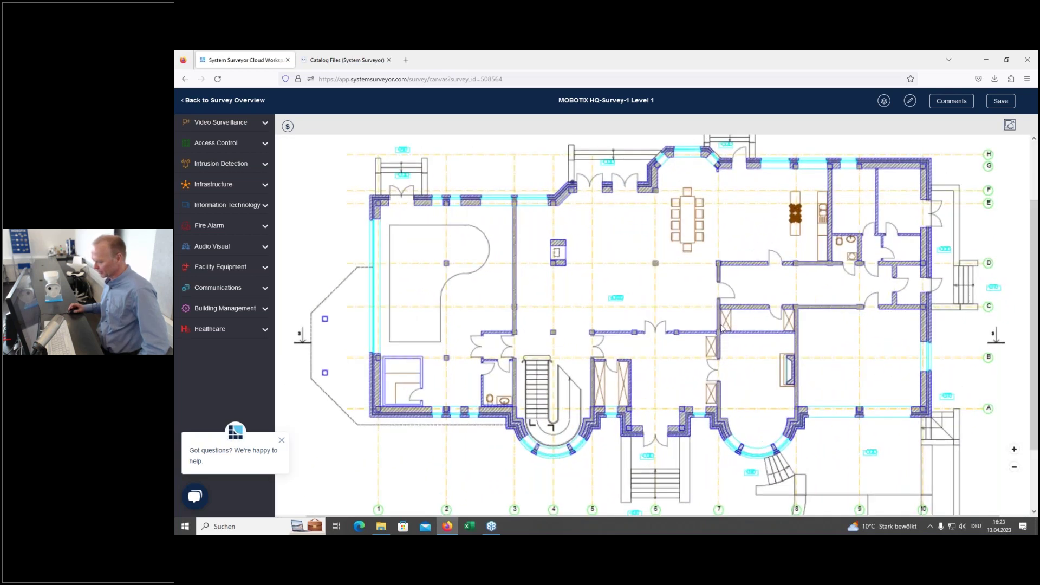
drag(644, 265, 1032, 289)
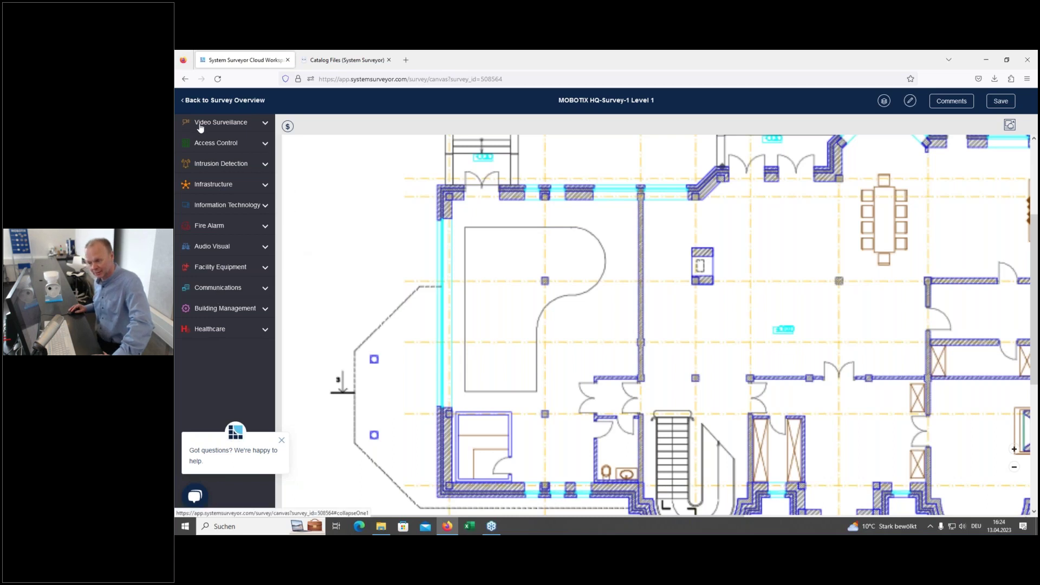
Step: Place a Fixed Camera from Video Surveillance, FCAM-001, in the upper-left room
click(266, 125)
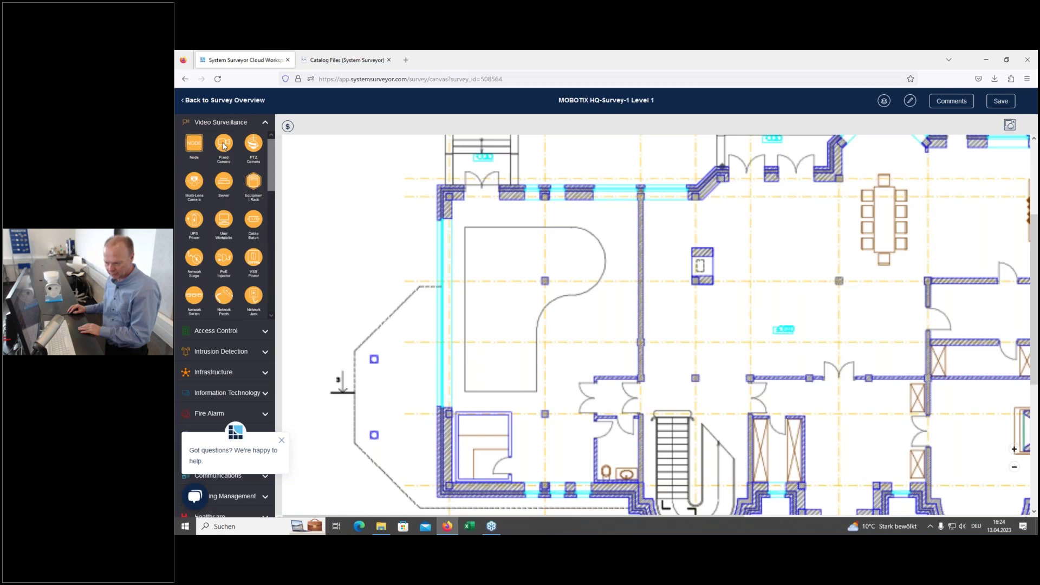
drag(224, 145, 511, 266)
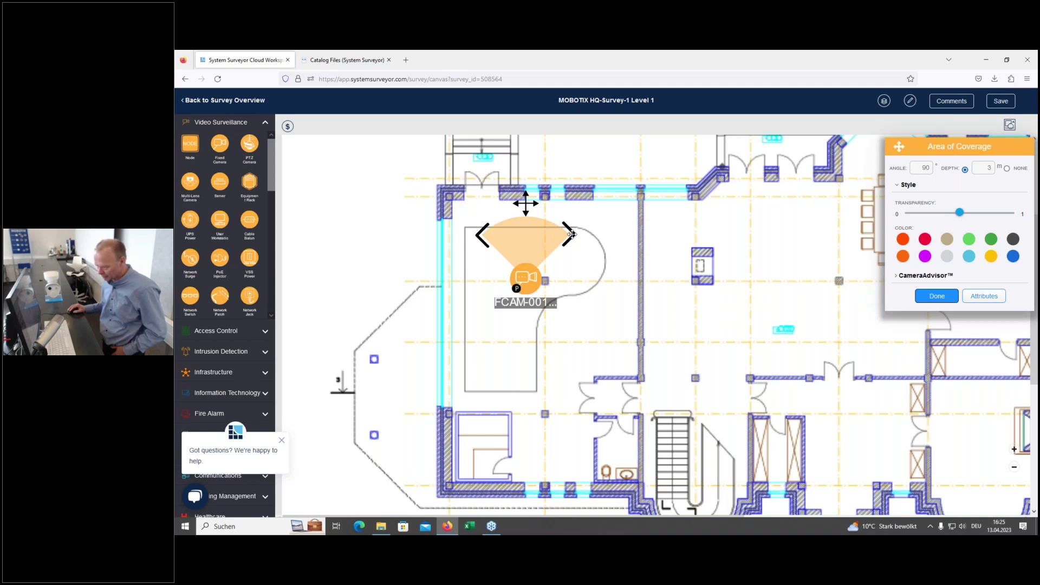
Step: Widen FCAM-001's cone and enter a 360° coverage angle for a full 5 m circle
drag(572, 234, 532, 165)
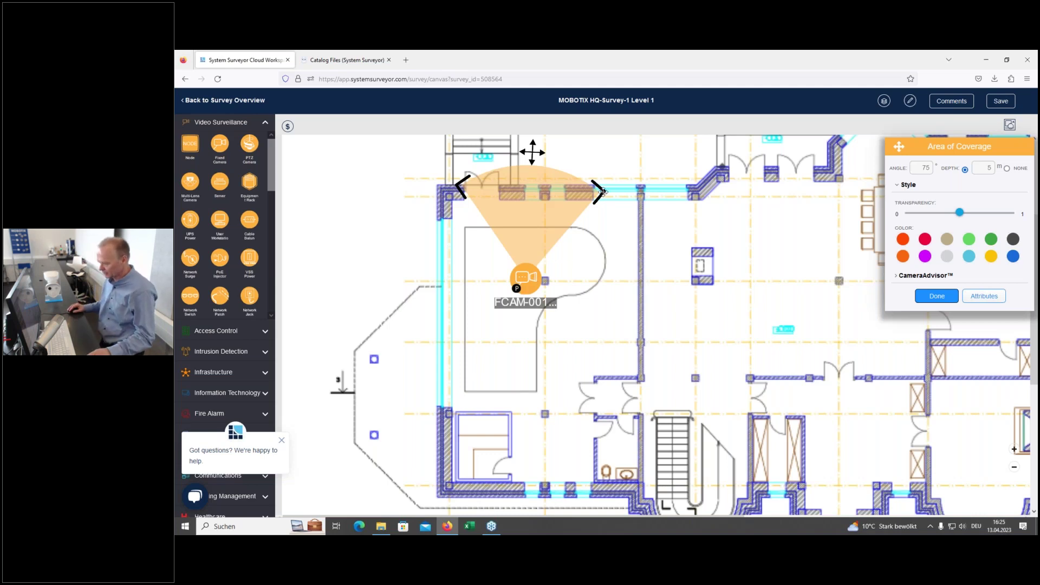
drag(603, 188, 520, 386)
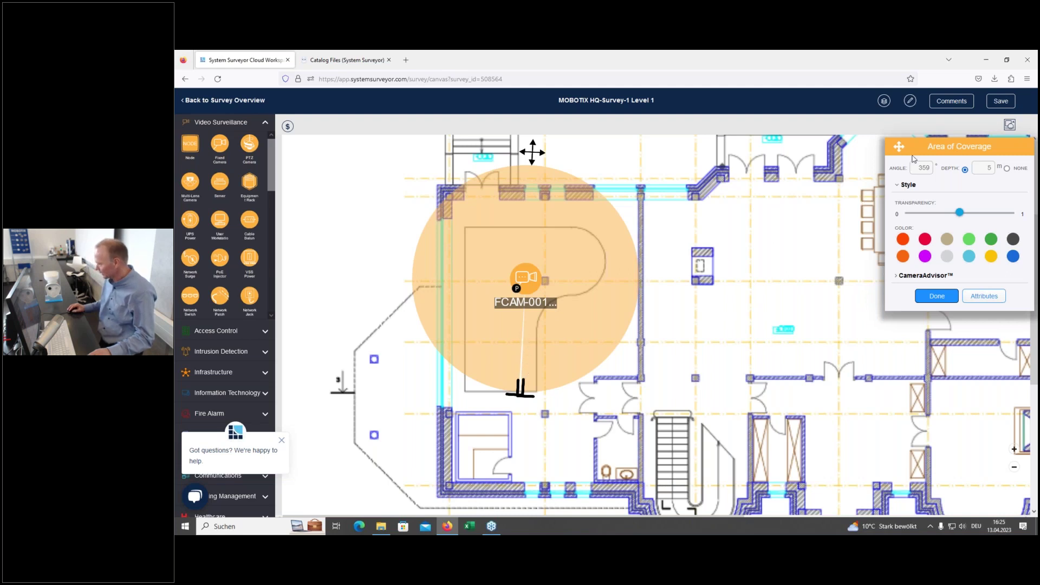
drag(901, 153, 700, 162)
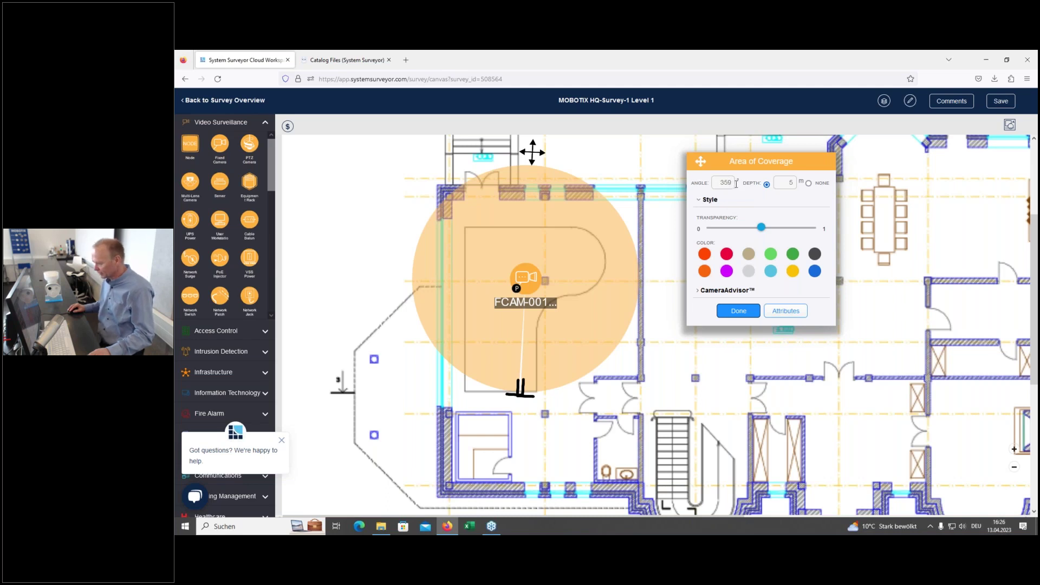
drag(731, 181, 721, 182)
text(360)
key(Return)
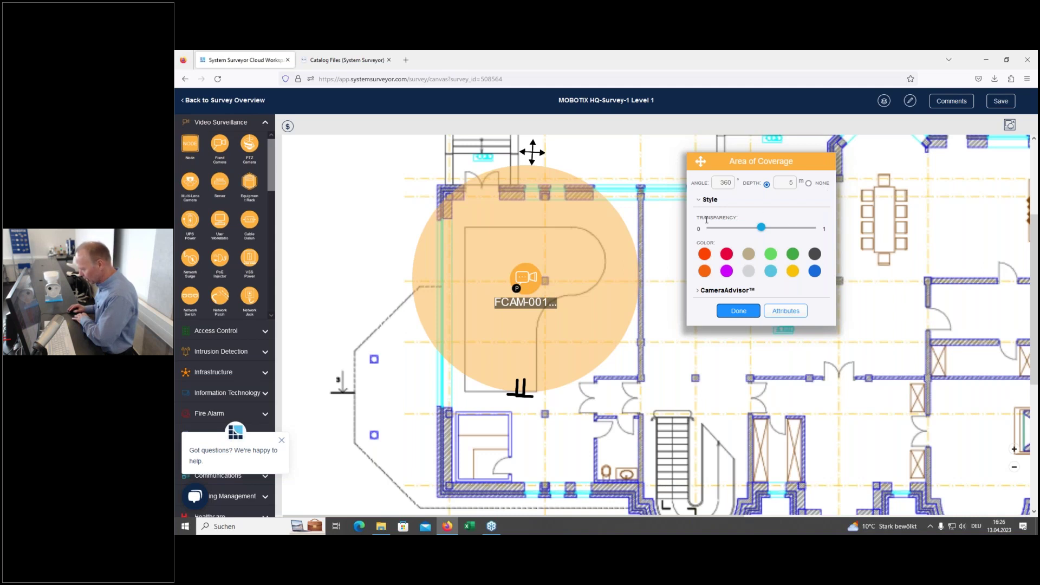
Step: Adjust the coverage circle's Style transparency slightly
click(700, 202)
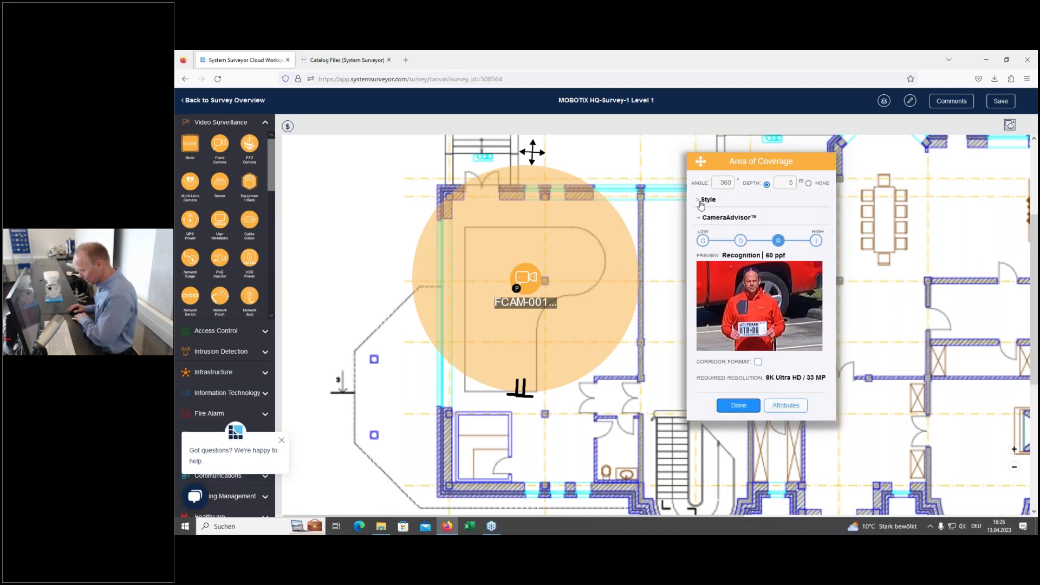
click(700, 202)
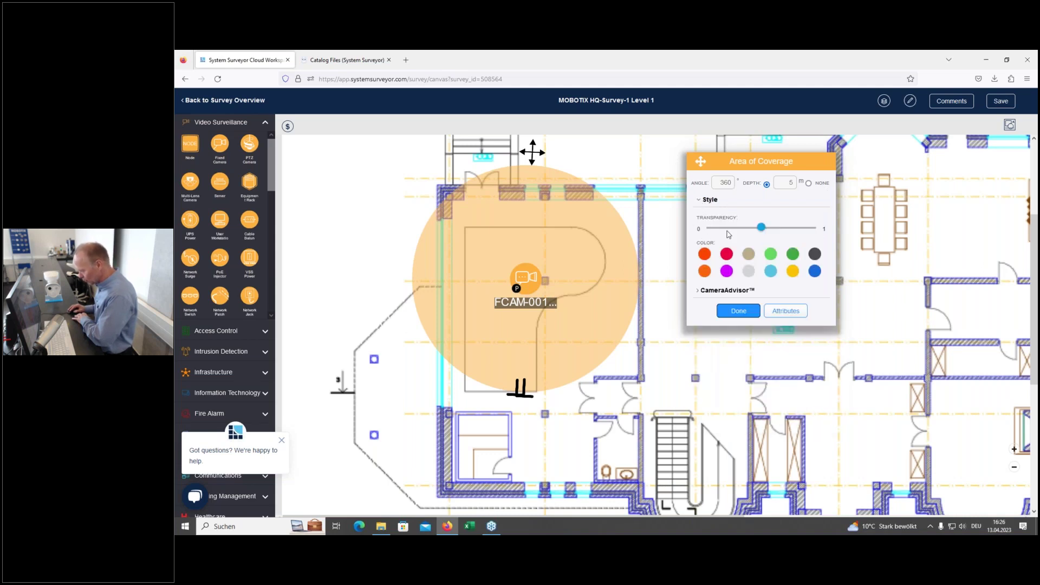
drag(761, 228, 753, 229)
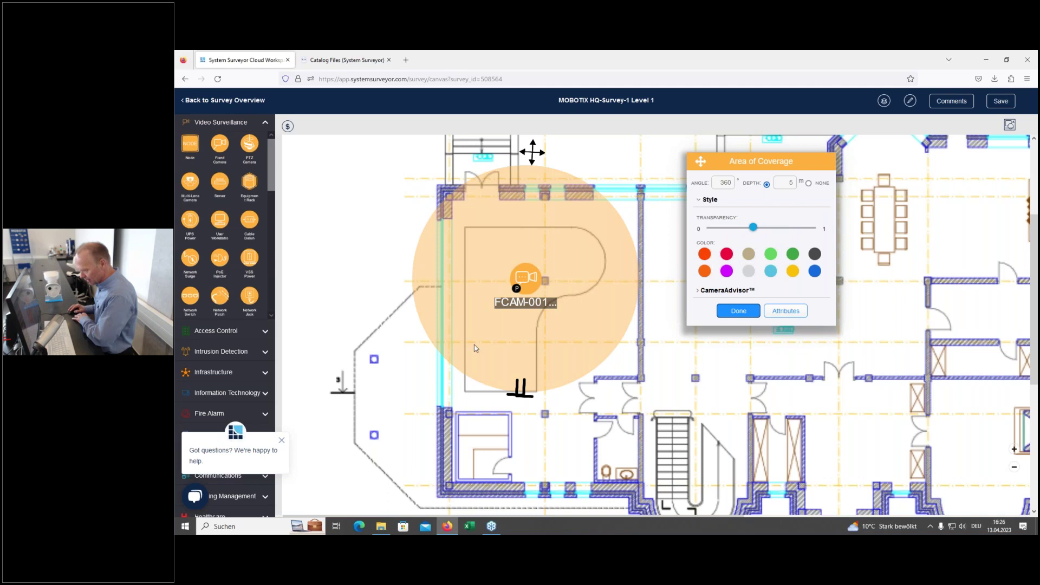
Step: Set CameraAdvisor to General Surveillance at 20 ppf (5 MP) and confirm with Done
click(698, 293)
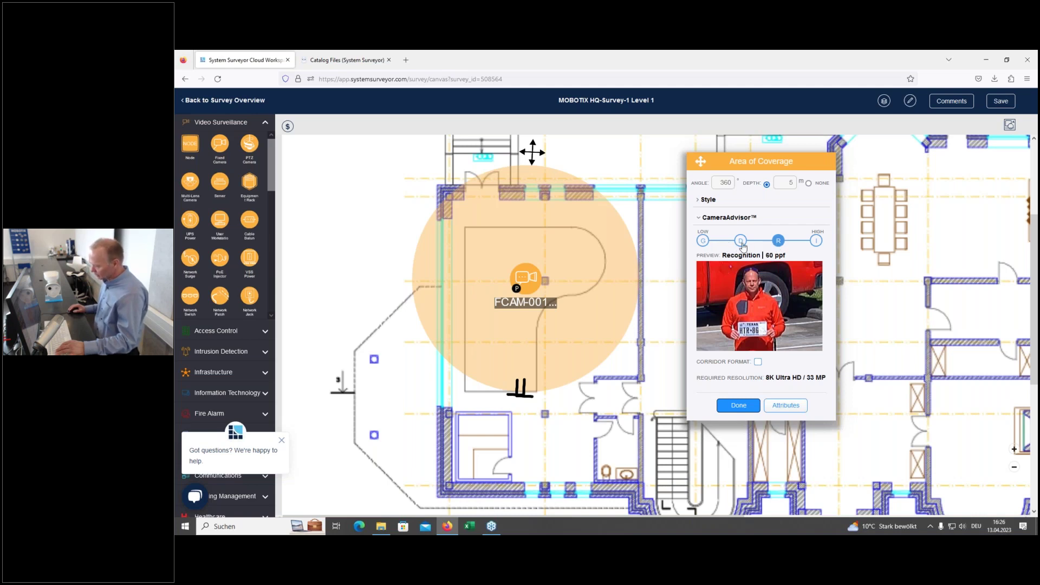
click(741, 241)
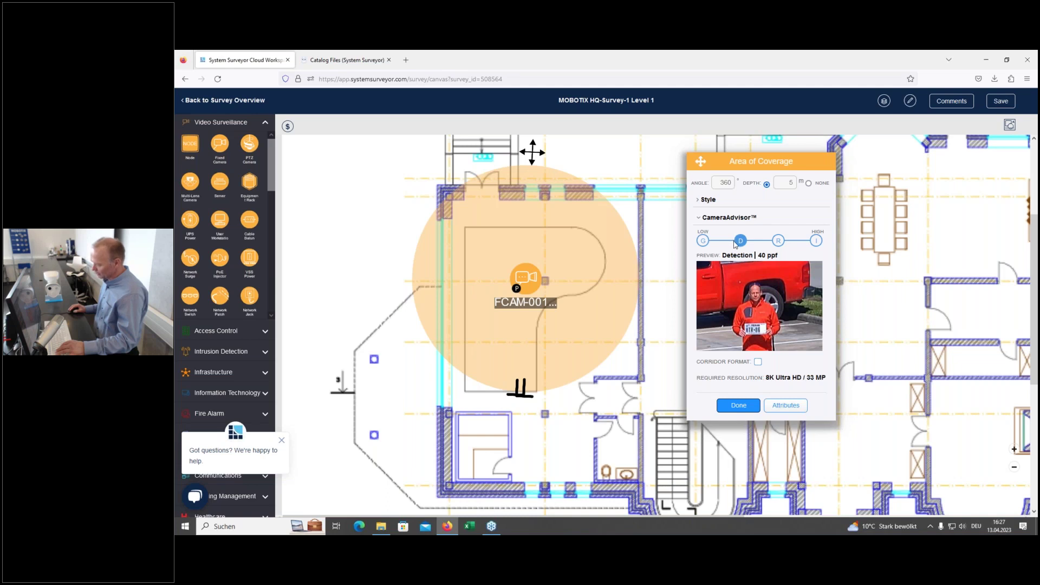
click(703, 241)
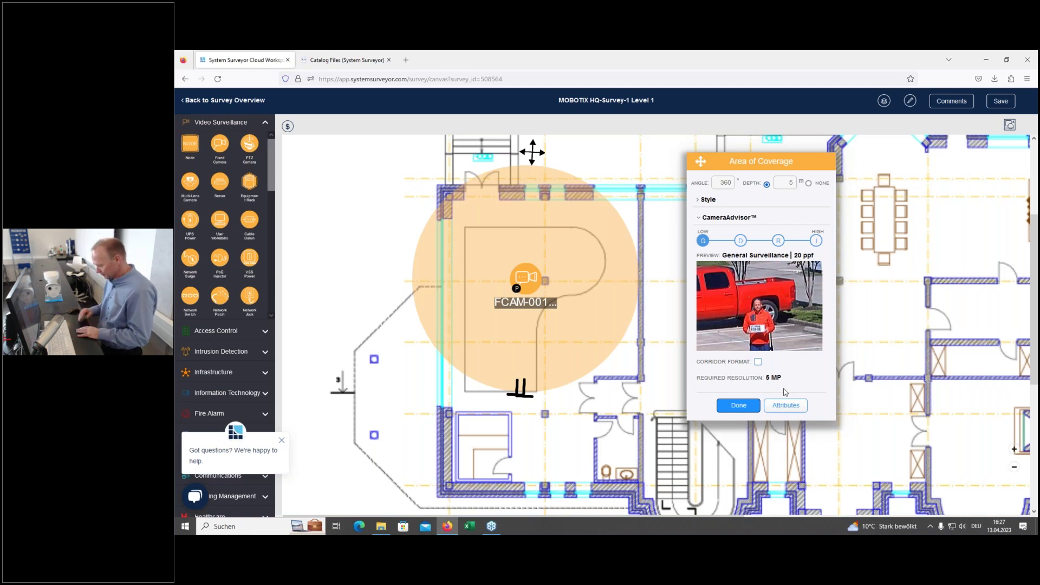
click(739, 406)
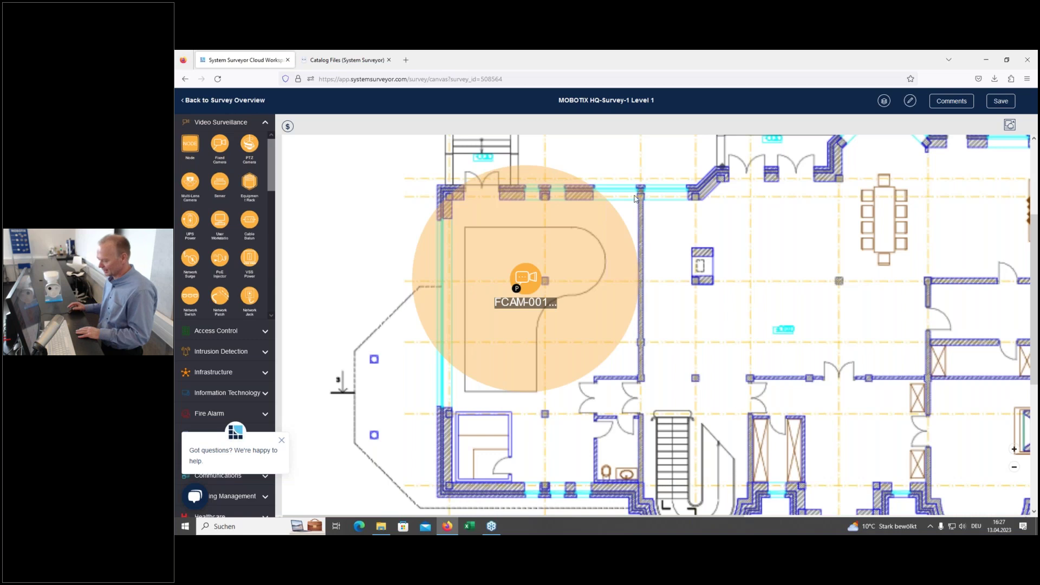
Step: Shift FCAM-001 slightly down-right, recheck its coverage settings, and reselect the camera
drag(515, 270, 544, 286)
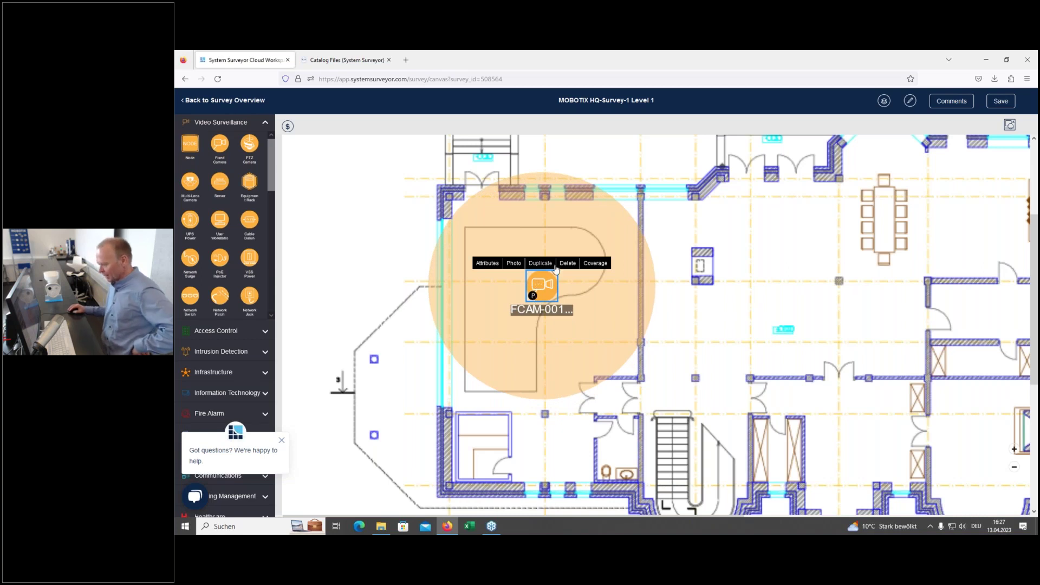
drag(544, 288, 537, 285)
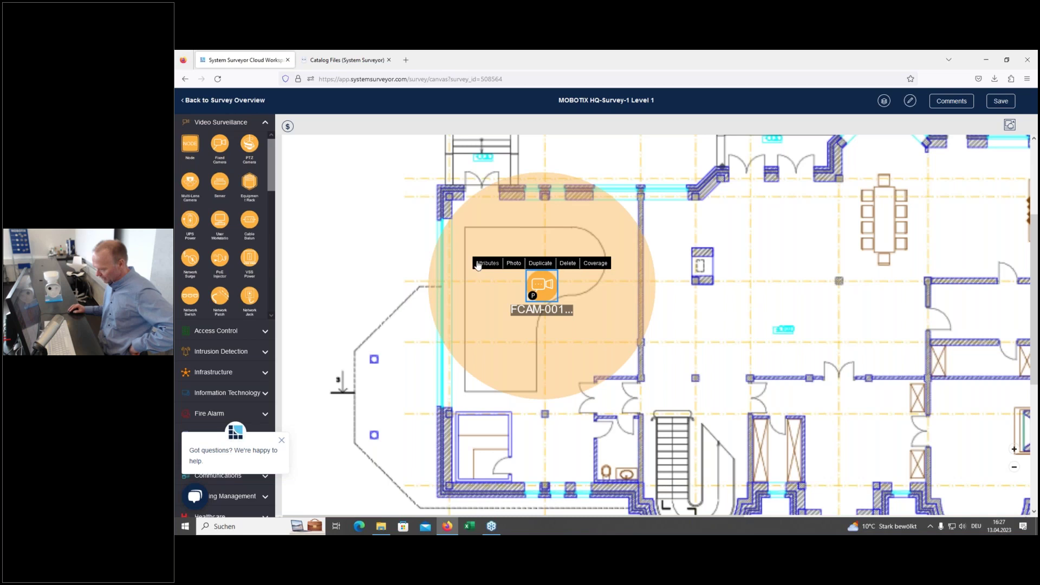
click(598, 266)
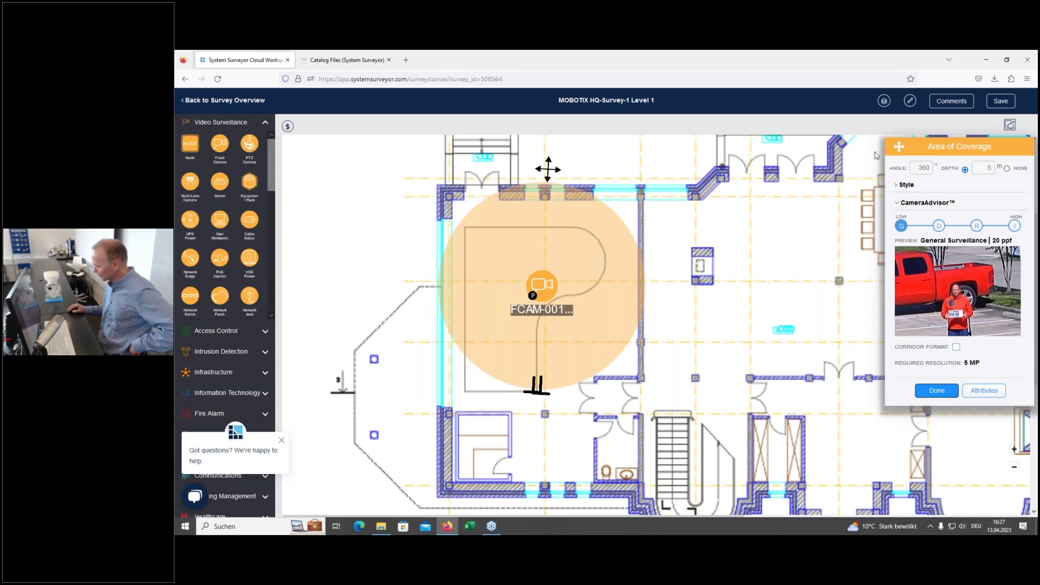
drag(901, 153, 742, 156)
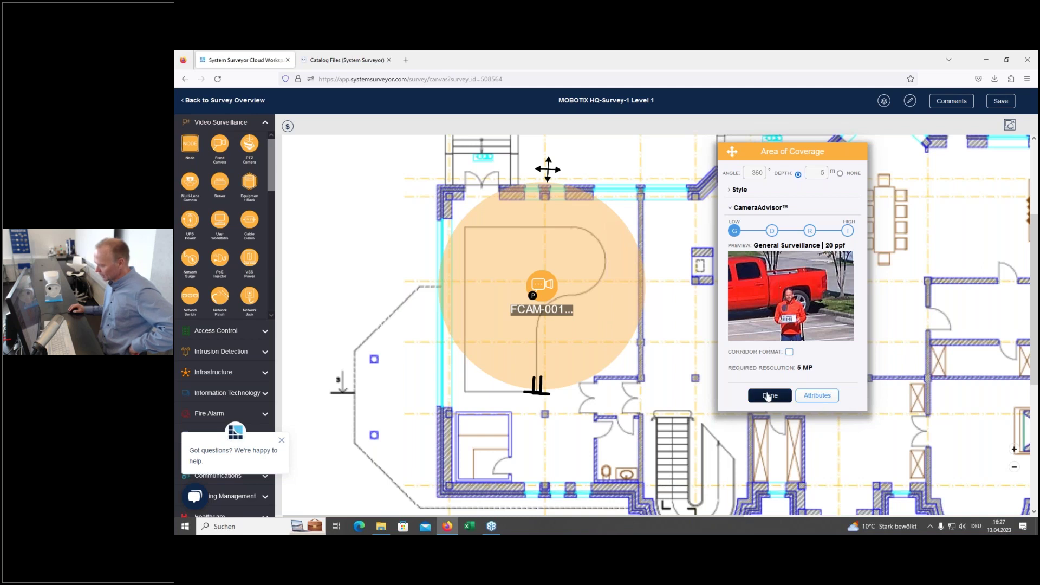
click(768, 396)
click(546, 288)
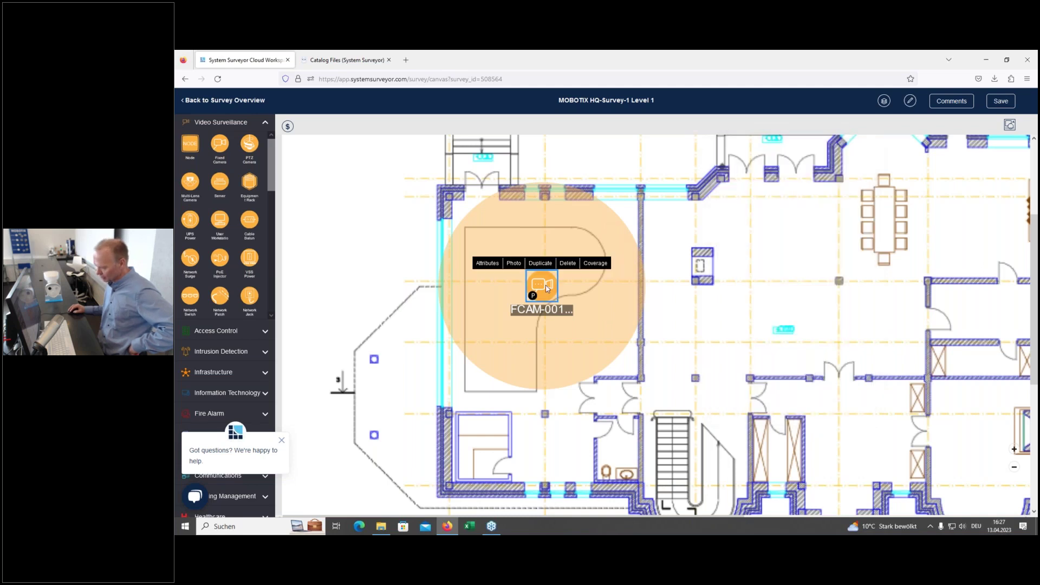
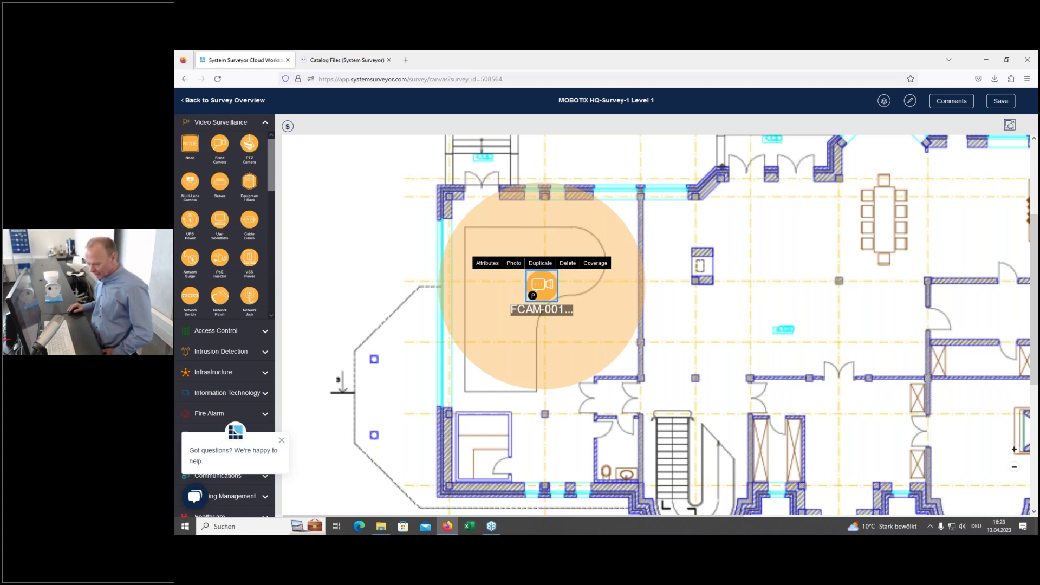
click(514, 267)
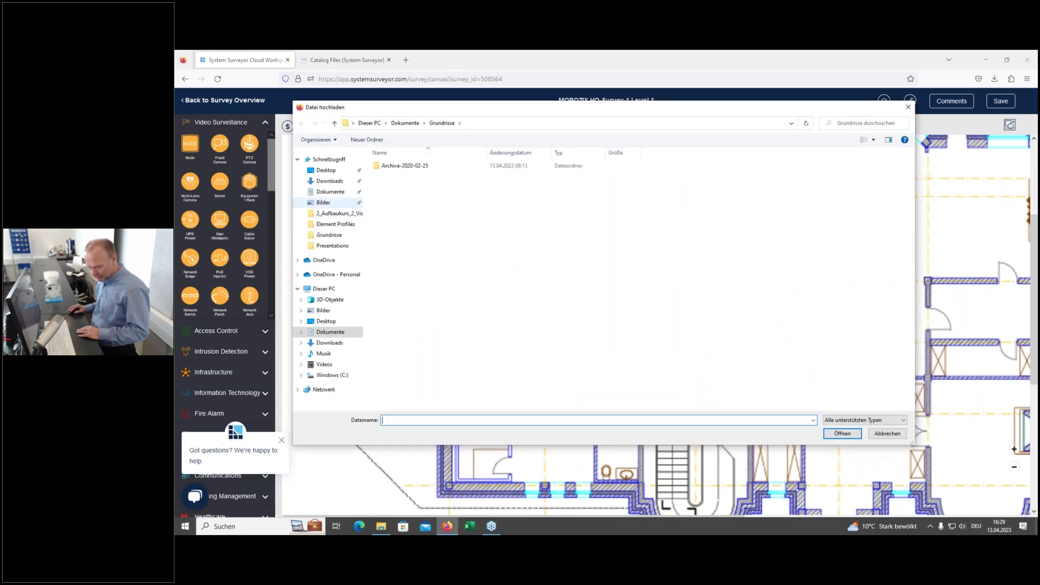
click(323, 203)
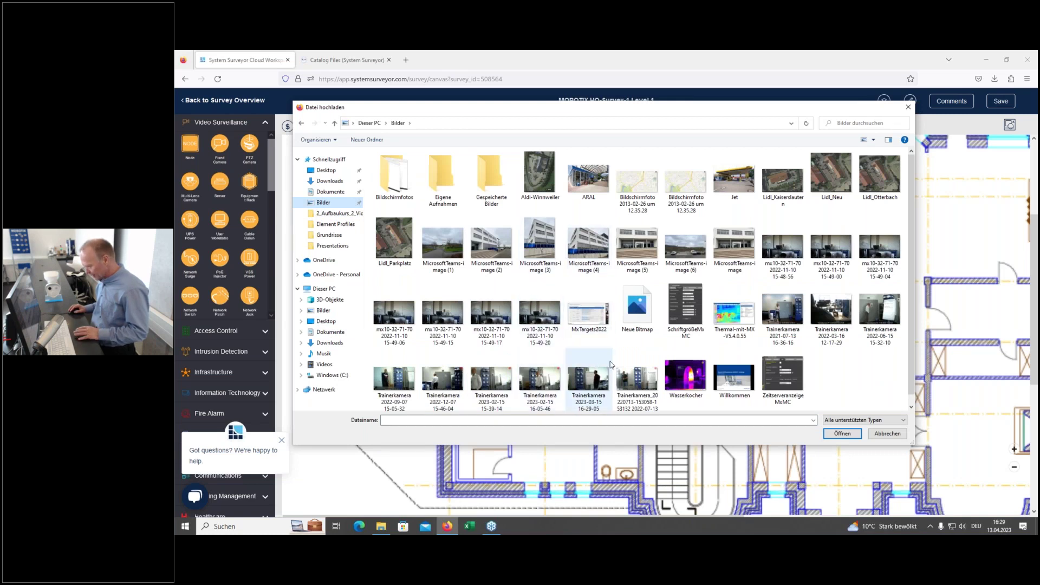
click(775, 313)
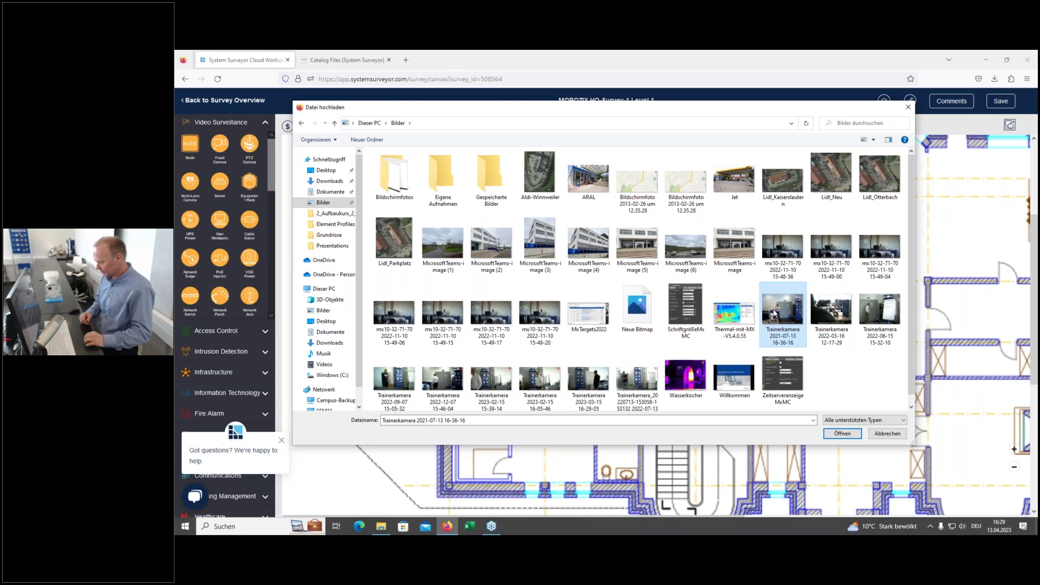
click(846, 436)
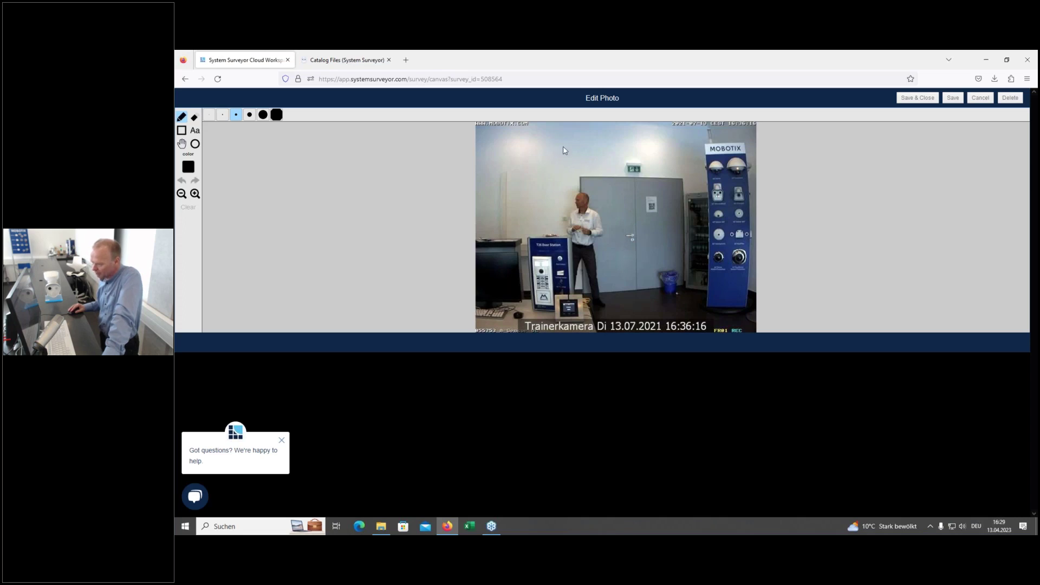
Step: Circle an area near the top of the photo, caption it 'This is the area', and save
click(195, 143)
drag(554, 138, 598, 177)
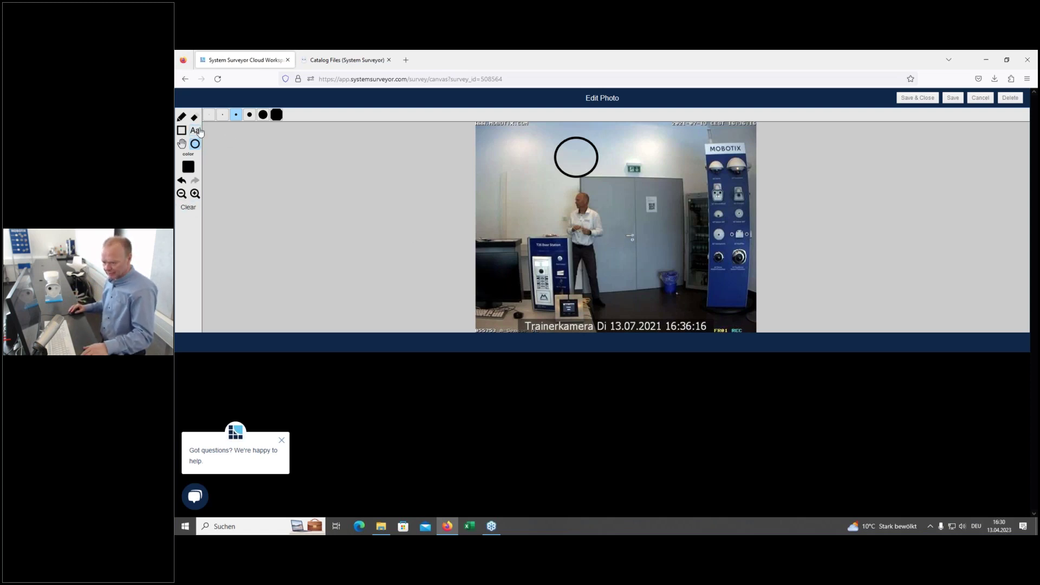
click(196, 131)
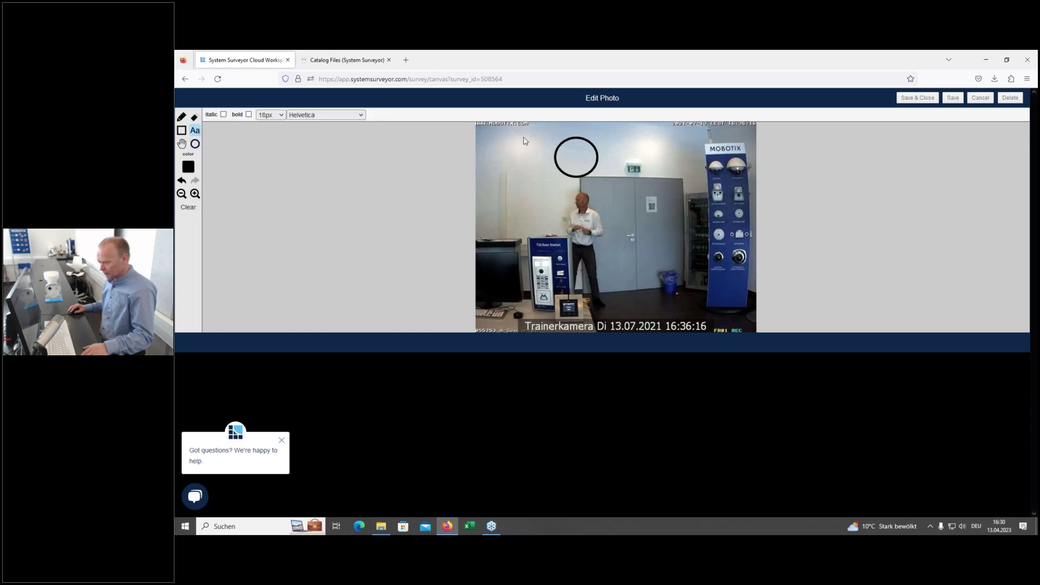
click(612, 138)
text(This is the aera)
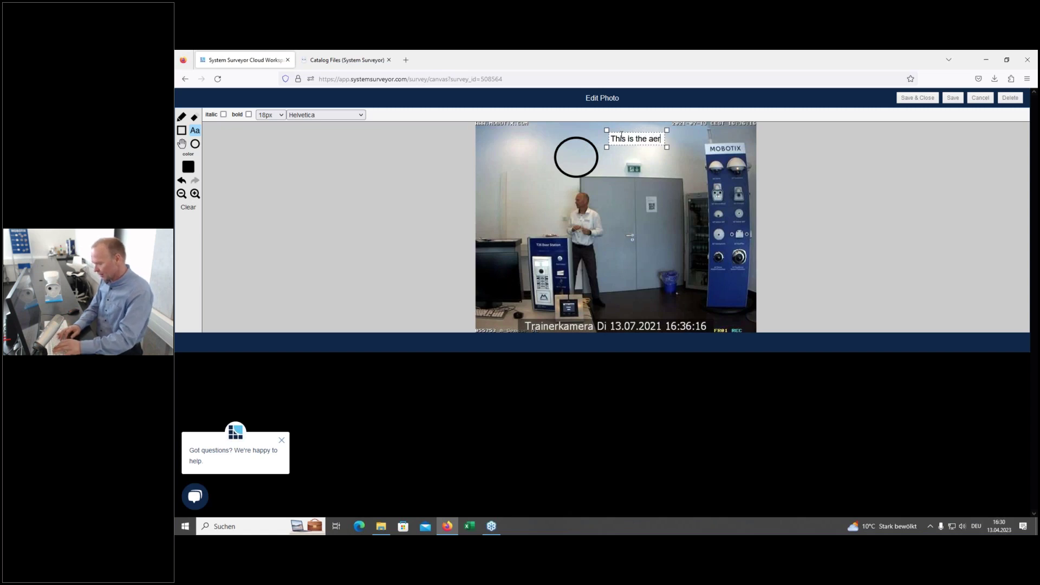
key(BackSpace)
key(BackSpace)
key(BackSpace)
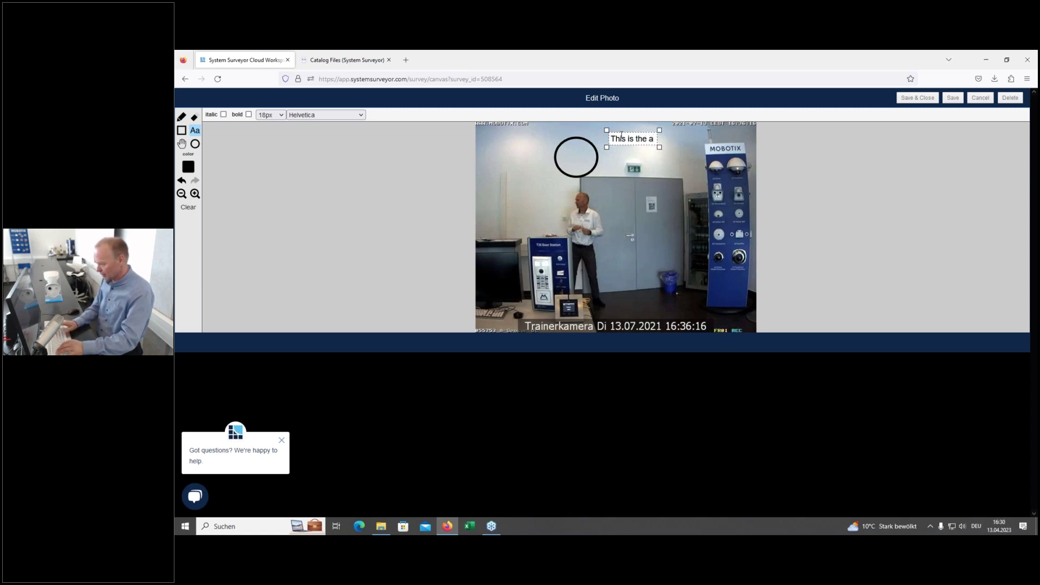
text(rea)
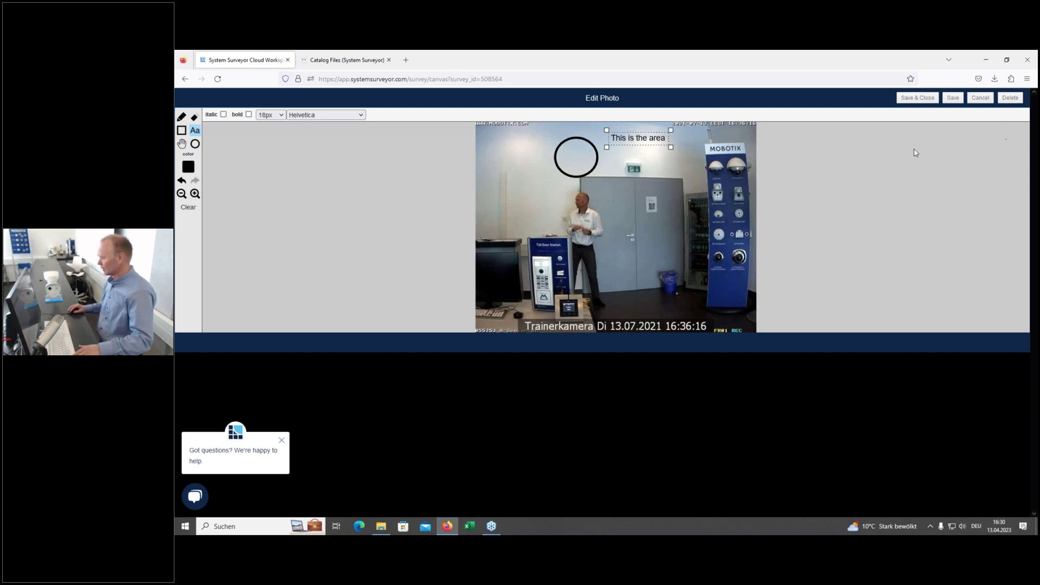
click(919, 98)
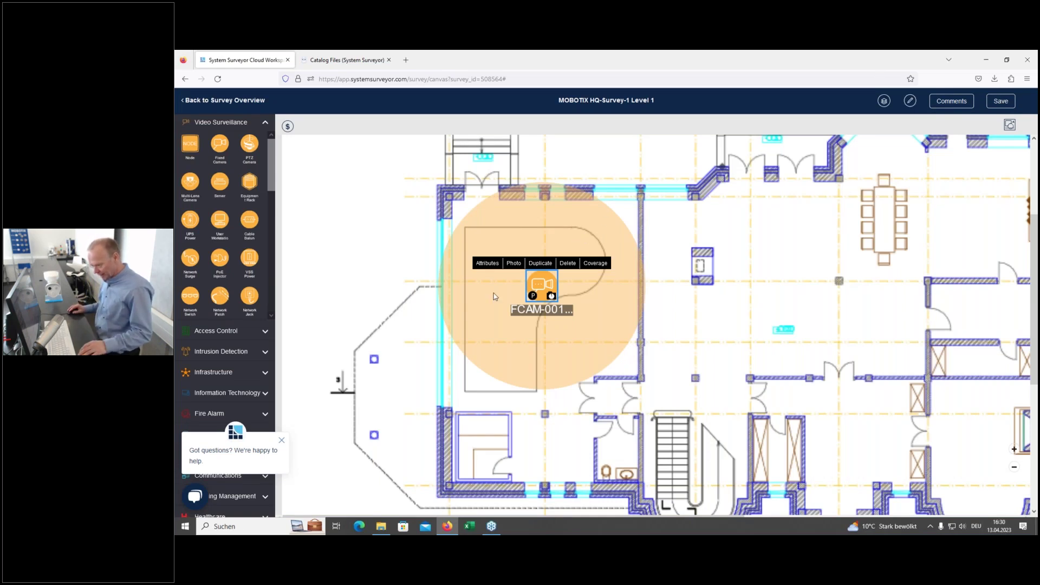
Step: Browse FCAM-001's Installation, Functional, Maintenance, Configuration and Accessories pages, ending on Name
click(487, 264)
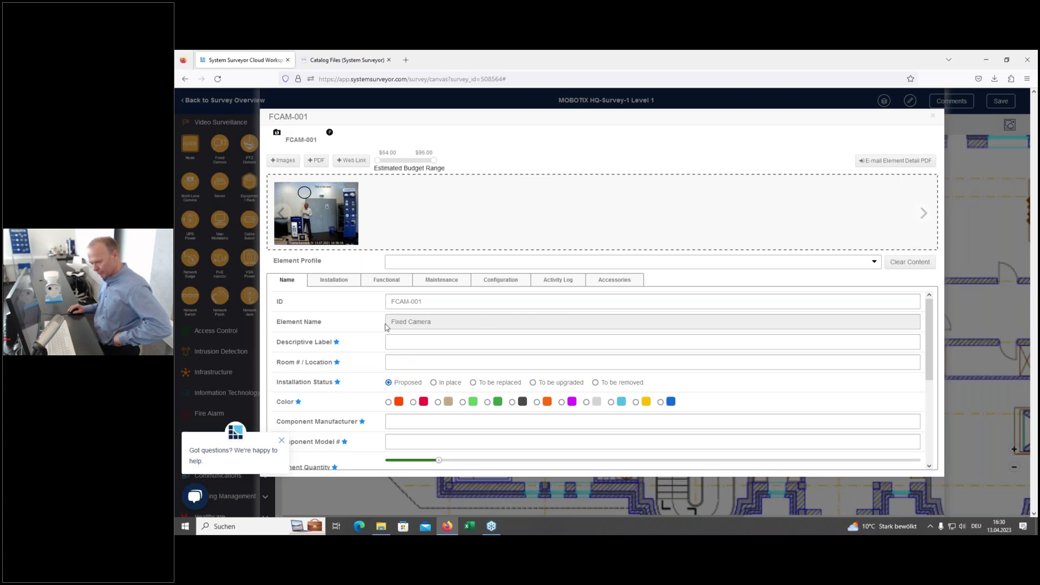
click(340, 280)
click(403, 282)
click(442, 280)
click(504, 281)
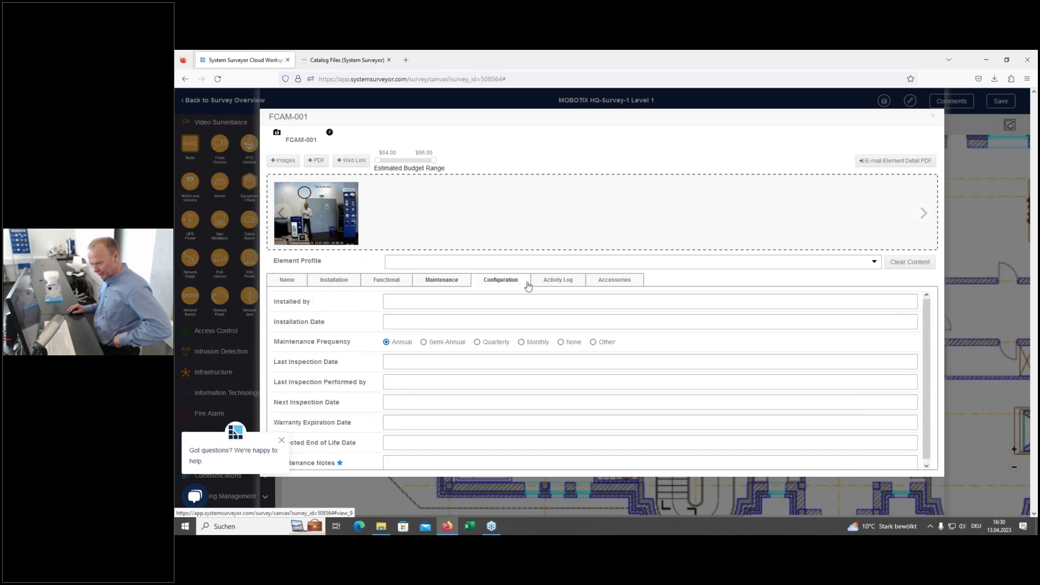
click(606, 281)
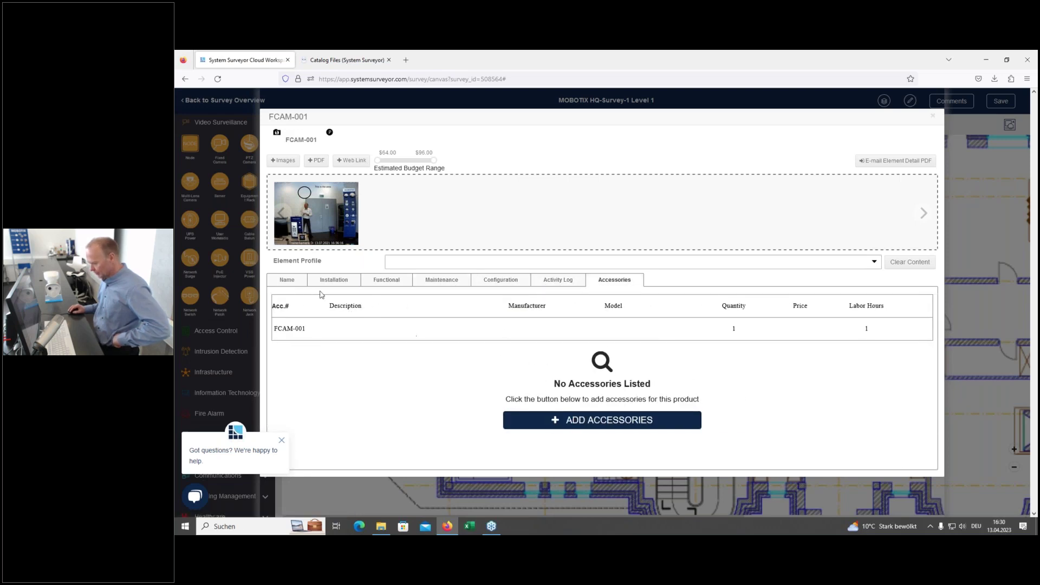
click(287, 281)
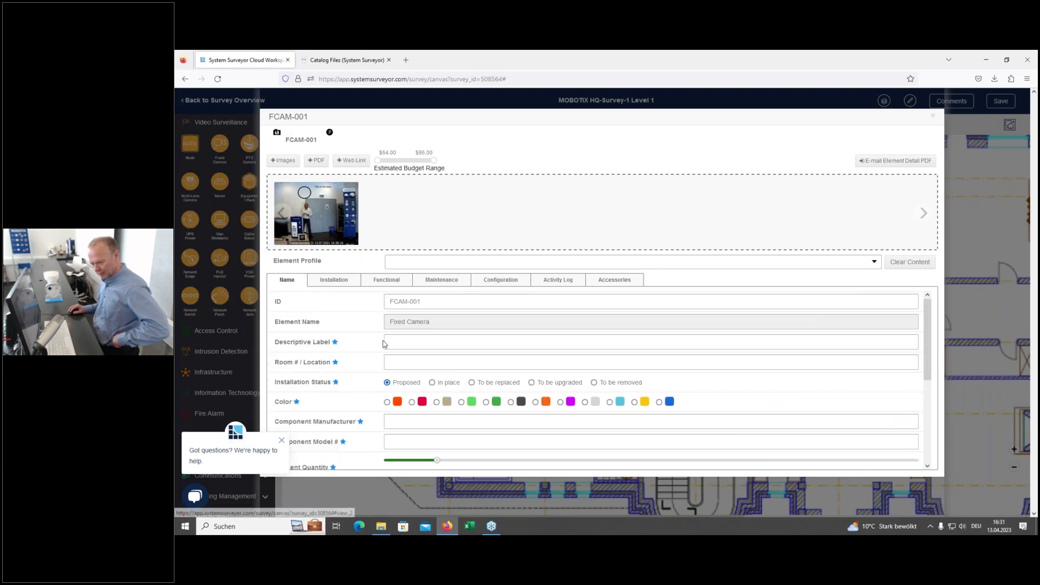
scroll(398, 352, down, 3)
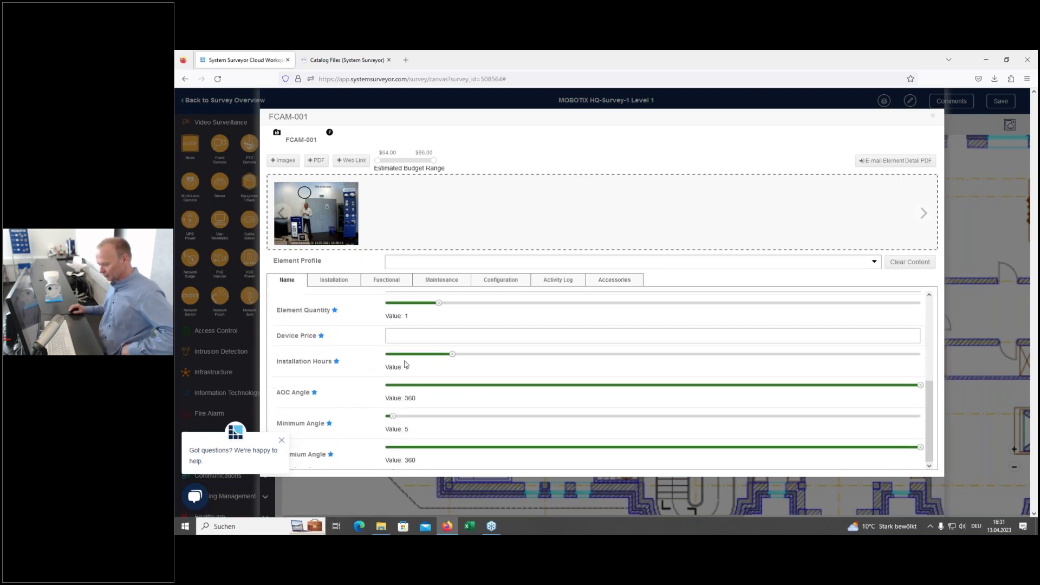
scroll(407, 360, up, 3)
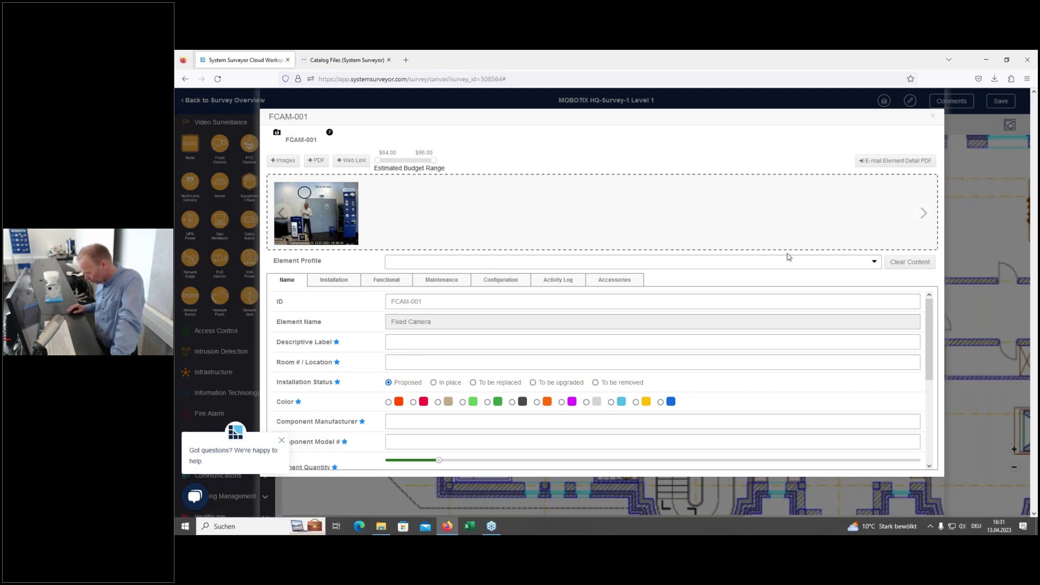
Step: Assign the MOBOTIX Q71A-12DN016 180° element profile to FCAM-001
click(871, 265)
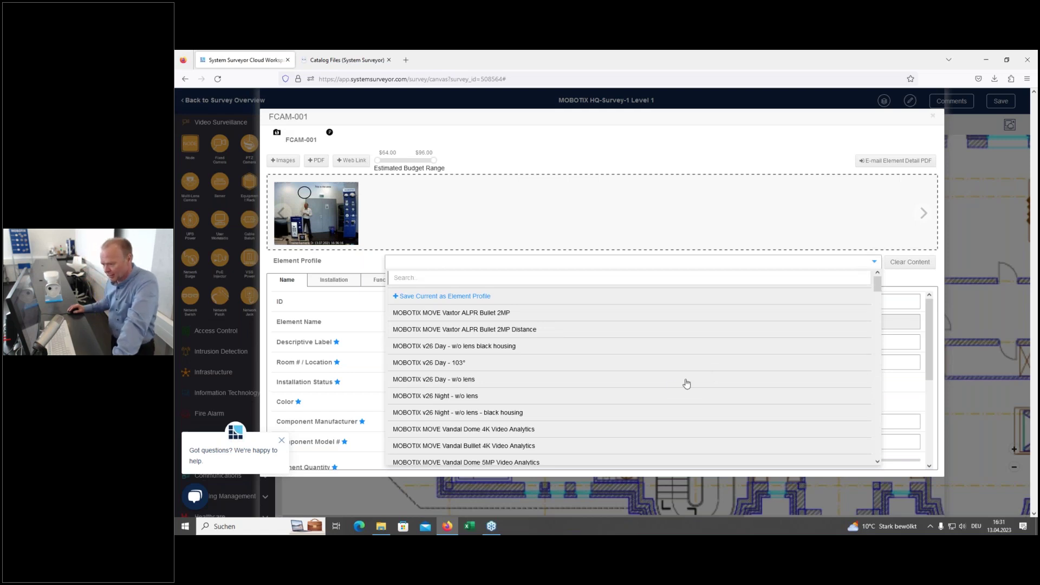
scroll(650, 382, down, 2)
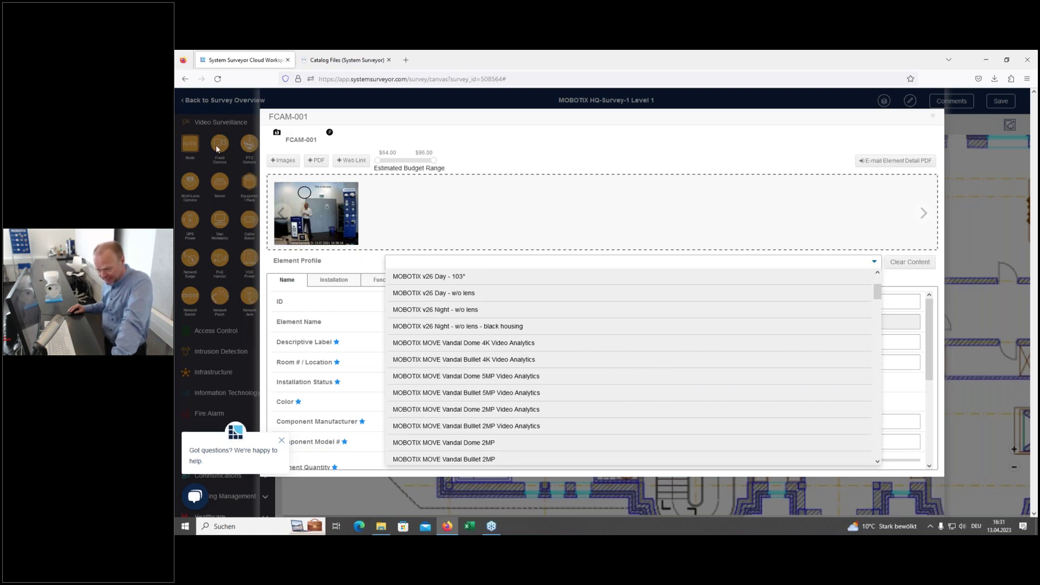
scroll(470, 337, down, 10)
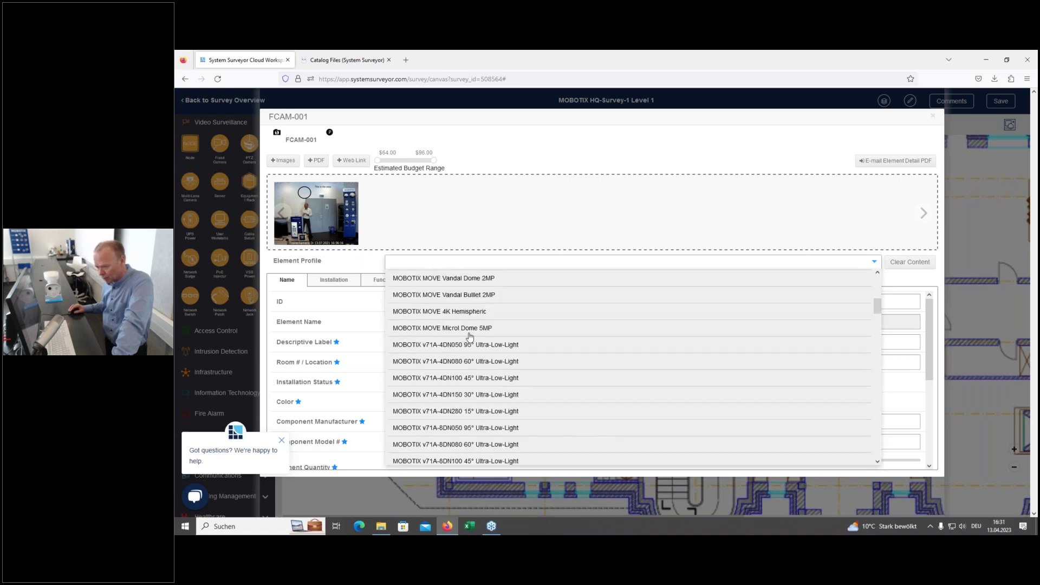
scroll(512, 376, down, 5)
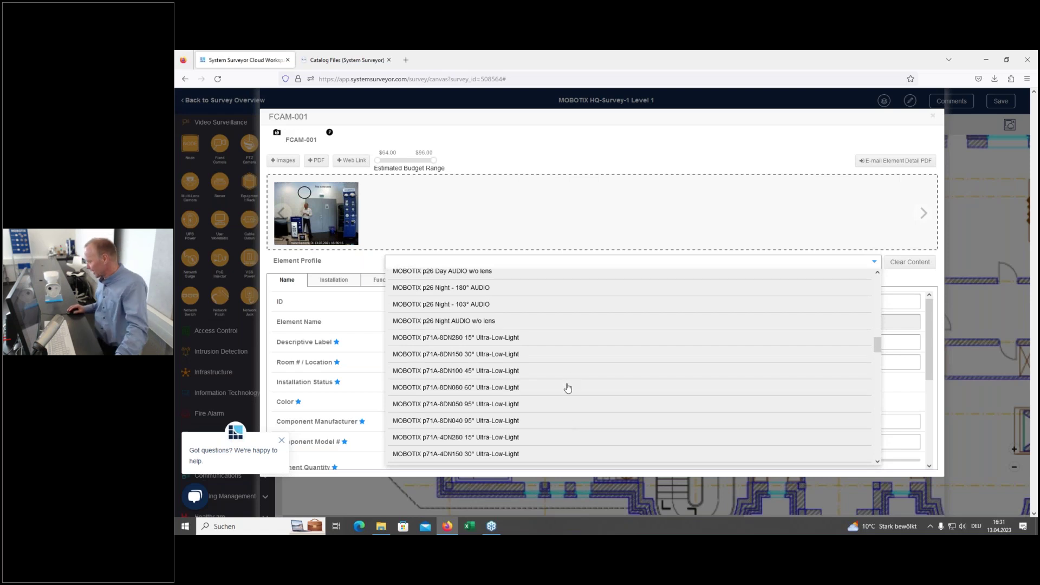
scroll(564, 387, down, 2)
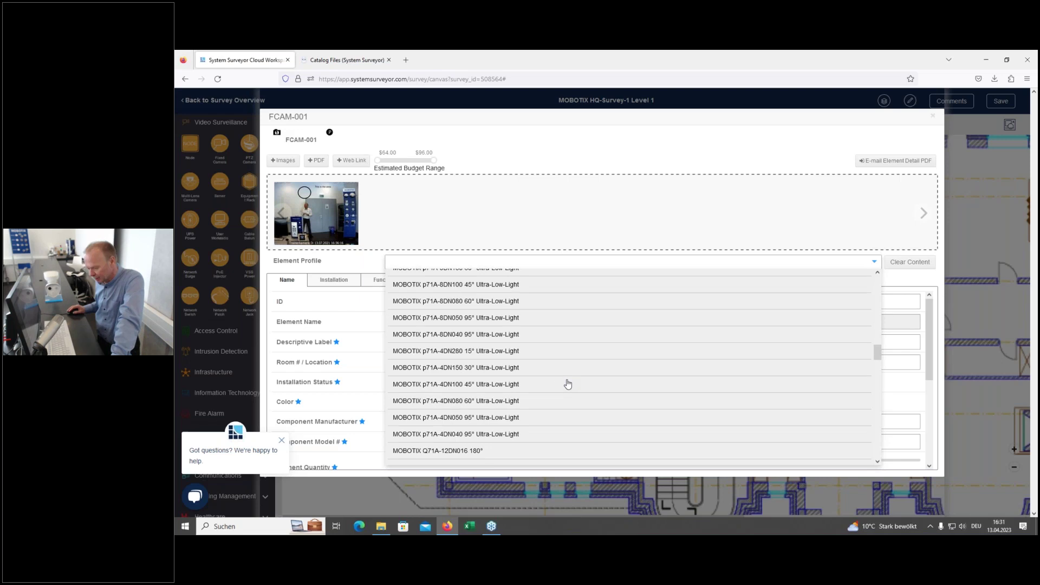
scroll(568, 384, down, 2)
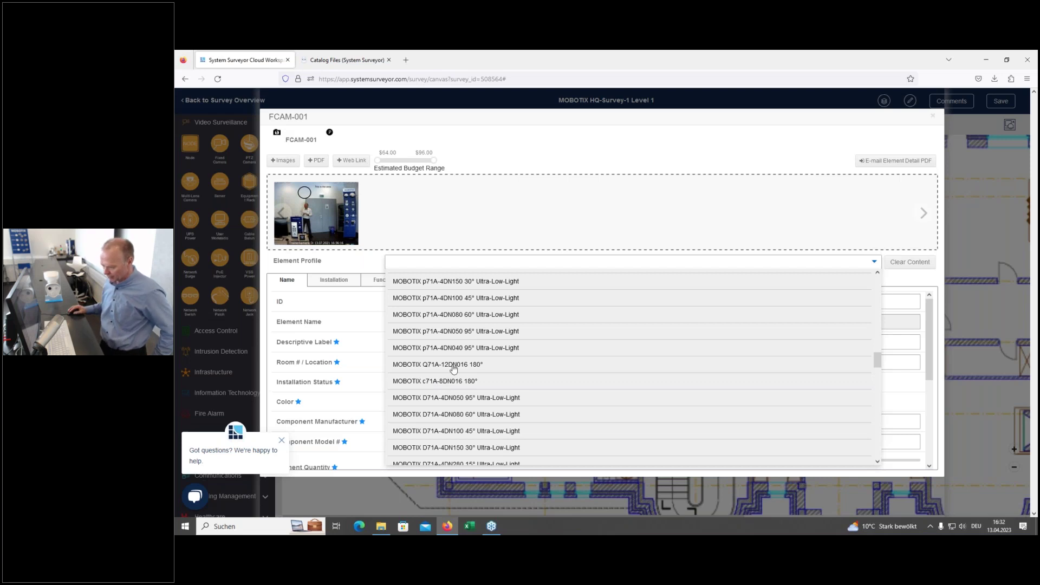
click(454, 366)
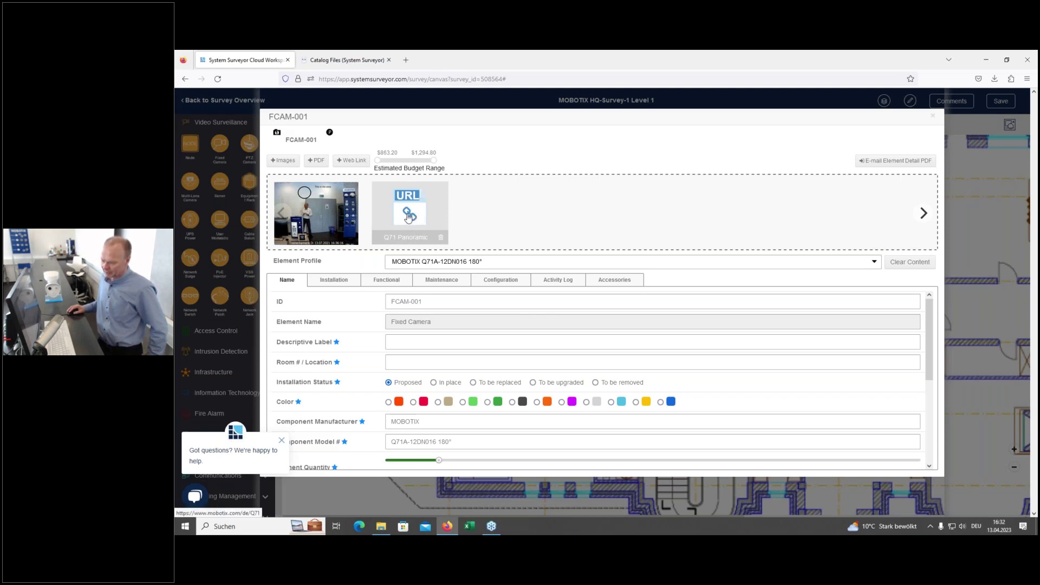
Step: Open the linked Q71 Hemispheric page, scroll through it, then go back to the System Surveyor tab
click(408, 217)
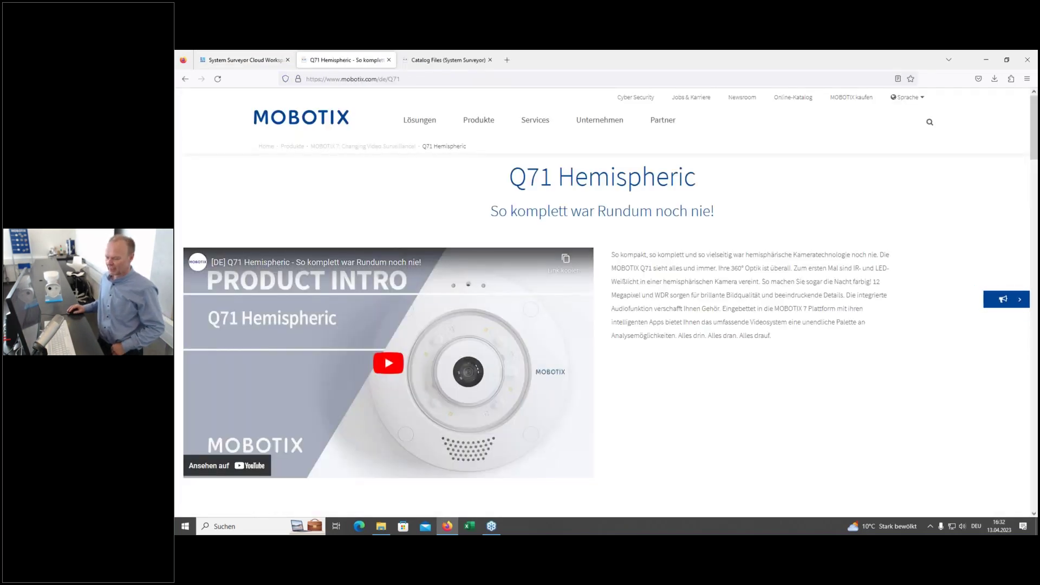
scroll(640, 407, down, 3)
scroll(641, 408, down, 6)
scroll(702, 390, down, 3)
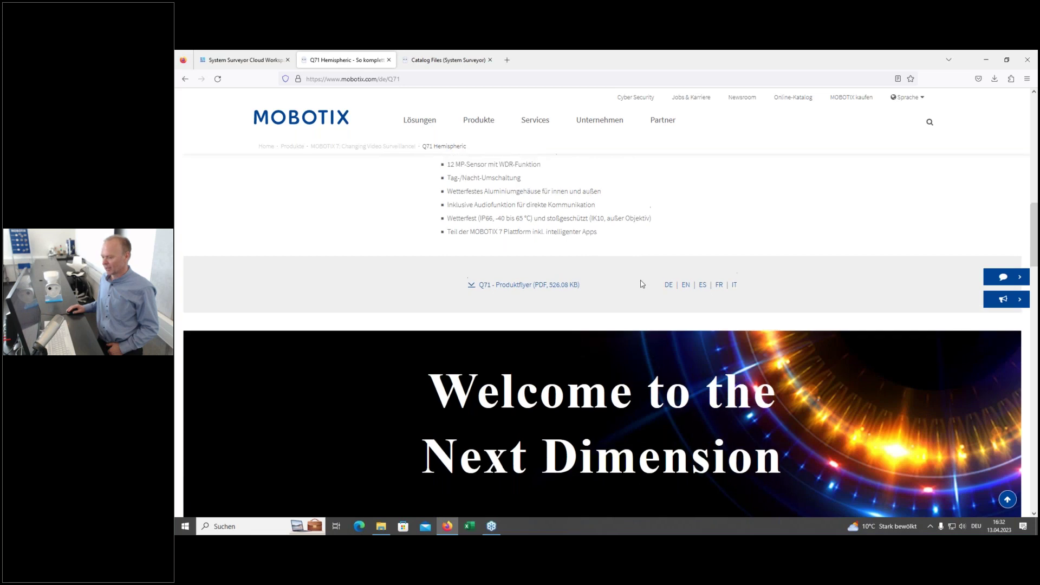
scroll(640, 283, up, 10)
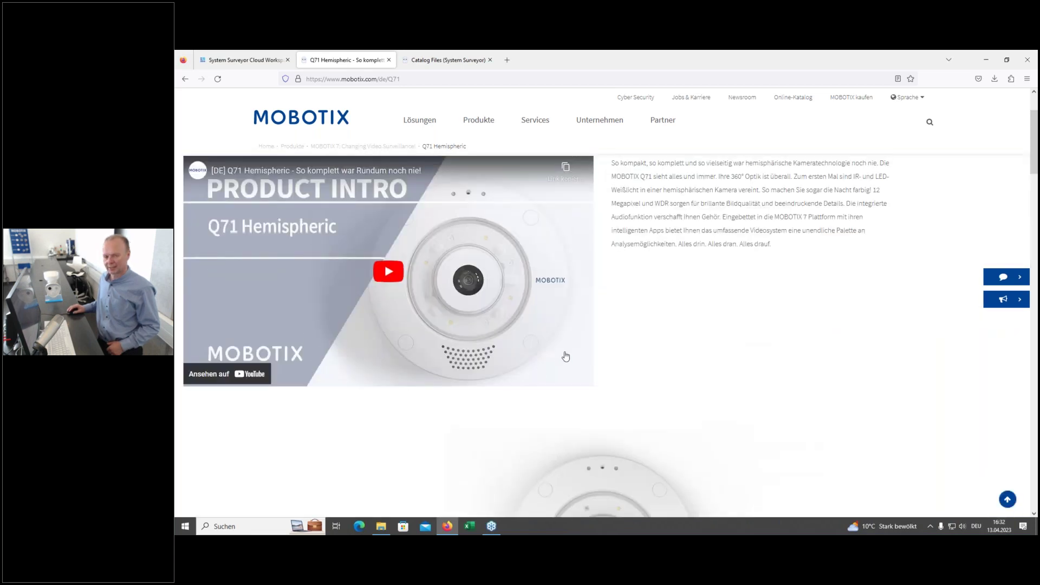
click(257, 62)
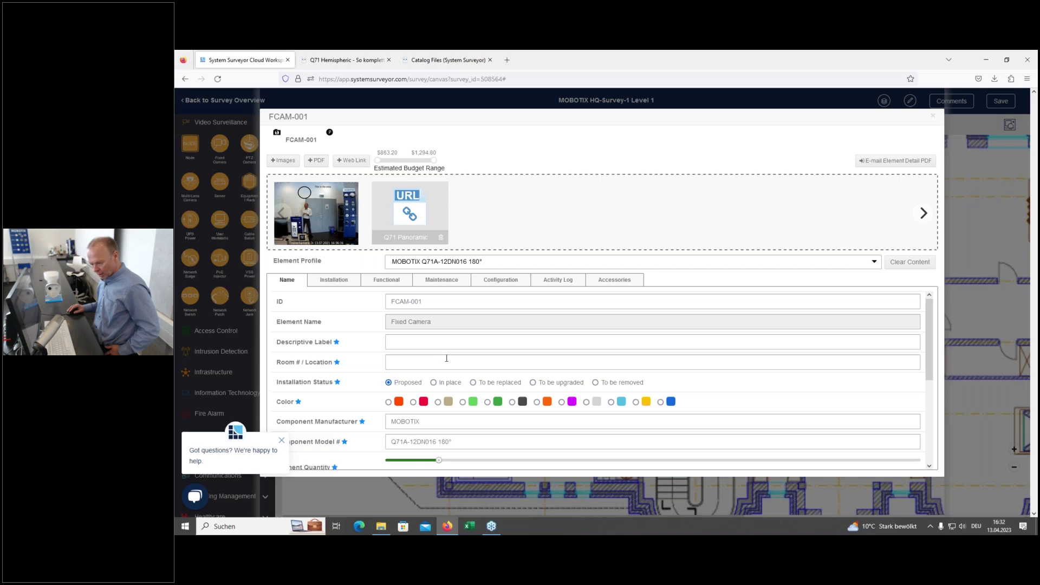
Step: Check FCAM-001's Installation, Functional, Maintenance and Configuration details, then close the dialog
click(456, 301)
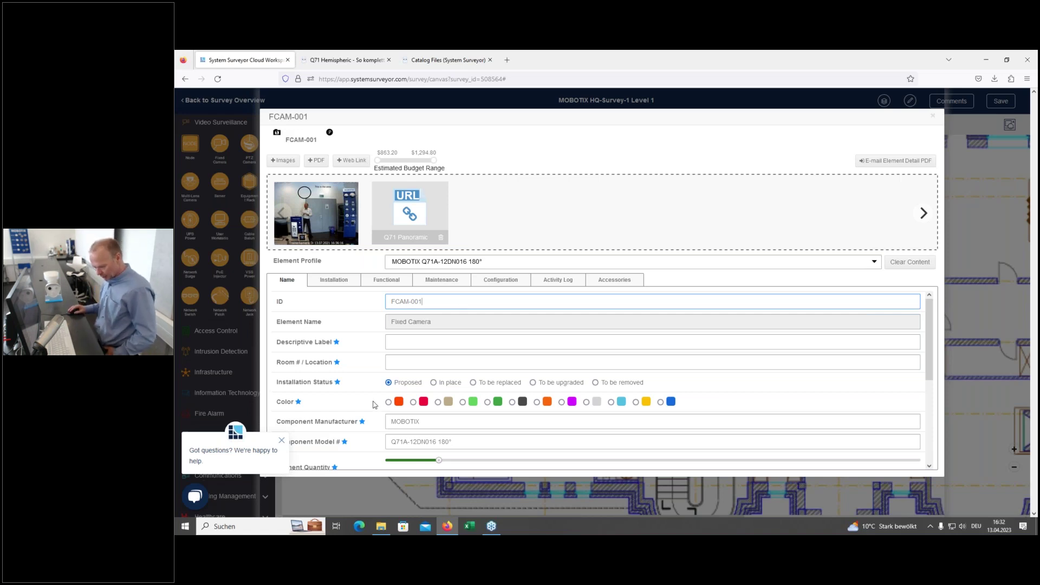
scroll(374, 405, down, 2)
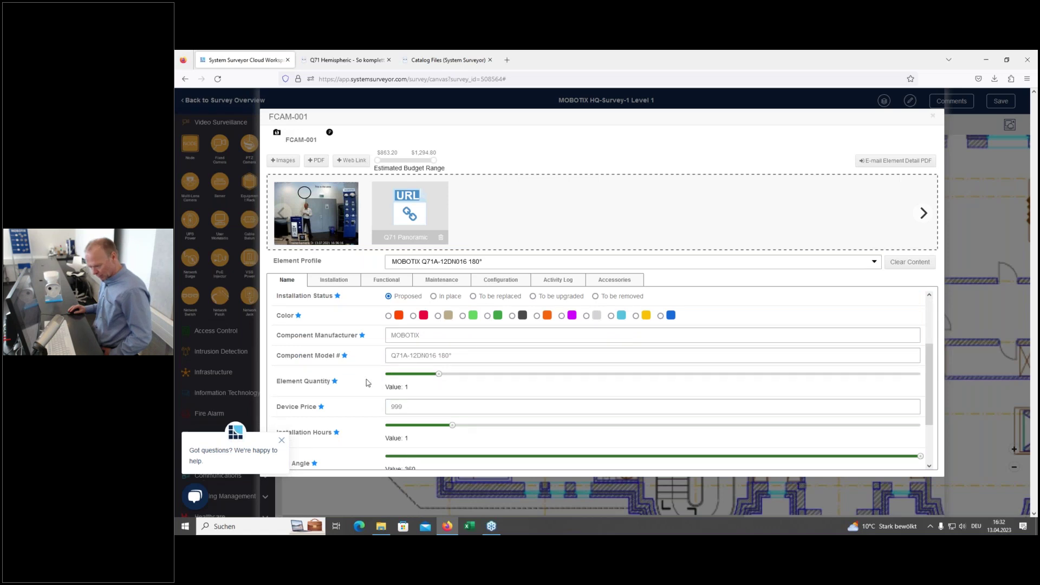
scroll(365, 388, down, 2)
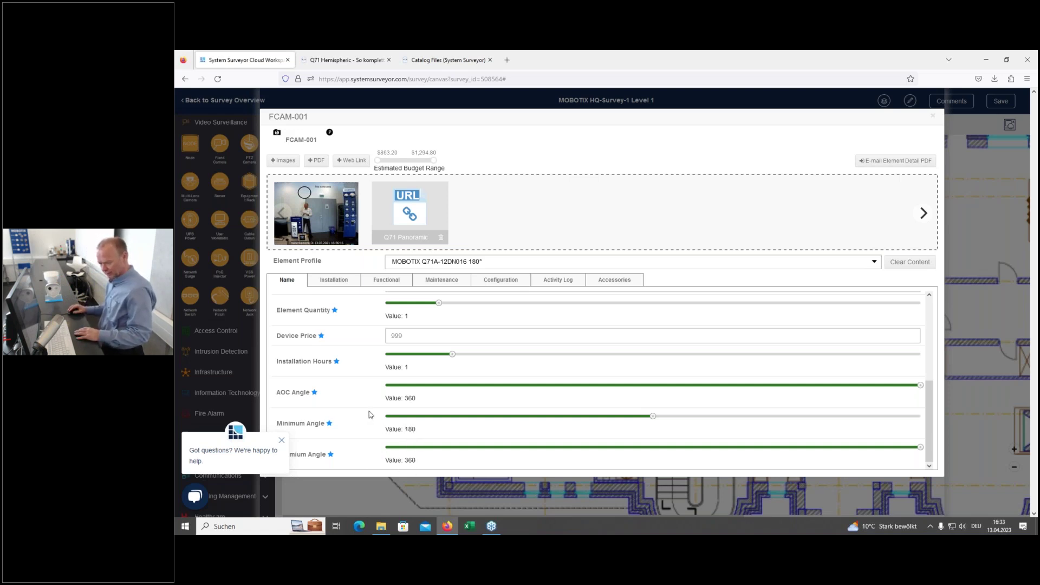
click(336, 281)
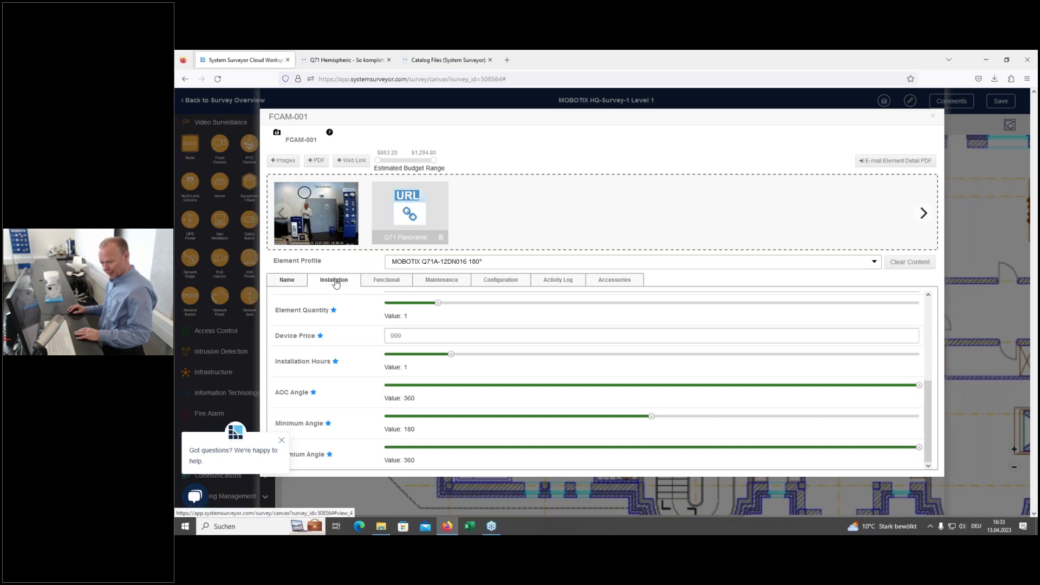
click(392, 286)
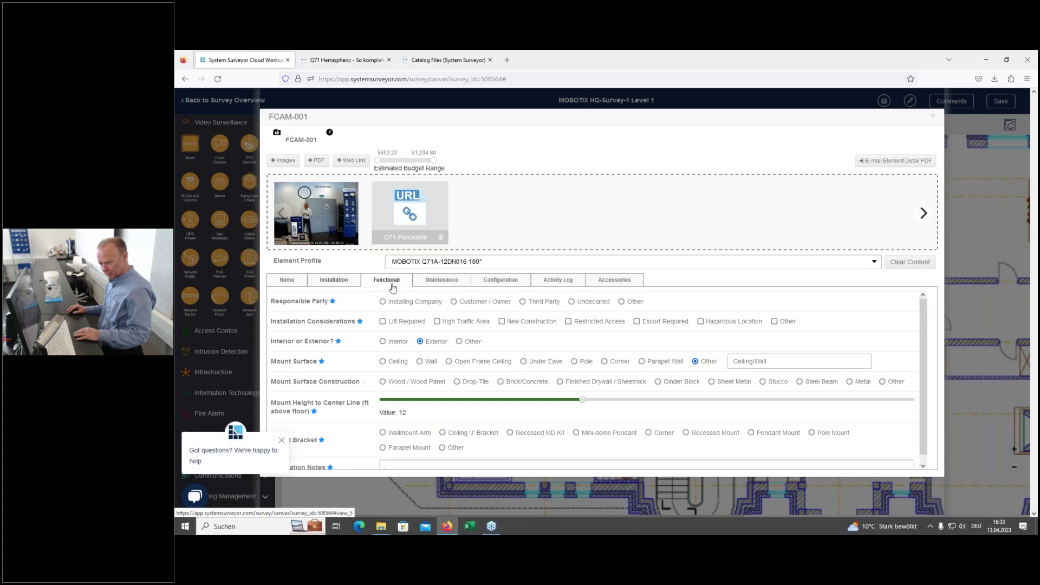
click(433, 287)
click(481, 284)
click(296, 280)
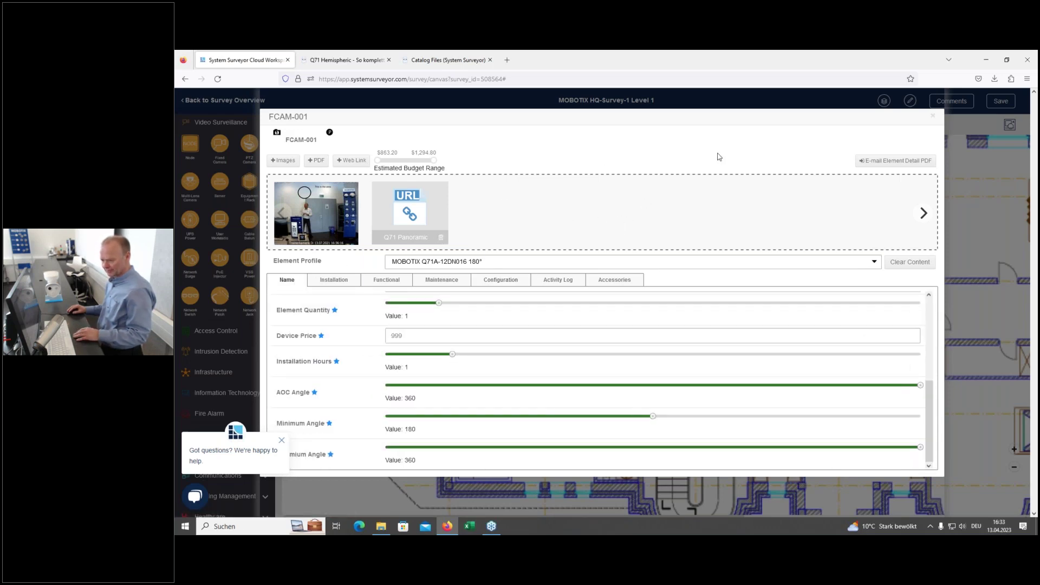
click(933, 118)
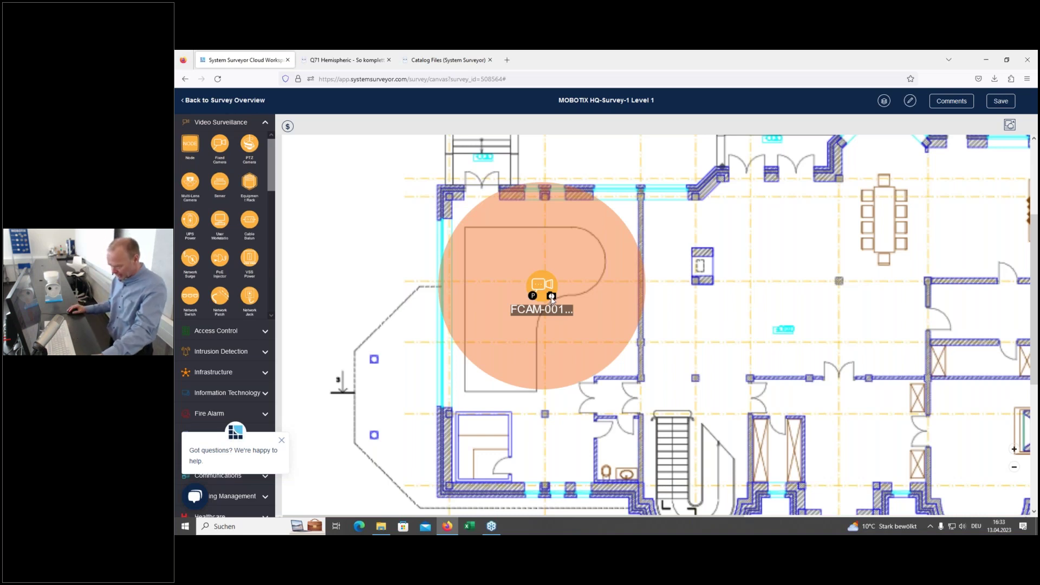
Step: Duplicate FCAM-001 as FCAM-002 and place it in the dining-room area
scroll(584, 297, down, 3)
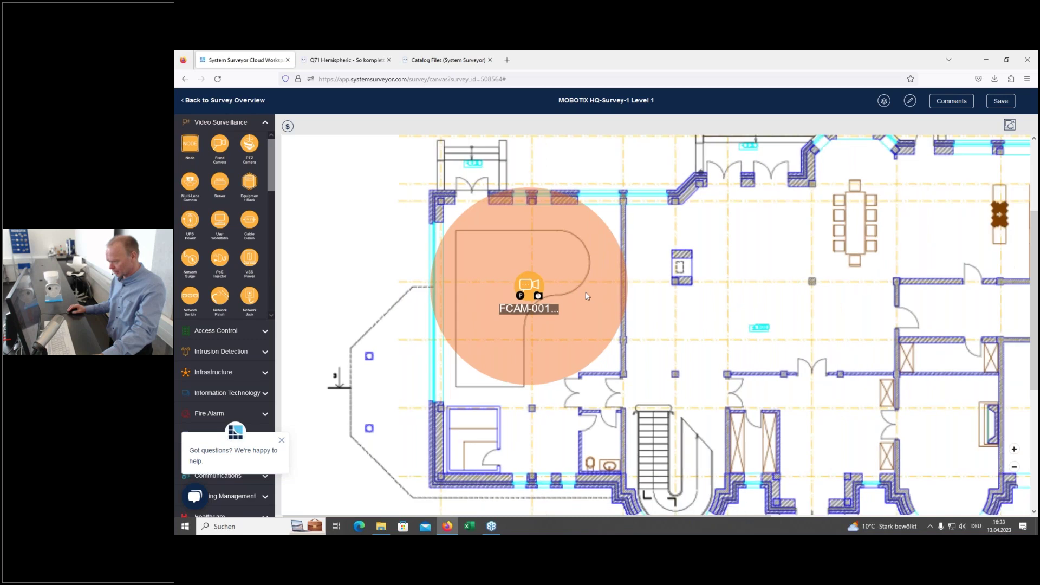
scroll(585, 297, down, 3)
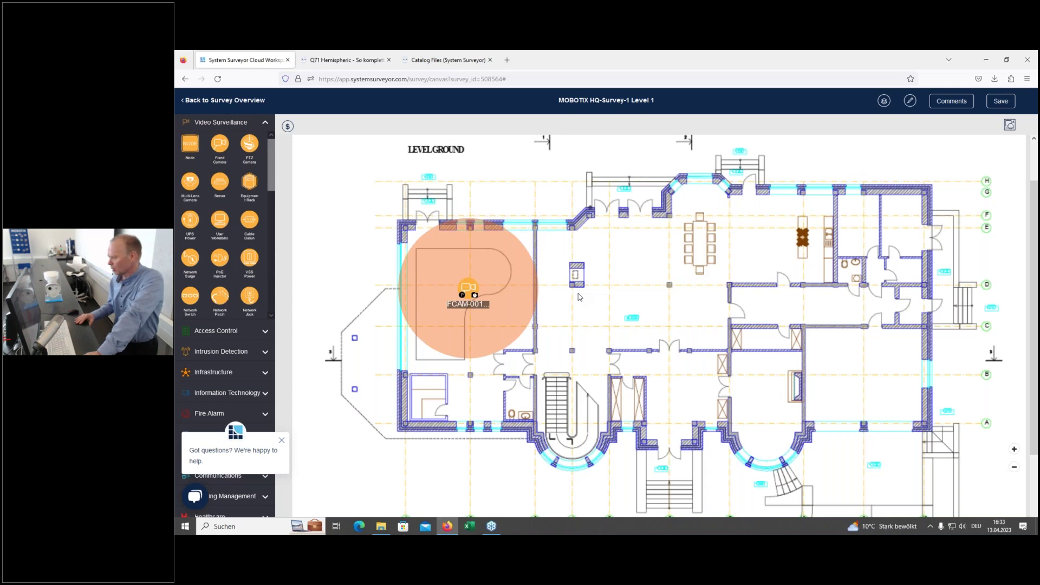
click(466, 289)
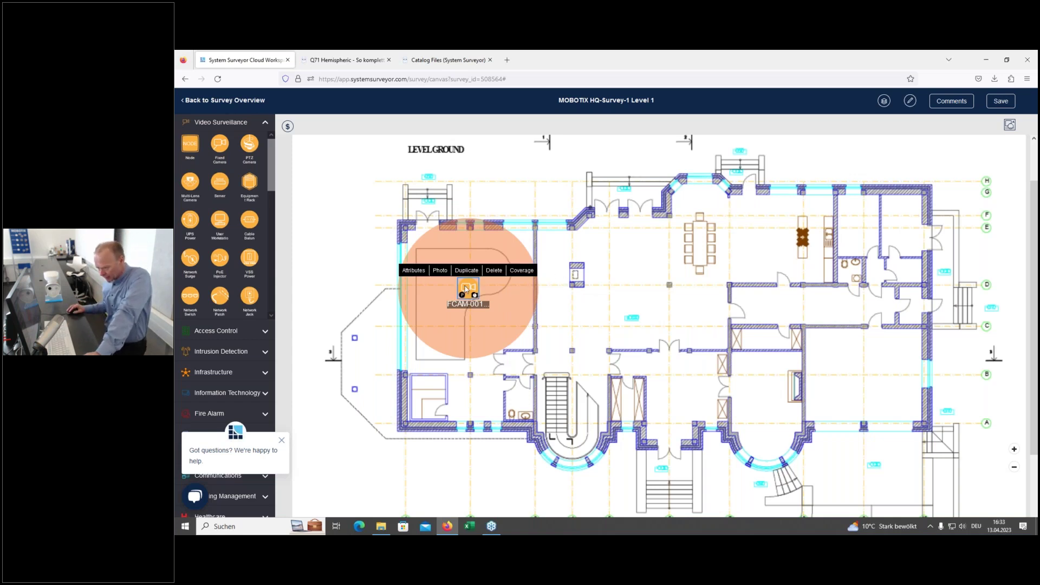
click(465, 274)
drag(502, 316, 667, 284)
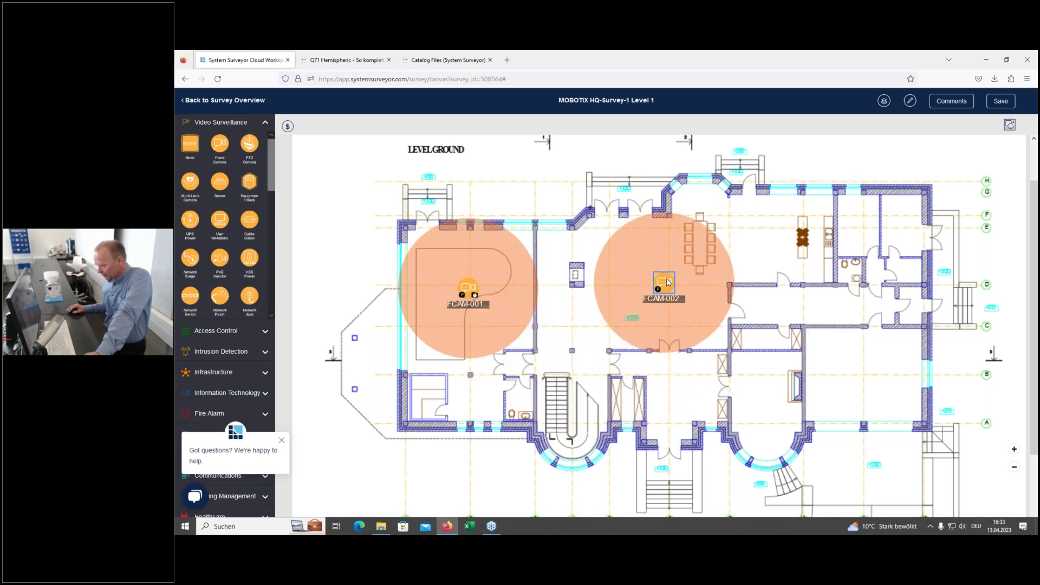
drag(667, 282, 663, 278)
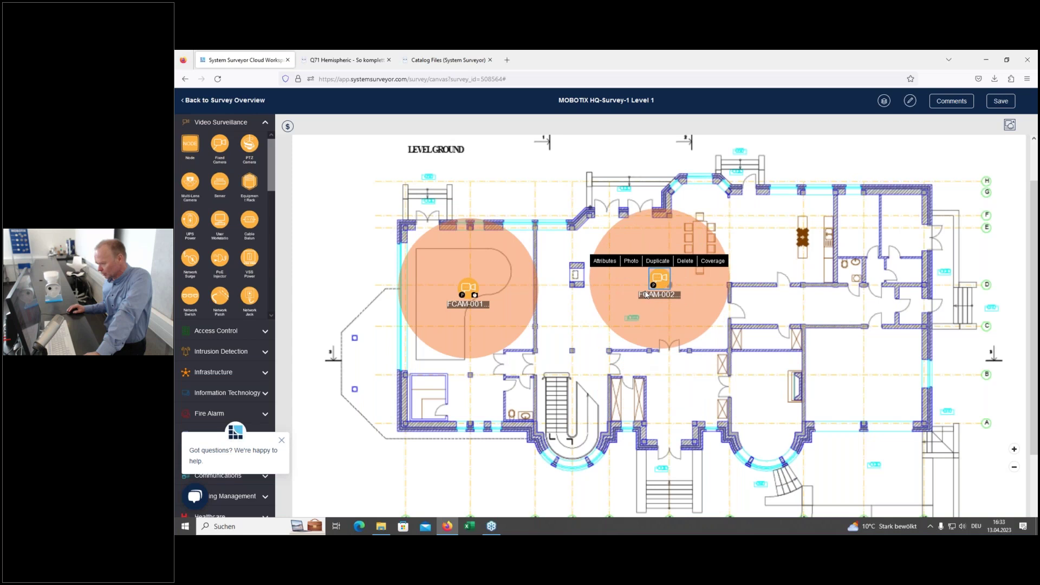
Step: Duplicate FCAM-002 as FCAM-003 and move it to the lower-right room
click(658, 261)
drag(679, 297, 866, 393)
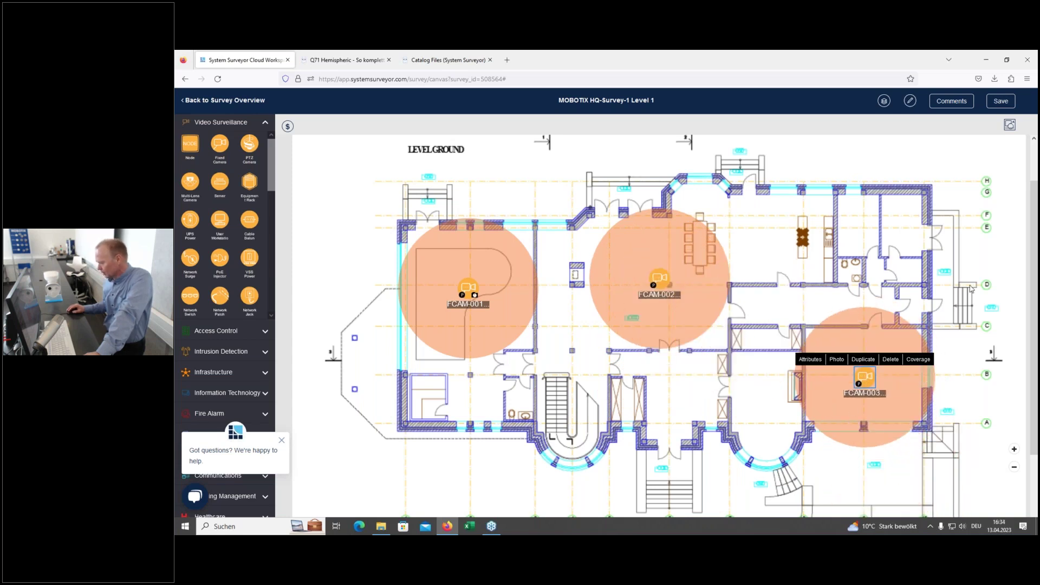
click(995, 273)
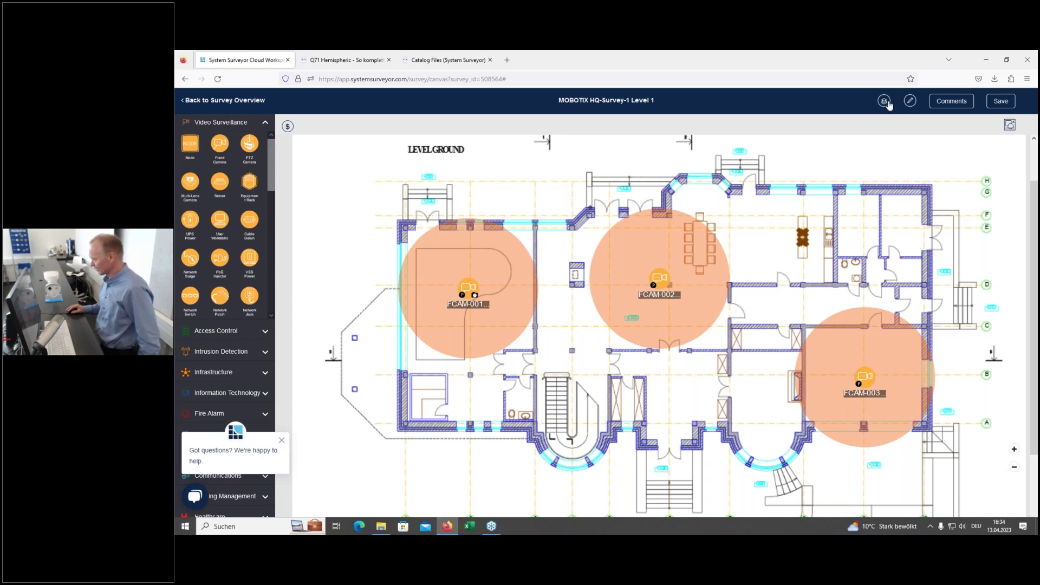
click(885, 101)
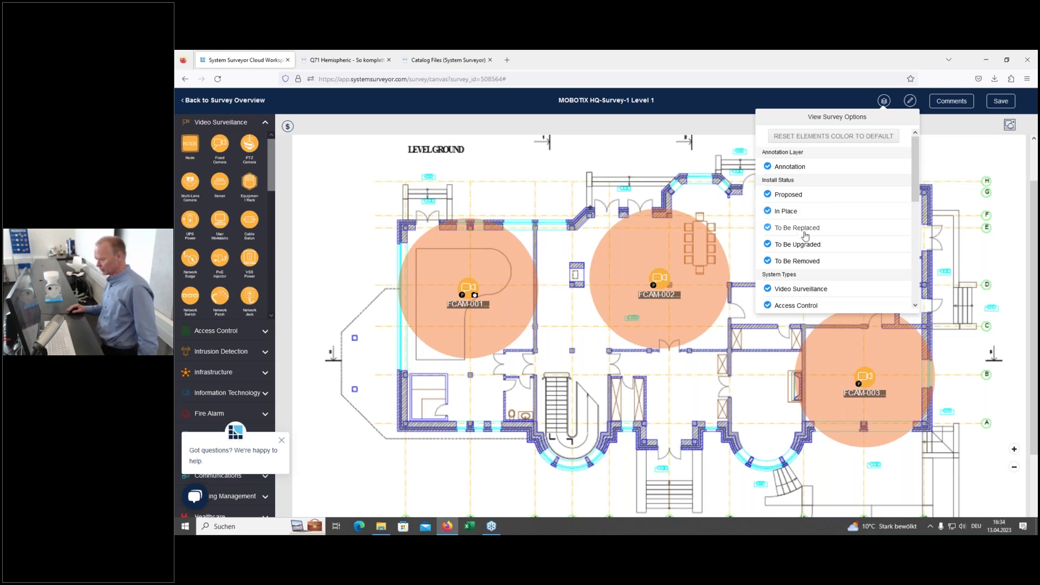
scroll(810, 261, down, 5)
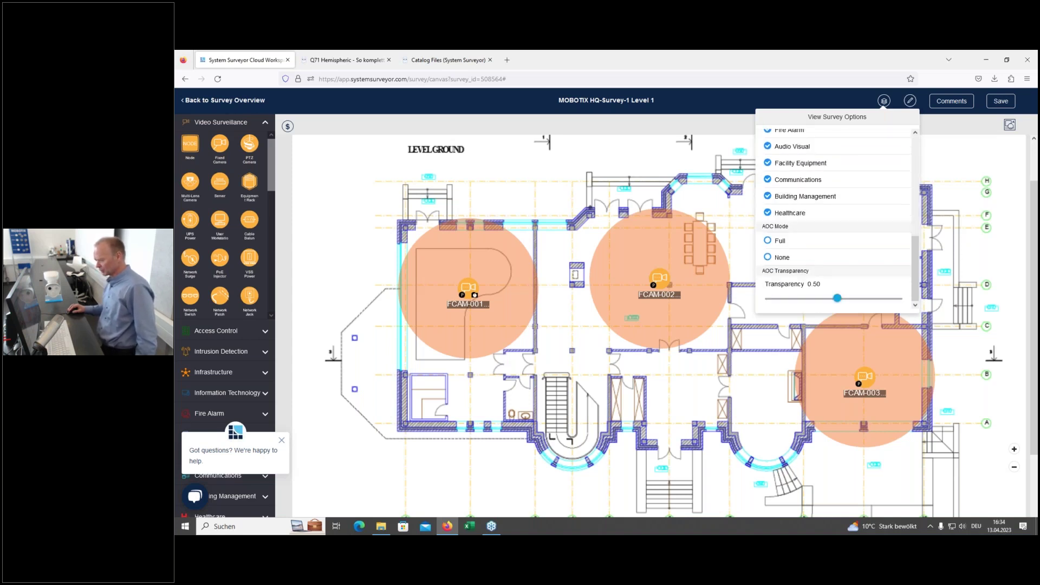
scroll(819, 275, up, 5)
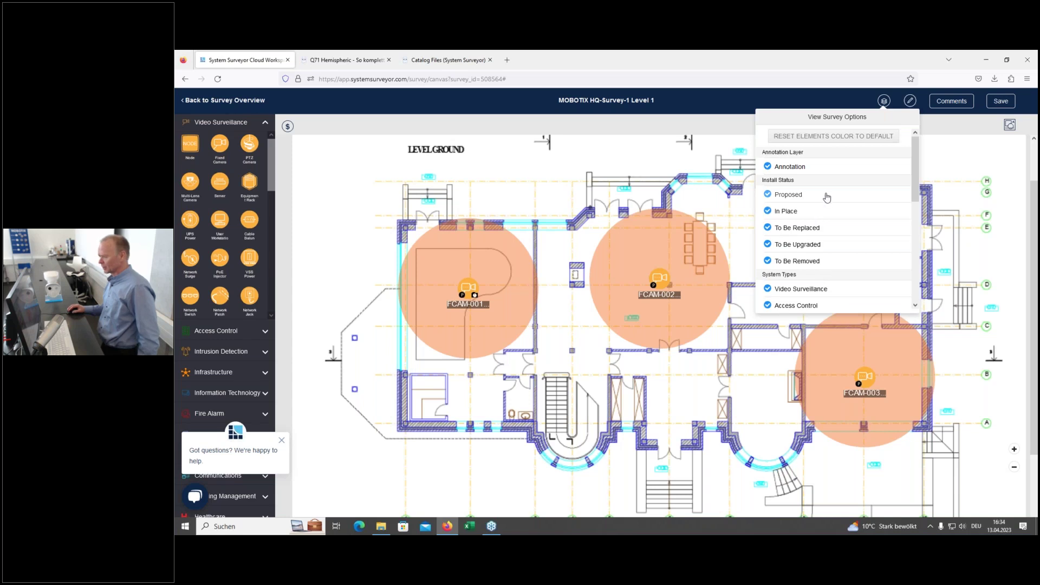
click(838, 97)
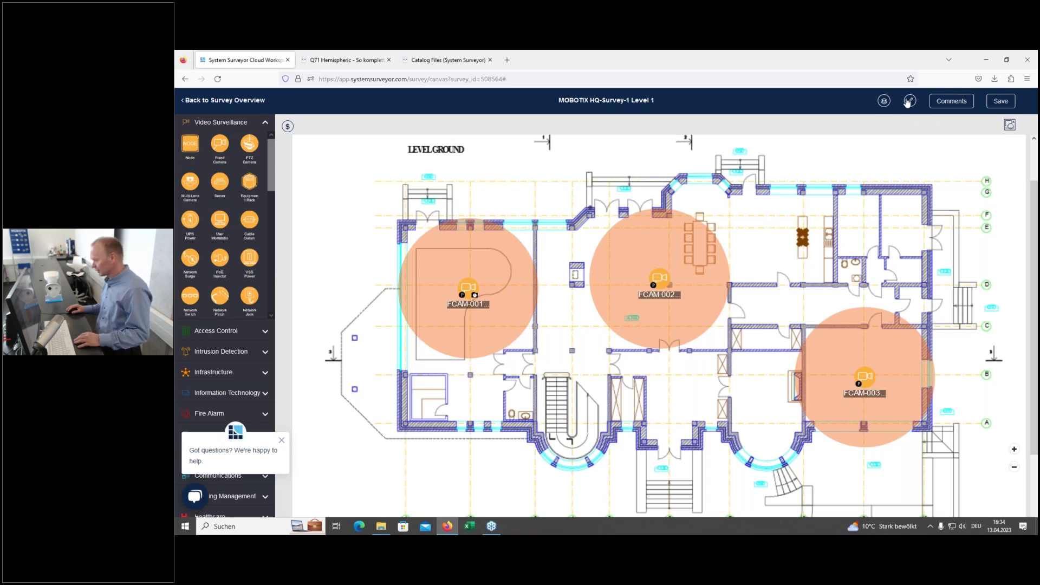
Step: Reduce the element icon size in the survey's edit options
click(910, 105)
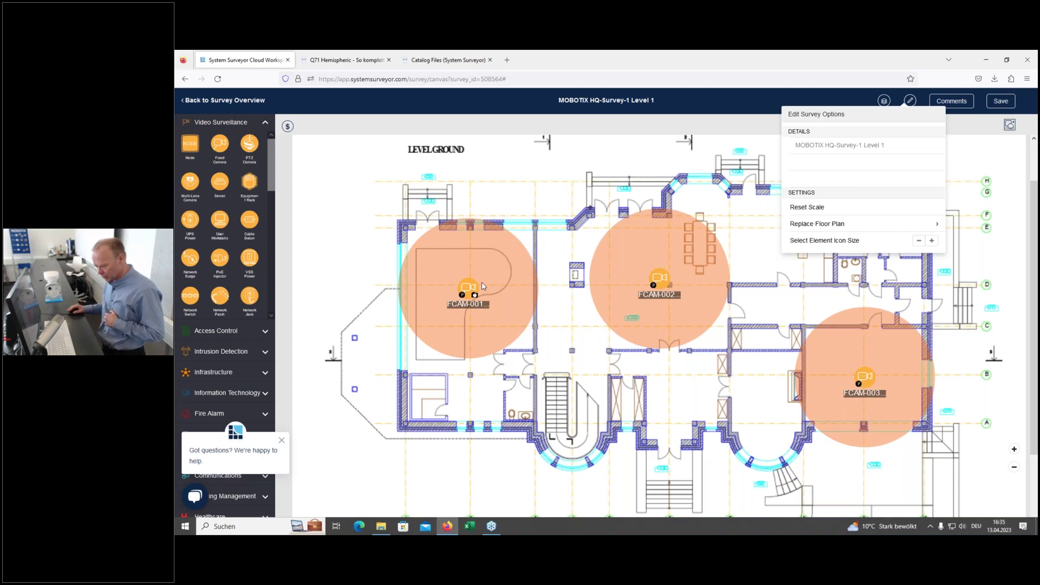
click(918, 241)
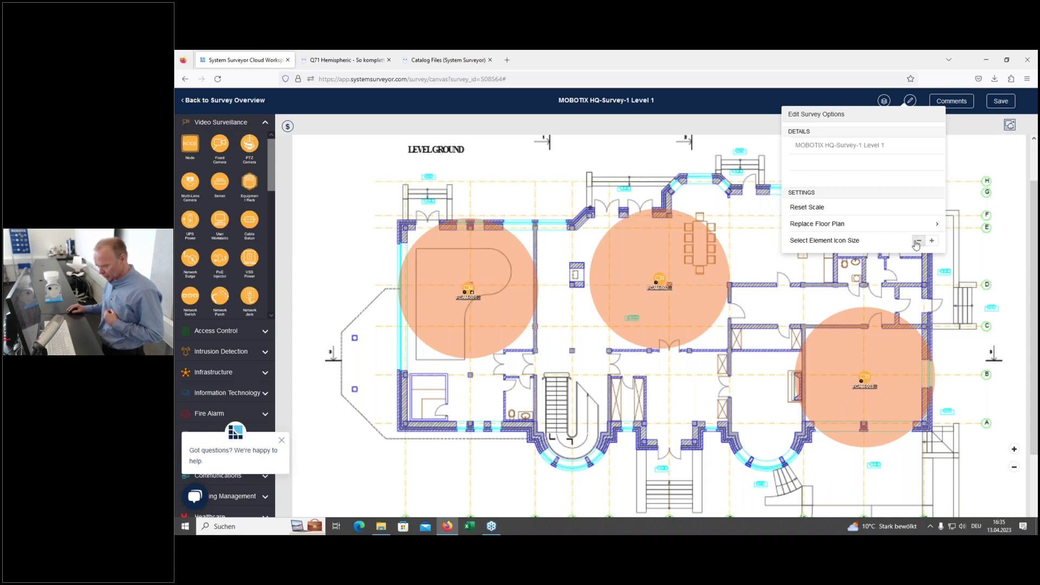
click(762, 98)
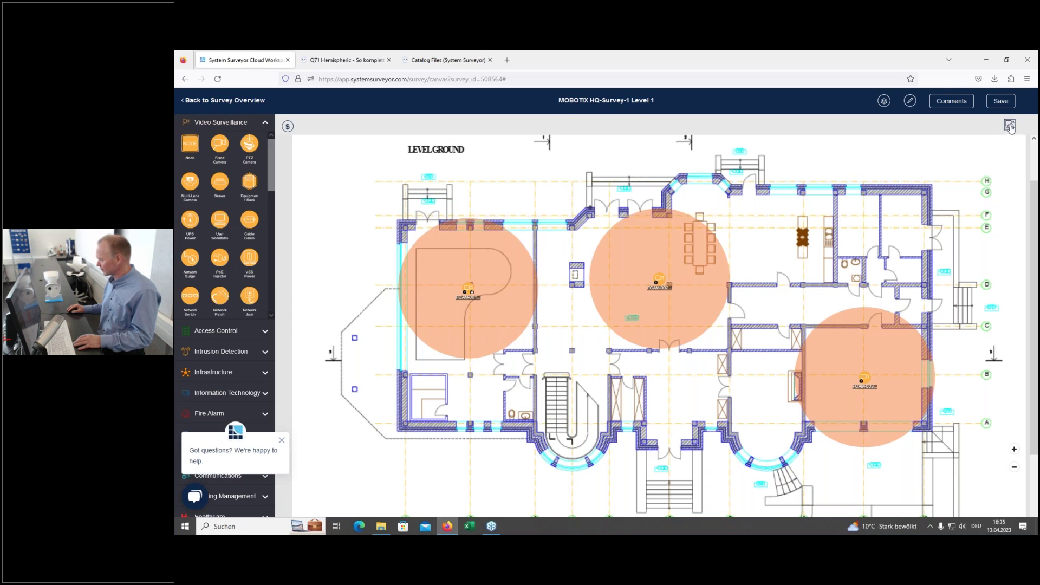
Step: Leave the markup drawing tools and save the survey
click(1010, 126)
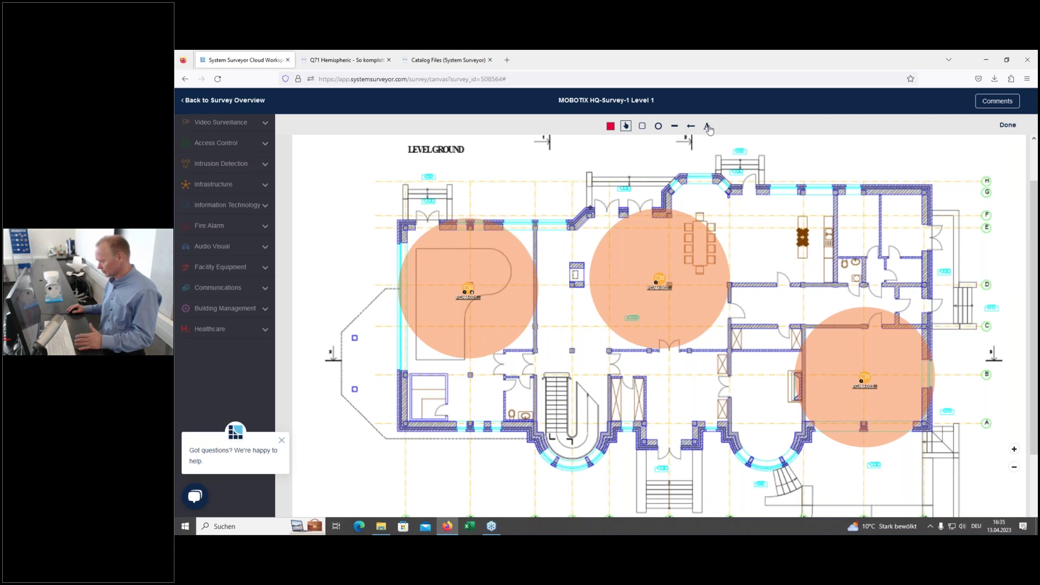
click(1008, 126)
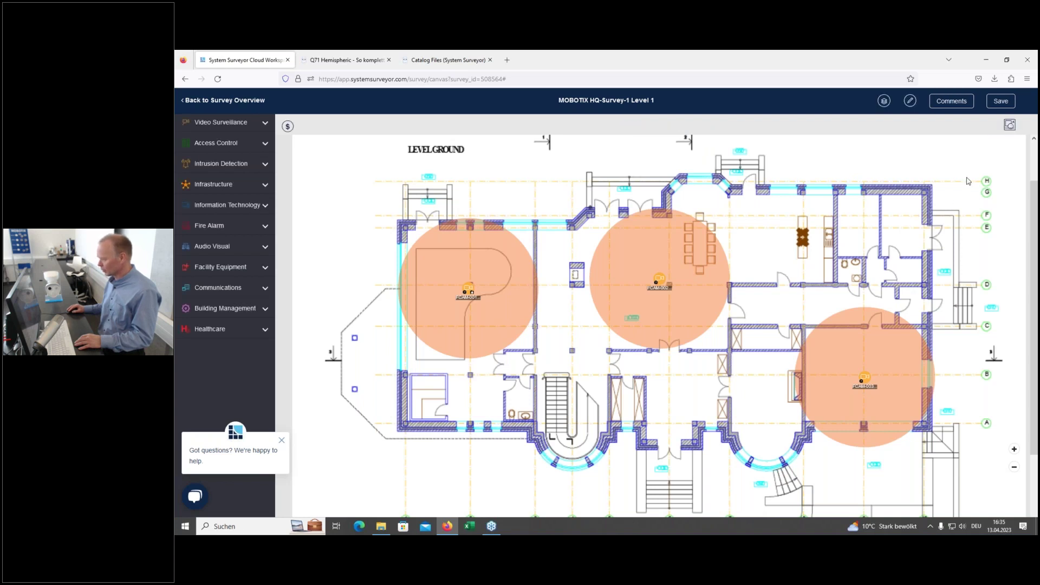
click(1001, 102)
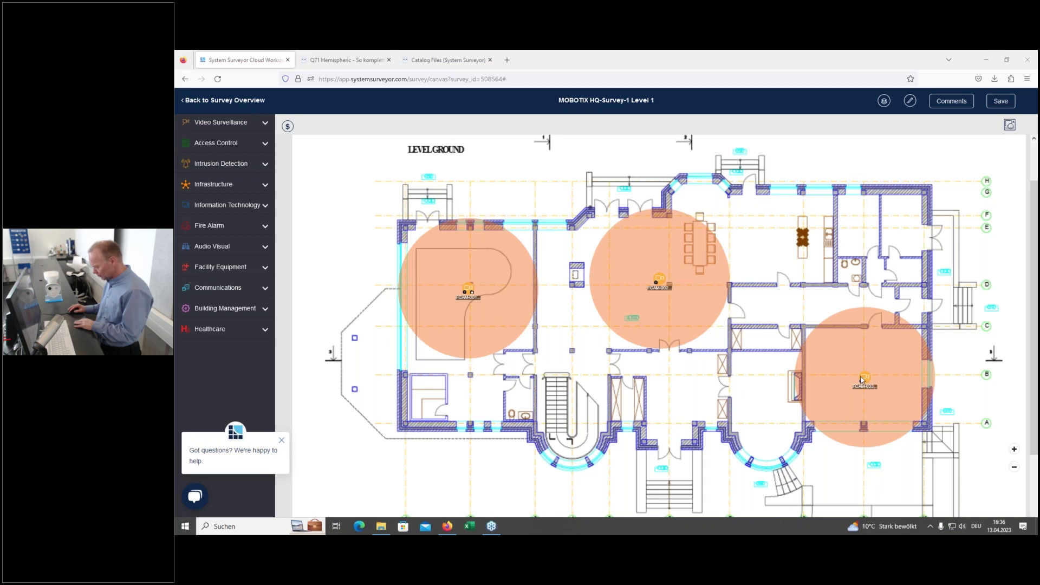
Step: Set FCAM-003's element profile to MOBOTIX c26 Day - 180° AUDIO and close its details
click(865, 379)
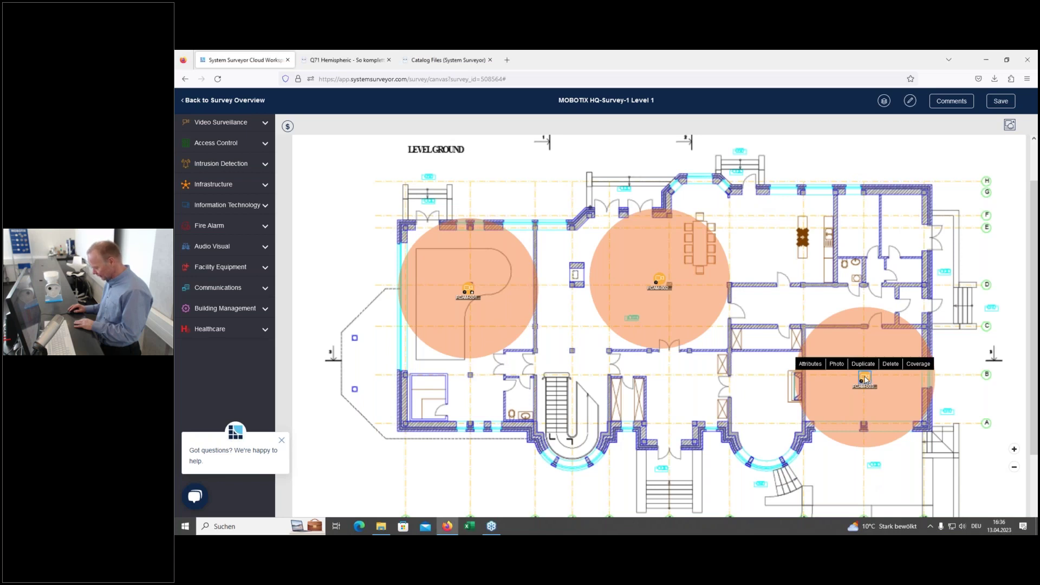
click(810, 364)
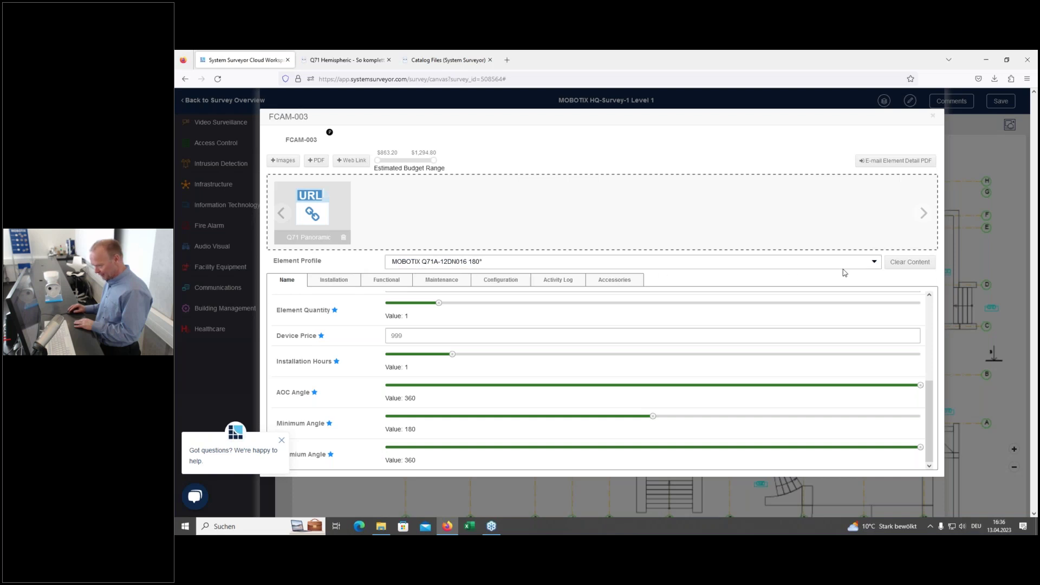
click(874, 262)
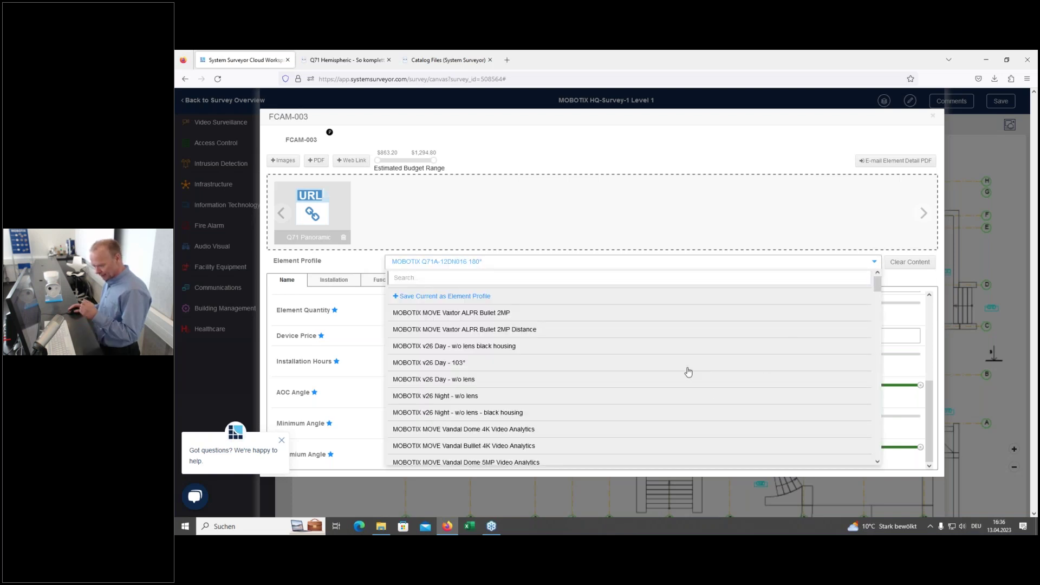
scroll(684, 384, down, 5)
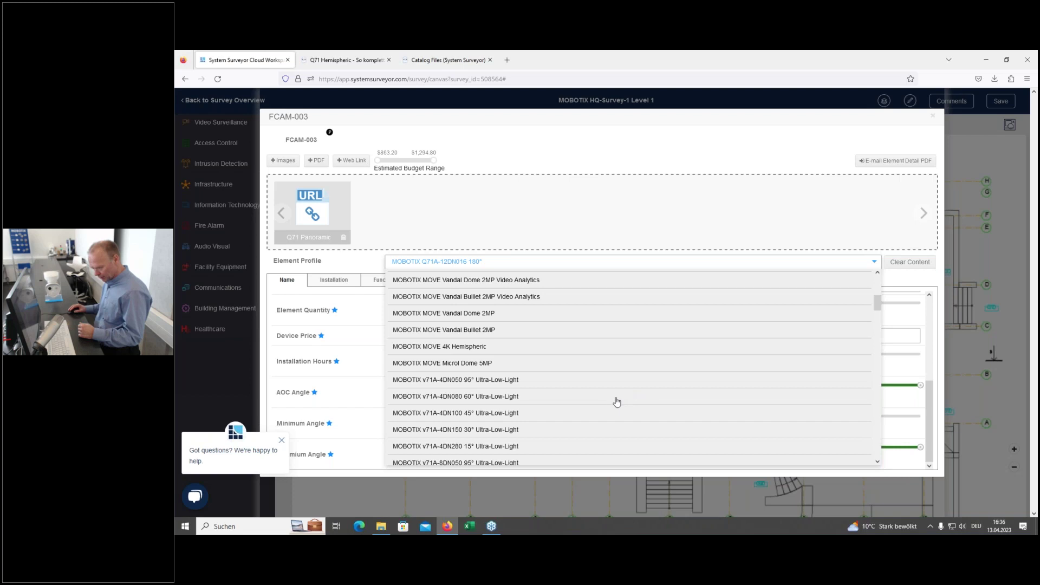
scroll(593, 416, down, 3)
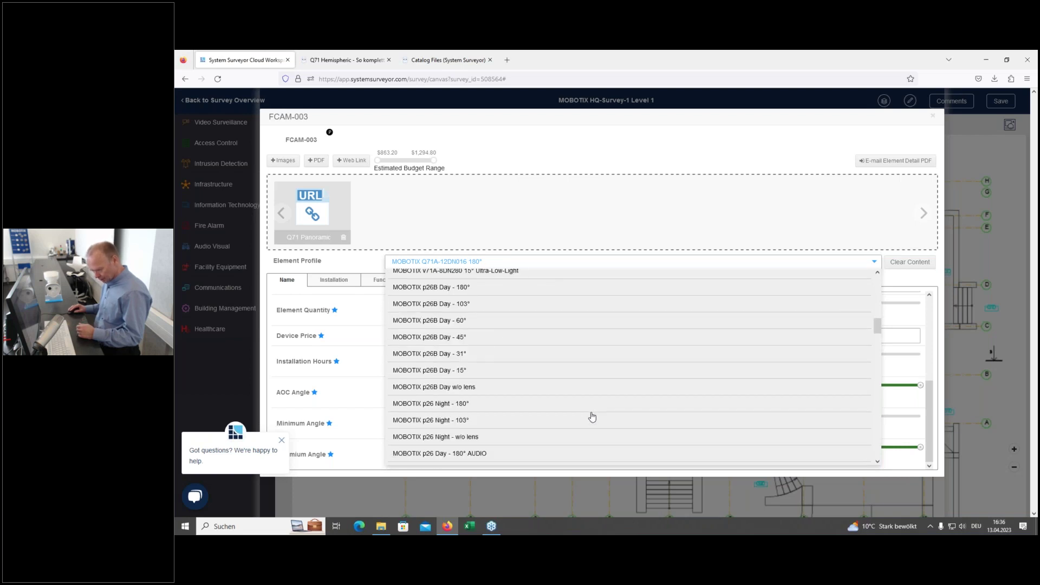
scroll(591, 416, down, 5)
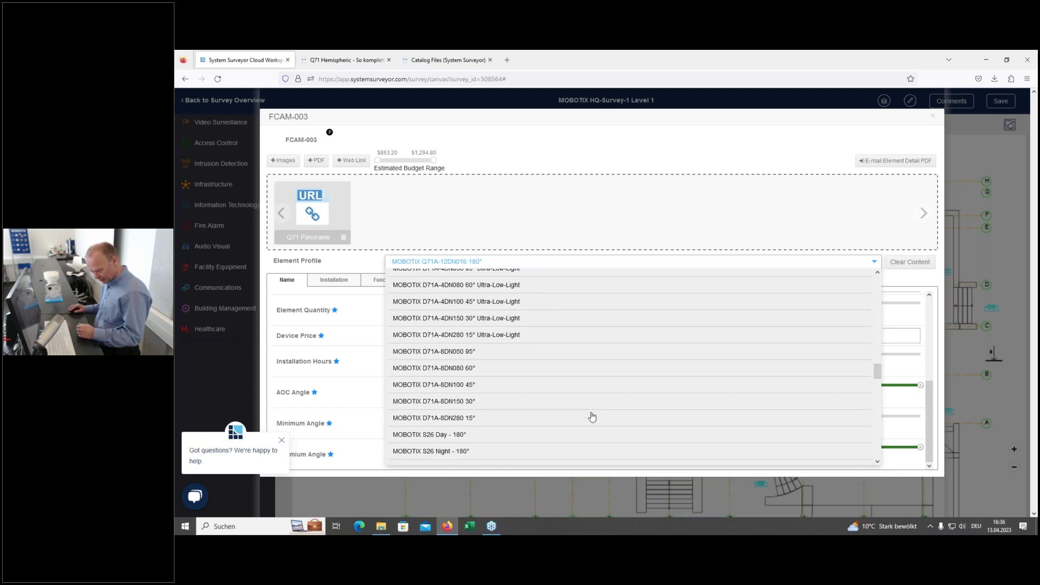
scroll(591, 417, down, 5)
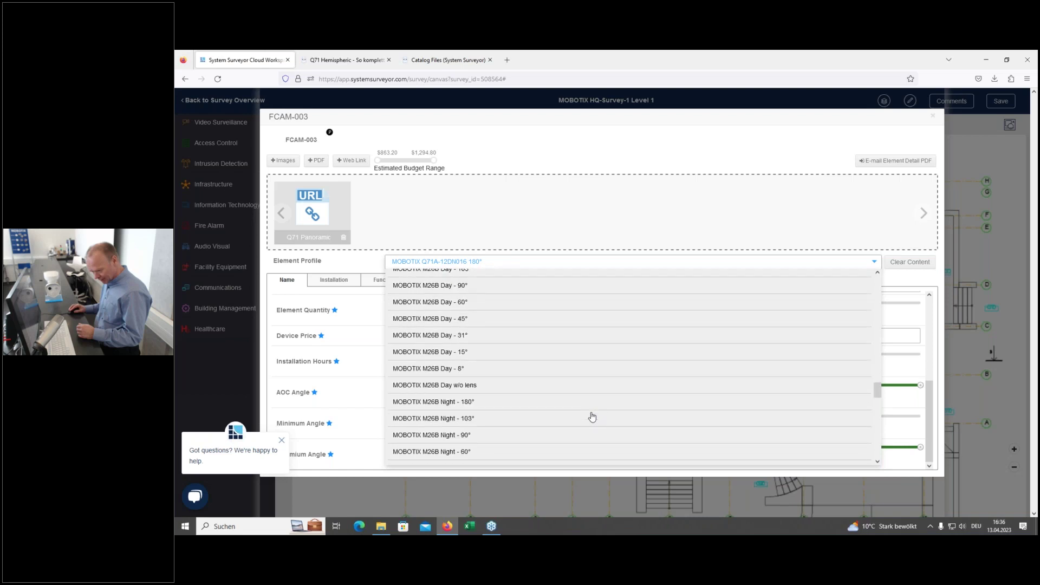
scroll(592, 416, down, 5)
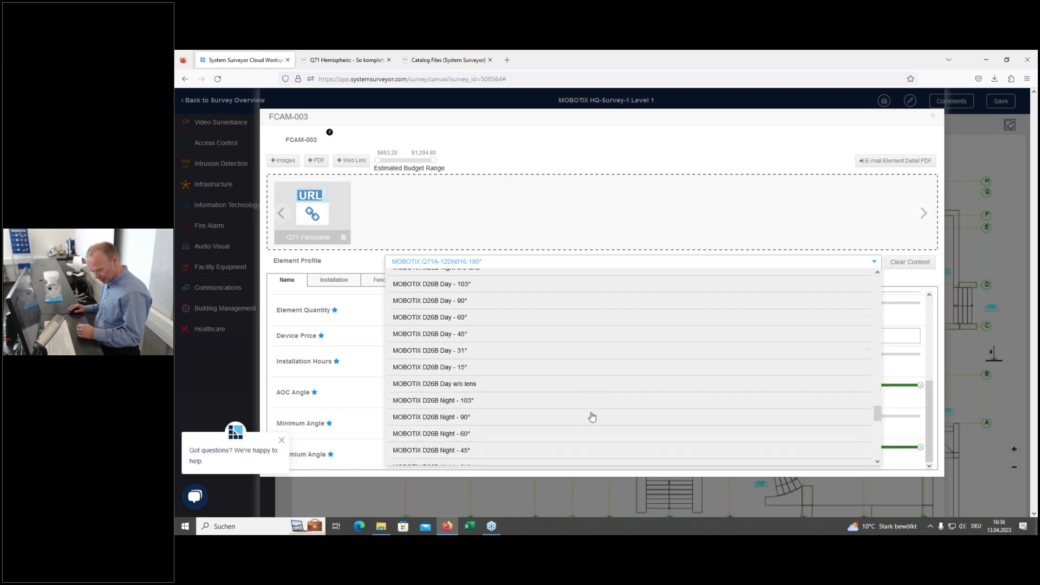
scroll(592, 416, down, 1)
scroll(592, 416, down, 5)
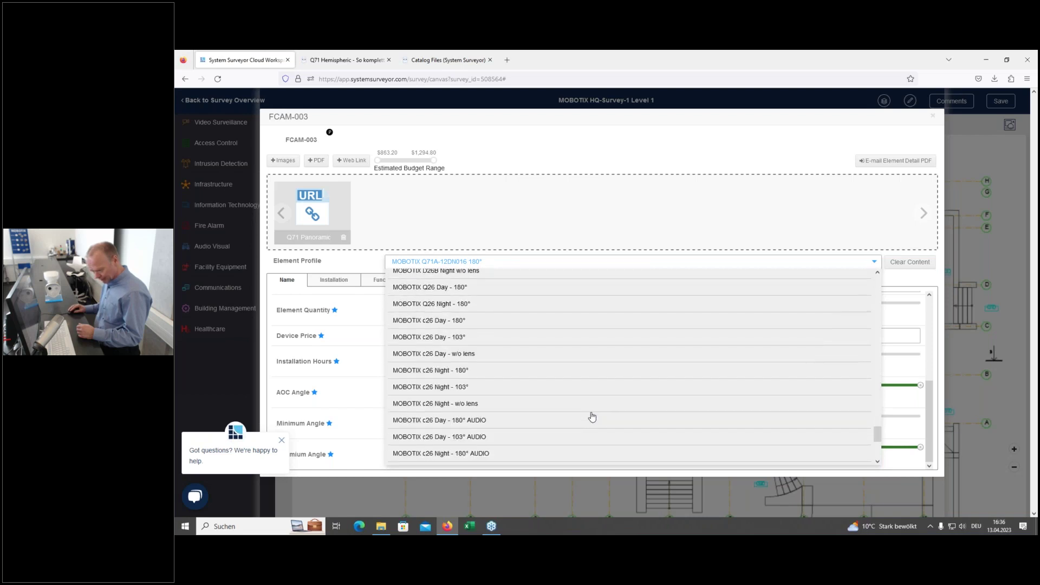
scroll(592, 416, down, 2)
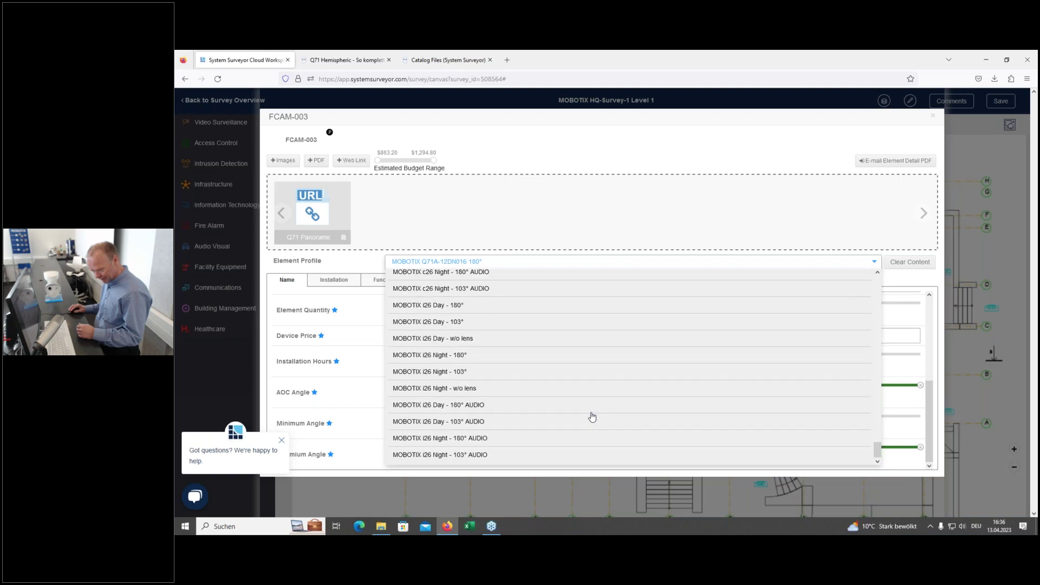
scroll(592, 417, up, 4)
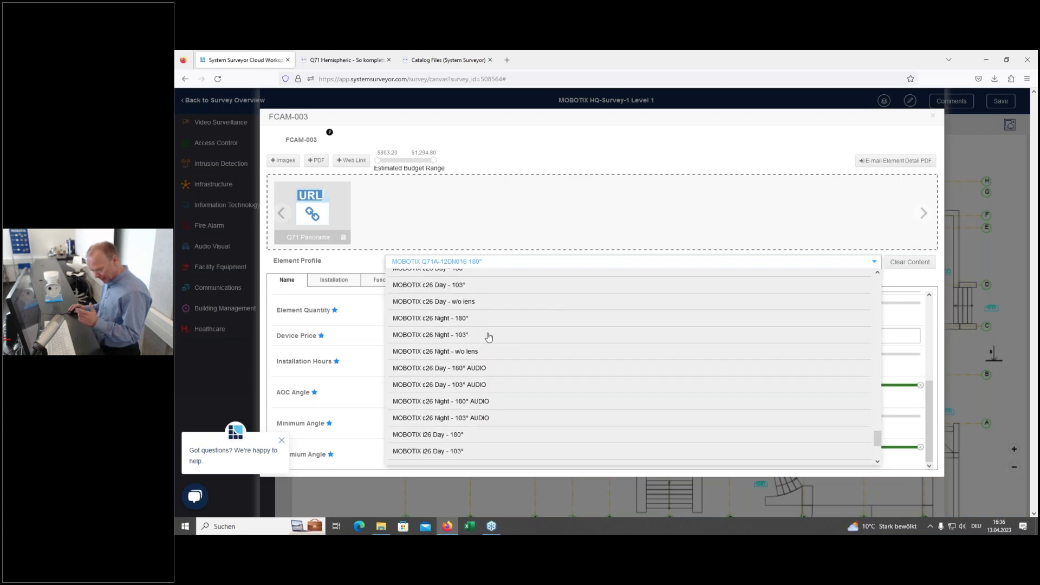
click(442, 370)
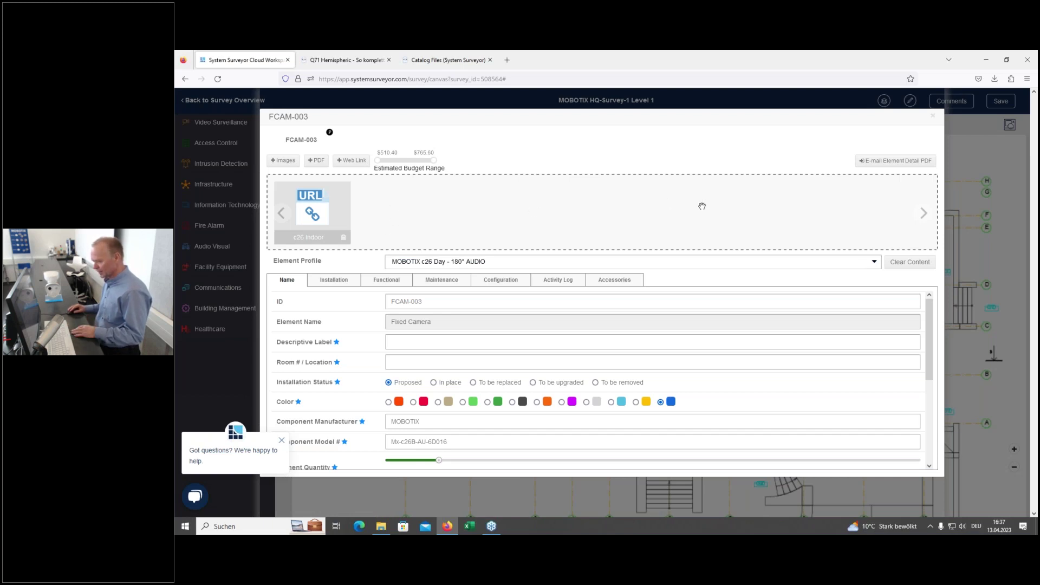
click(933, 115)
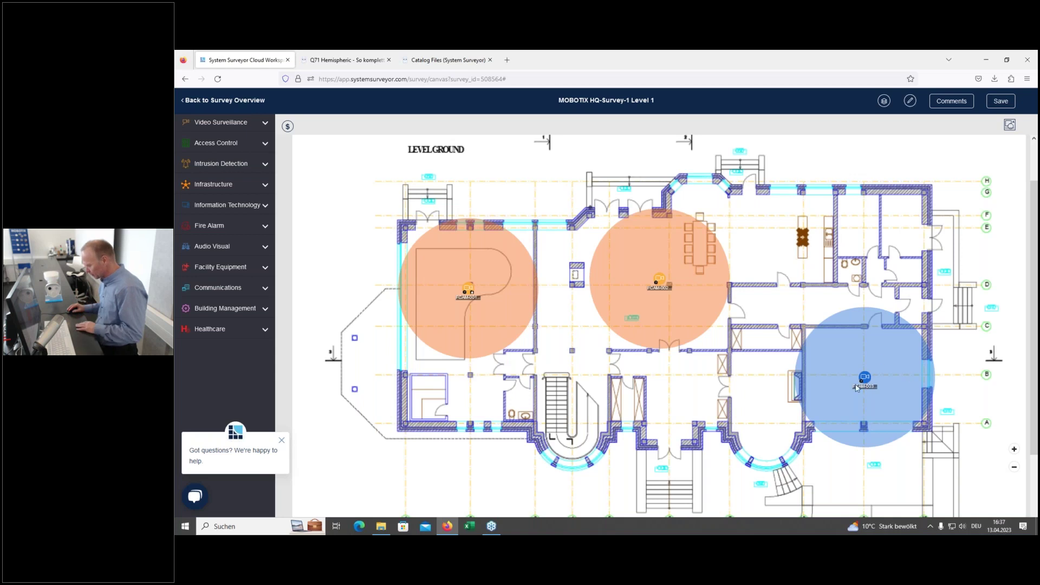
Step: Save the survey and go back to the MOBOTIX HQ-Survey-1 Level 1 overview
click(990, 106)
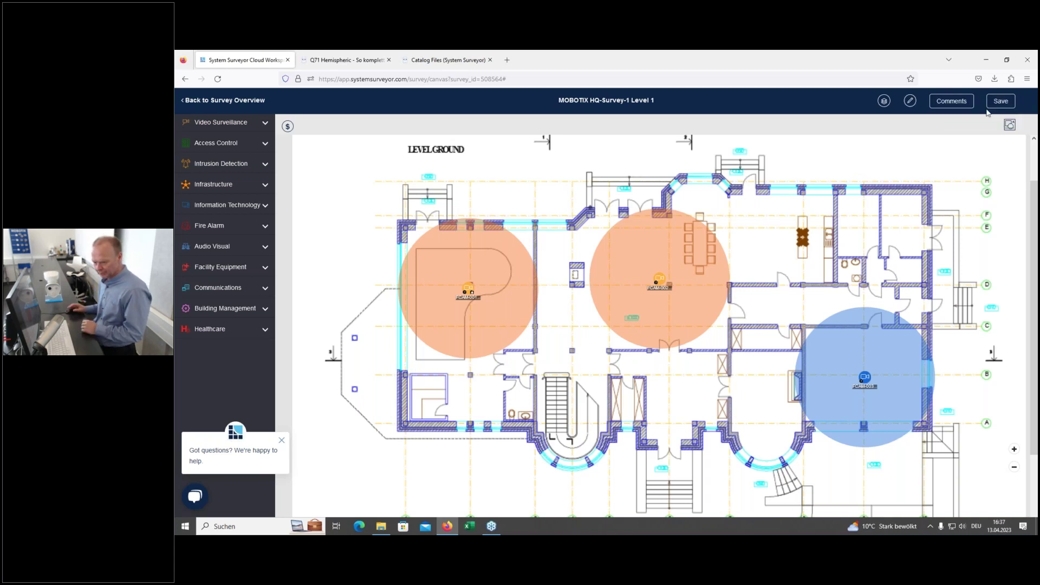
click(187, 100)
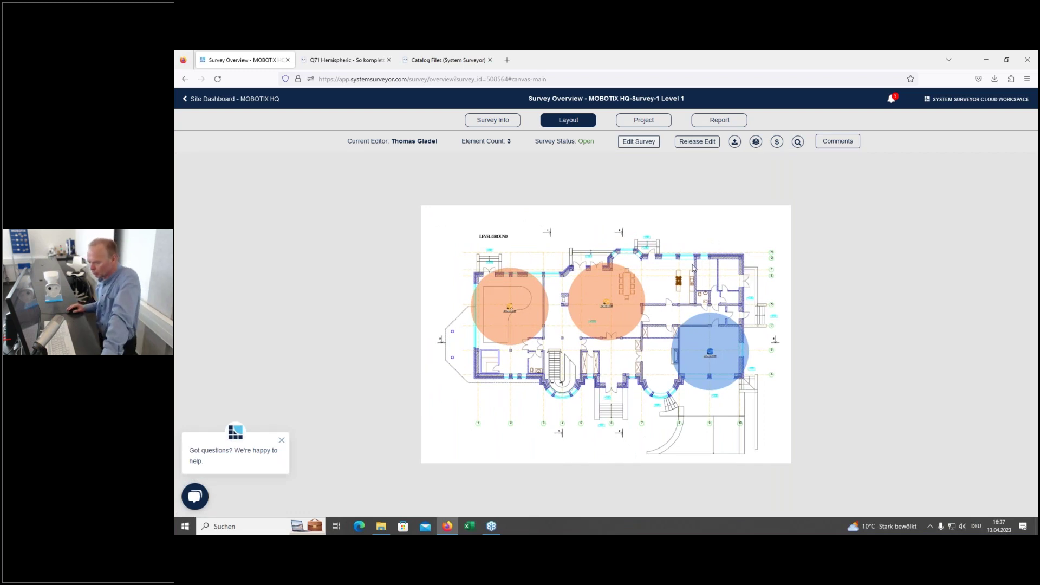
Step: Start a share link for the survey addressed to the colleague's e-mail address
click(734, 143)
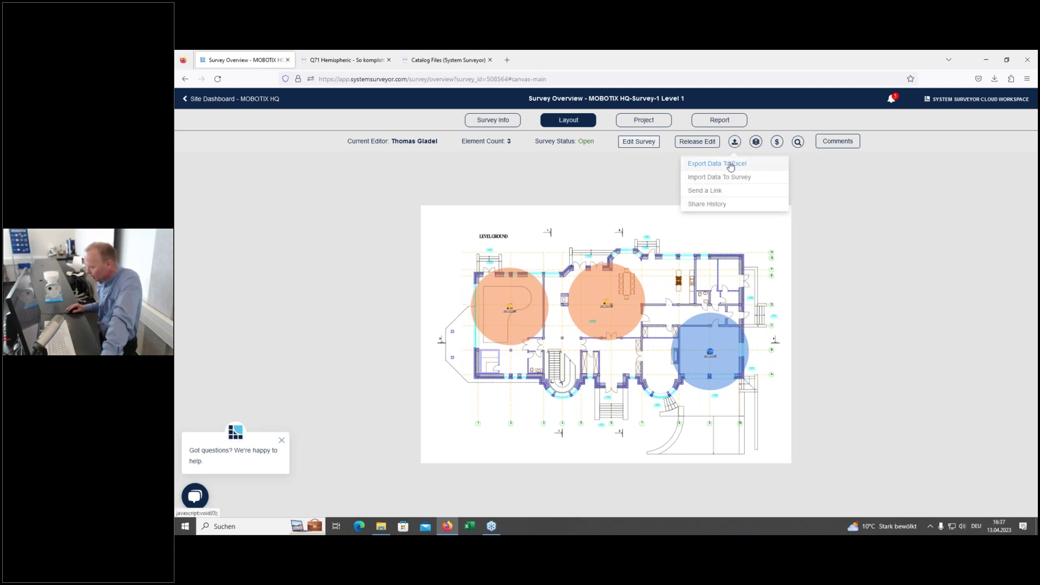
click(716, 193)
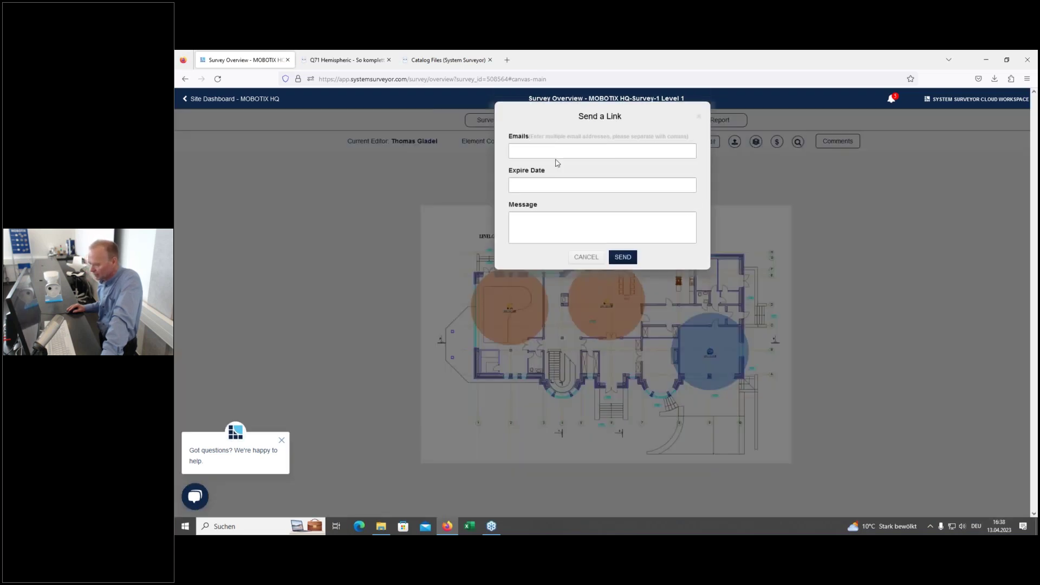
click(571, 149)
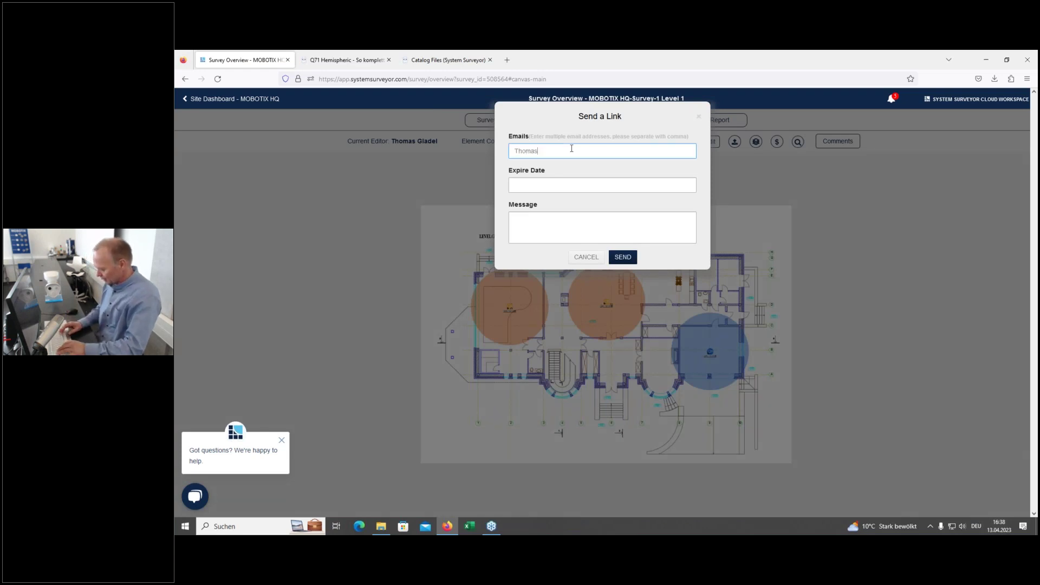
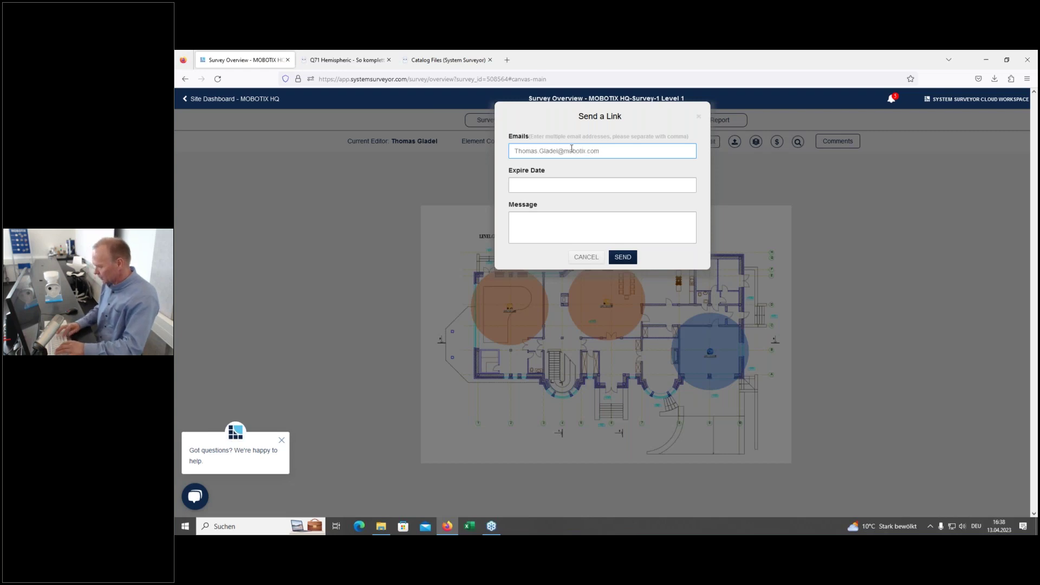
Step: Set the link to expire April 30, 2023 at 16:35 and send it
click(559, 187)
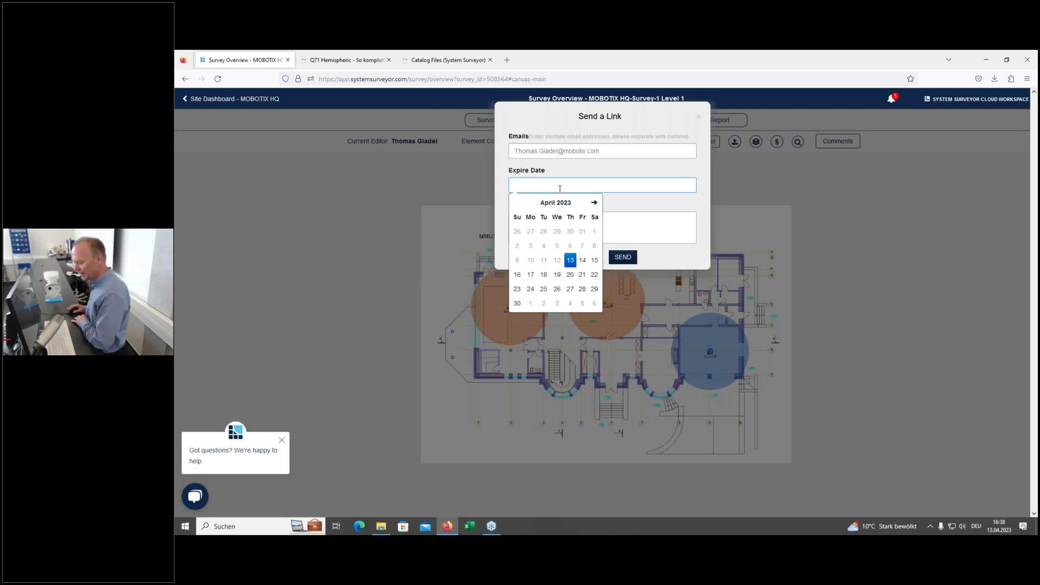
click(518, 304)
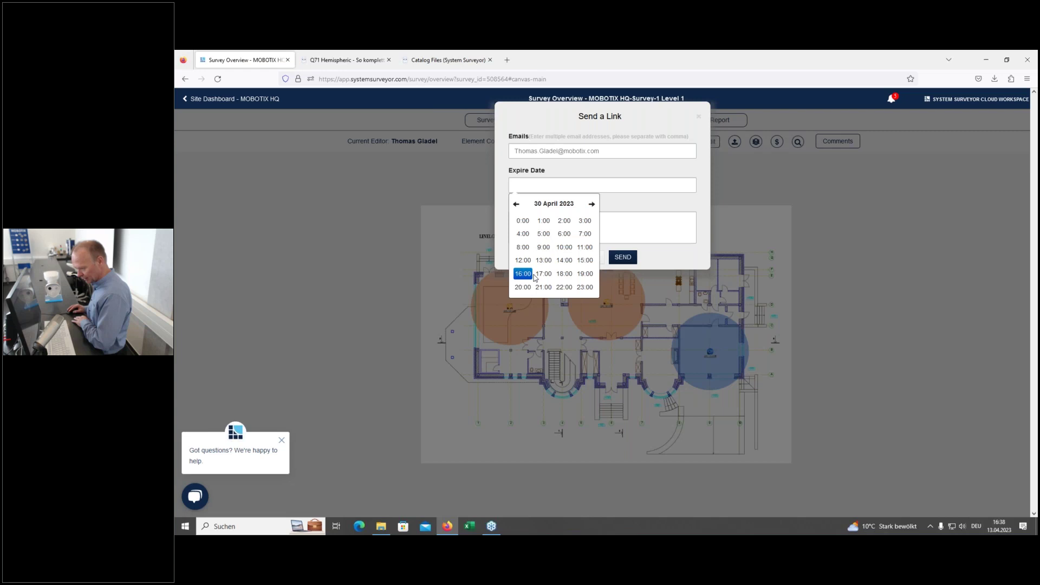
click(530, 277)
click(586, 236)
click(633, 233)
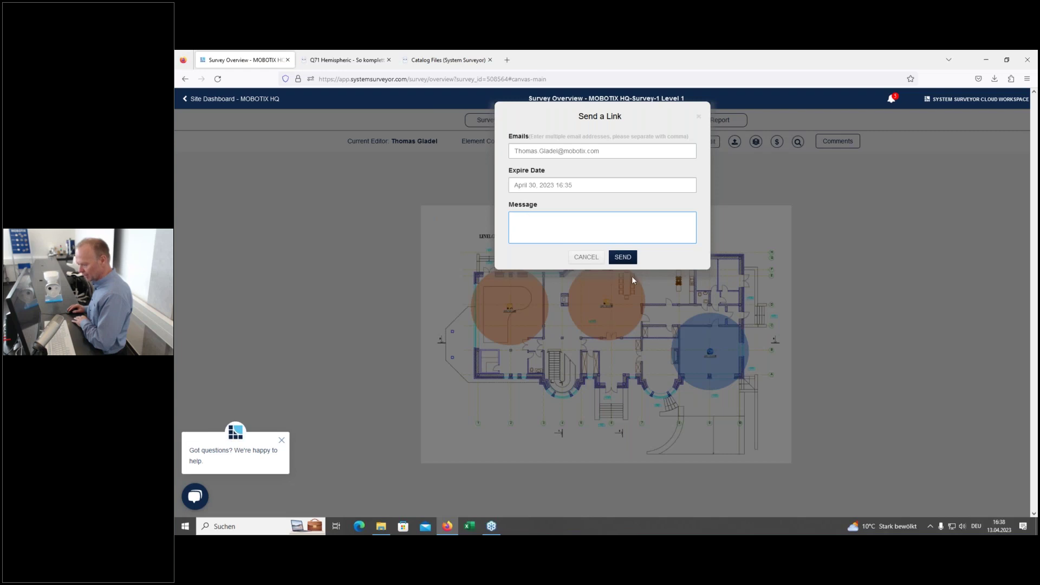
click(623, 258)
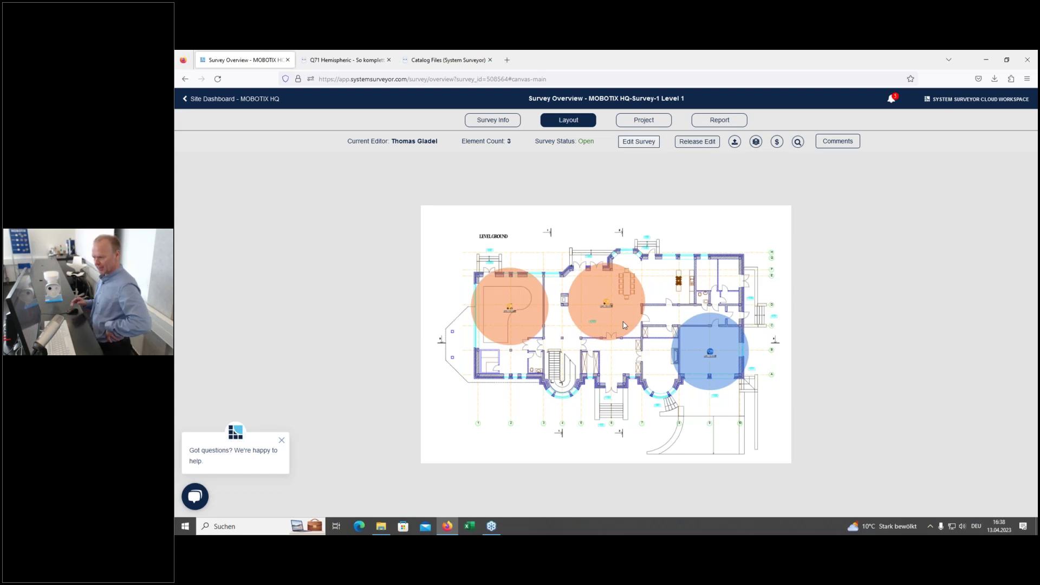
Step: Create the Enhanced Floor Plan PDF report for MOBOTIX HQ-Survey-1 Level 1
click(718, 124)
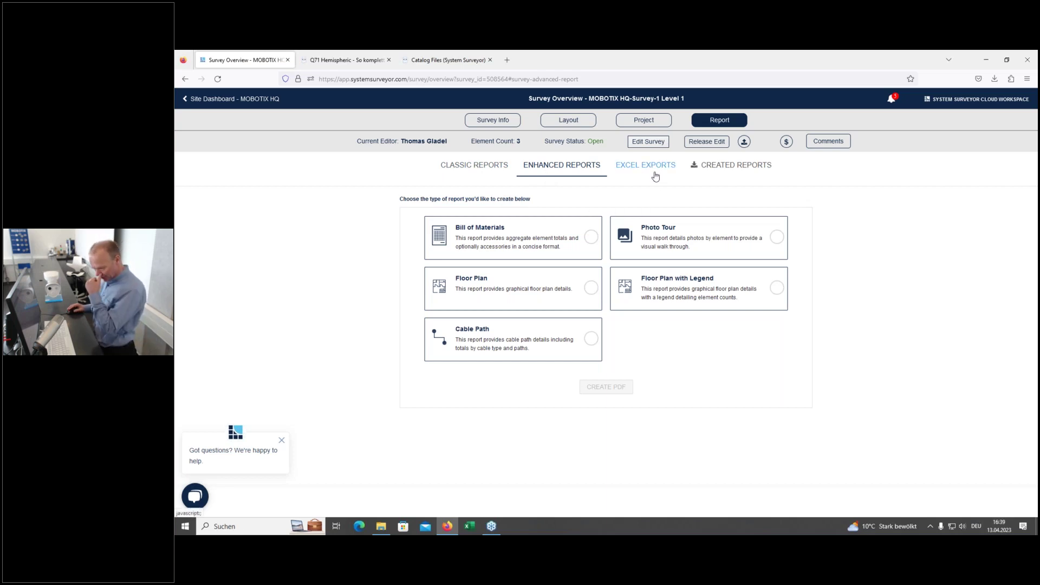
click(592, 290)
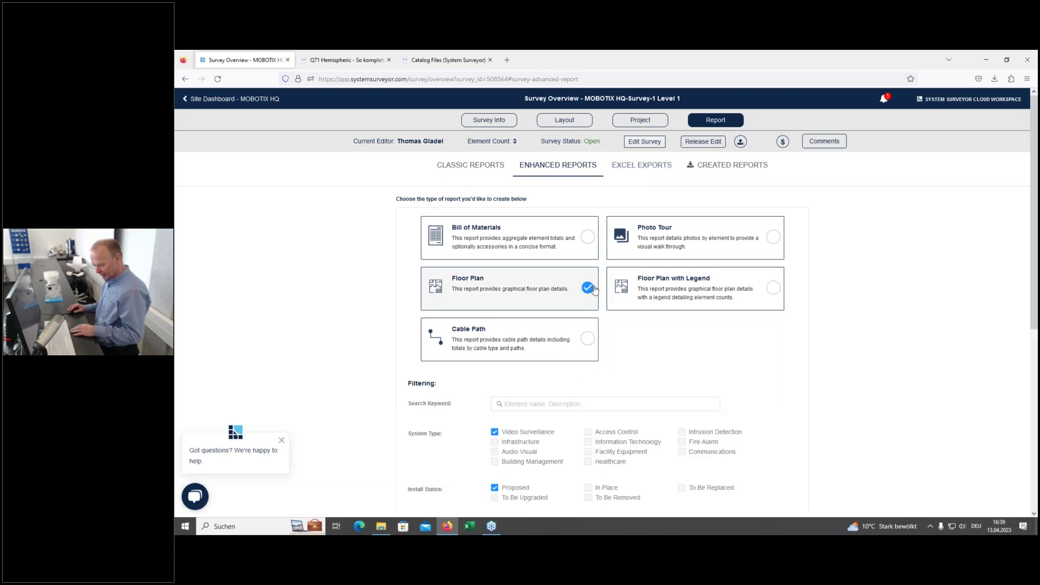
scroll(642, 369, down, 3)
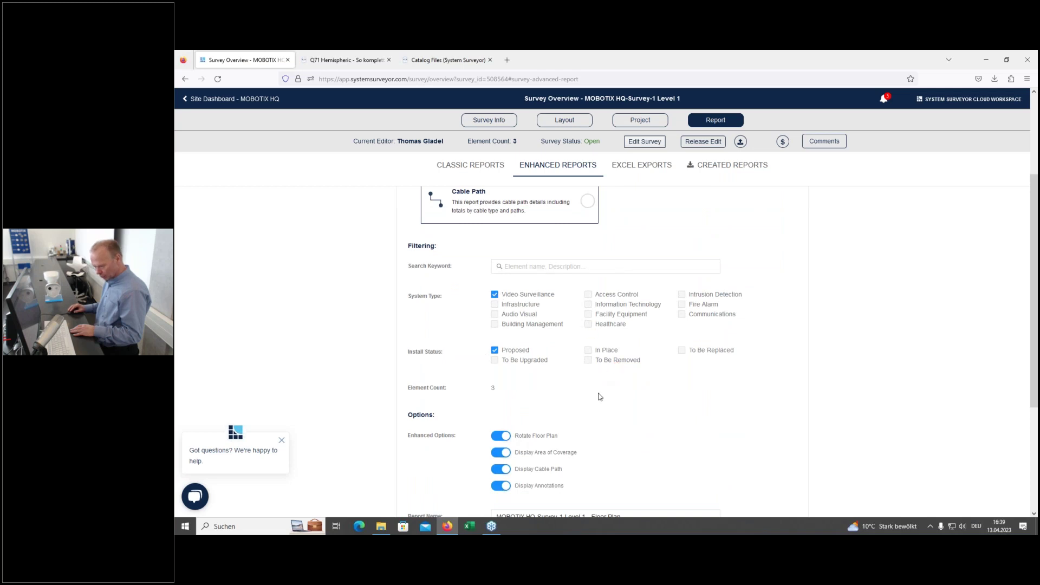
scroll(608, 391, down, 3)
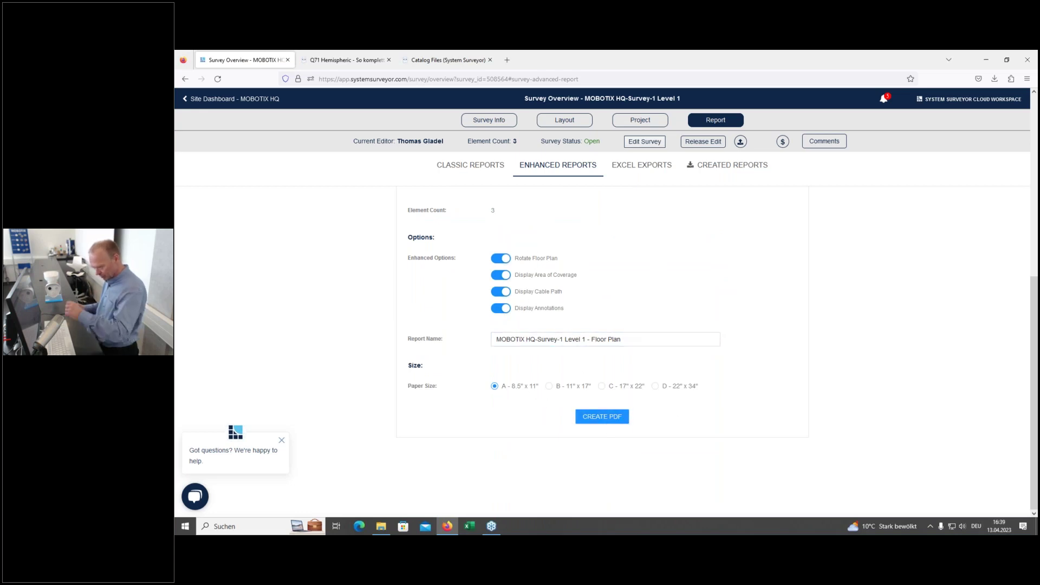
click(598, 417)
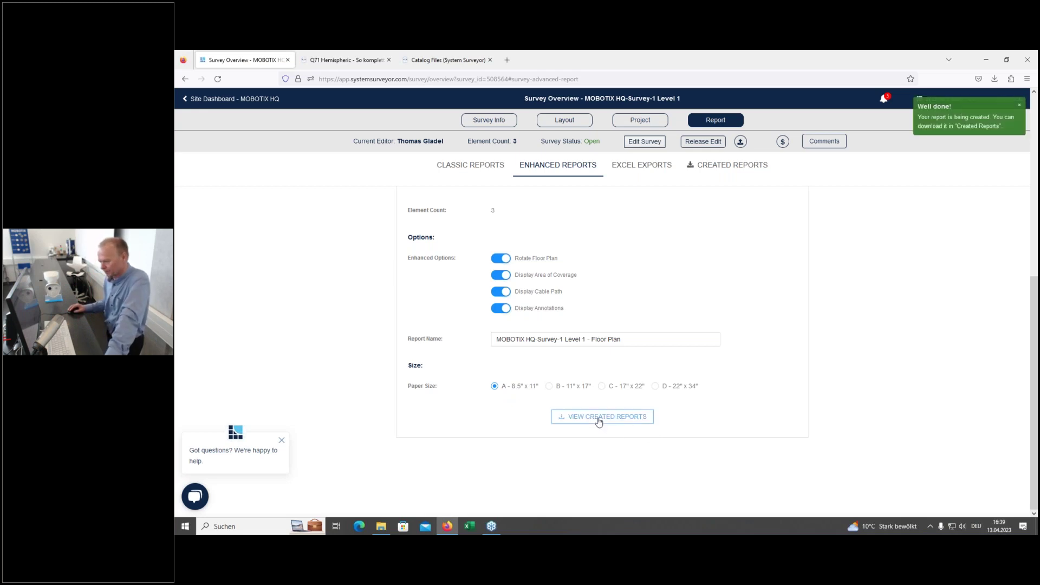
scroll(766, 430, up, 5)
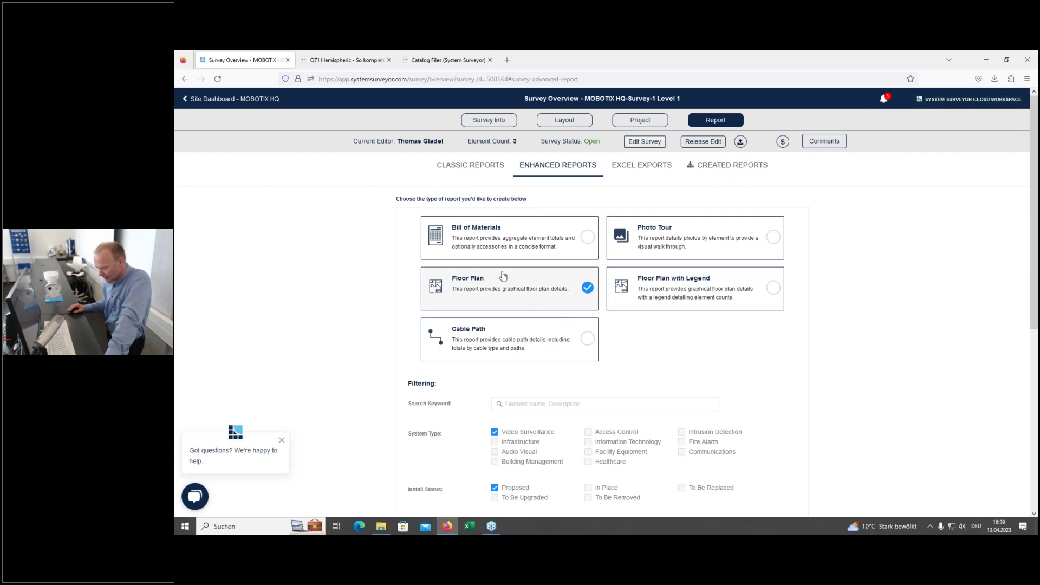
Step: Generate a Bill of Materials PDF report for the survey
click(588, 242)
scroll(660, 355, down, 5)
click(618, 422)
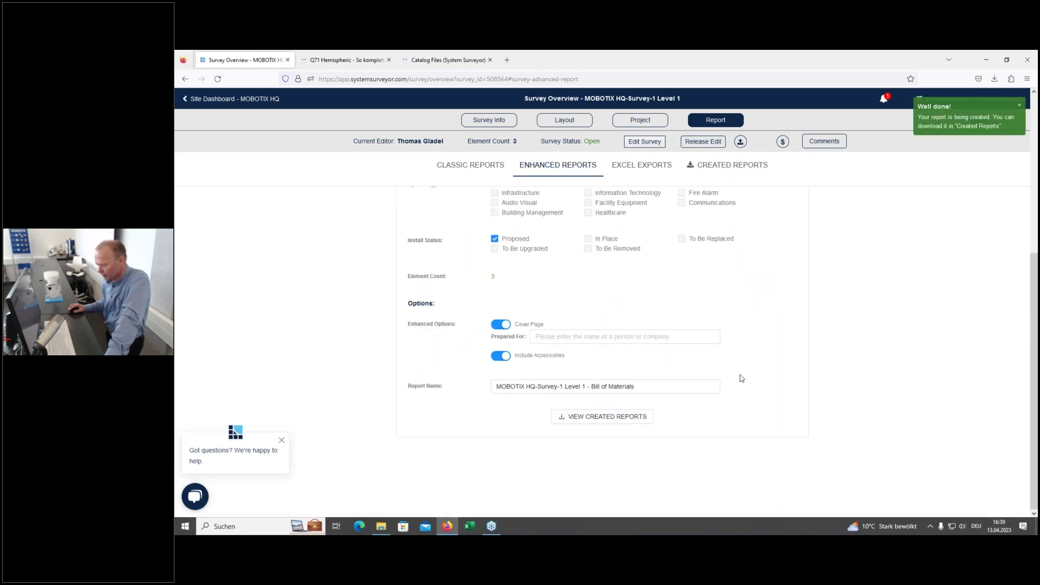
scroll(741, 377, up, 5)
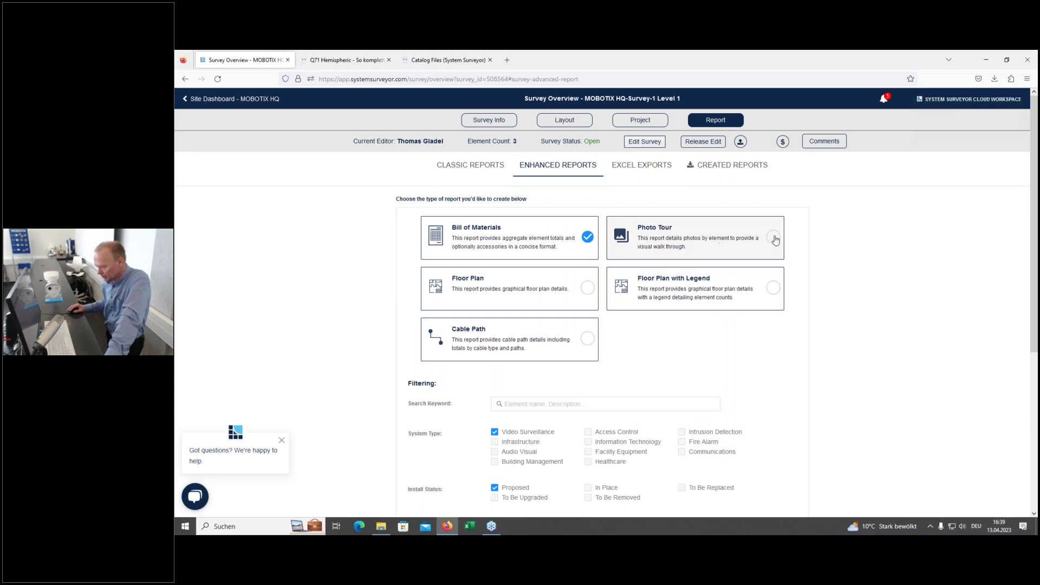
Step: Generate a Photo Tour PDF limited to proposed video surveillance elements
click(773, 237)
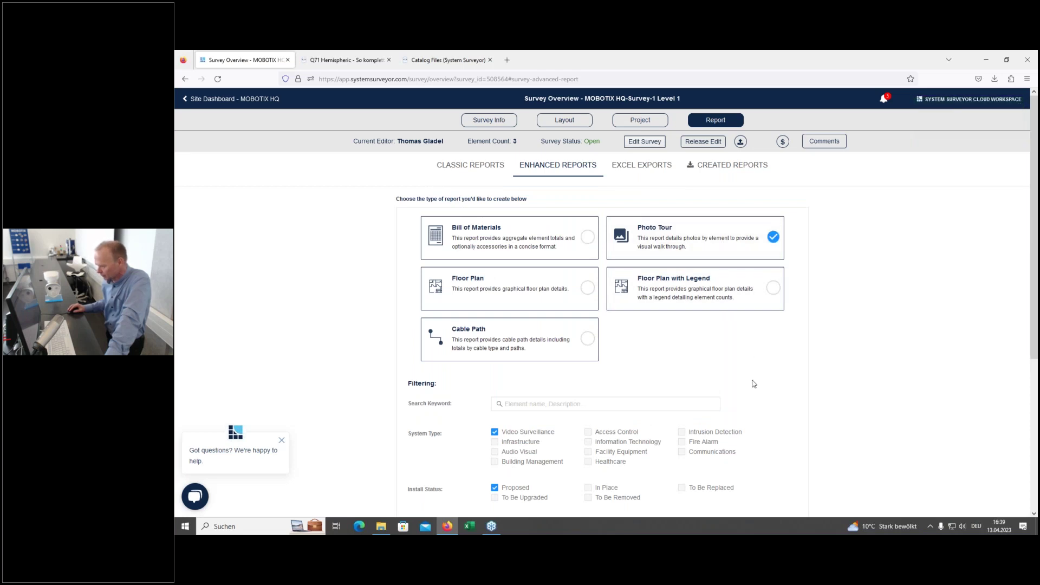
scroll(751, 383, down, 5)
click(598, 416)
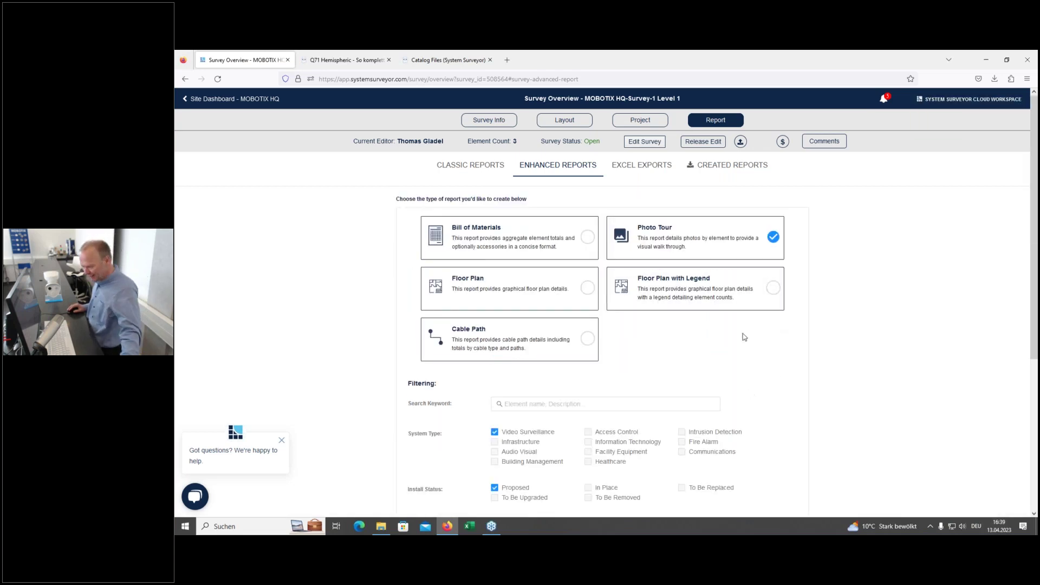
Step: Download the Floor Plan PDF, review its camera coverage circles, and return to reports
click(716, 171)
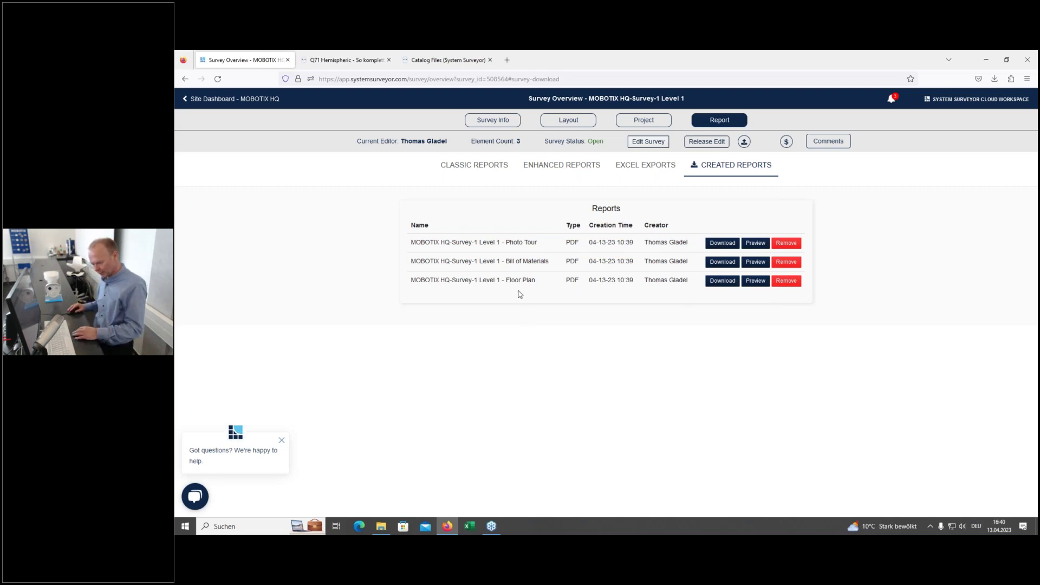
click(723, 281)
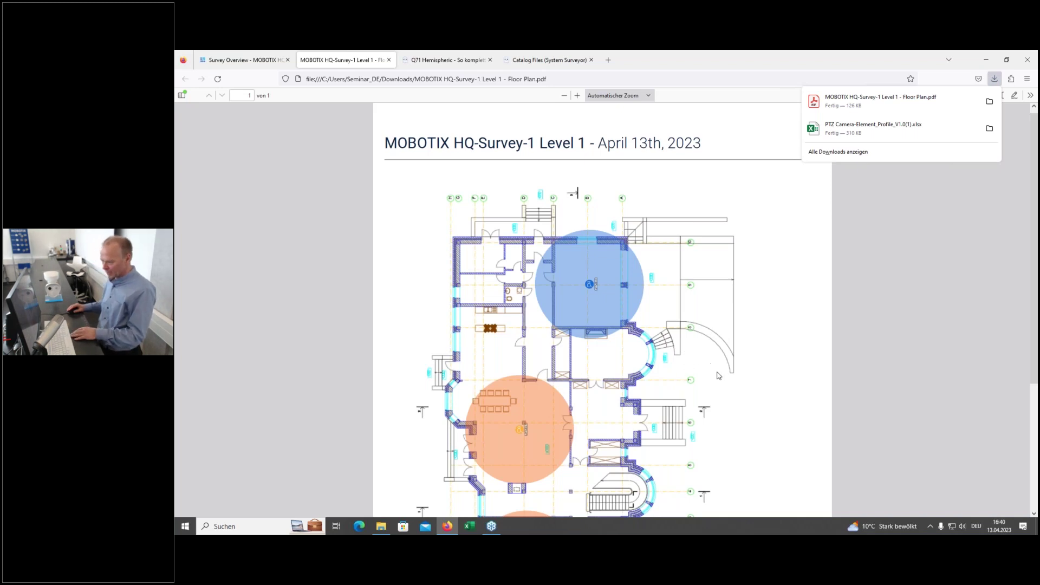
scroll(727, 363, down, 3)
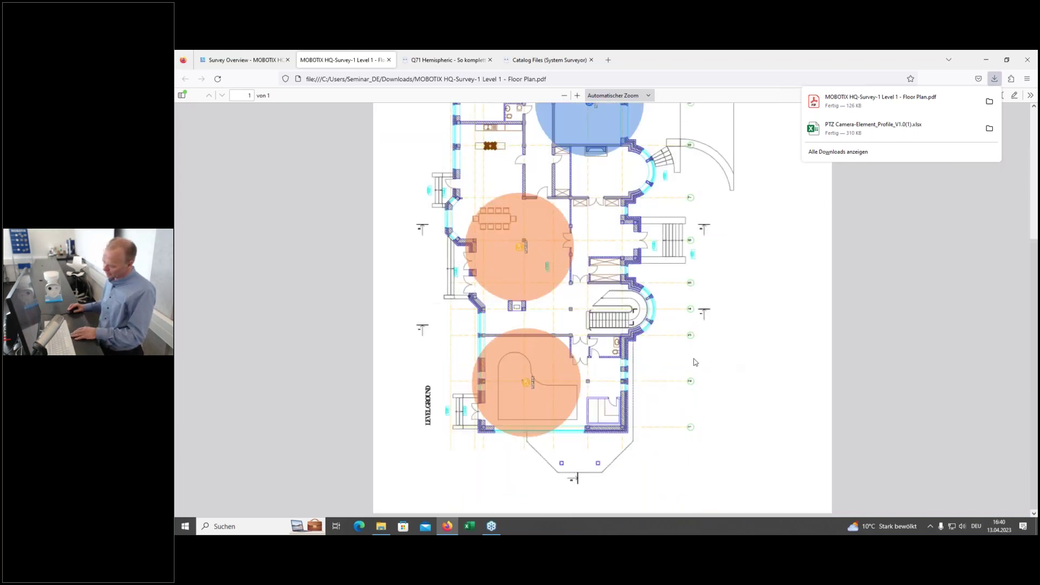
scroll(693, 360, up, 3)
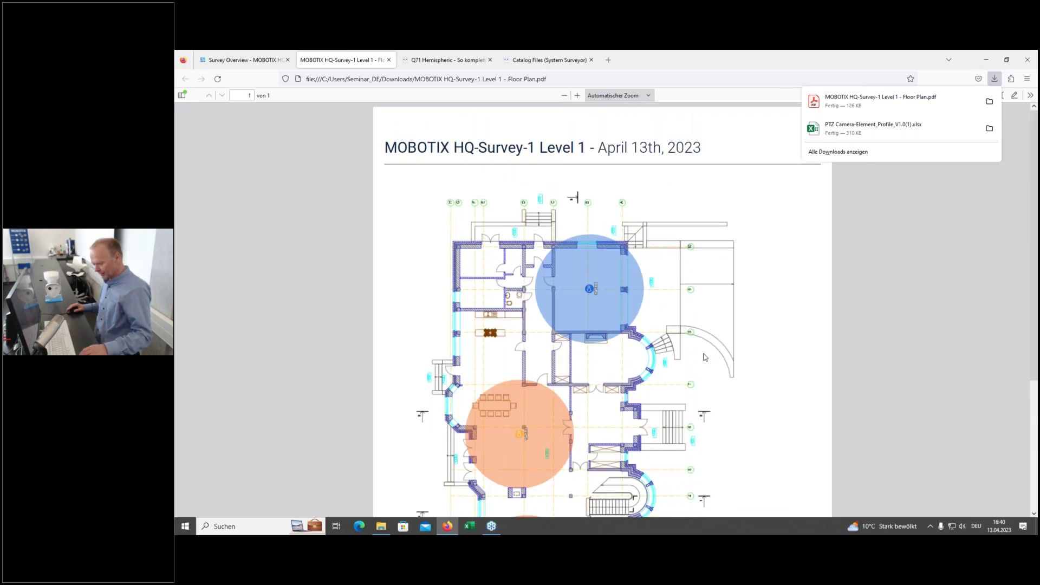
scroll(694, 394, down, 3)
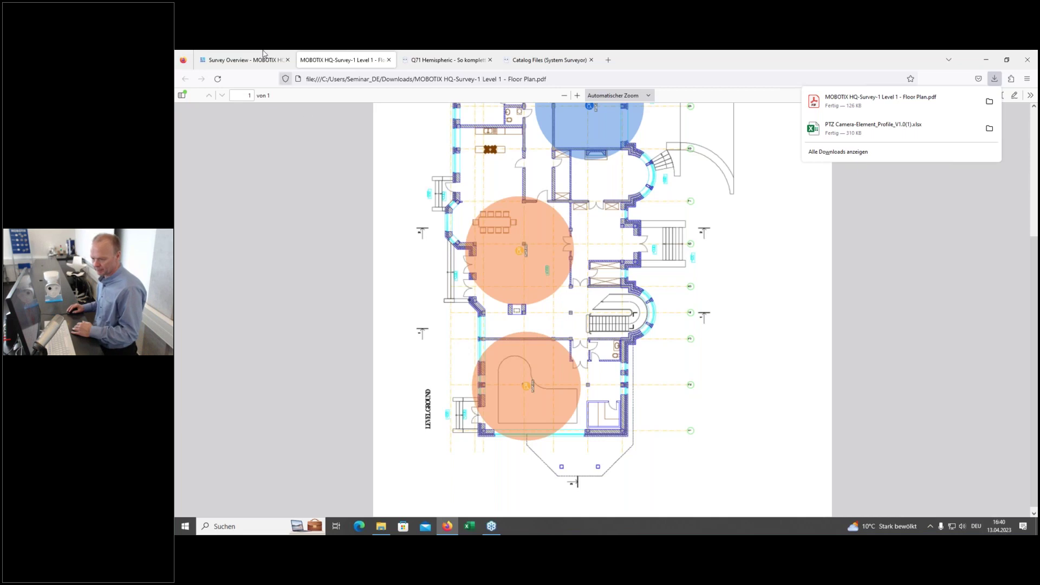
click(246, 62)
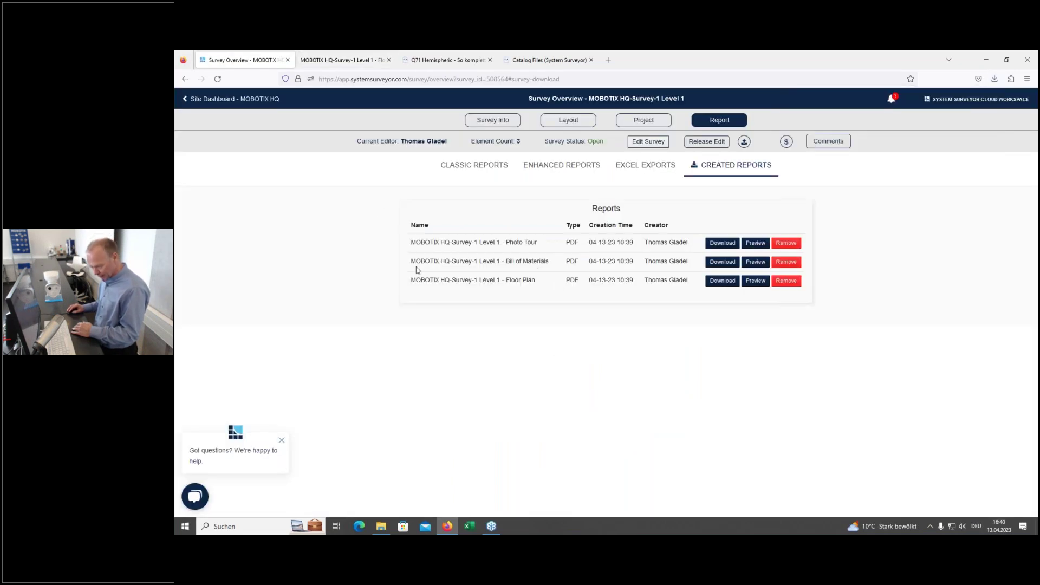
Step: Preview the Bill of Materials PDF: one Mx-c26B-AU-6D016 and two Q71A-12DN016 180° cameras
click(756, 262)
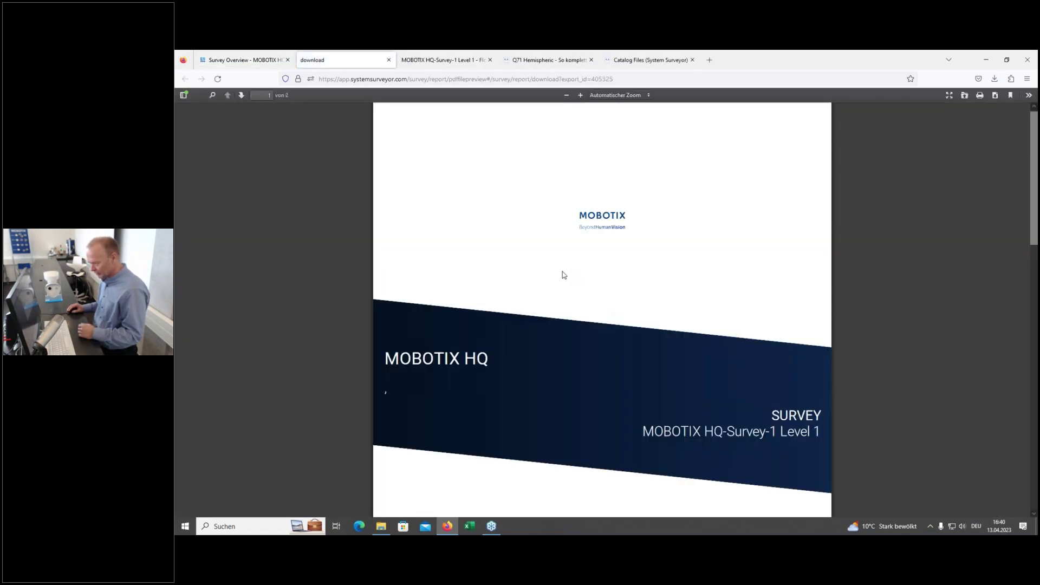
scroll(562, 275, down, 10)
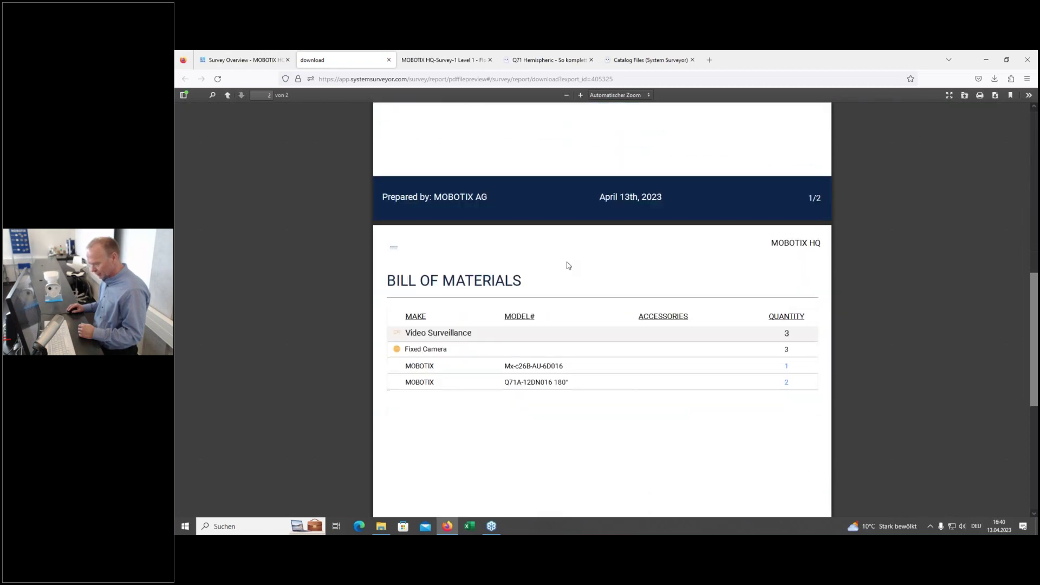
scroll(566, 265, up, 3)
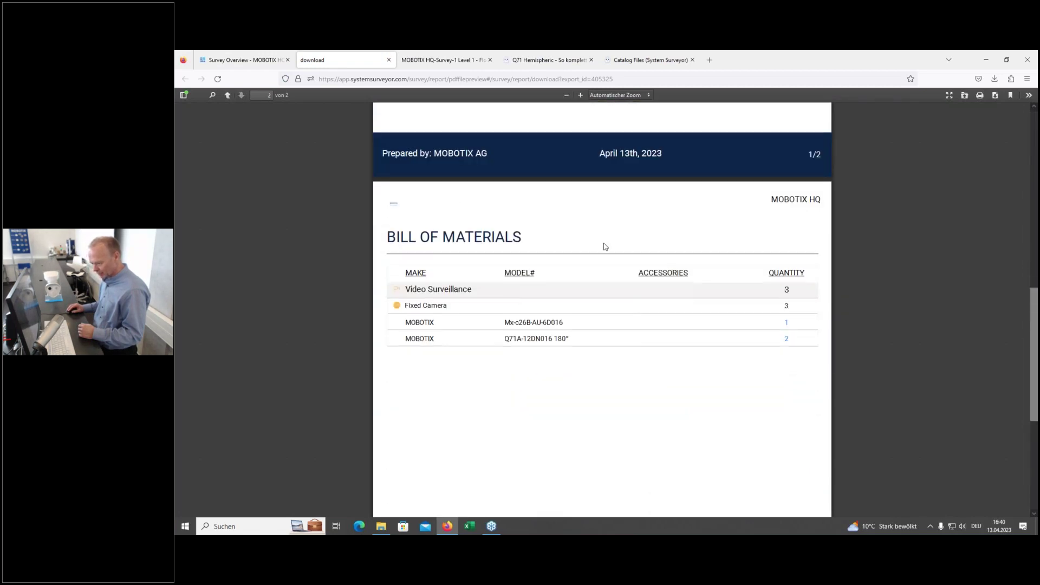
scroll(604, 247, down, 2)
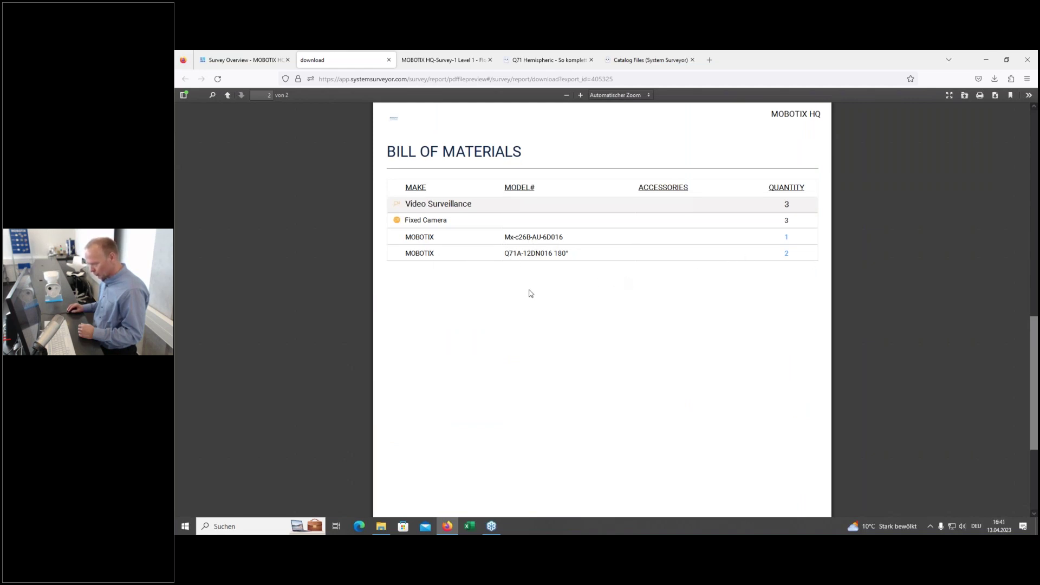
scroll(537, 290, up, 5)
scroll(538, 293, up, 1)
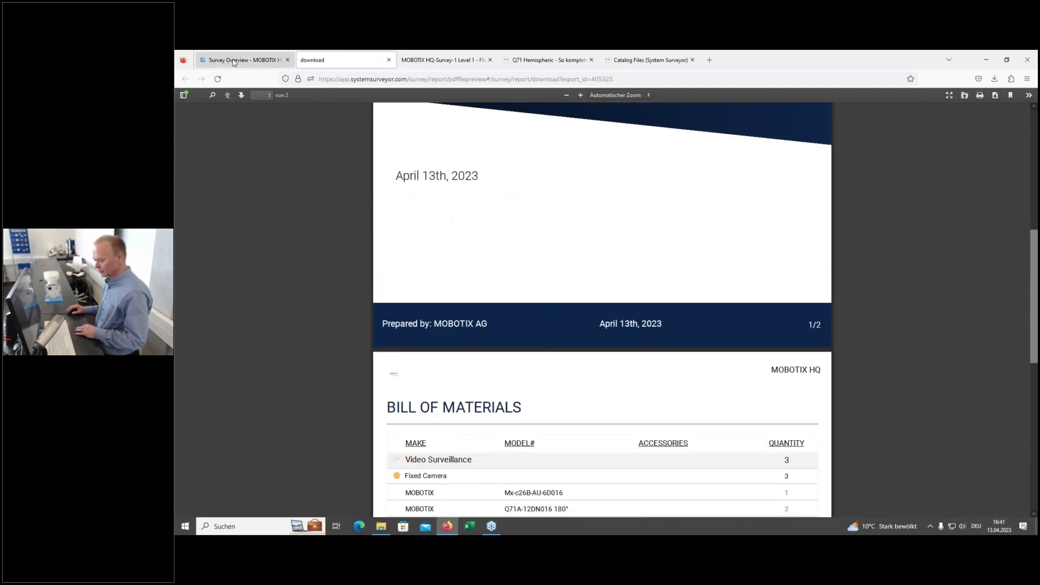
click(233, 61)
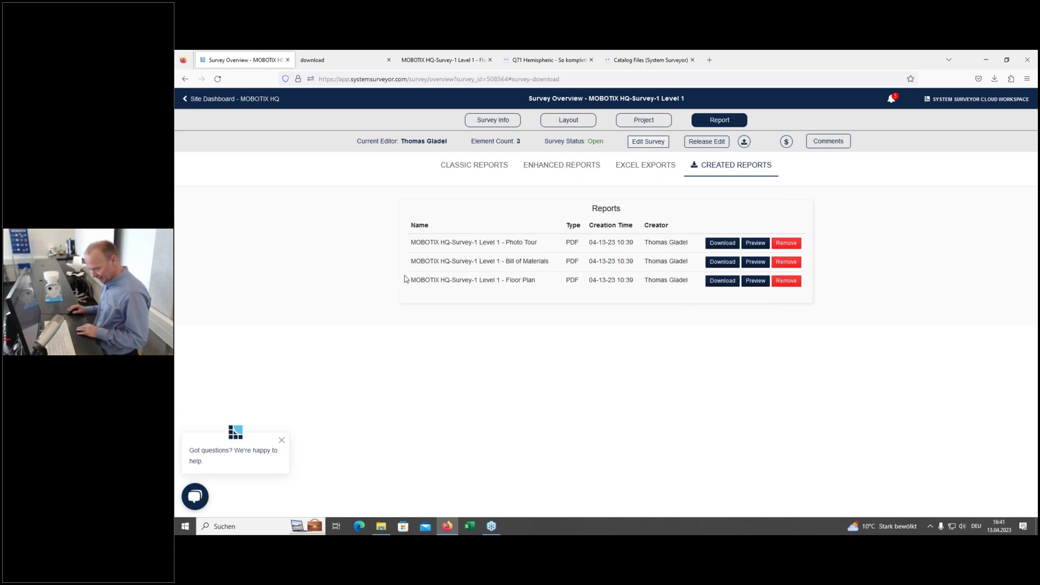
Step: Preview the Photo Tour PDF down to FCAM-001's snapshot, then return to the reports page
click(760, 245)
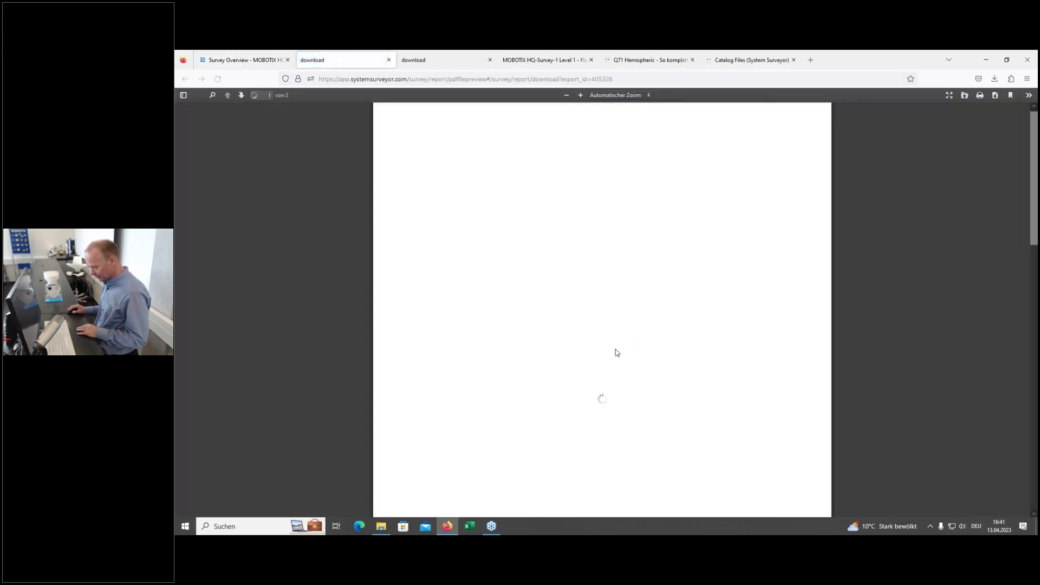
scroll(609, 377, down, 10)
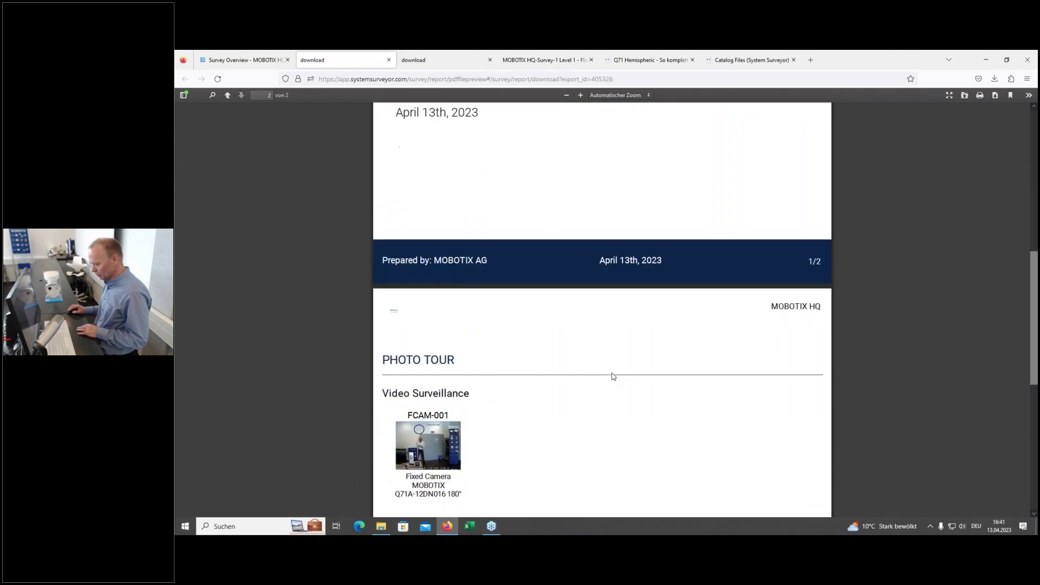
scroll(614, 376, down, 3)
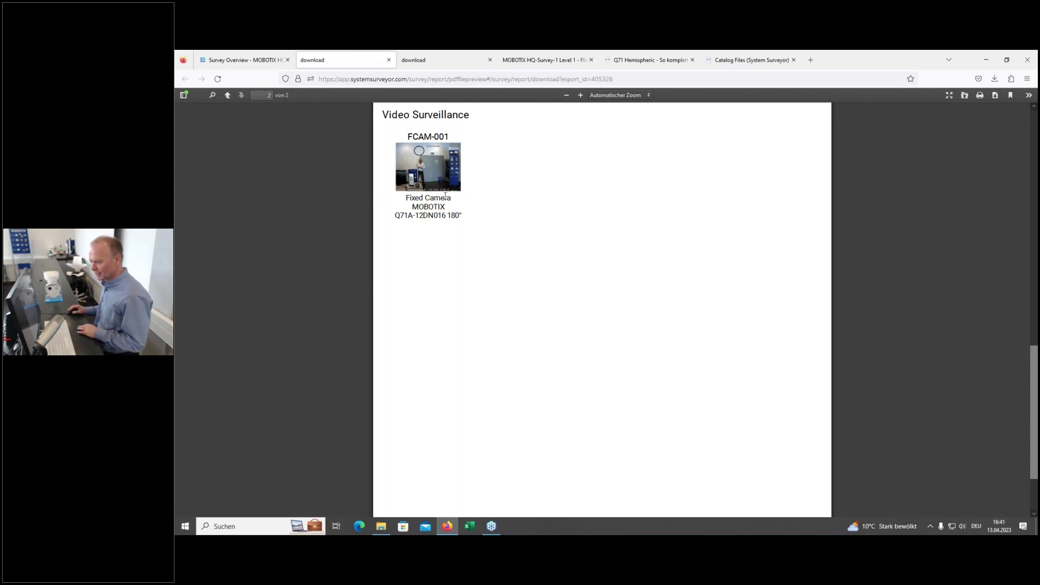
key(ctrl+Page_Up)
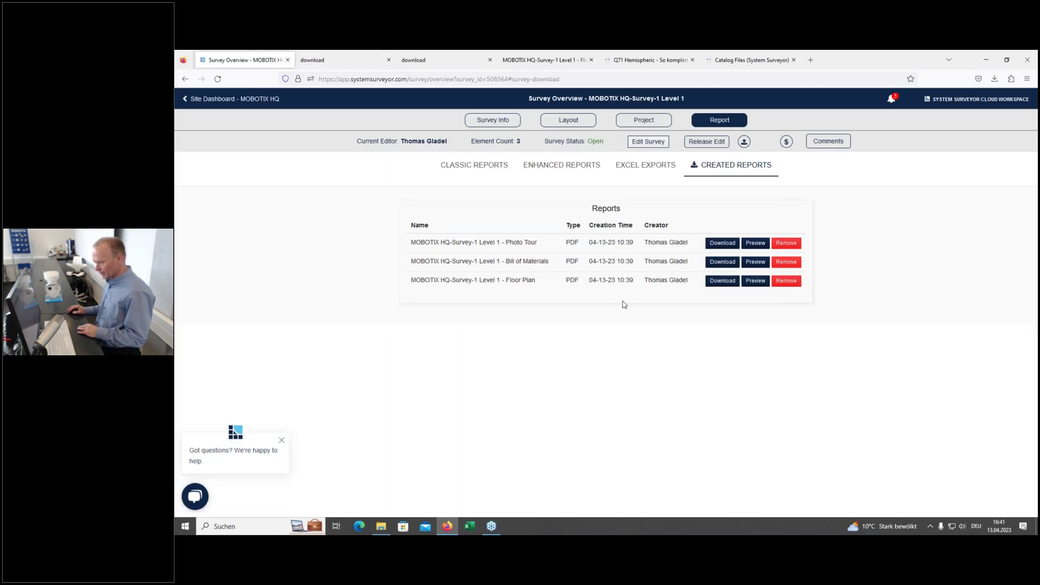
Step: Export the Bill of Materials to Excel and download the .xlsx from Created Reports
click(643, 172)
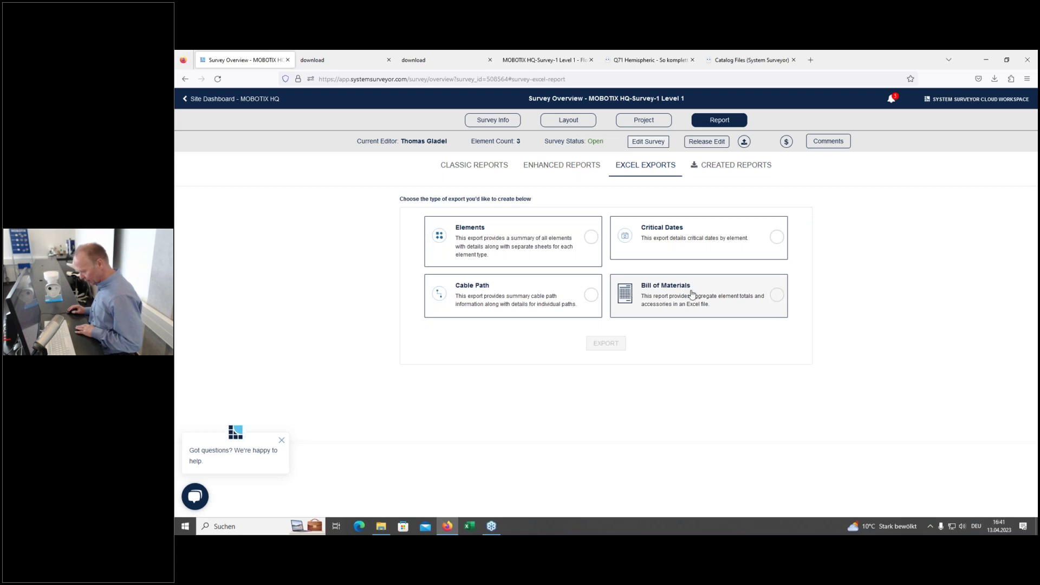
click(775, 296)
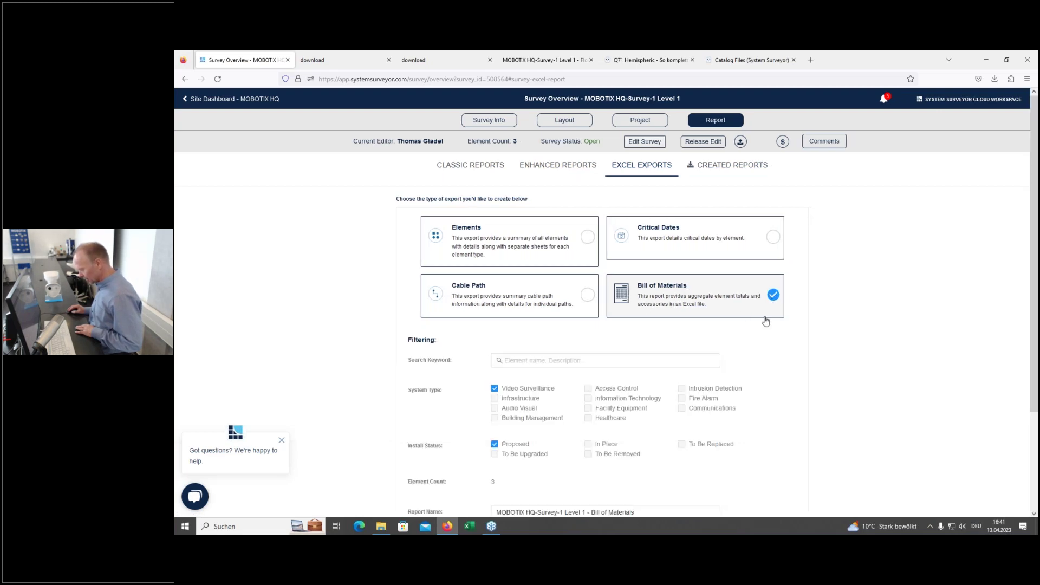
scroll(758, 357, down, 3)
click(613, 421)
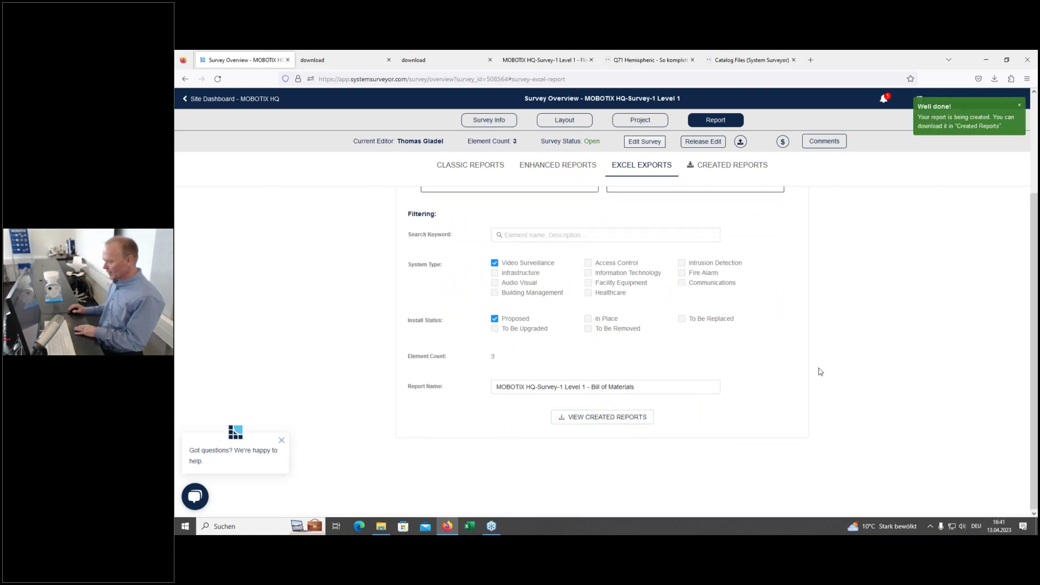
scroll(817, 368, up, 3)
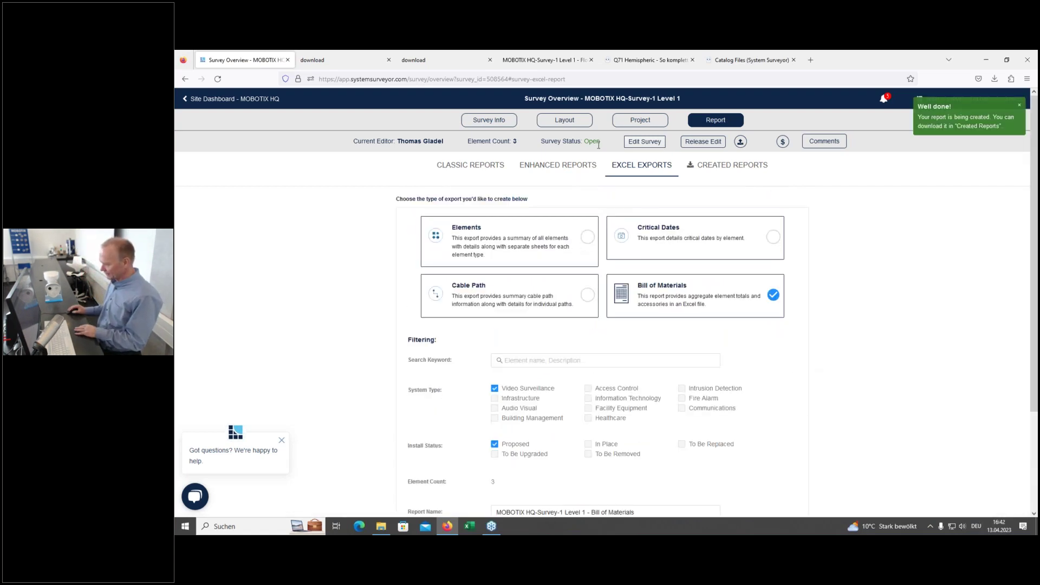
click(711, 169)
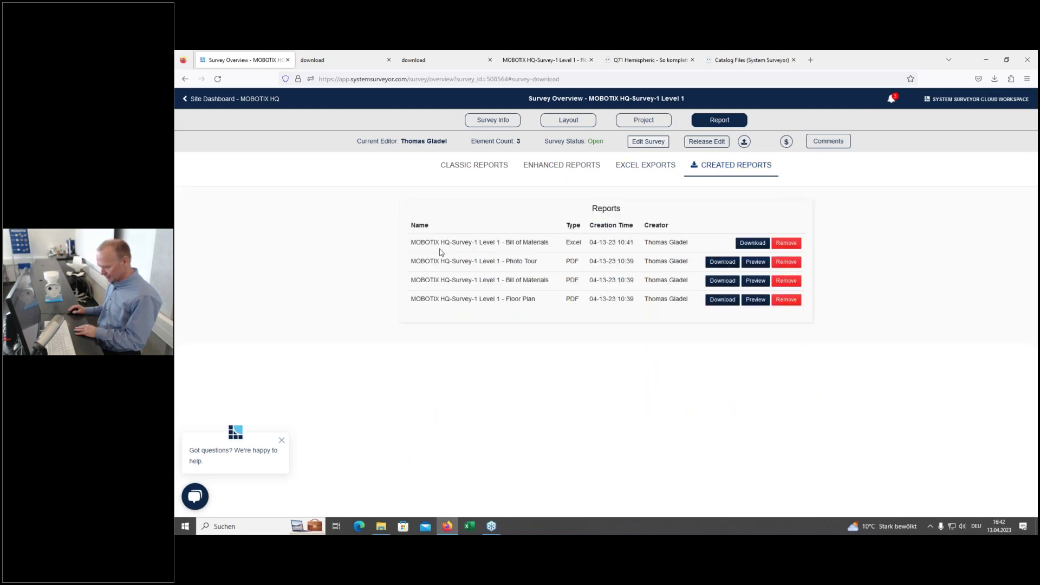
click(750, 245)
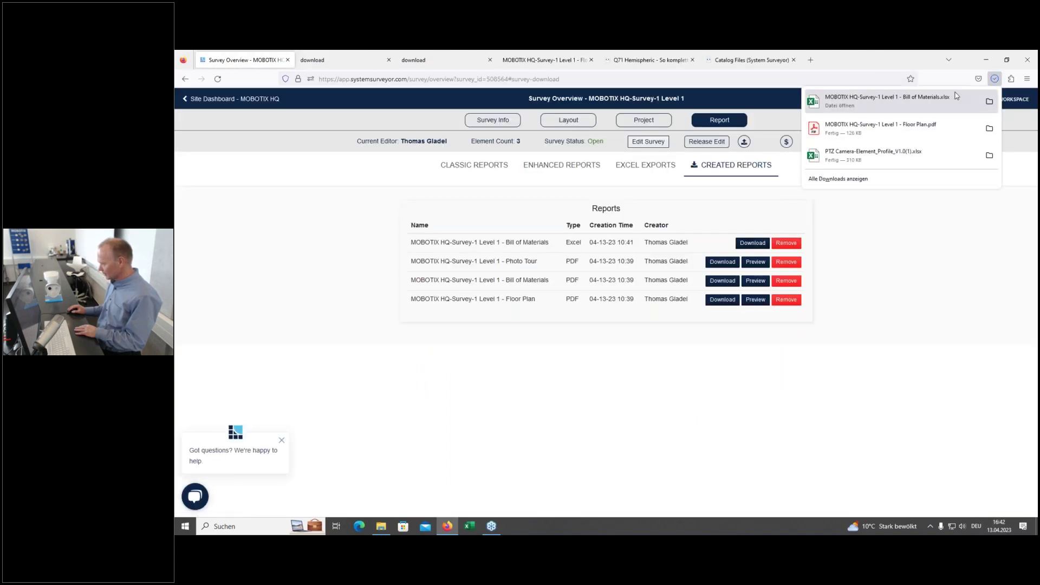
Step: Open the Bill of Materials workbook, check the 2 Q71A-12DN016 and 1 Mx-c26B-AU-6D016 lines, and close Excel
click(916, 102)
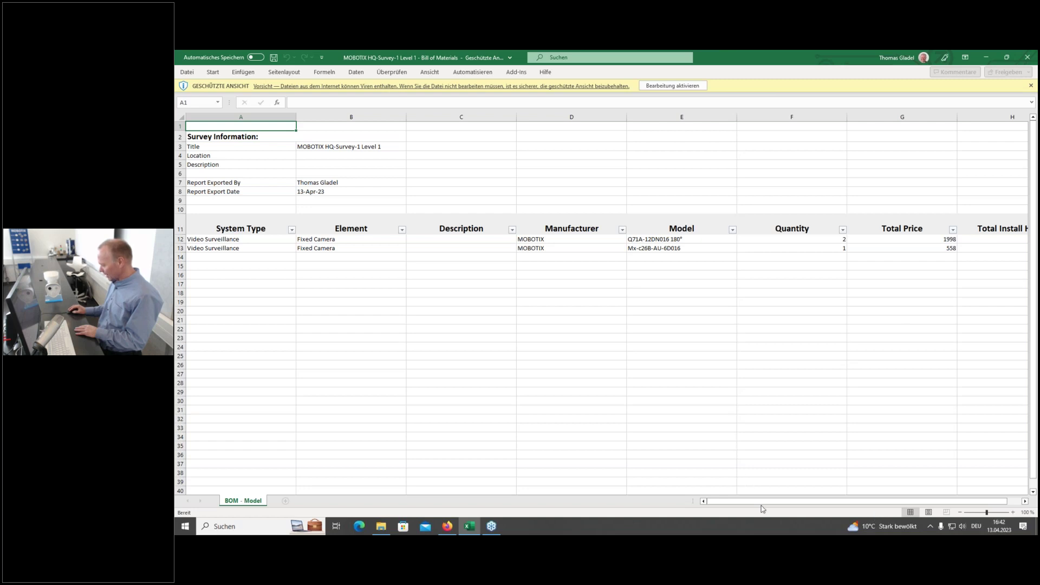
drag(758, 502, 773, 501)
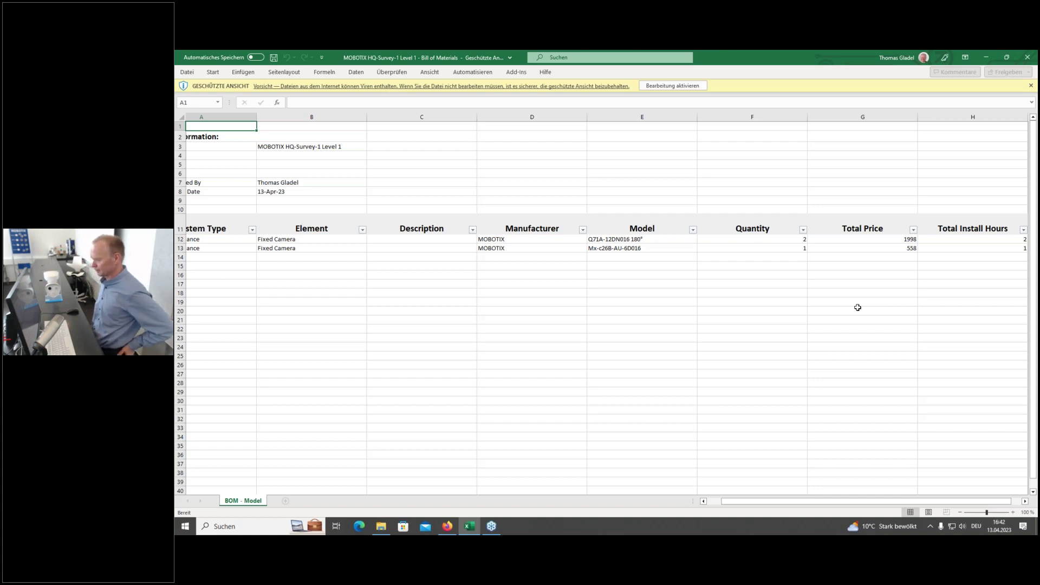
click(1028, 58)
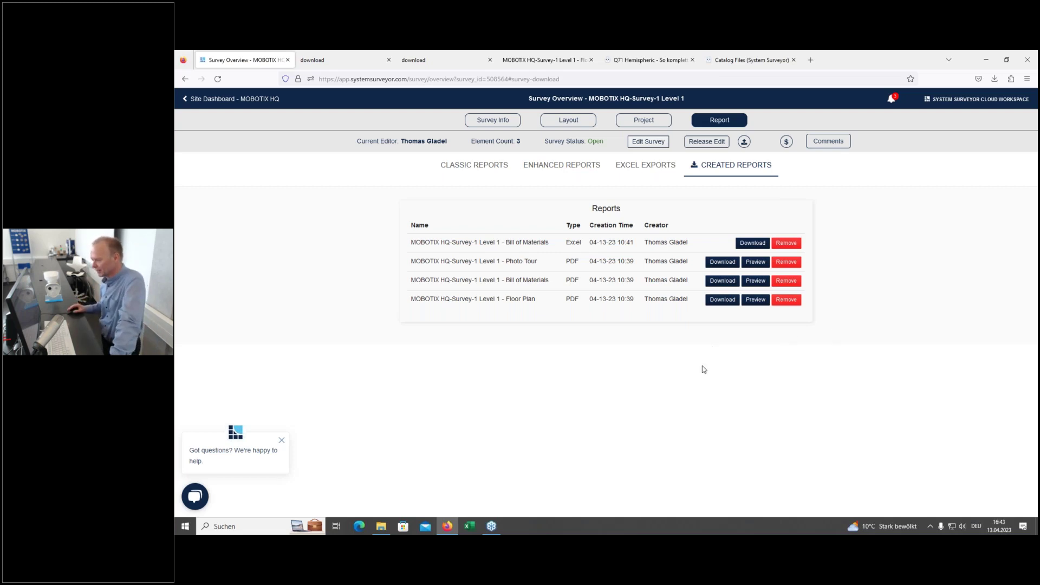
Step: From the MOBOTIX HQ site dashboard, begin a new survey to reach the survey source choices
click(194, 100)
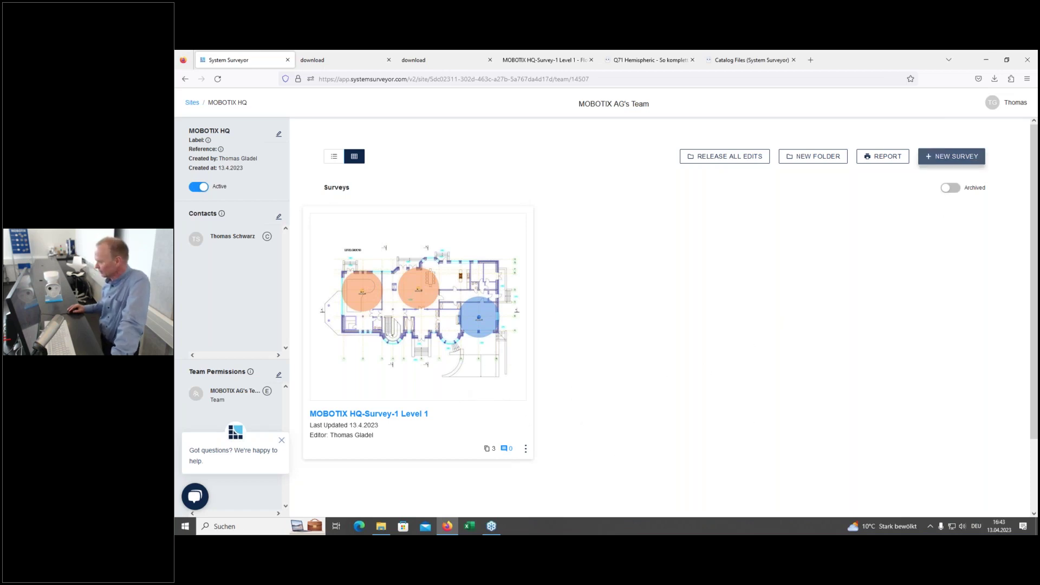
click(951, 156)
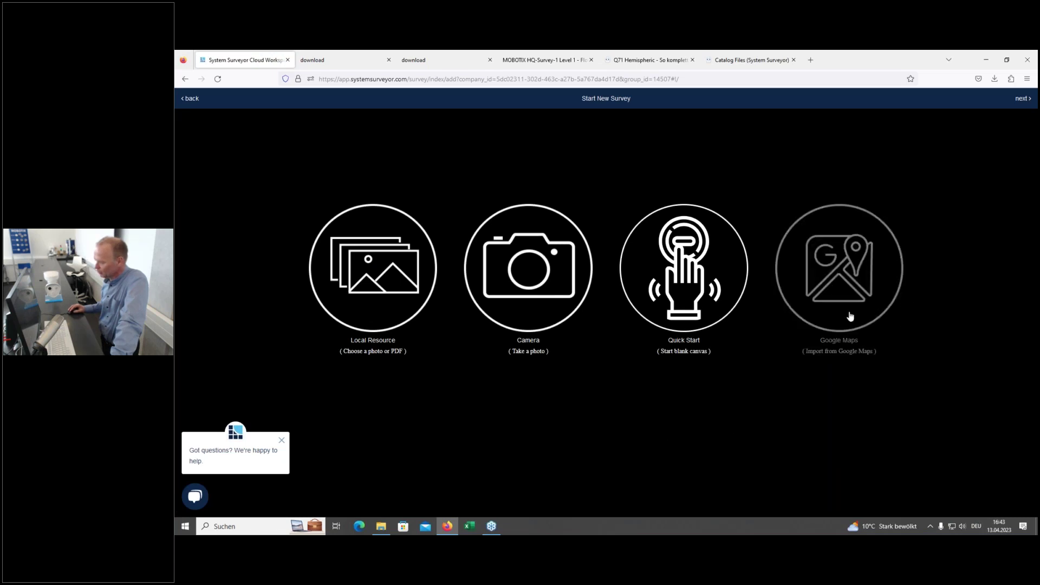
Step: Base the new survey on a Google Maps satellite image, allowing current-location access
click(841, 276)
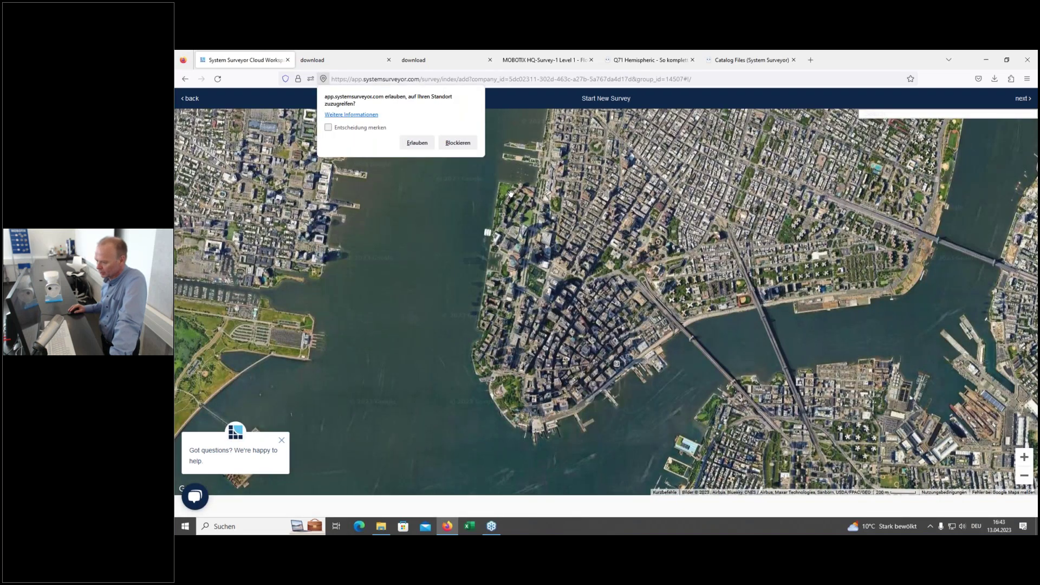
click(417, 142)
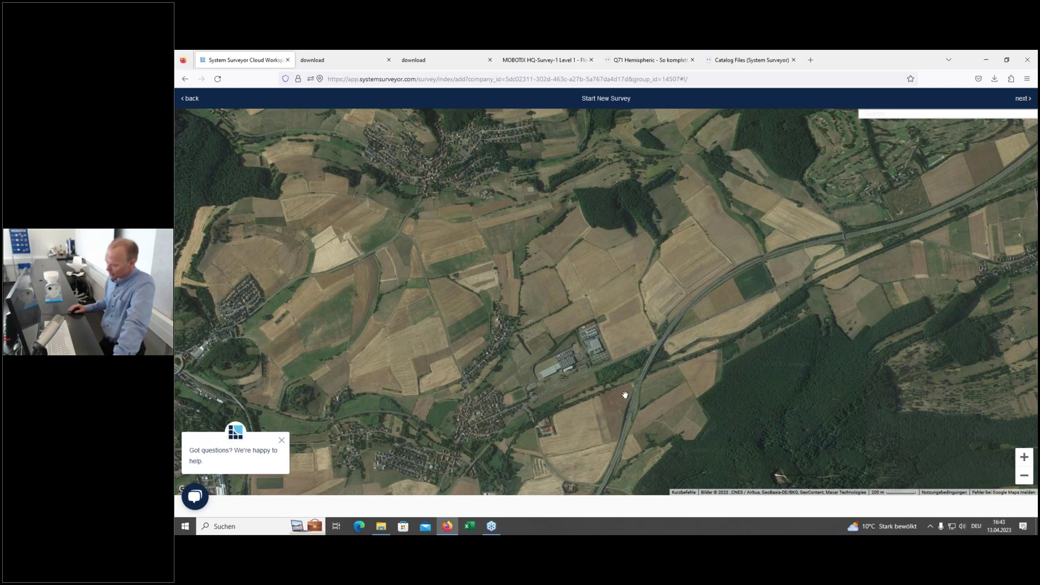
drag(625, 394, 616, 297)
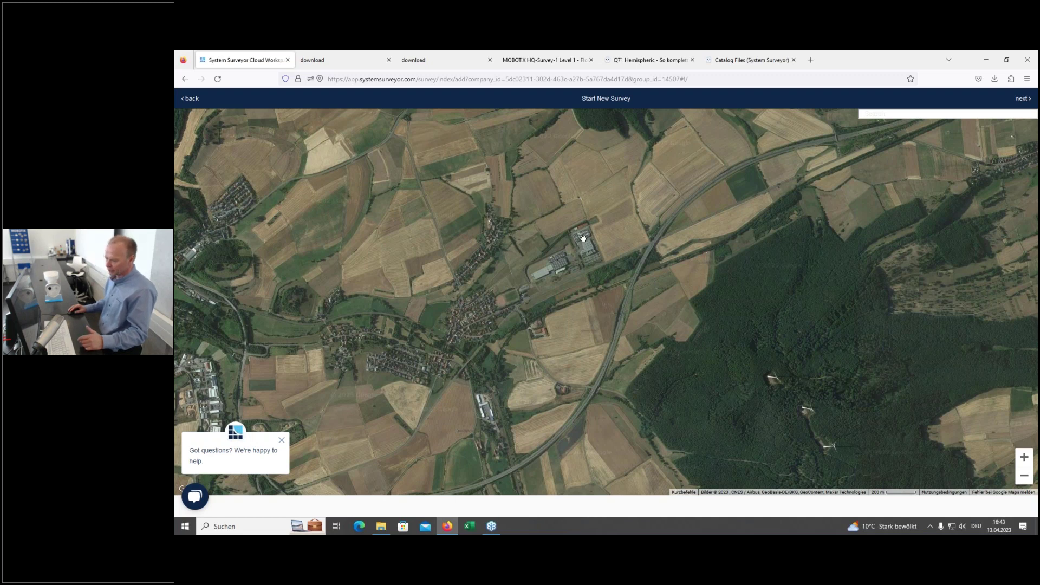
Step: Search the map for 'frankfurt oper' and jump to Oper Frankfurt
click(936, 115)
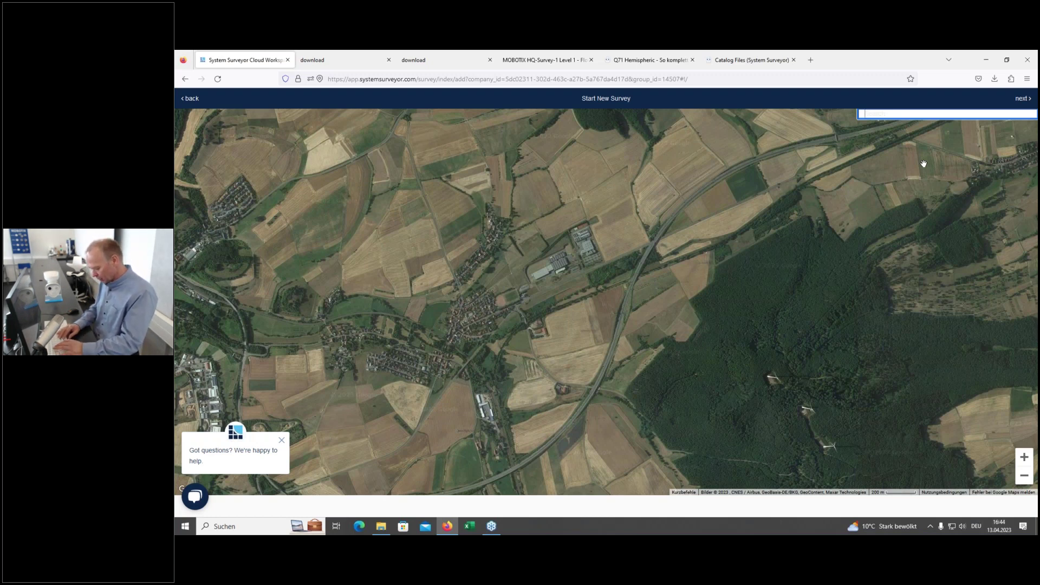
text(frank)
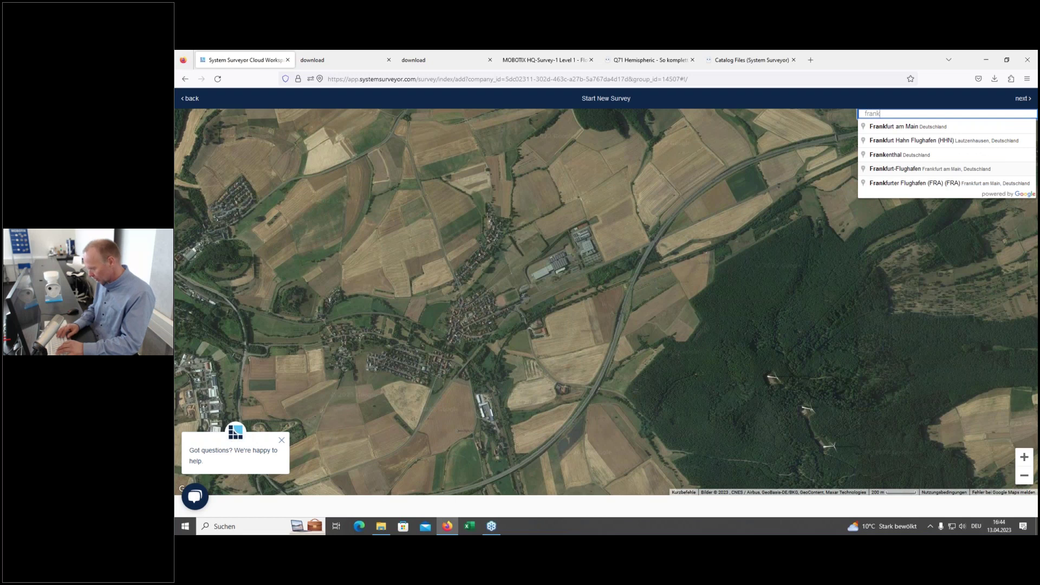
text(furt oper)
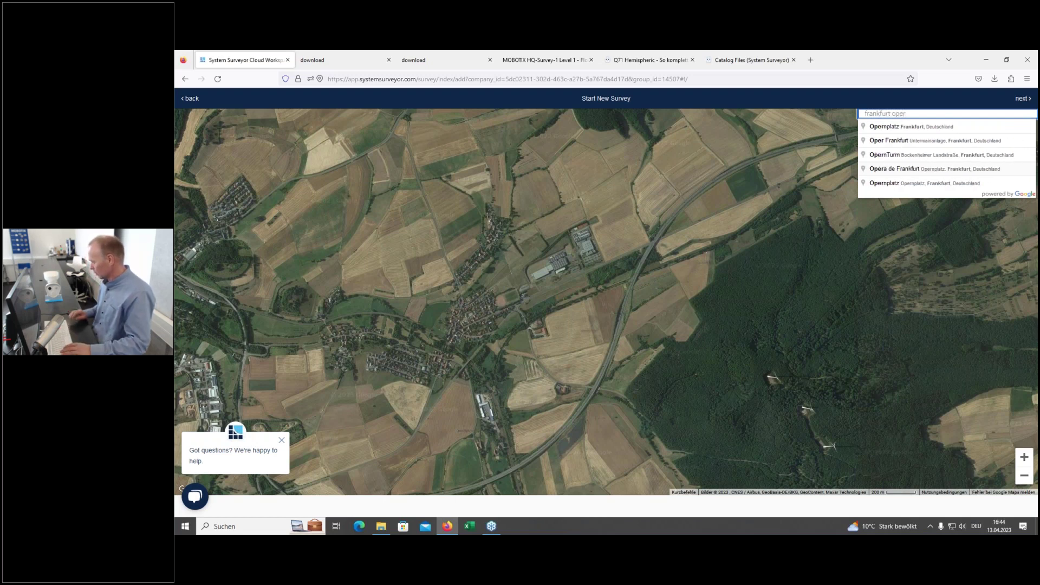
click(926, 142)
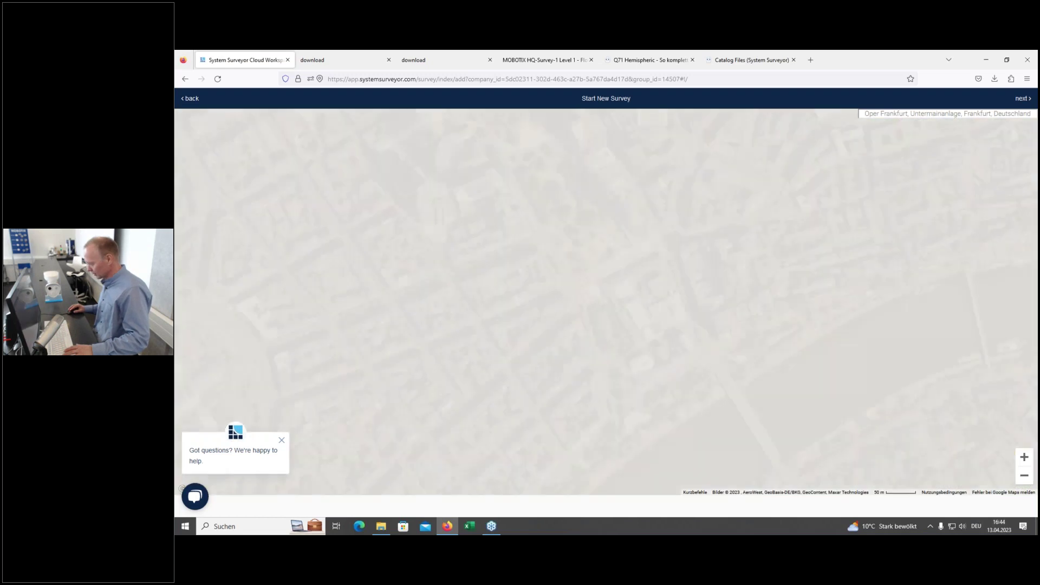
scroll(645, 332, up, 3)
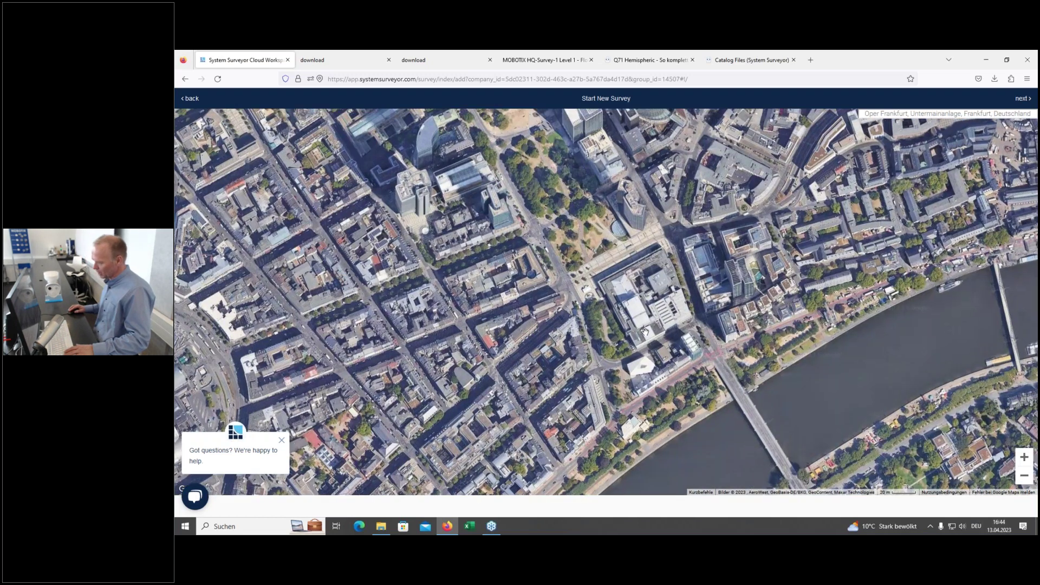
scroll(645, 332, down, 1)
scroll(645, 332, down, 1)
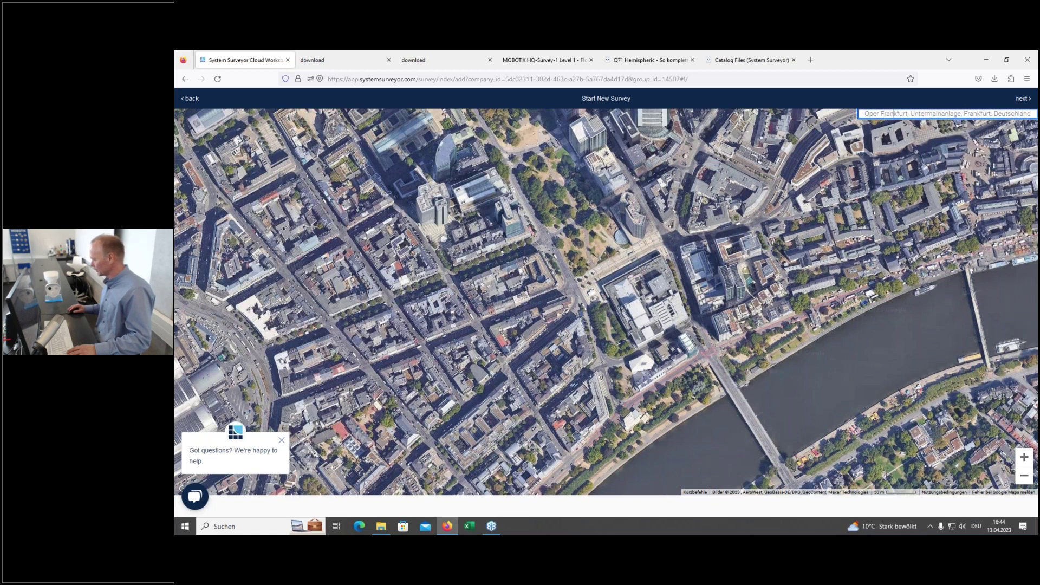
Step: Replace the search with 'Winnweiler' to move the map there
drag(866, 113, 1032, 113)
text(W)
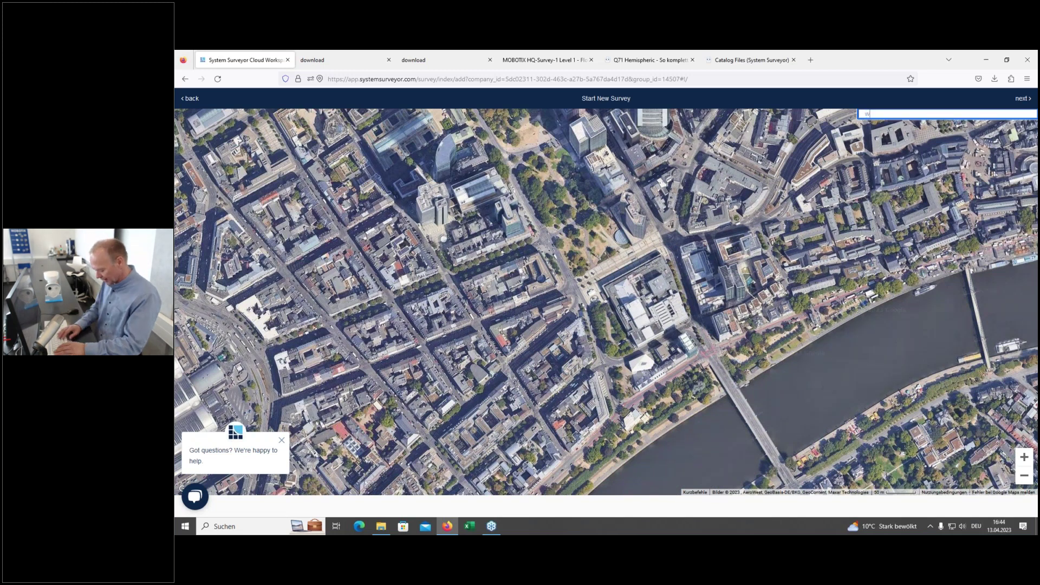
text(innweiler)
key(Return)
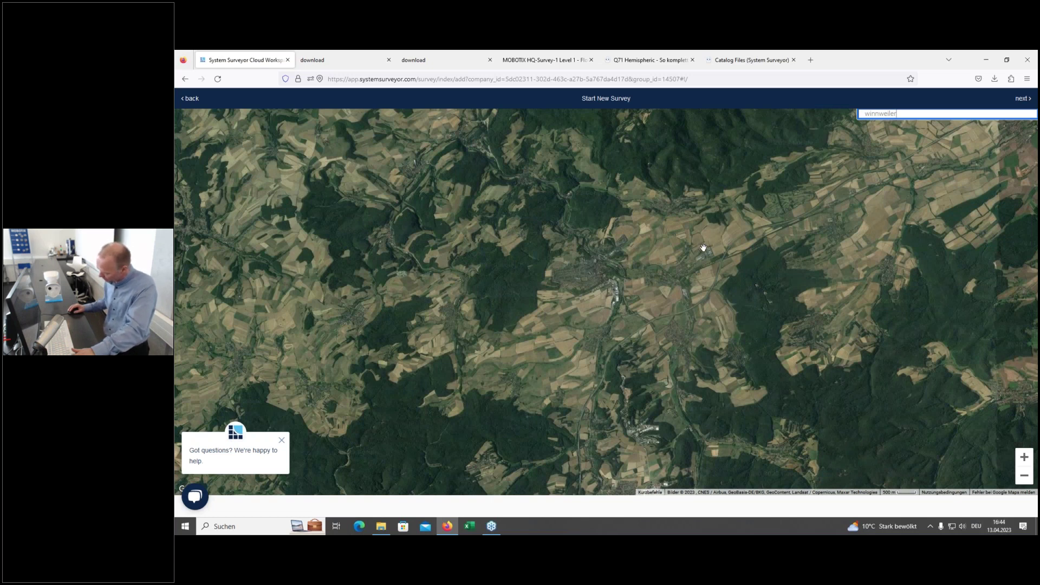
Step: Frame the MOBOTIX office complex and its southern car park, then proceed to Review and settings
click(712, 271)
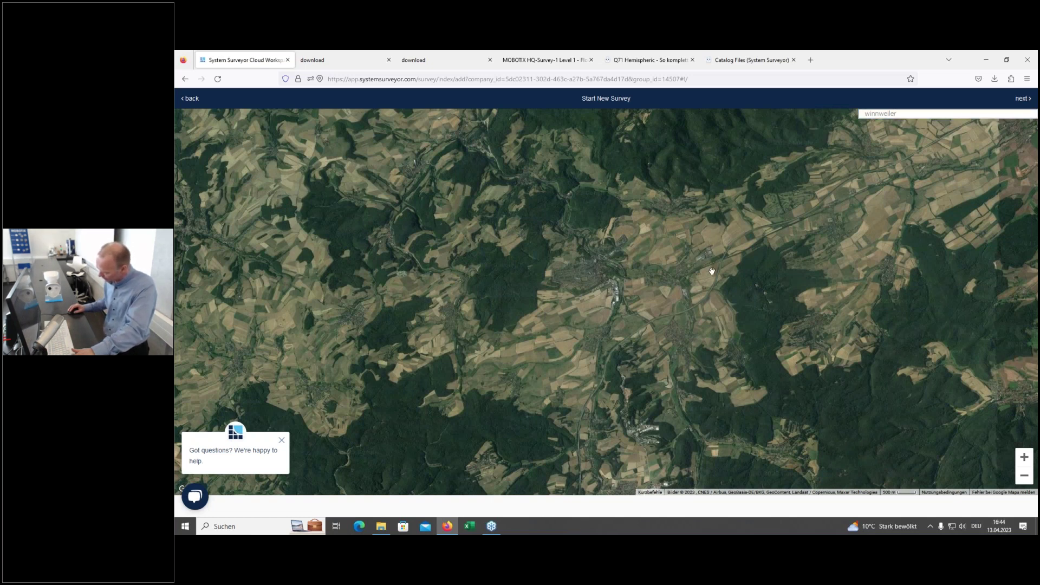
scroll(650, 238, up, 3)
scroll(648, 236, up, 2)
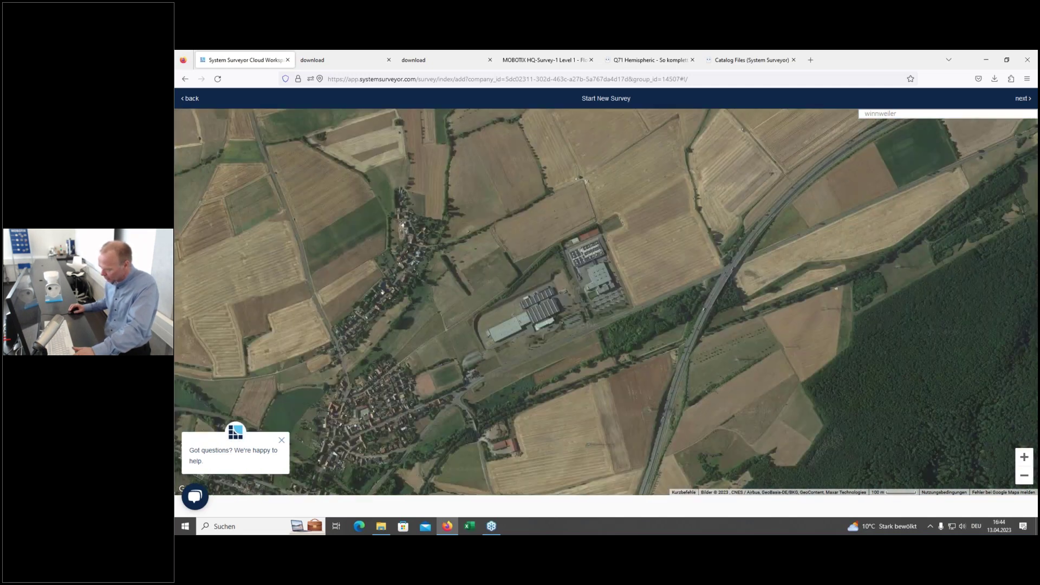
scroll(683, 260, up, 1)
drag(683, 260, 720, 222)
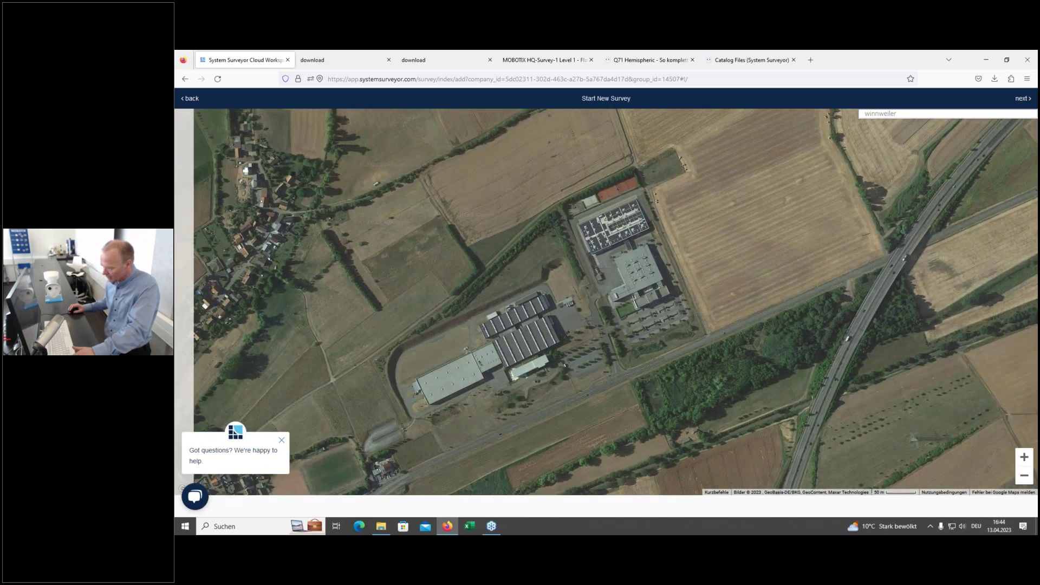
scroll(742, 232, up, 2)
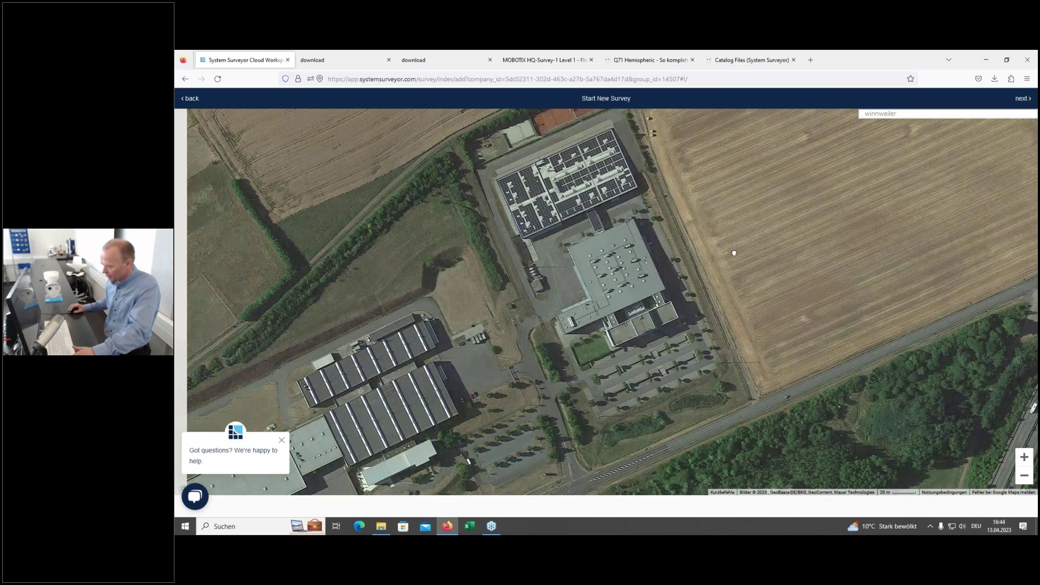
scroll(657, 274, up, 2)
drag(867, 228, 1008, 219)
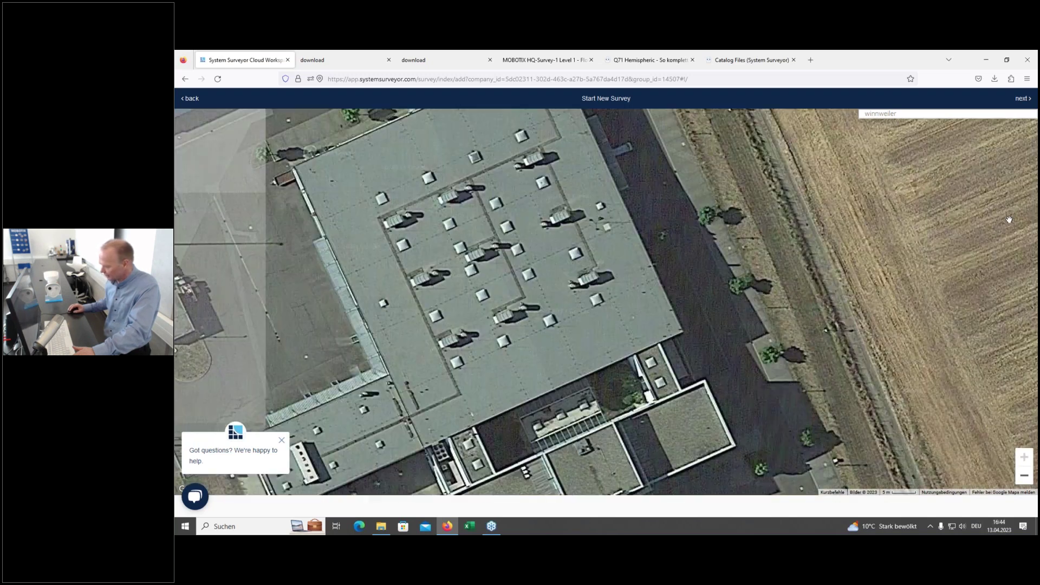
scroll(1008, 219, down, 1)
drag(870, 271, 866, 110)
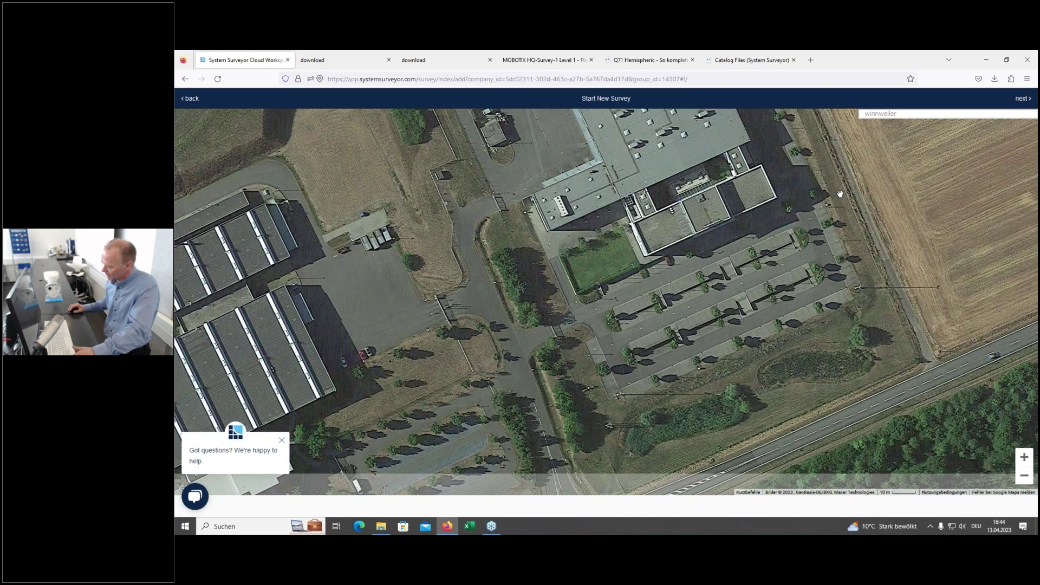
drag(612, 277, 576, 301)
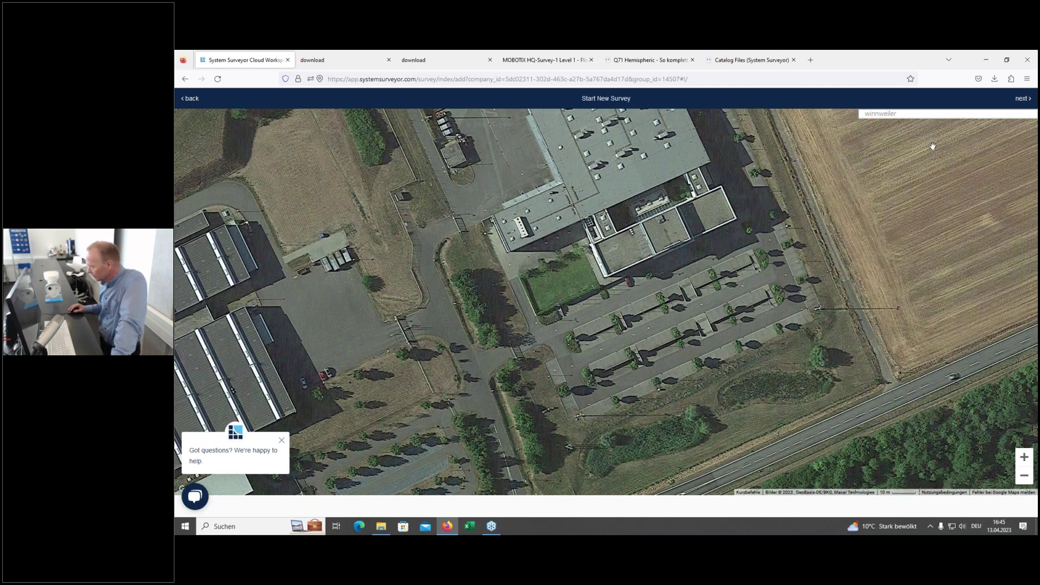
click(1019, 101)
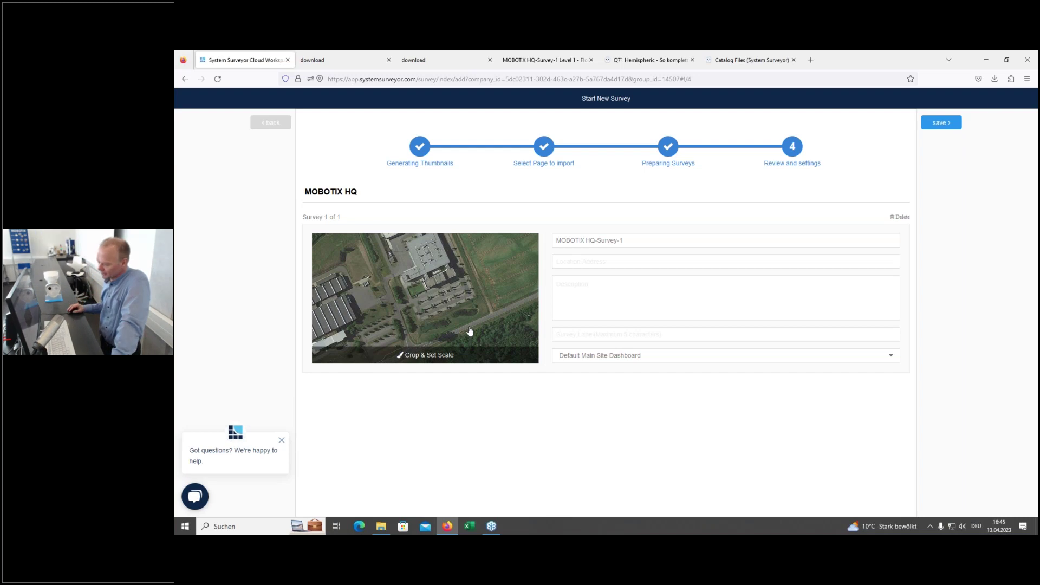
Step: Save the MOBOTIX HQ-Survey-1 satellite survey from the Review and settings page
click(942, 124)
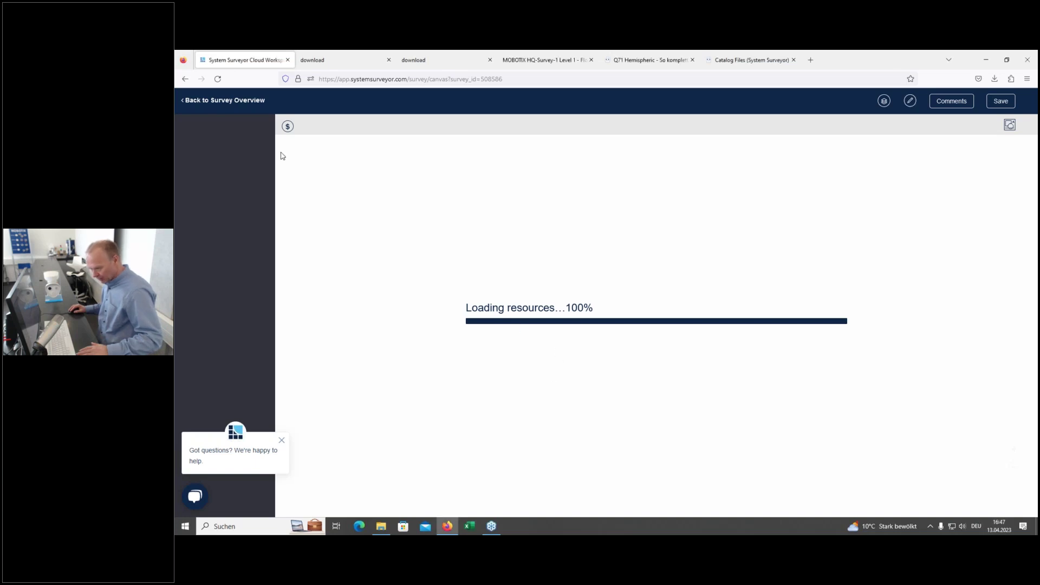
Step: Return to the MOBOTIX HQ site dashboard and open the aerial MOBOTIX HQ-Survey-1 survey
click(217, 79)
click(186, 79)
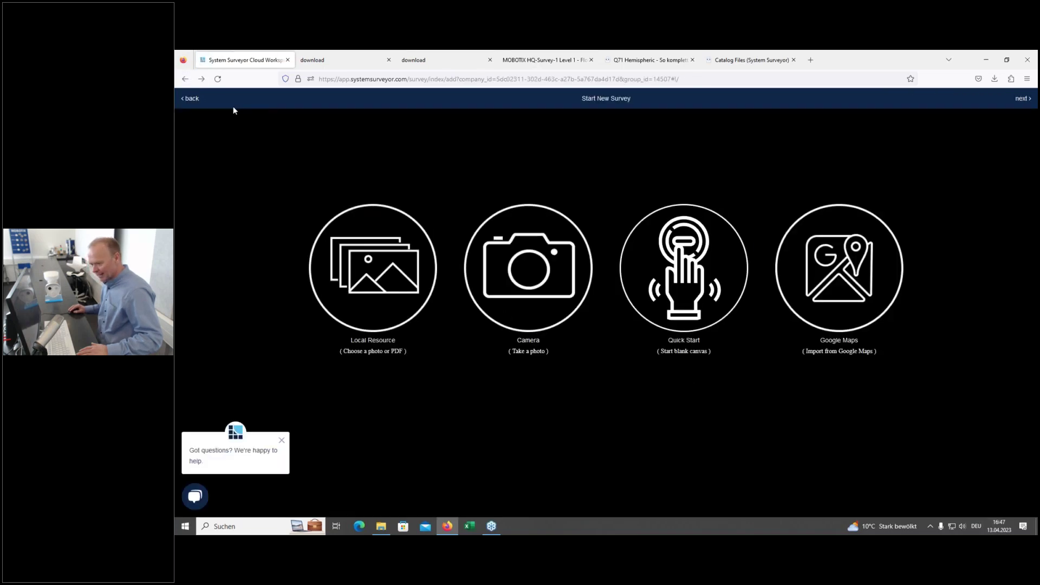
click(190, 98)
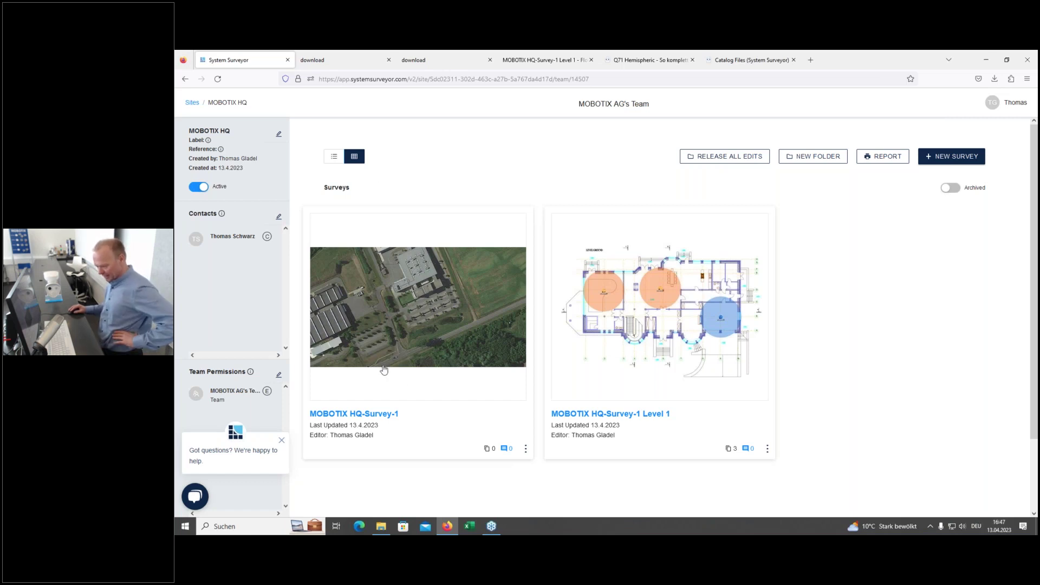
click(398, 316)
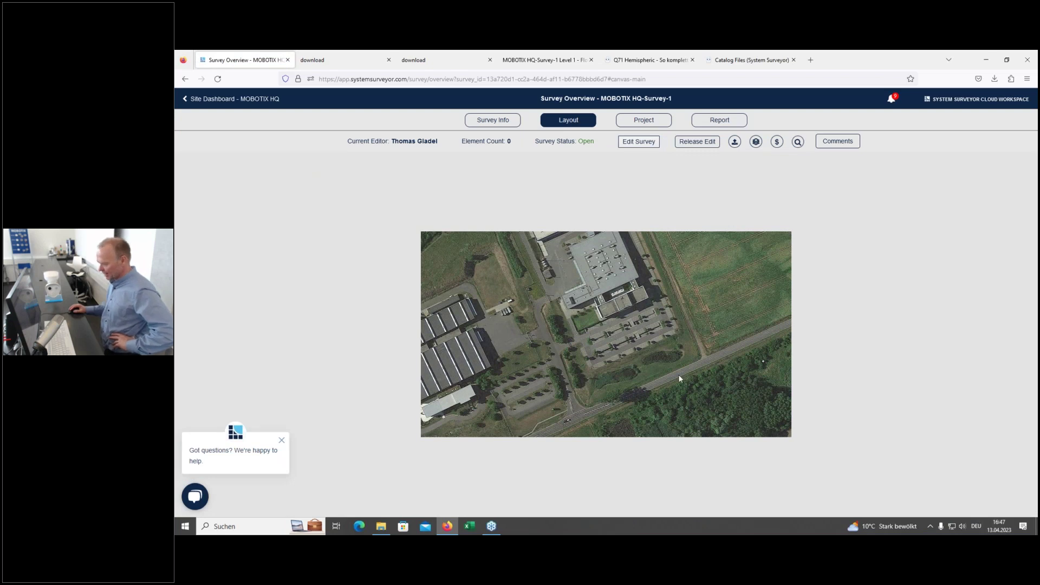
Step: Zoom the aerial layout toward the car park and enter Edit Survey mode
scroll(678, 374, up, 4)
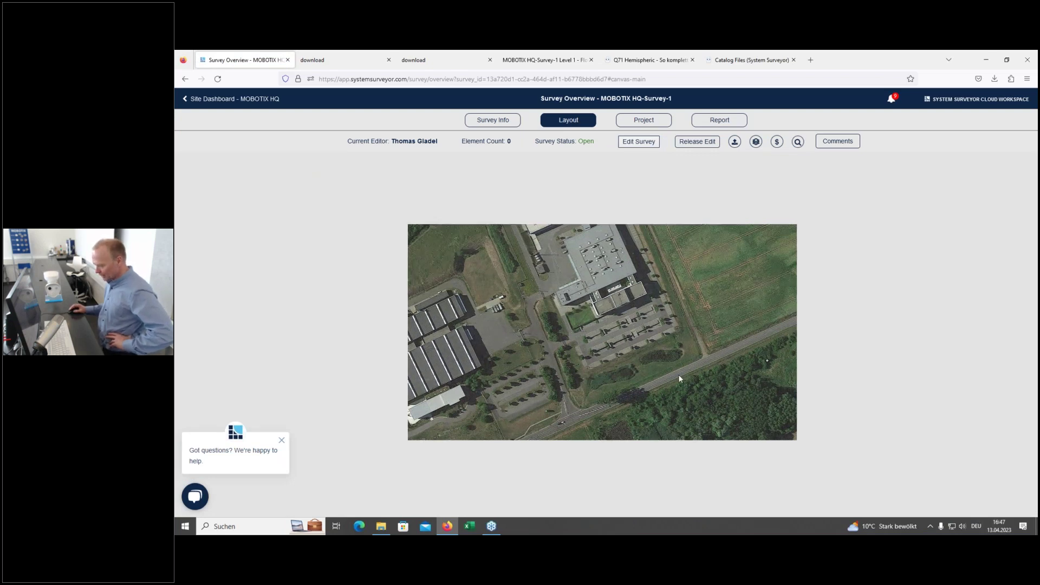
scroll(678, 375, up, 4)
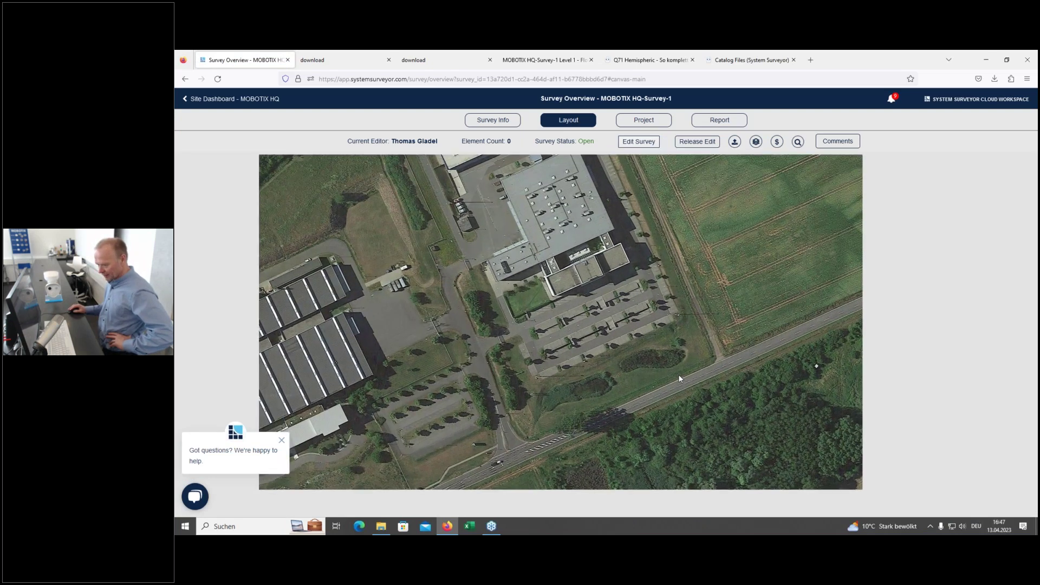
drag(661, 373, 785, 412)
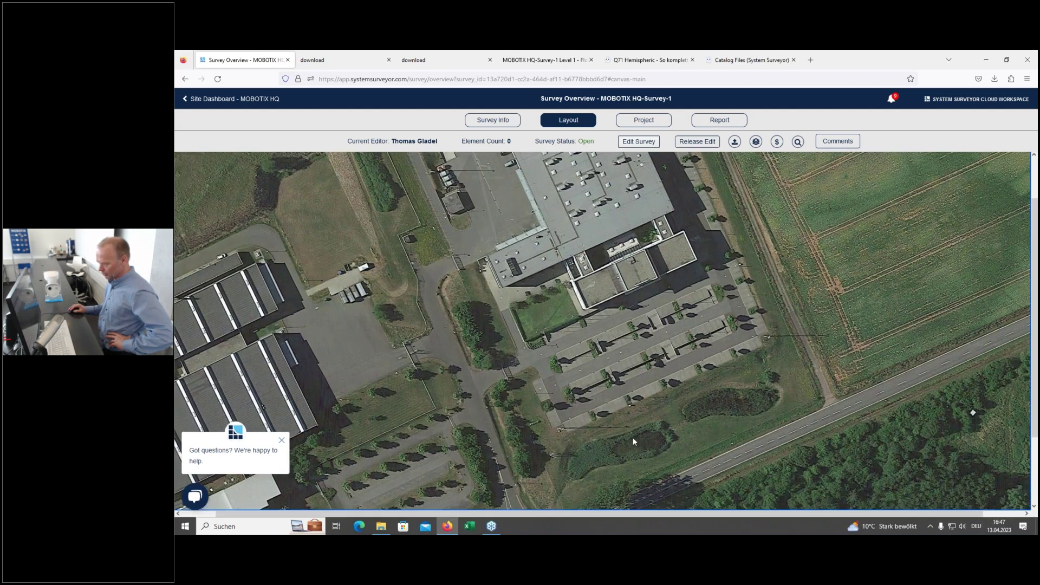
click(640, 141)
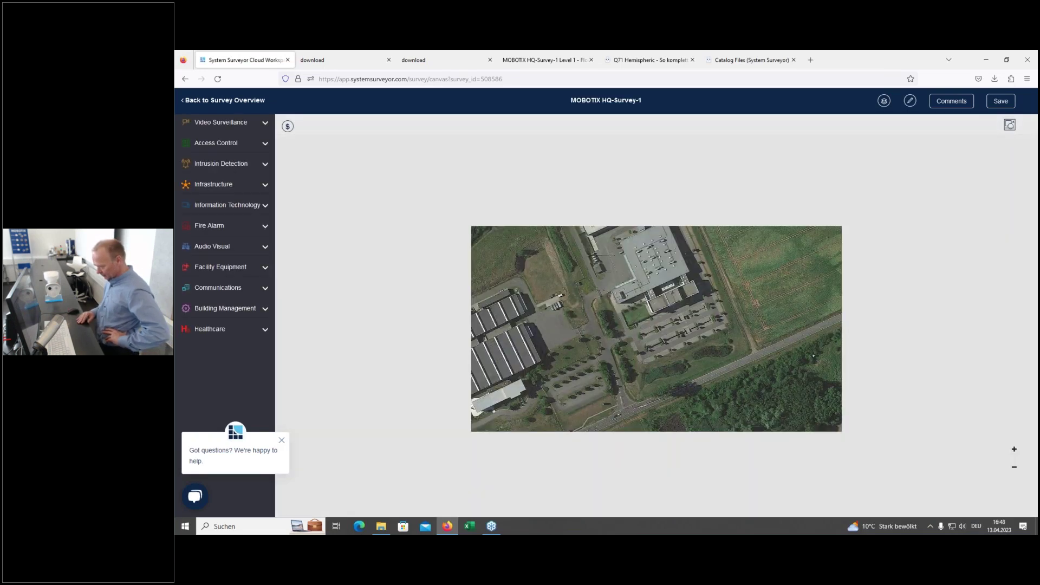
Step: Place a Video Surveillance fixed camera, FCAM-001, on the building and open its attributes
scroll(644, 354, up, 3)
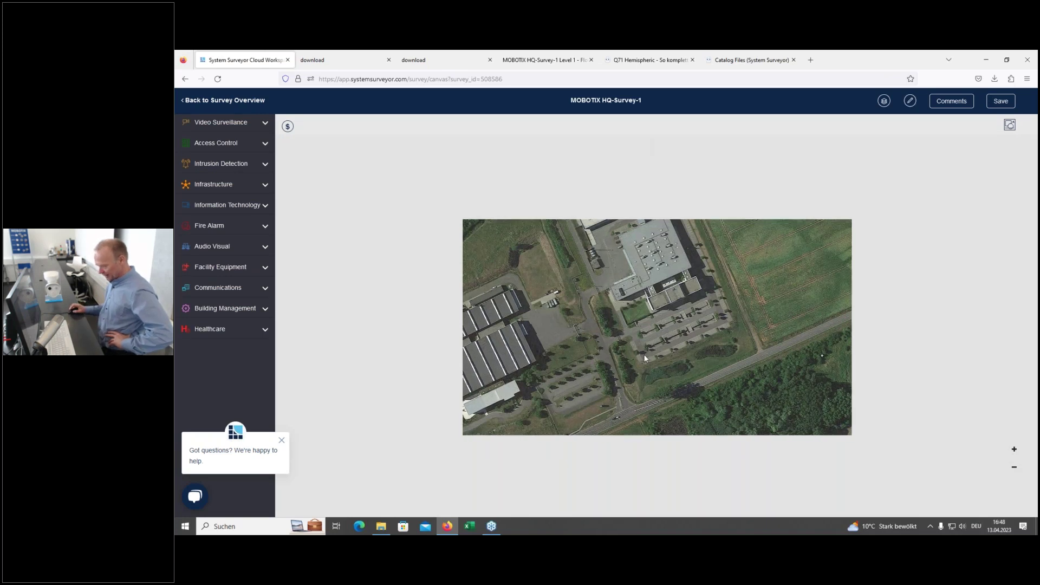
scroll(645, 351, up, 2)
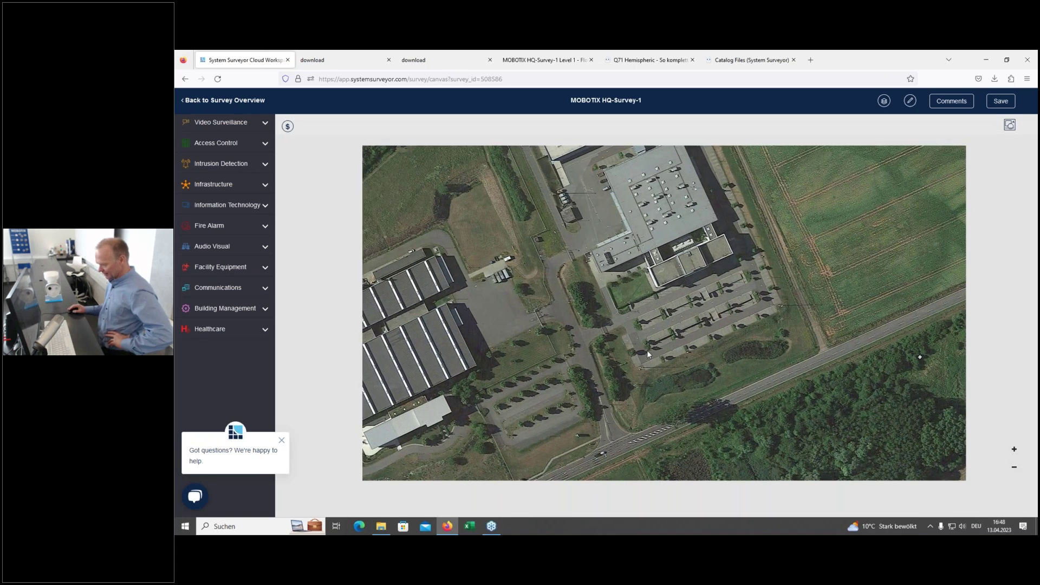
scroll(647, 349, up, 2)
scroll(647, 350, up, 3)
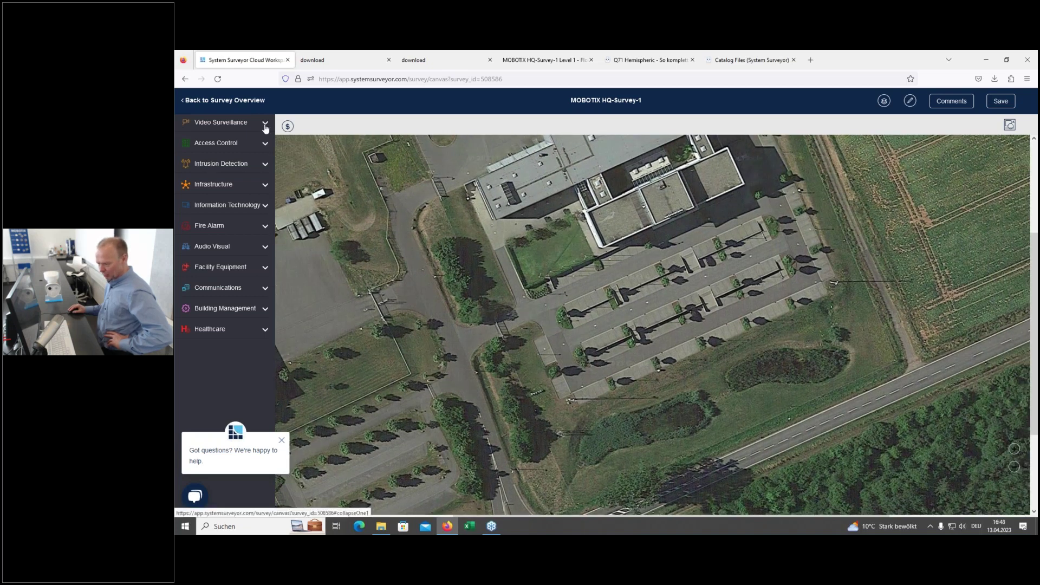
click(266, 126)
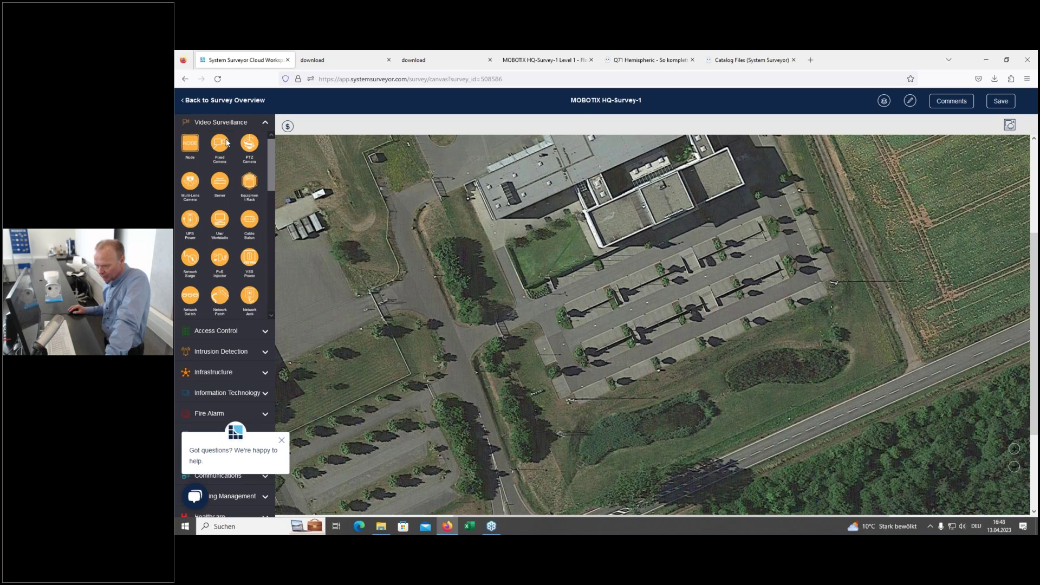
drag(221, 144, 658, 217)
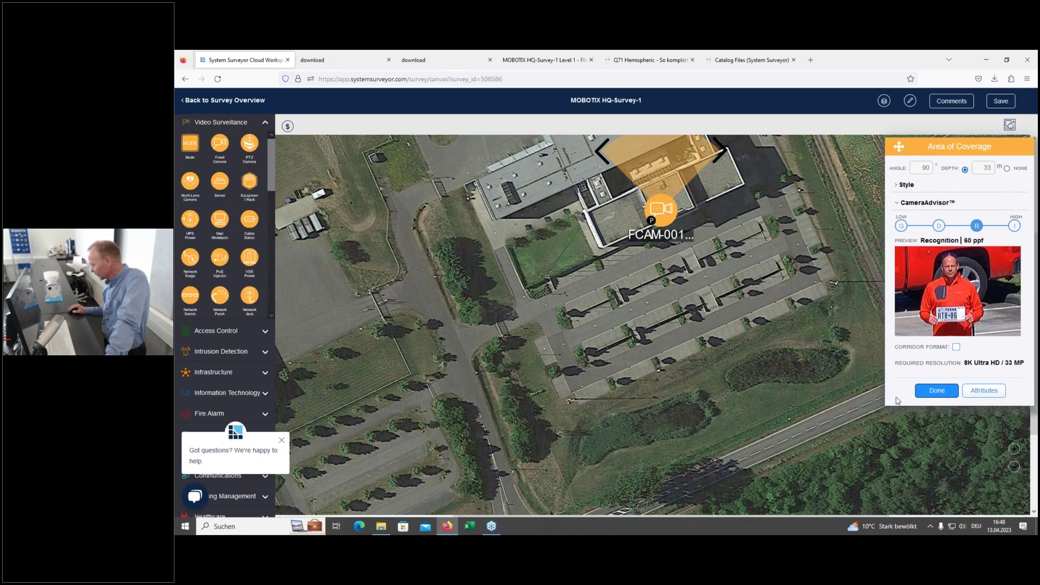
click(937, 391)
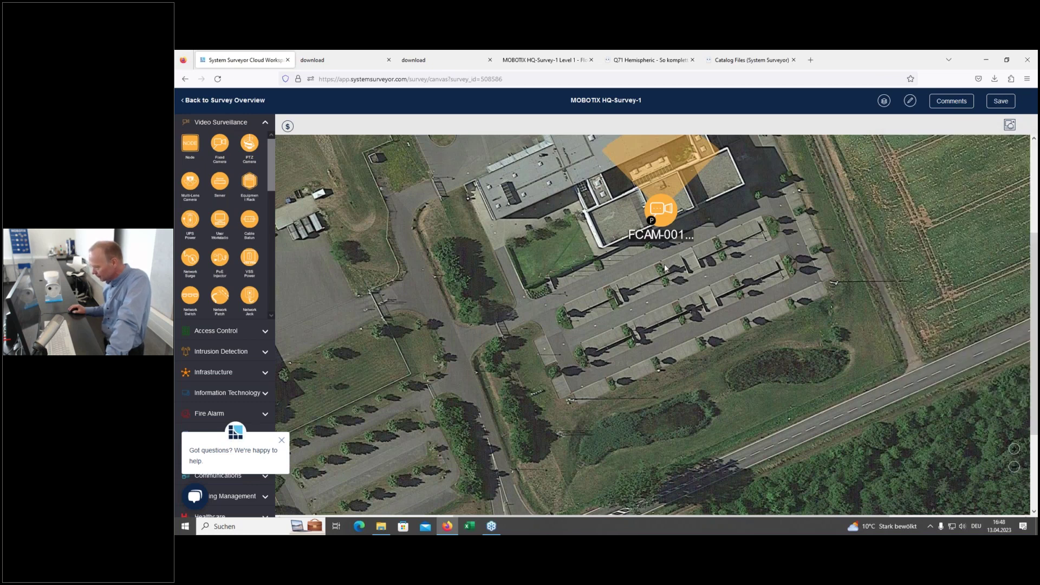
click(657, 215)
click(602, 187)
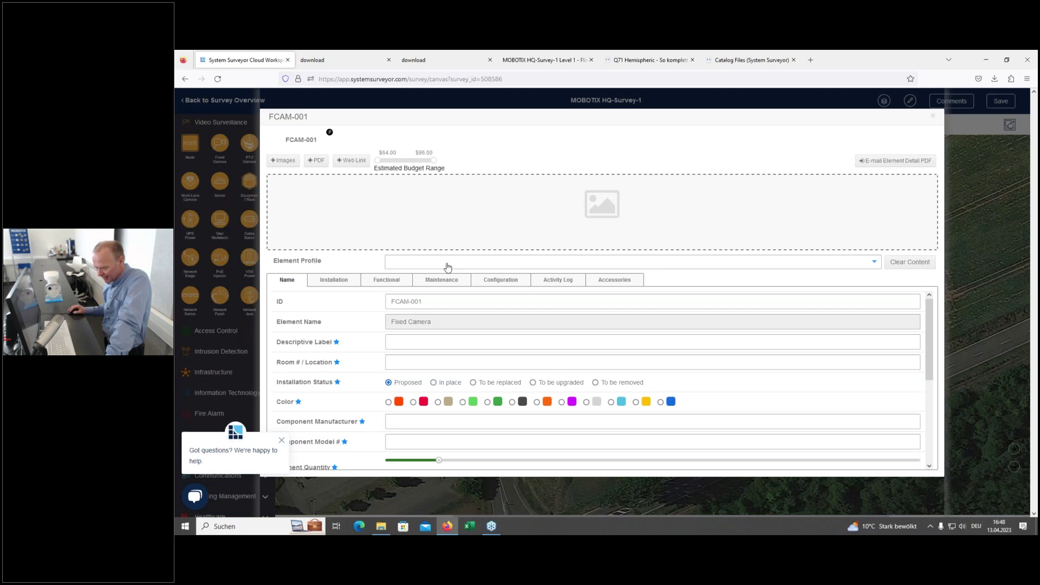
Step: Assign FCAM-001 the MOBOTIX Q71A-12DN016 180° element profile
click(874, 263)
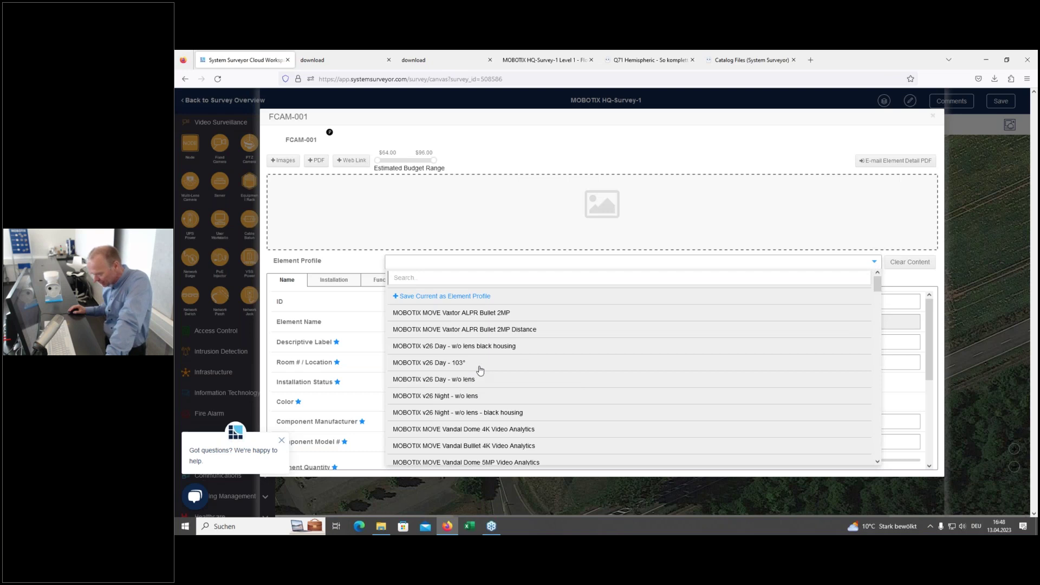
scroll(479, 360, down, 3)
scroll(479, 357, down, 5)
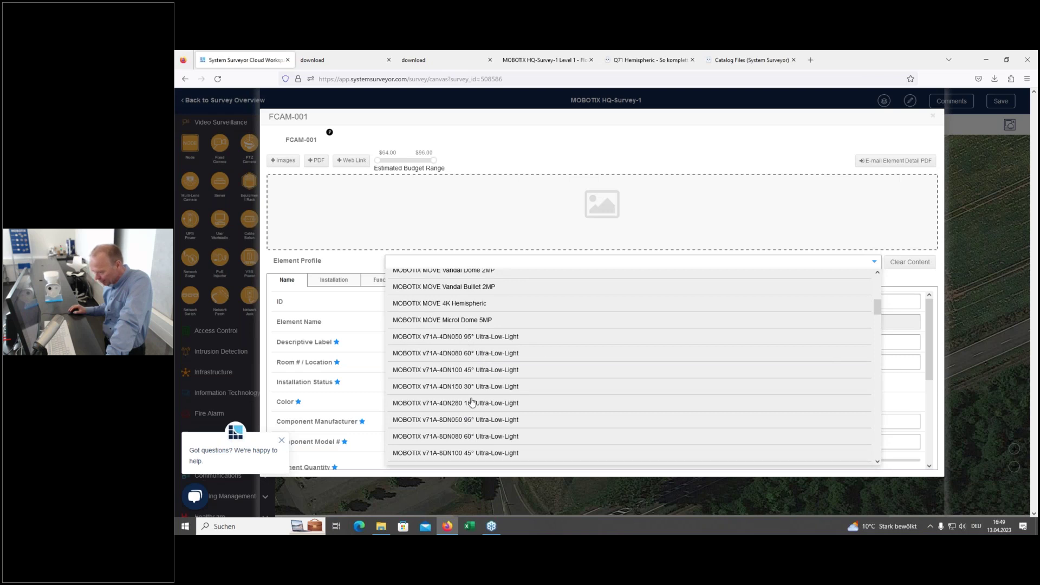
scroll(471, 401, down, 1)
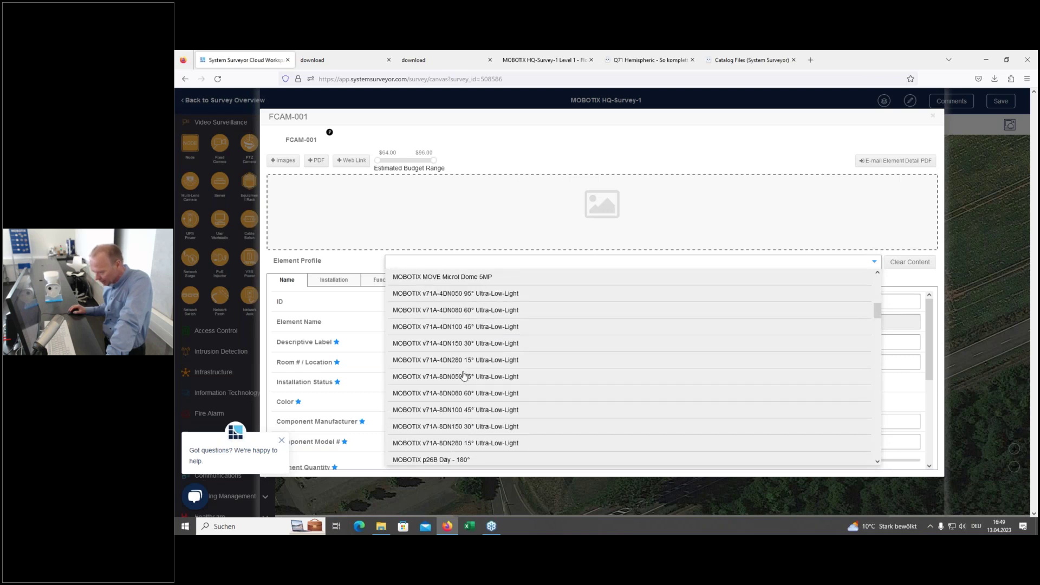
scroll(495, 357, down, 3)
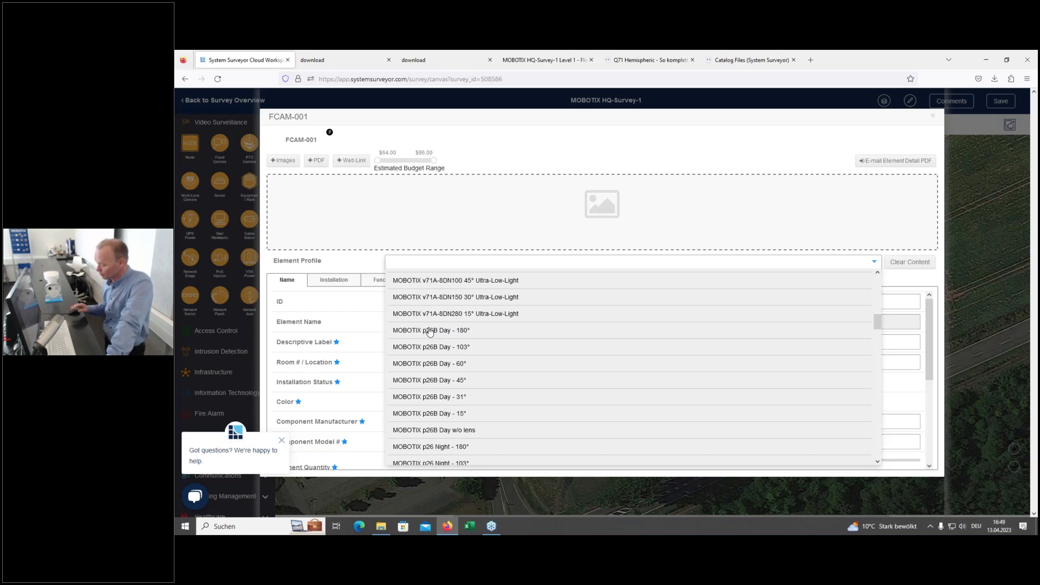
scroll(489, 371, down, 2)
scroll(489, 372, down, 4)
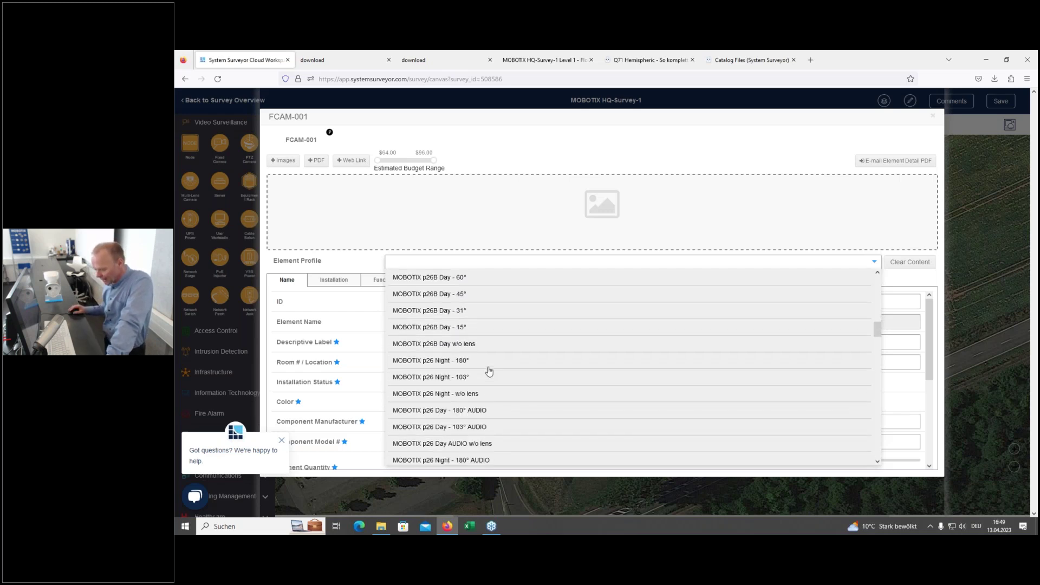
scroll(533, 377, down, 4)
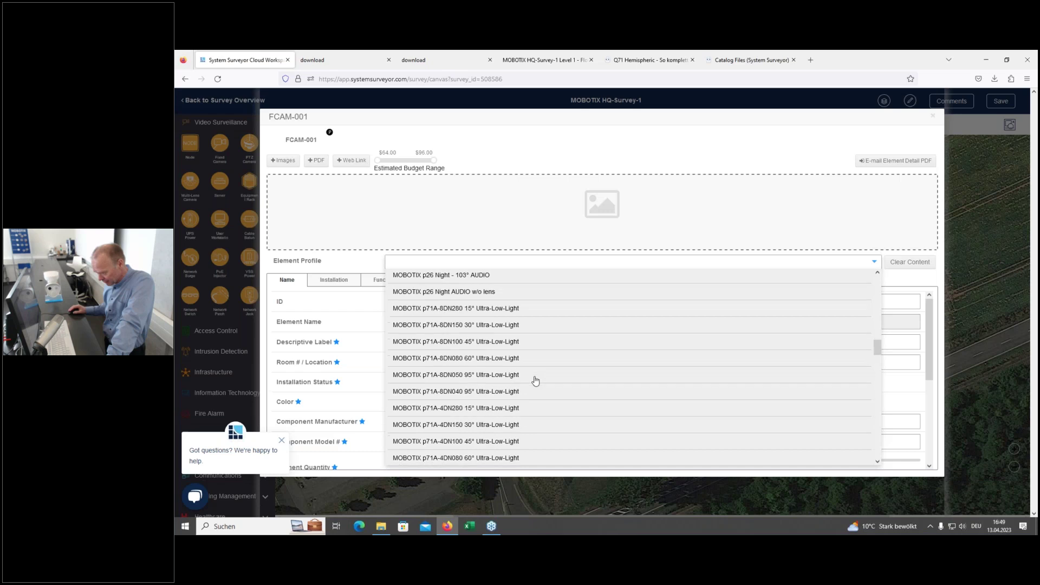
scroll(535, 380, down, 3)
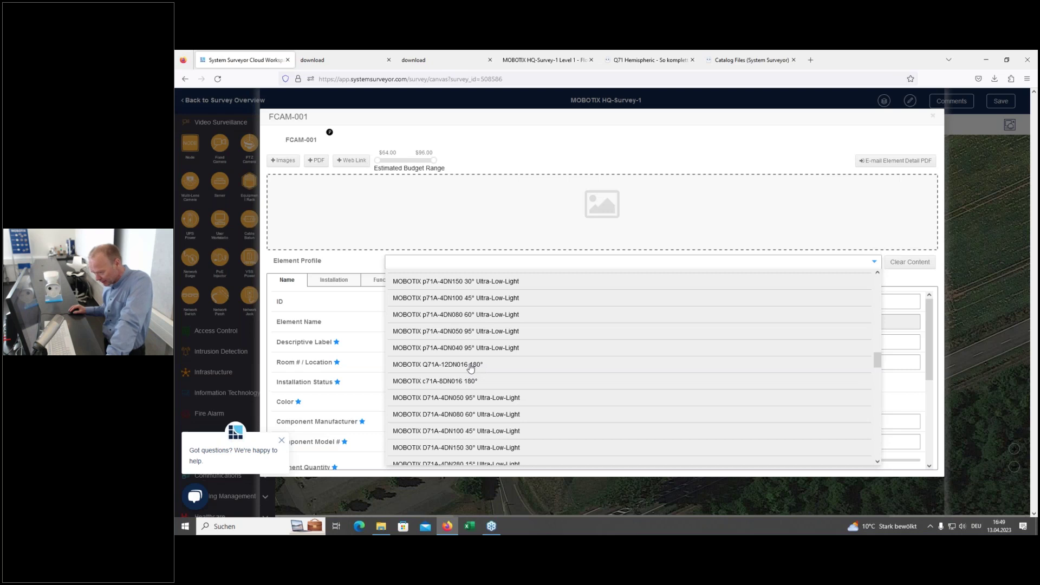
click(470, 366)
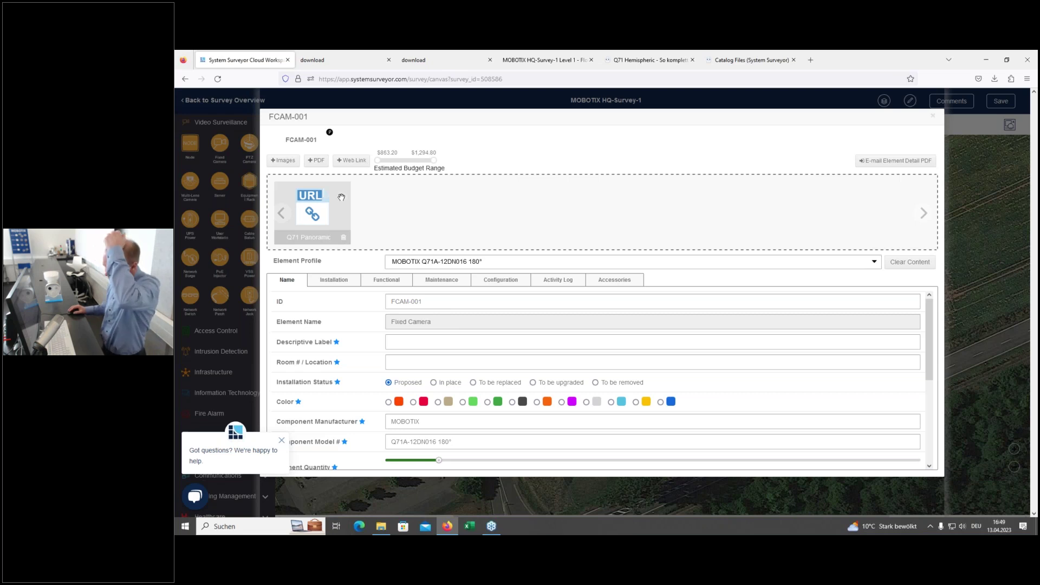
click(278, 160)
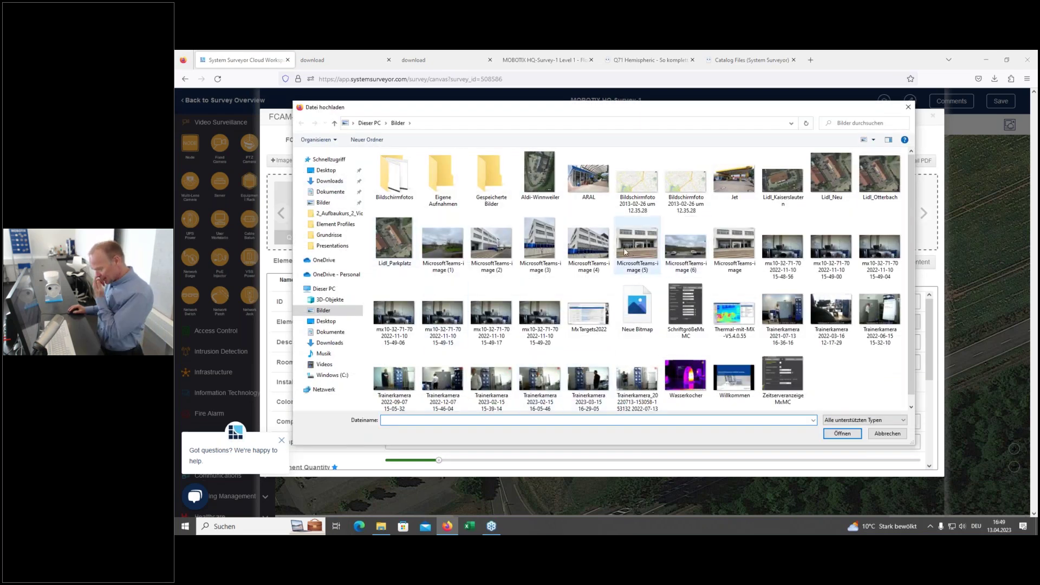
Step: Upload the building entrance photo to FCAM-001 and circle the camera spot on it
click(731, 241)
click(835, 436)
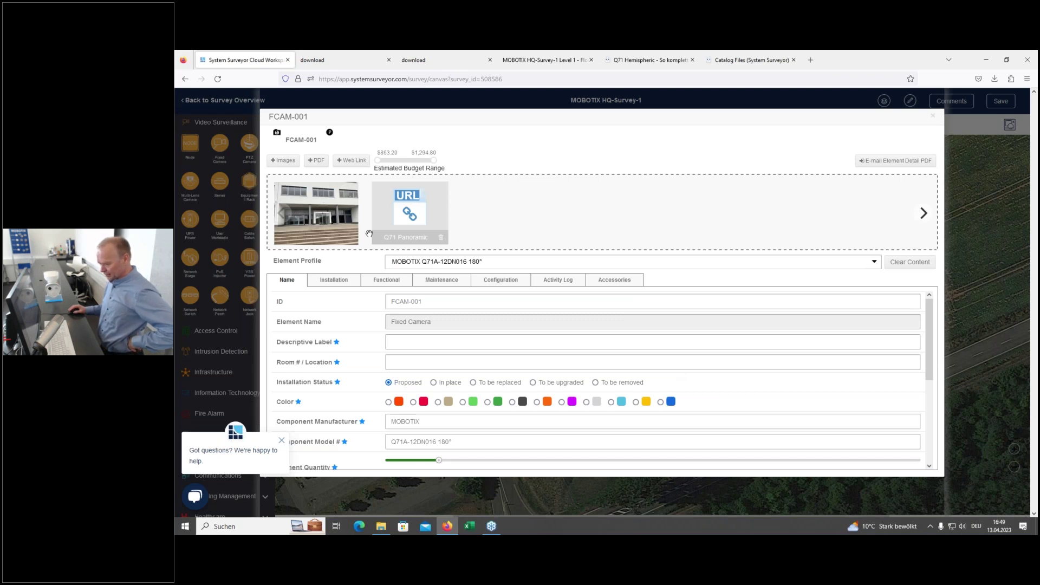
click(316, 213)
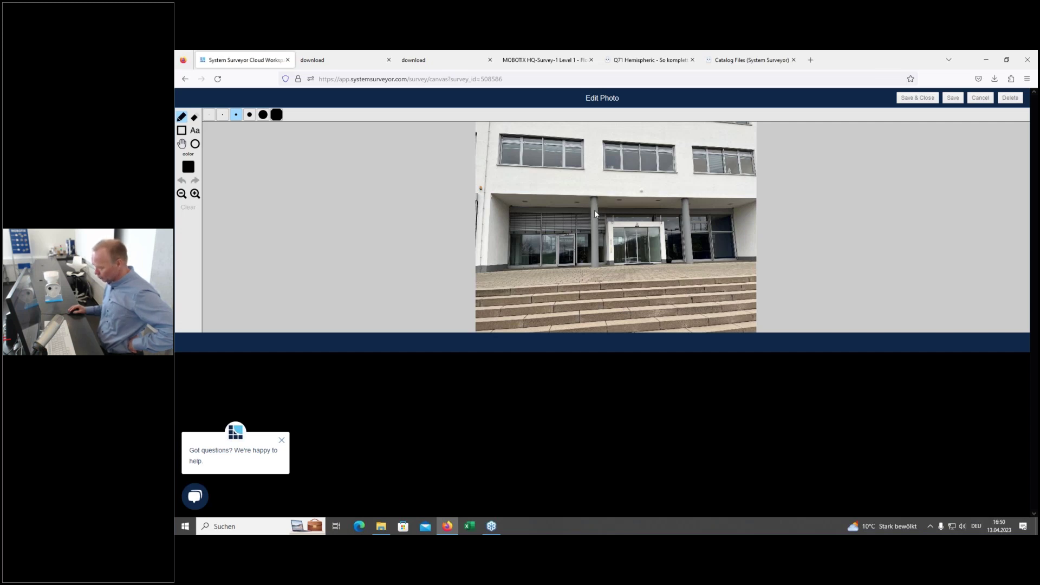
click(195, 143)
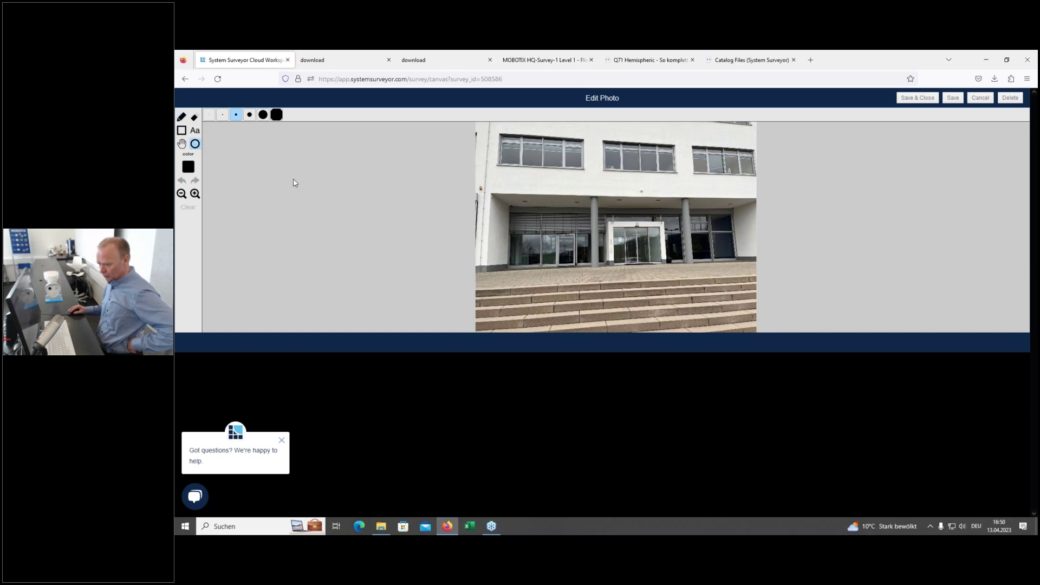
click(598, 210)
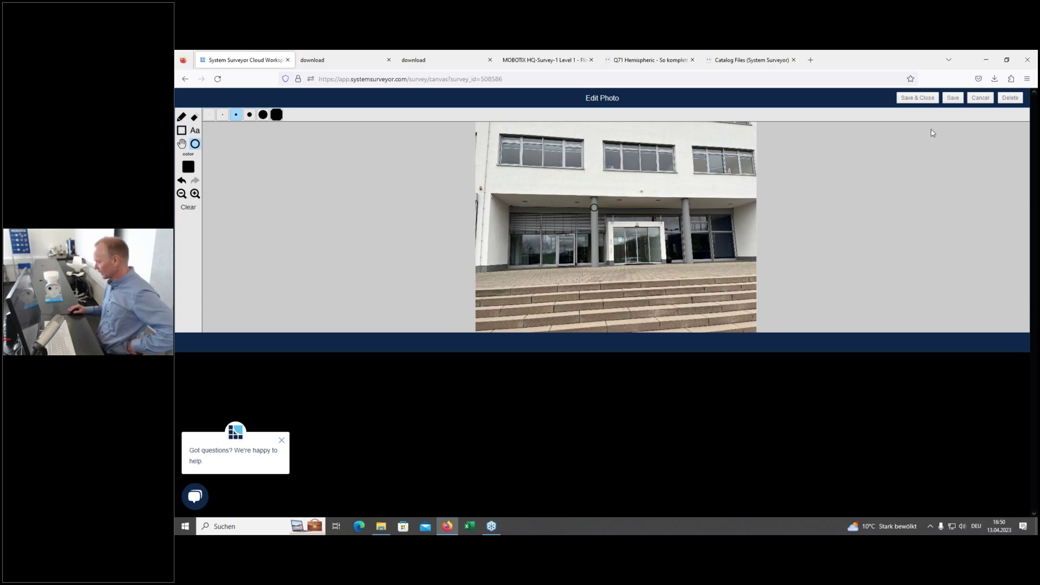
Step: Save the marked-up entrance photo
click(920, 98)
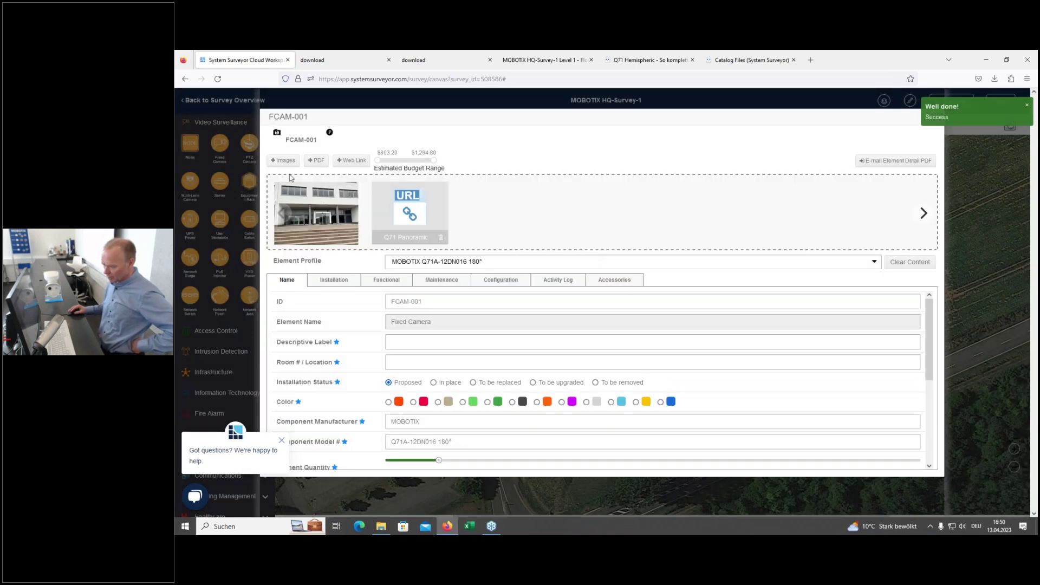
Step: Upload MicrosoftTeams-image (6), the car park photo, to FCAM-001
click(282, 160)
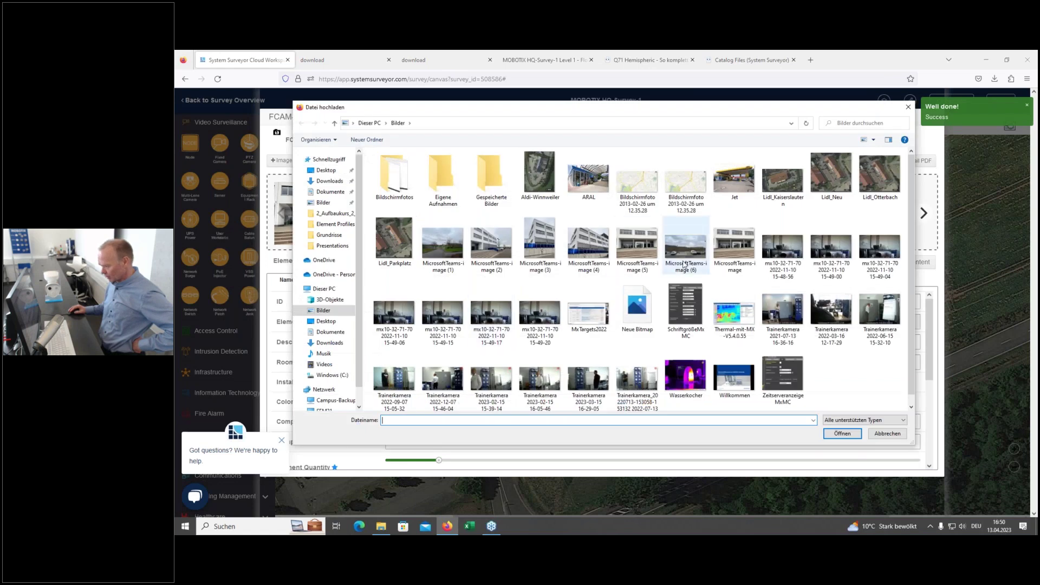
click(695, 252)
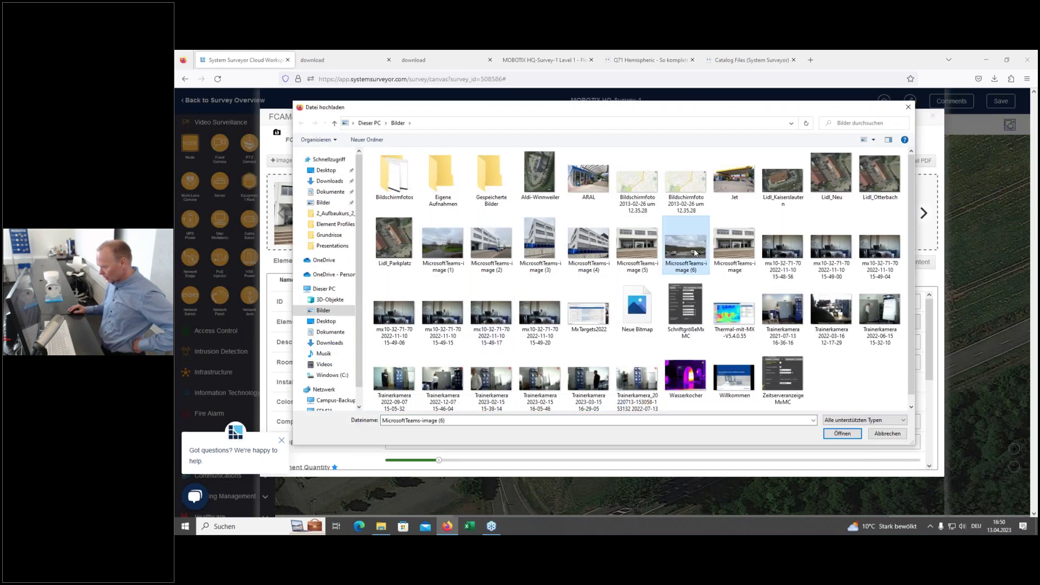
click(842, 434)
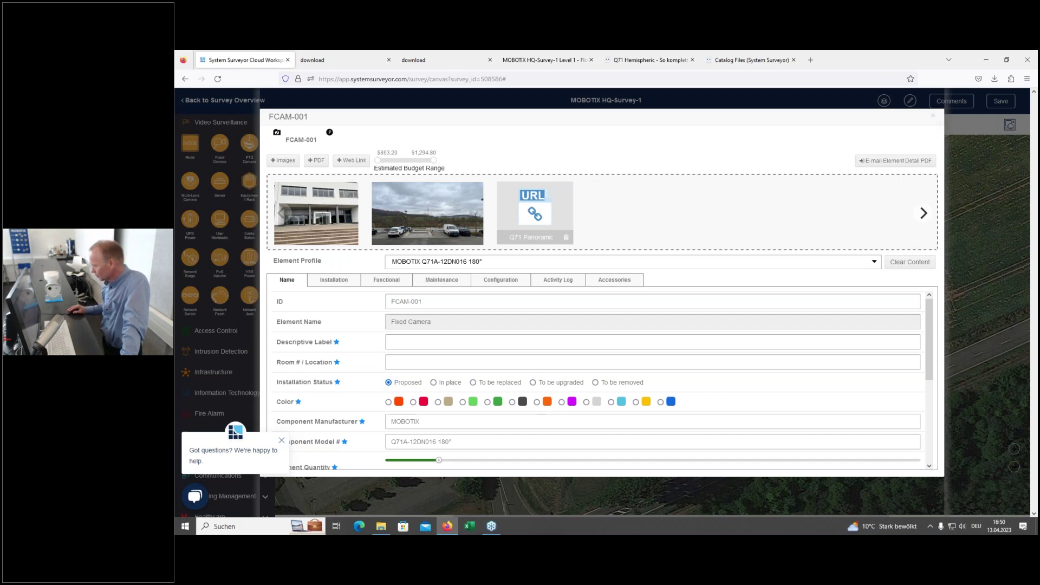
Step: Rotate FCAM-001's coverage toward the south parking lot and widen it to 180°, depth 29
click(933, 118)
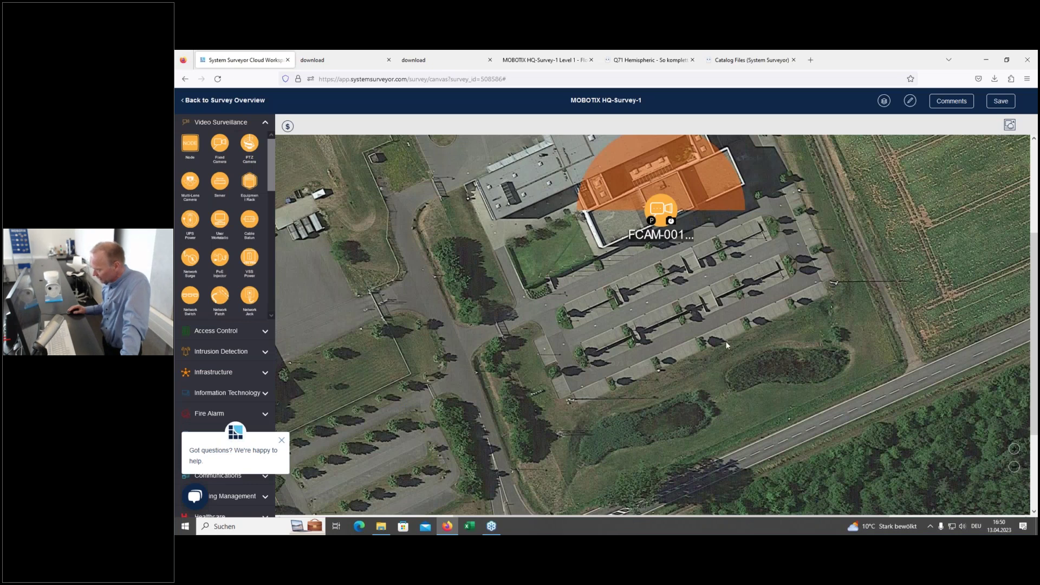
scroll(728, 336, up, 1)
scroll(726, 340, down, 2)
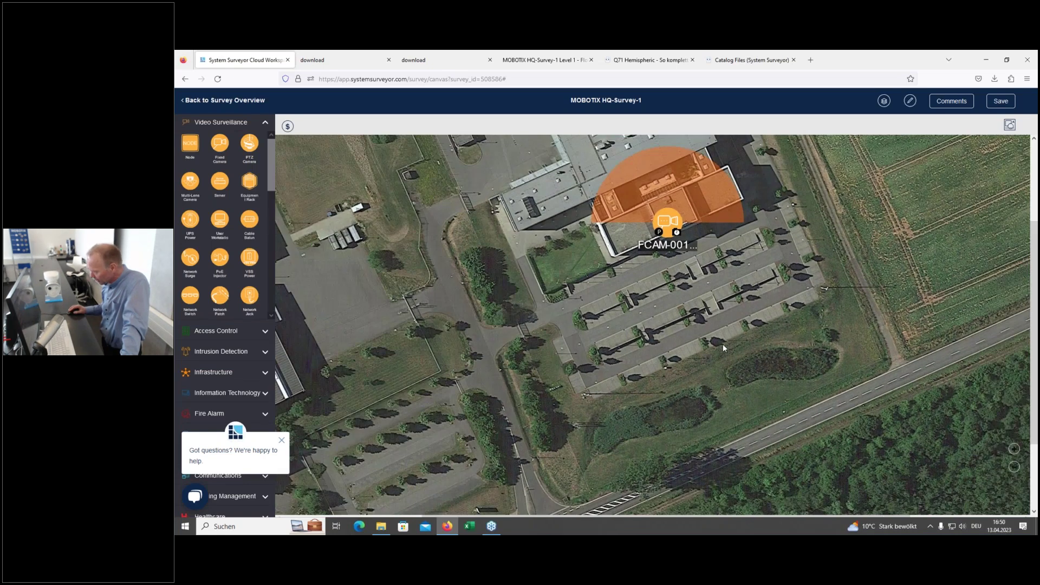
click(684, 234)
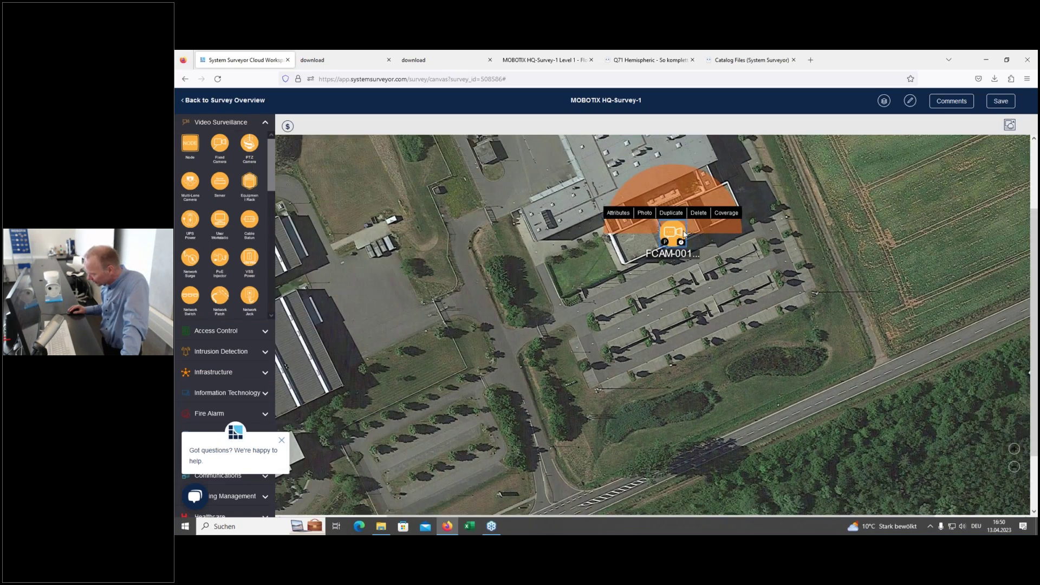
click(726, 216)
drag(676, 150, 704, 296)
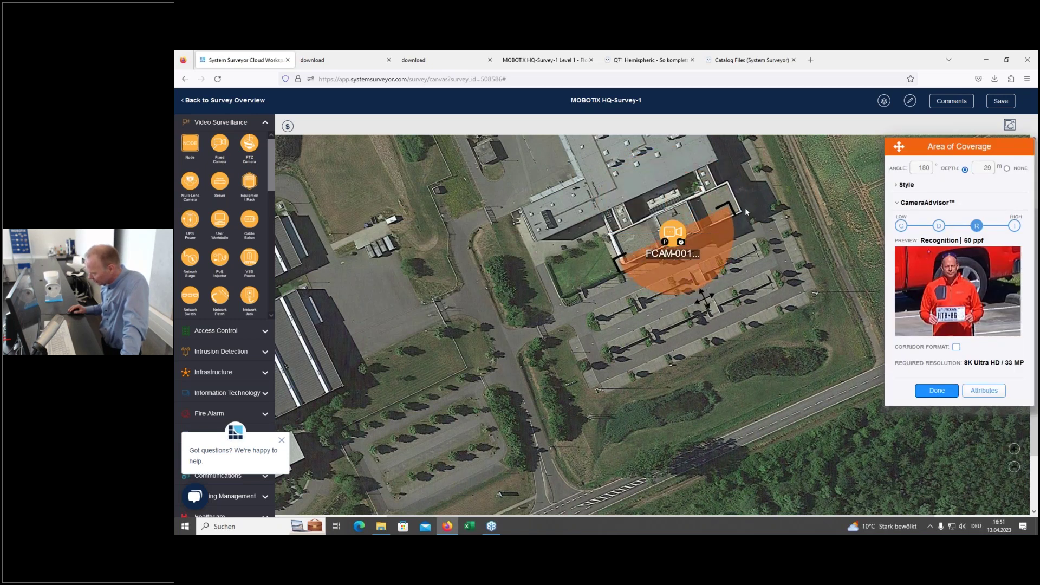
drag(719, 207, 738, 268)
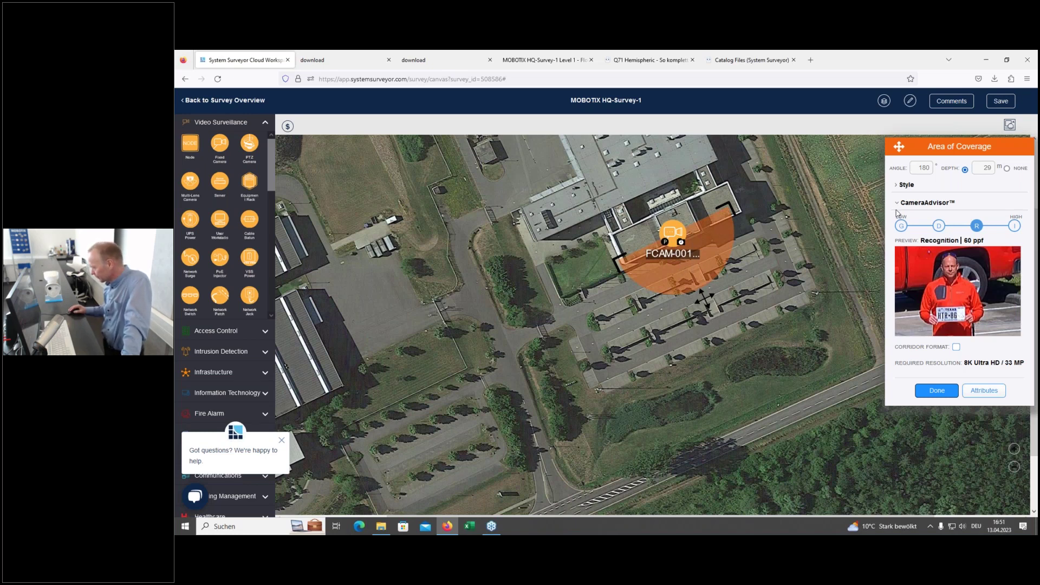
Step: Shrink the map's element icons two sizes and nudge FCAM-001 slightly down-right on the building corner
click(911, 106)
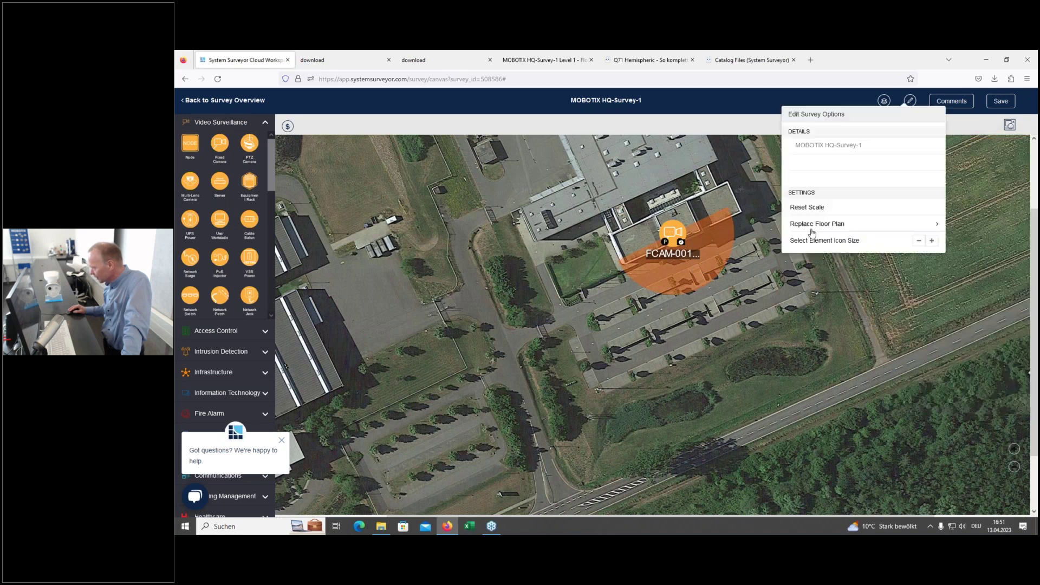
click(919, 243)
click(919, 241)
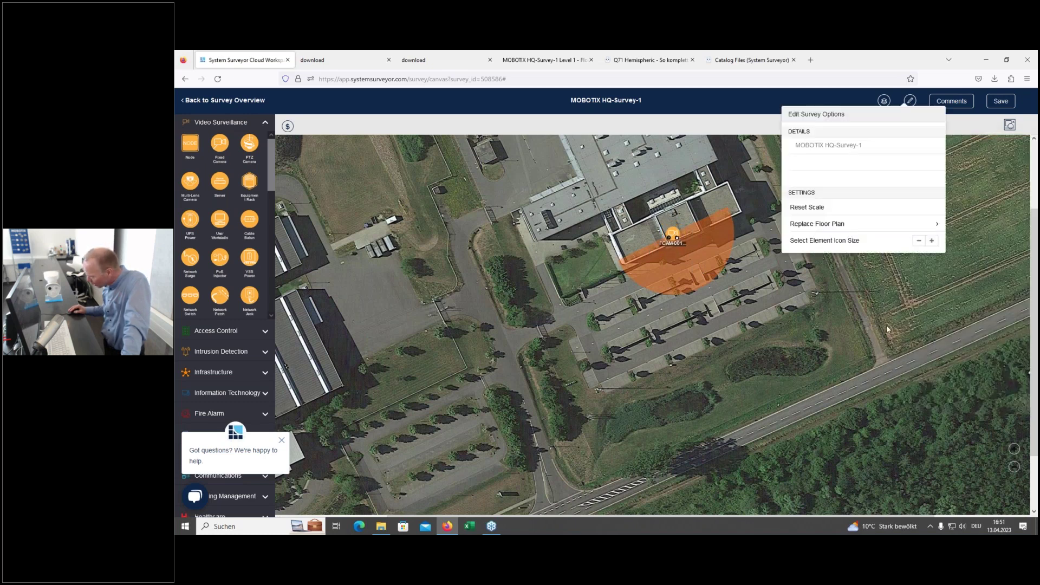
click(835, 293)
drag(682, 231, 683, 246)
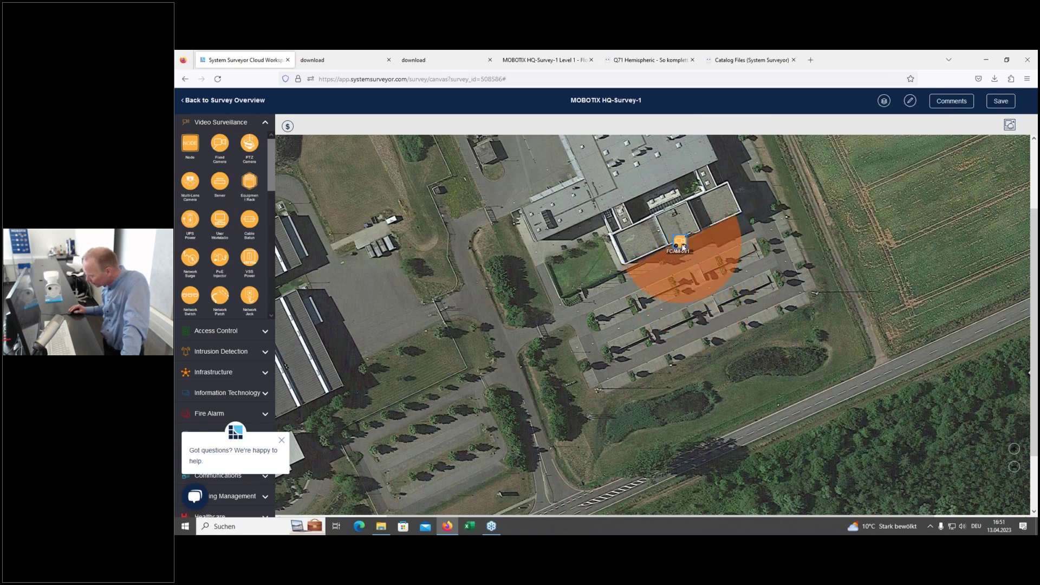
click(740, 370)
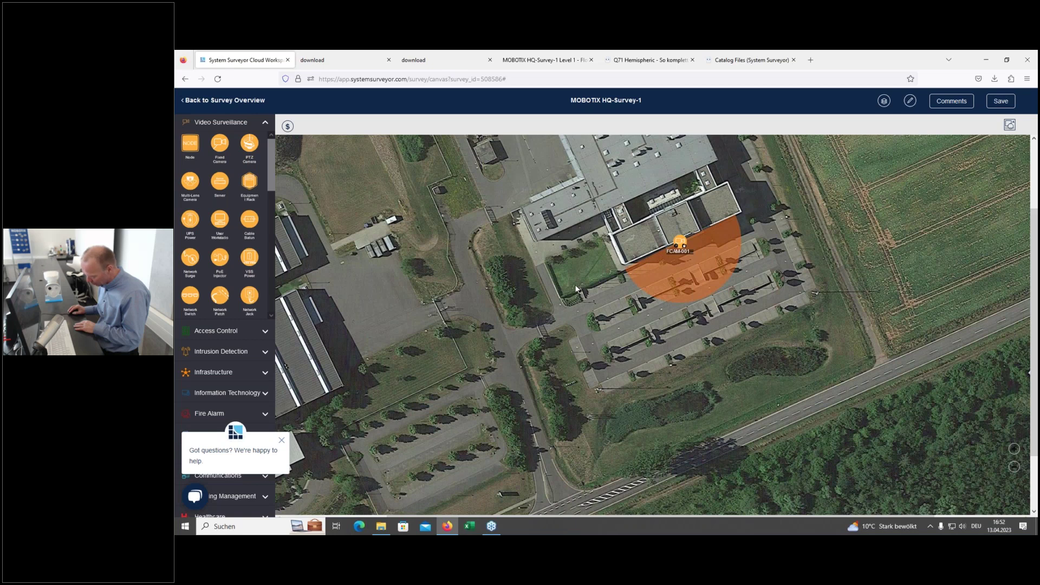
Step: Bring the grounds around FCAM-001 into view and drop multi-lens camera MCAM-001 on the lawn beside the building
scroll(578, 296, up, 1)
scroll(575, 289, up, 1)
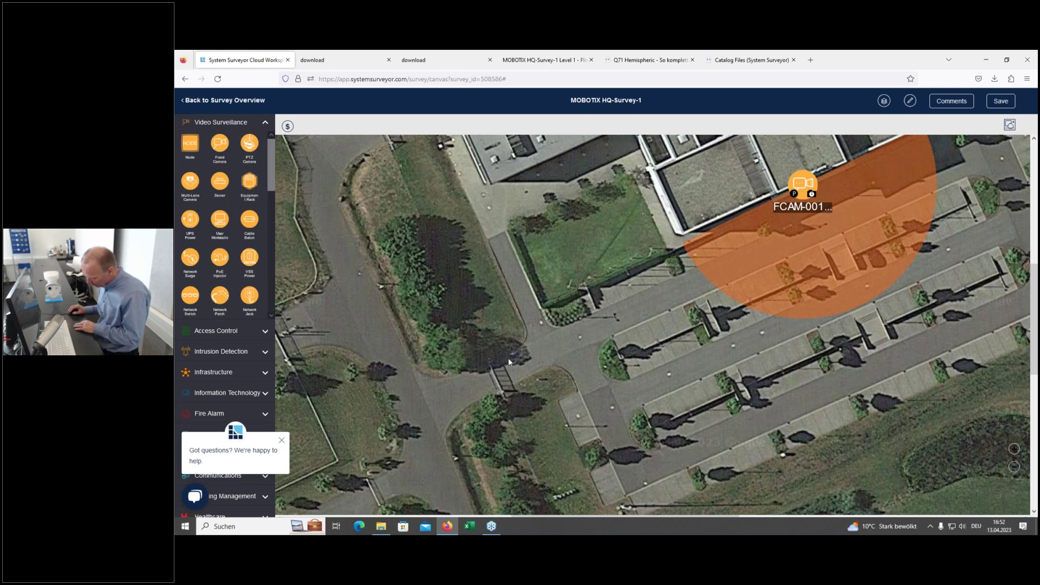
scroll(565, 351, down, 3)
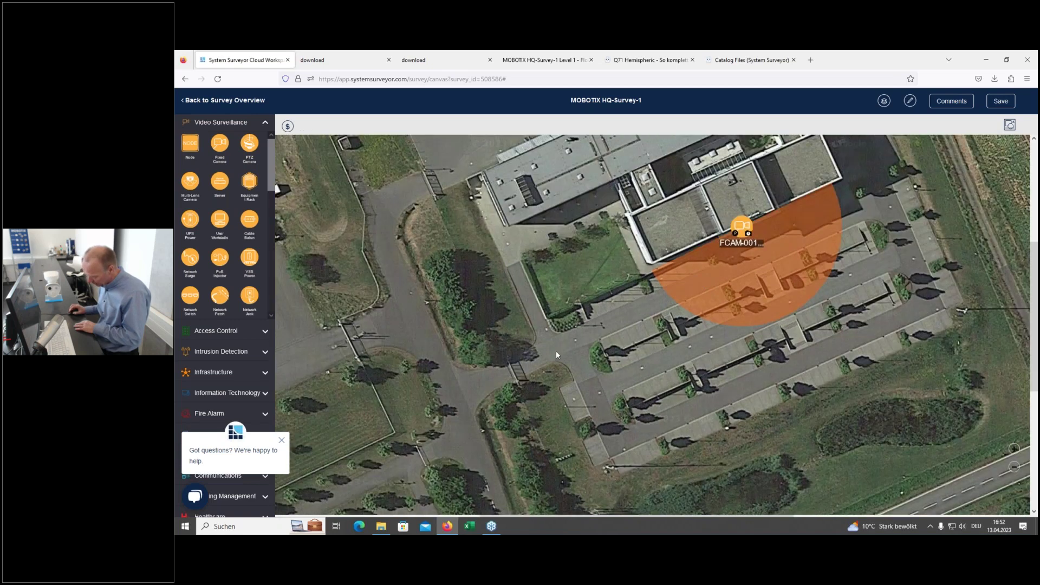
scroll(553, 326, down, 1)
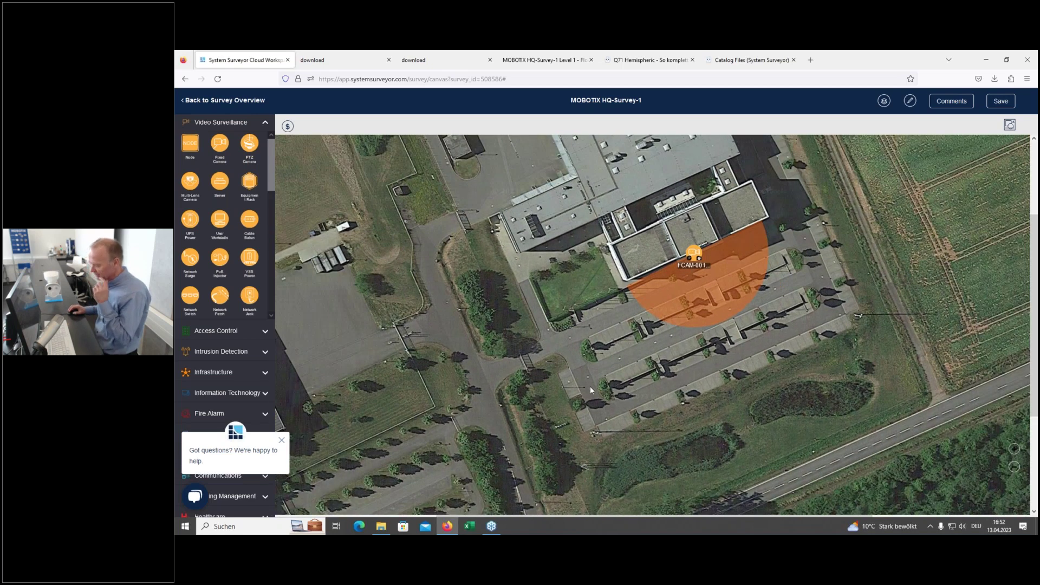
drag(593, 385, 635, 306)
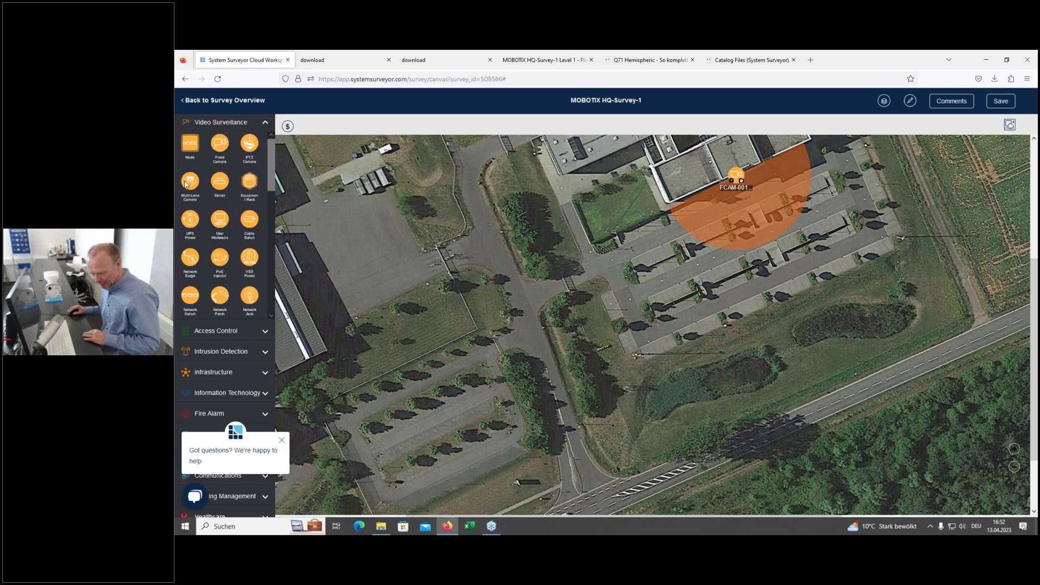
drag(185, 184, 564, 271)
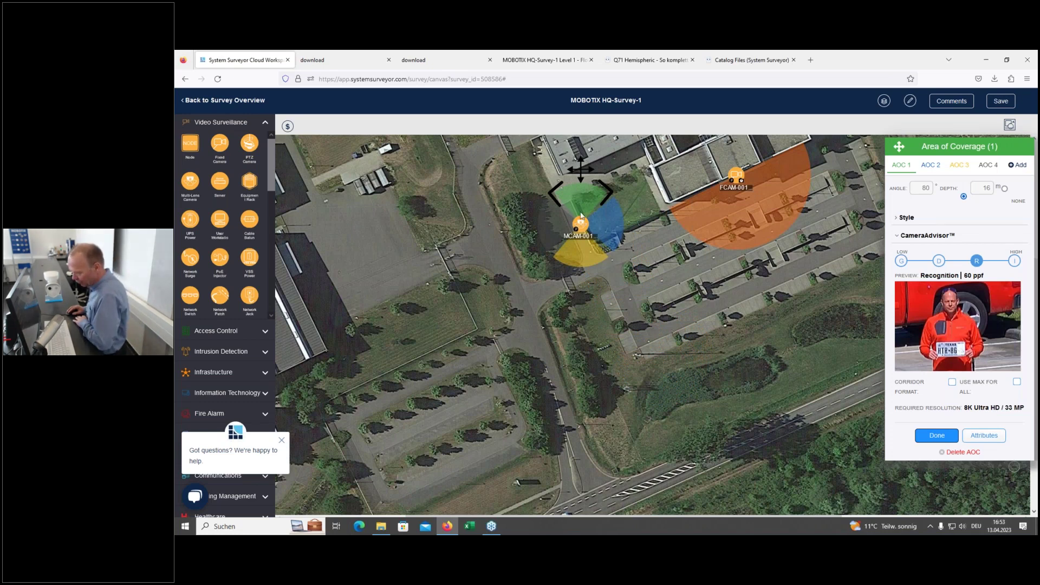
Step: Rotate MCAM-001's green and blue coverage cones to face south-west, lengthening the green one
drag(899, 146, 691, 153)
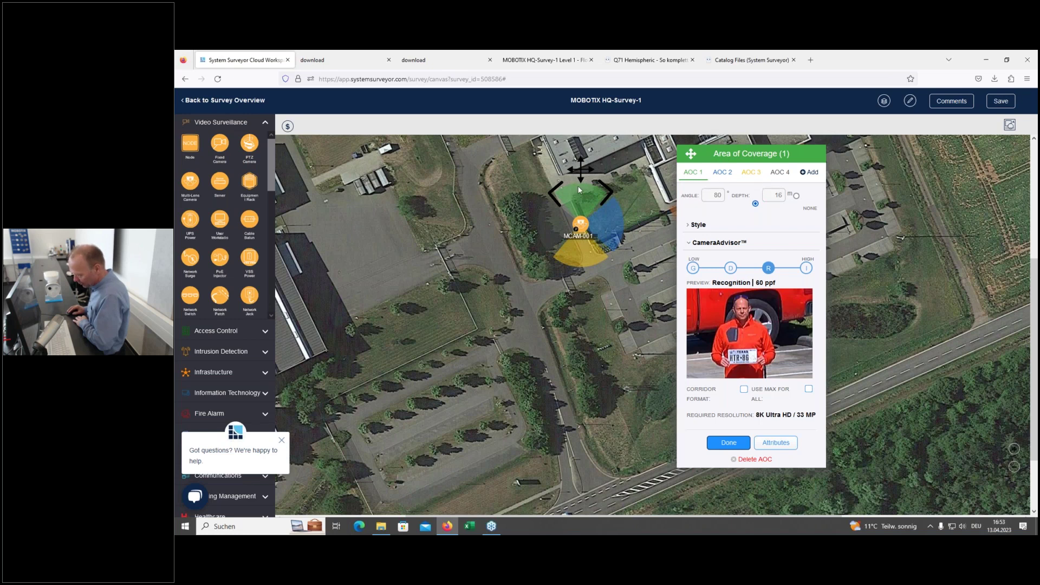
drag(578, 189, 525, 324)
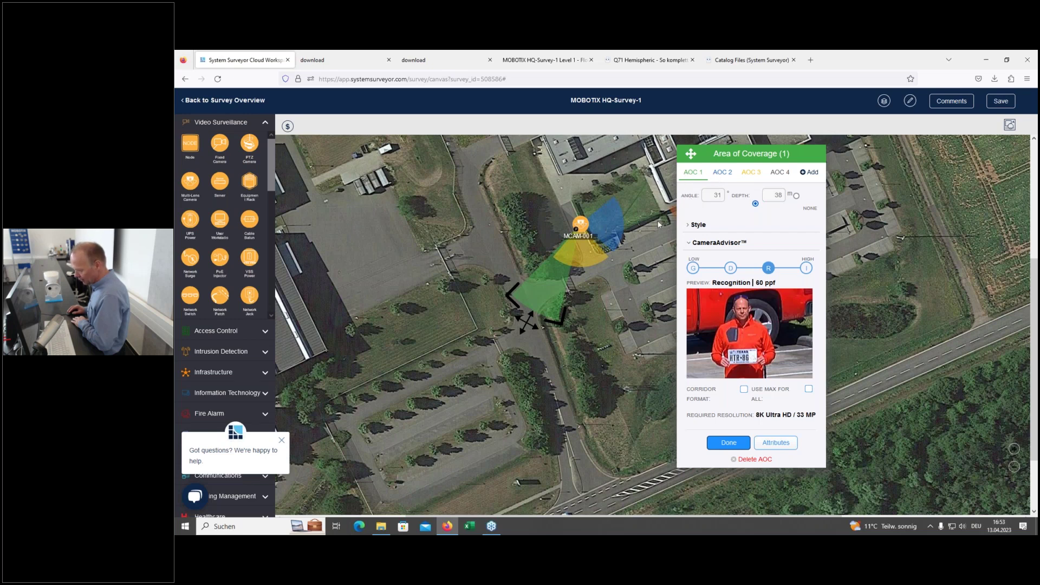
click(635, 227)
drag(635, 227, 544, 279)
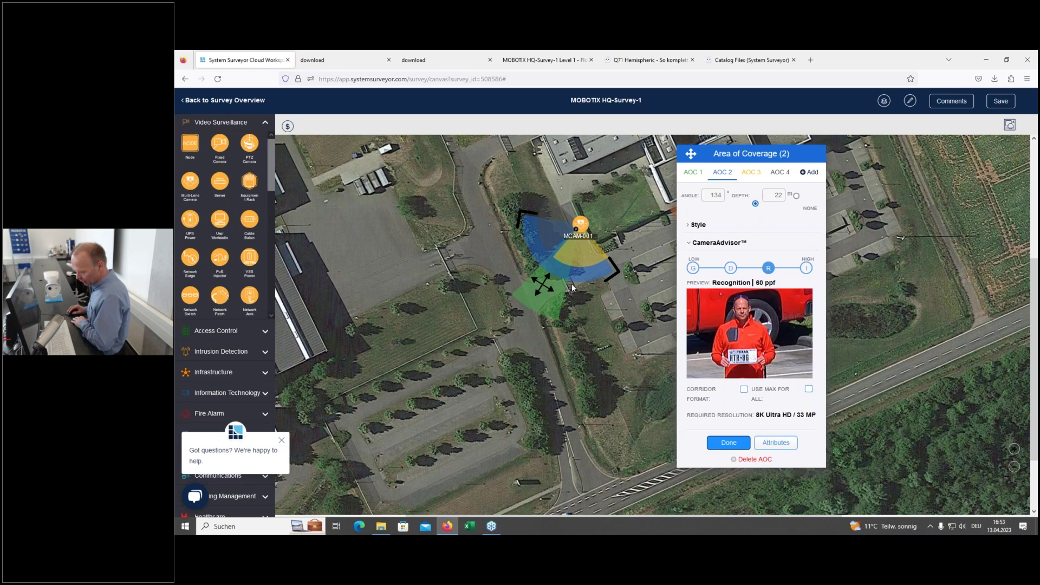
Step: Remove the yellow third coverage area, finish editing, and move MCAM-001 down-right toward the car park
click(748, 173)
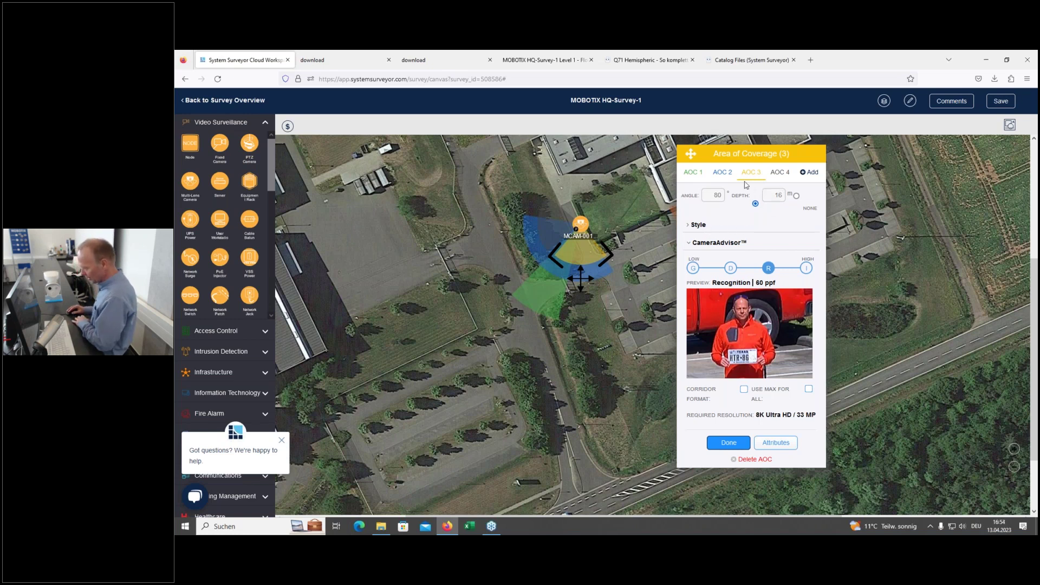
click(796, 197)
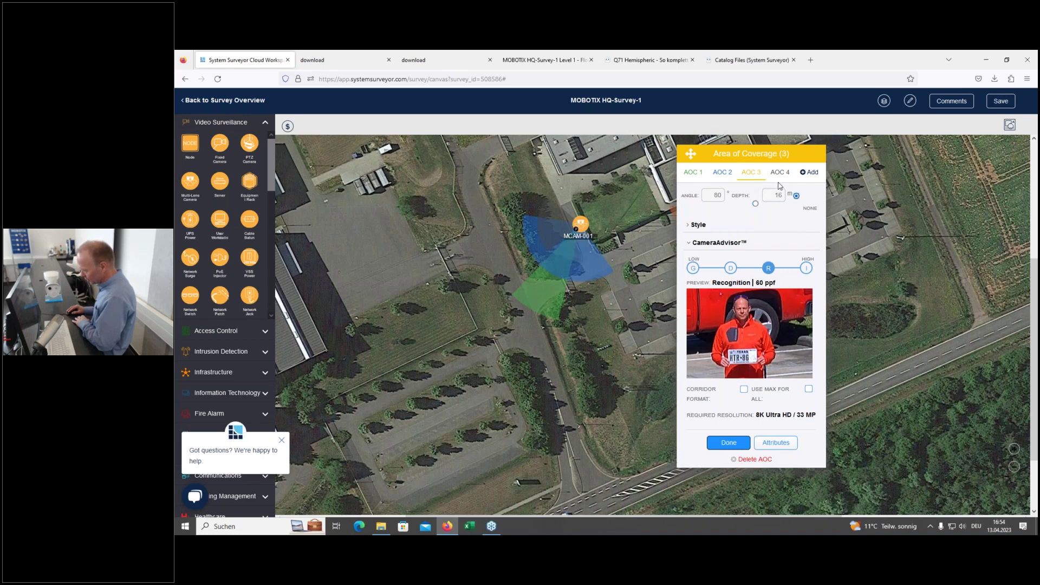
click(778, 176)
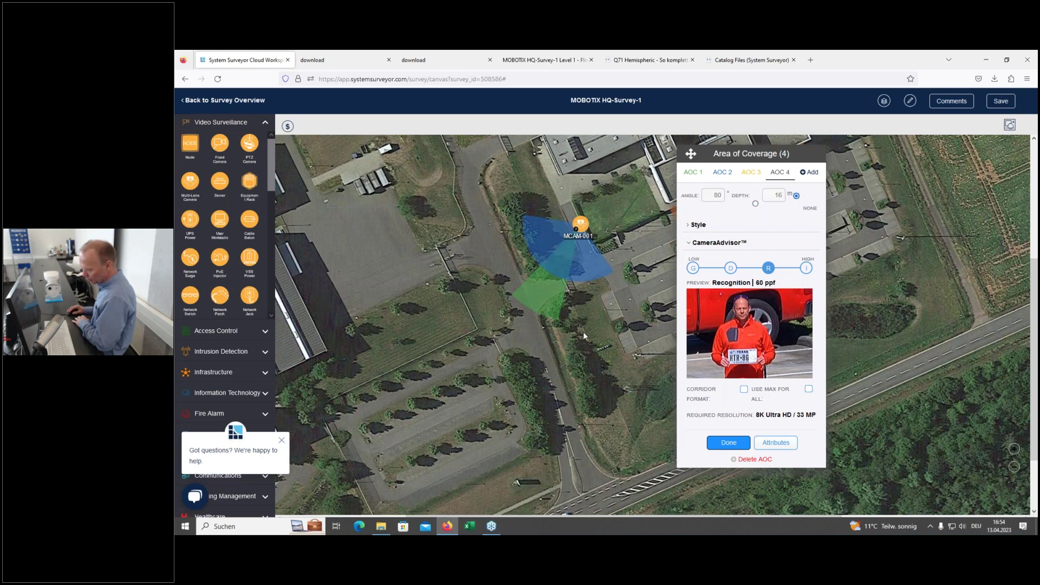
click(733, 445)
drag(582, 228, 609, 254)
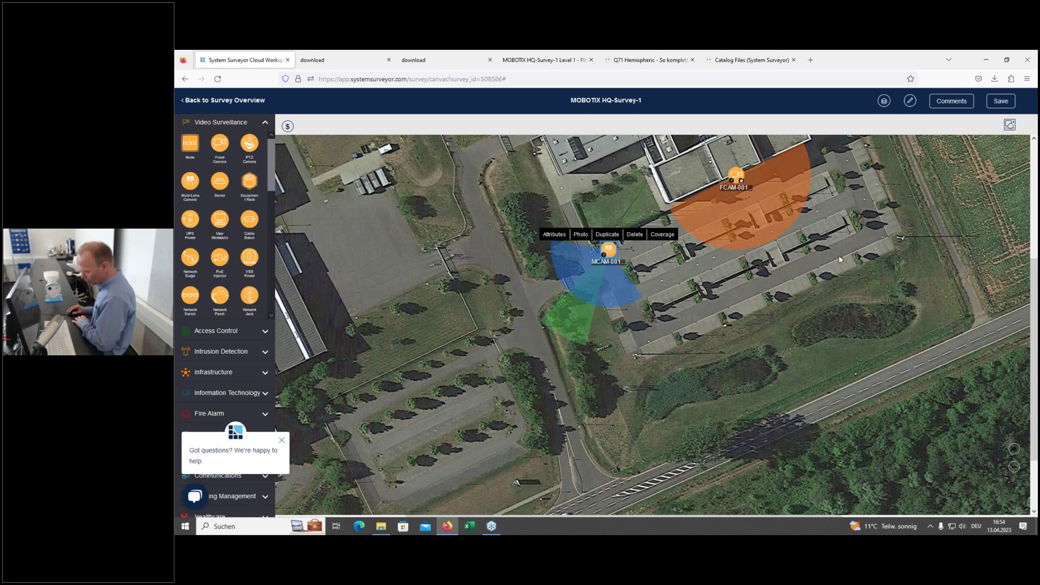
Step: Reduce the element icon size by two steps in the survey options
click(911, 104)
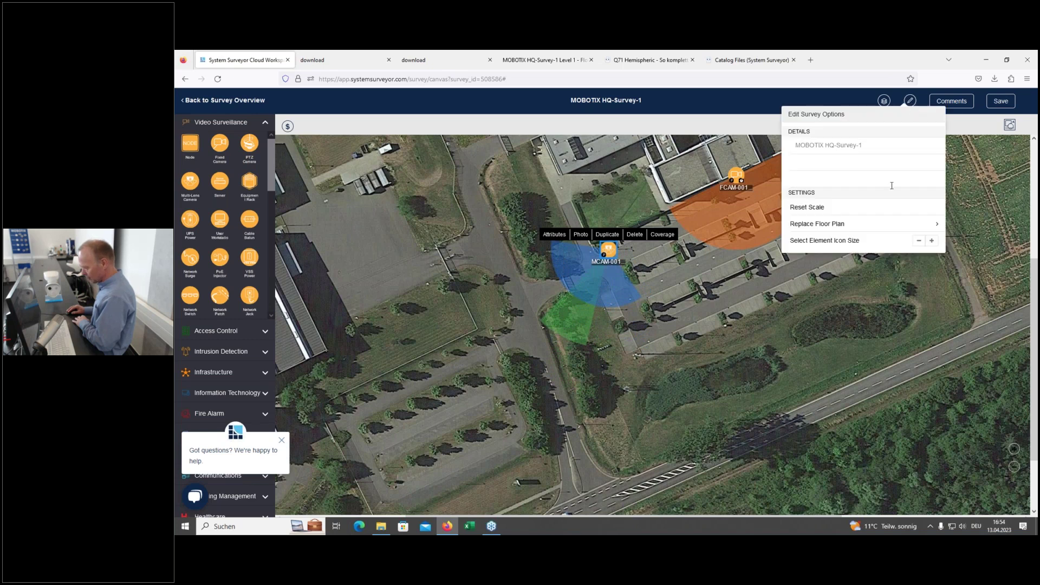
click(918, 242)
click(918, 241)
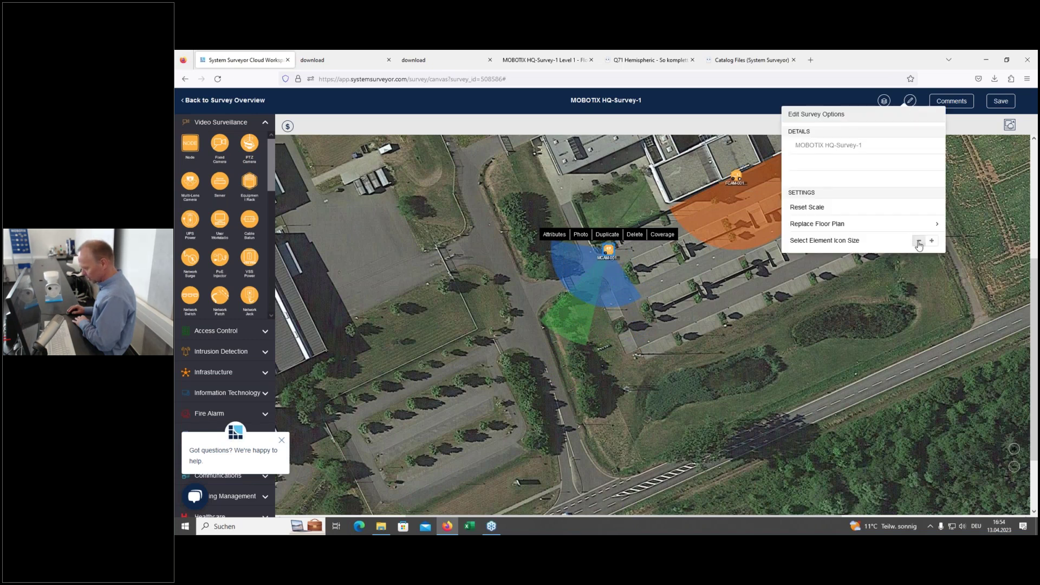
click(677, 387)
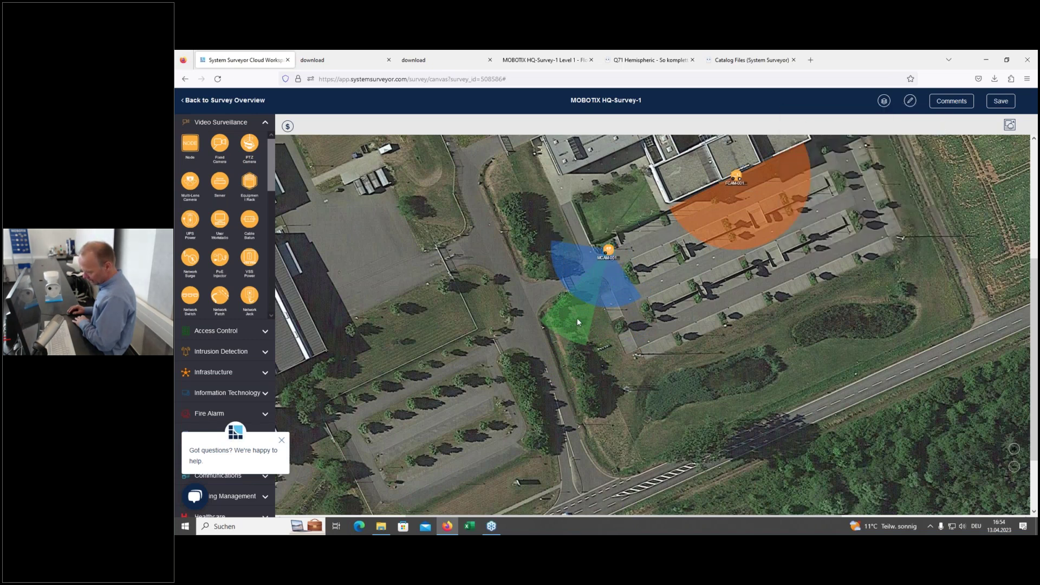
Step: Shorten MCAM-001's green and blue coverage cones, leaving the blue one at depth 16, 134°
click(609, 252)
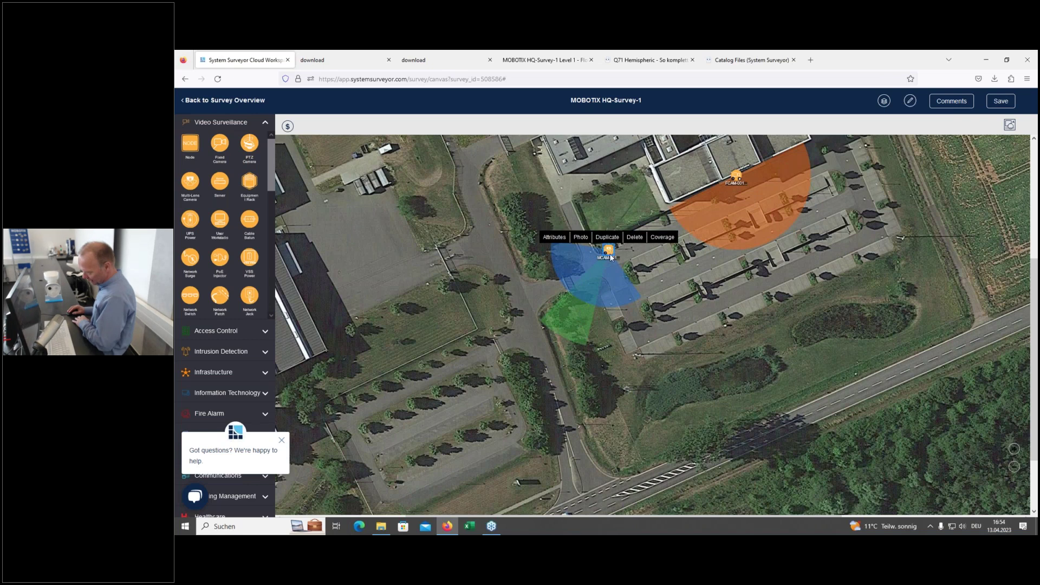
click(662, 237)
drag(556, 347, 559, 288)
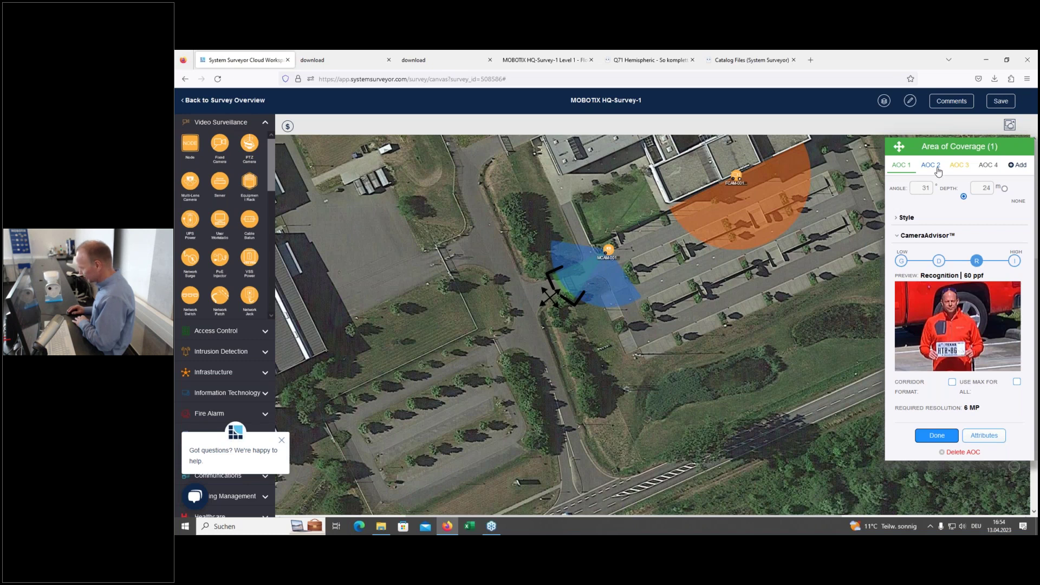
click(573, 311)
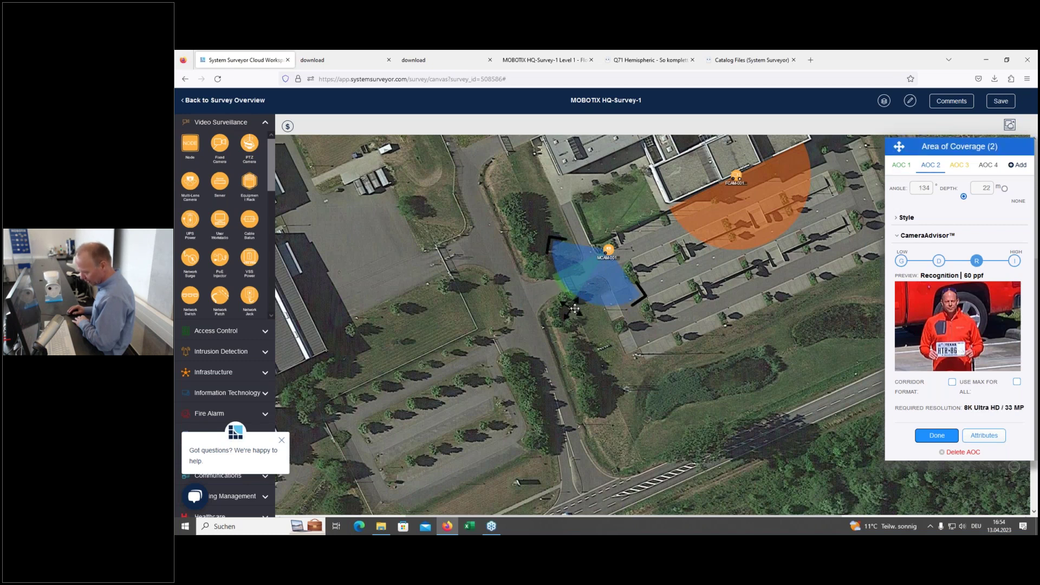
drag(574, 308, 577, 277)
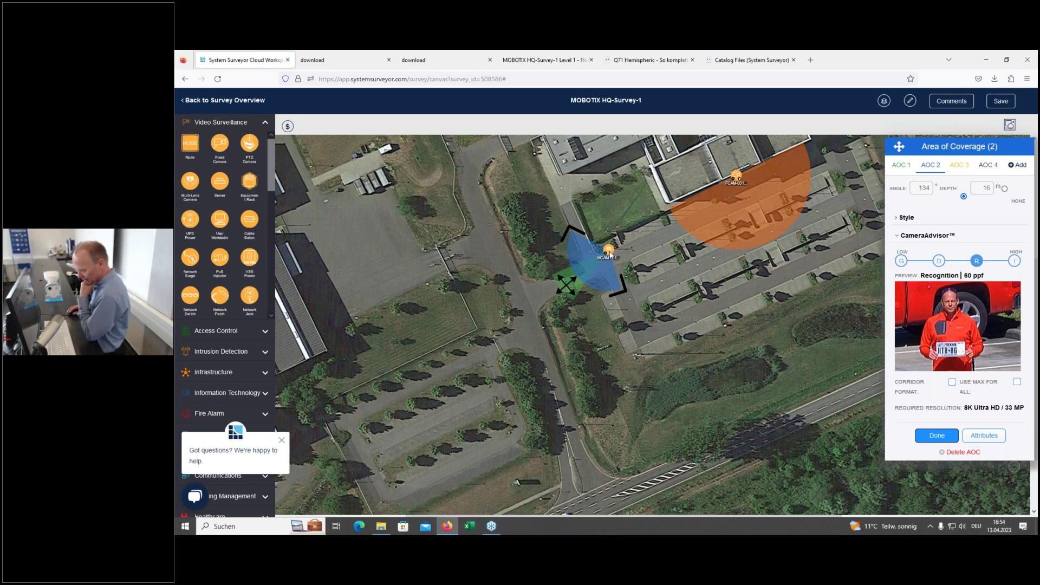
click(937, 436)
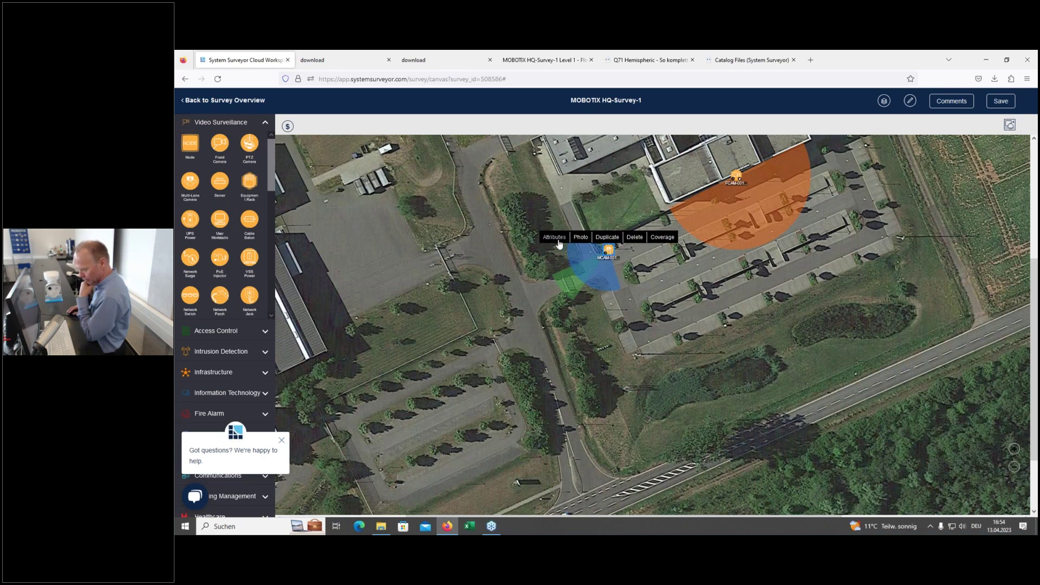
Step: Assign the MOBOTIX M73-8DN080 - 60° element profile to MCAM-001
click(556, 240)
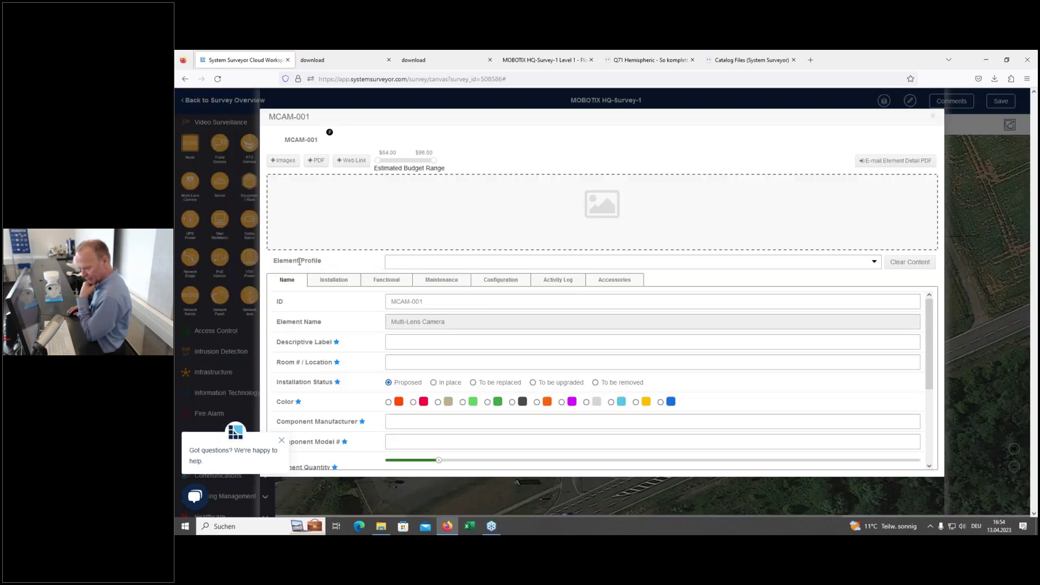
click(861, 264)
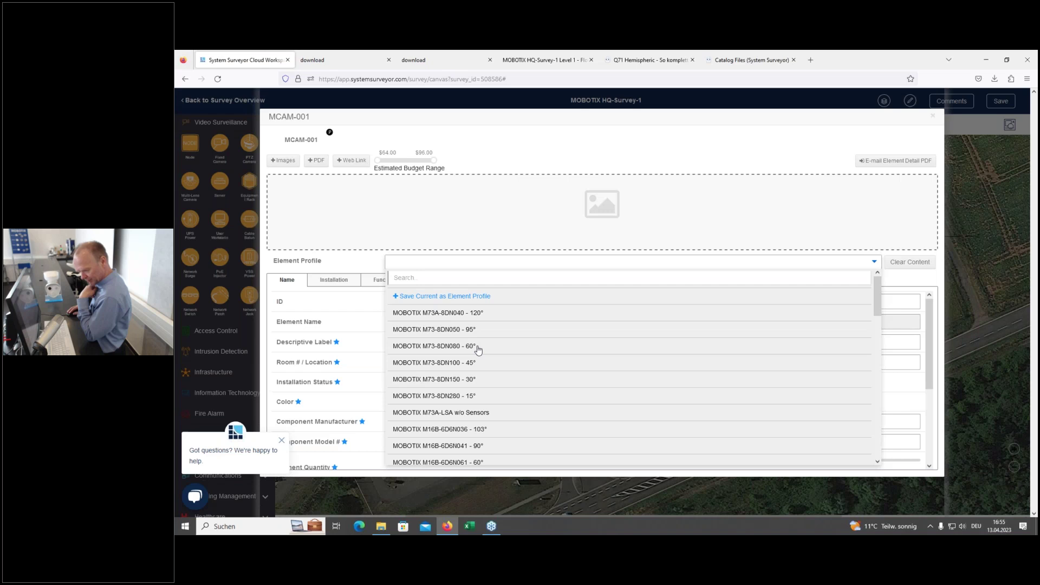
click(477, 346)
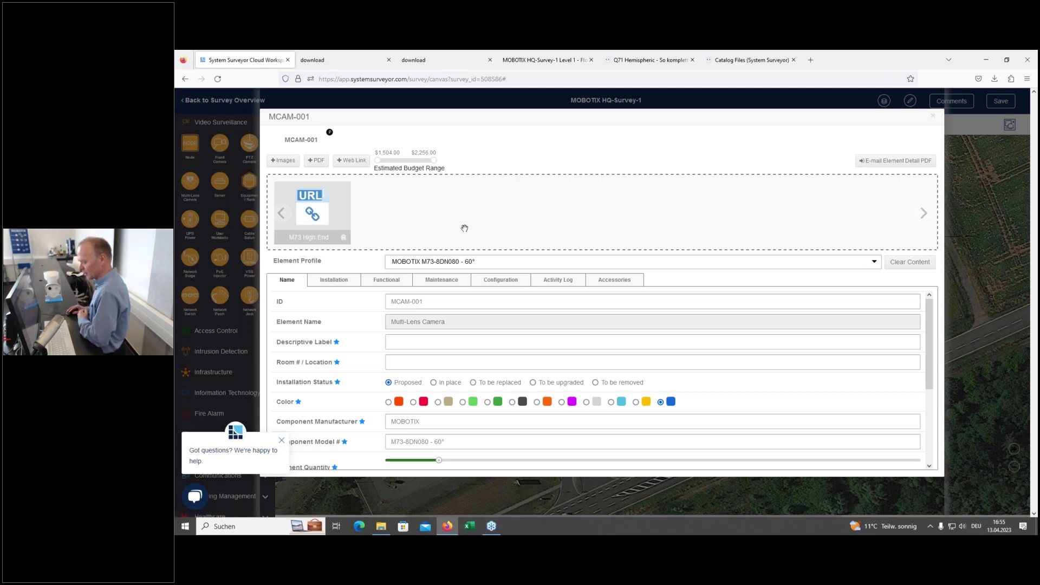
Step: Upload the MicrosoftTeams-image (1) photo to MCAM-001
click(291, 162)
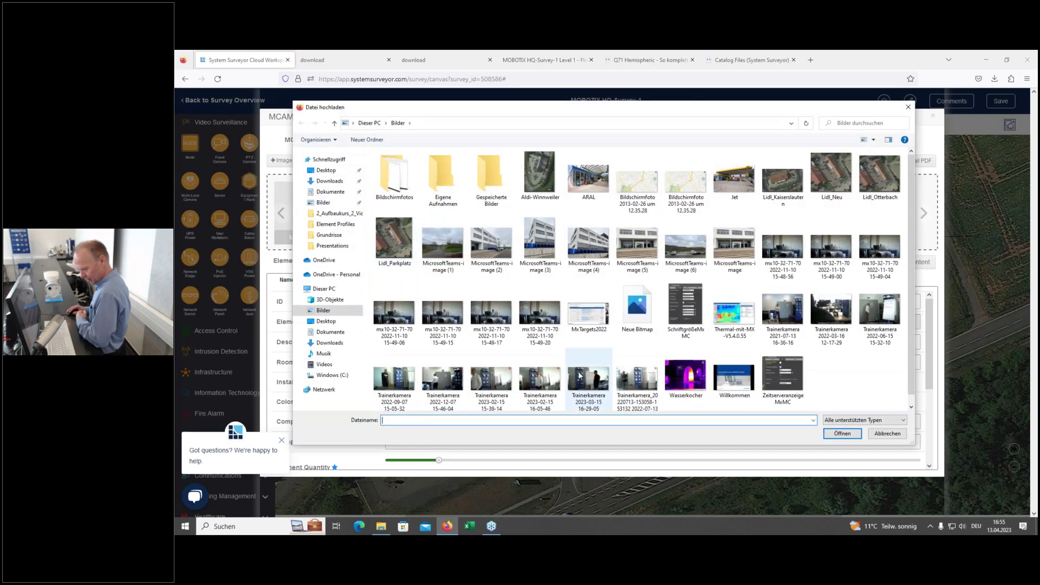
click(453, 253)
click(842, 433)
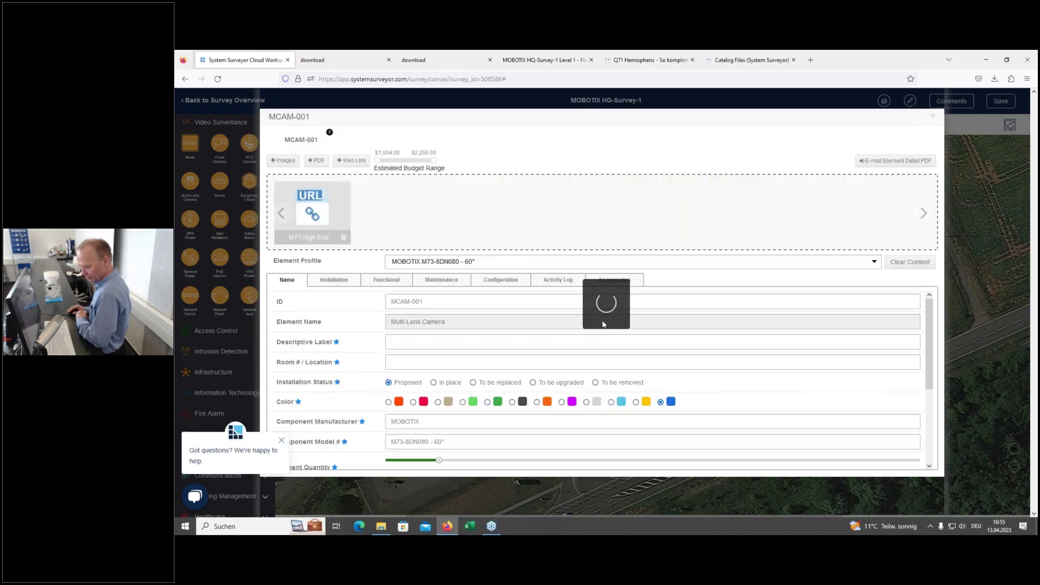
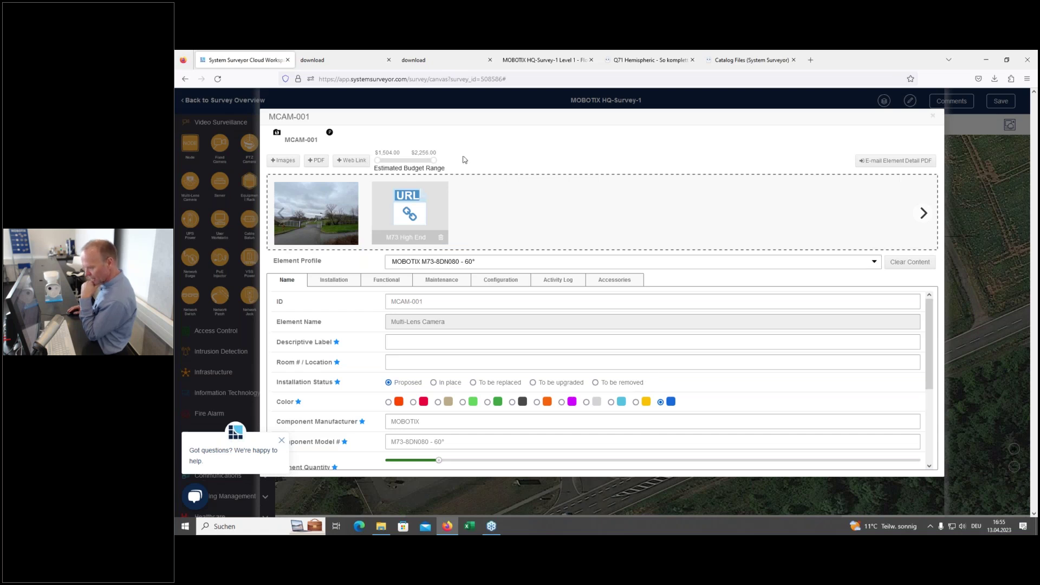
Step: Return to the site map and open camera MCAM-001's Coverage editor, showing AOC 1 at 60°
click(932, 116)
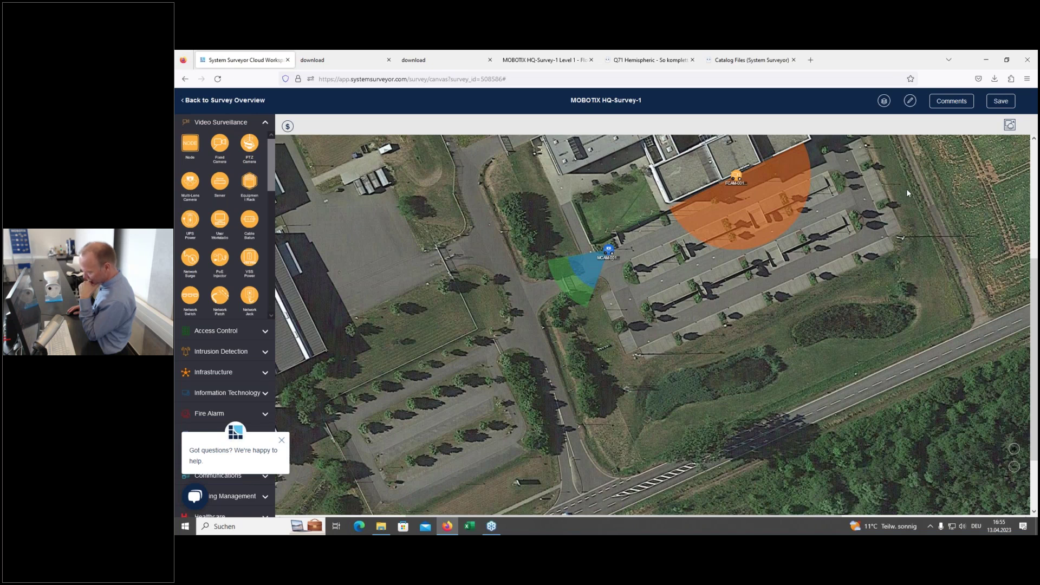
click(609, 250)
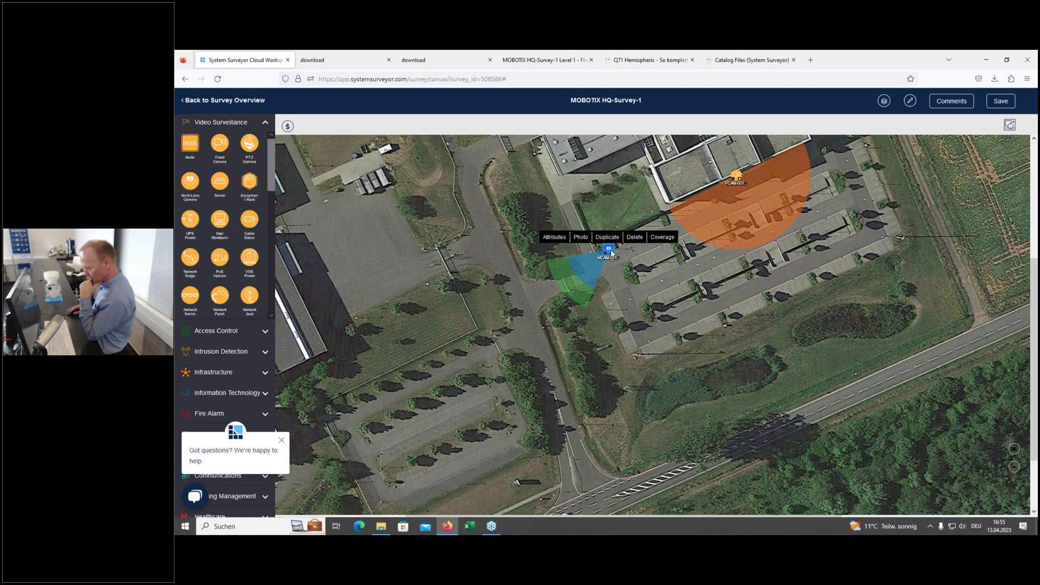
click(561, 242)
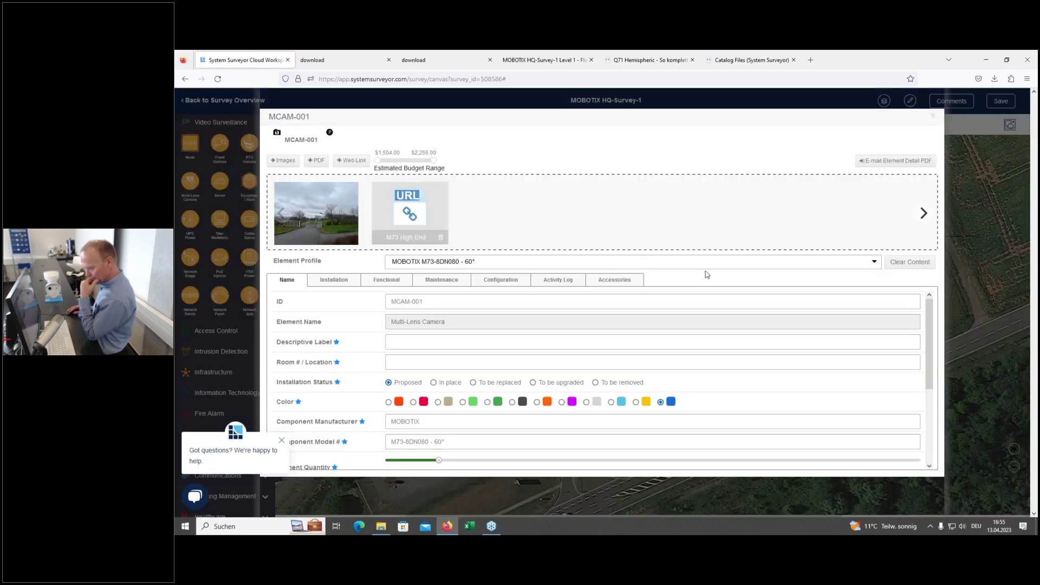
click(932, 118)
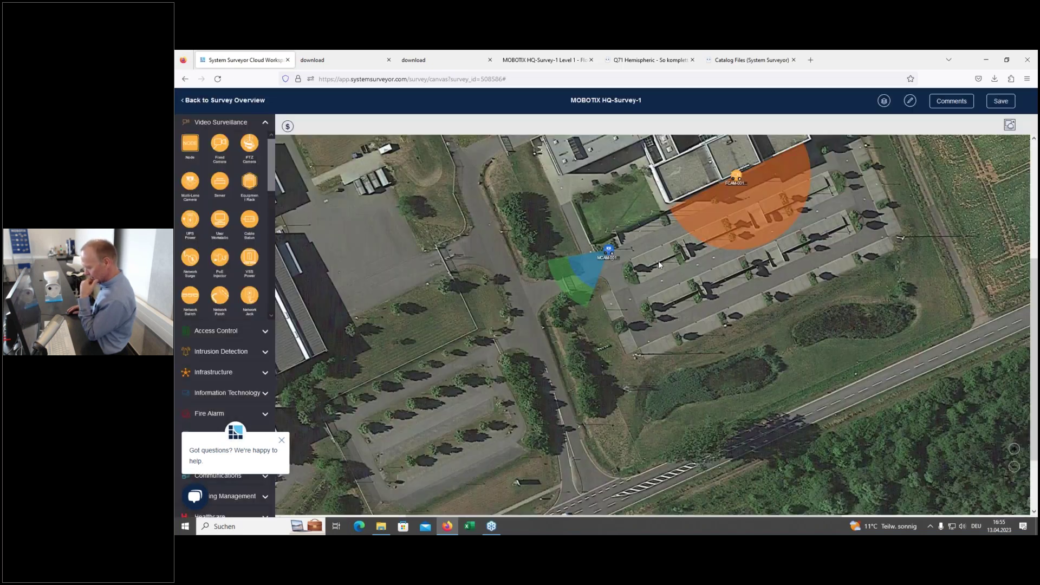
click(607, 248)
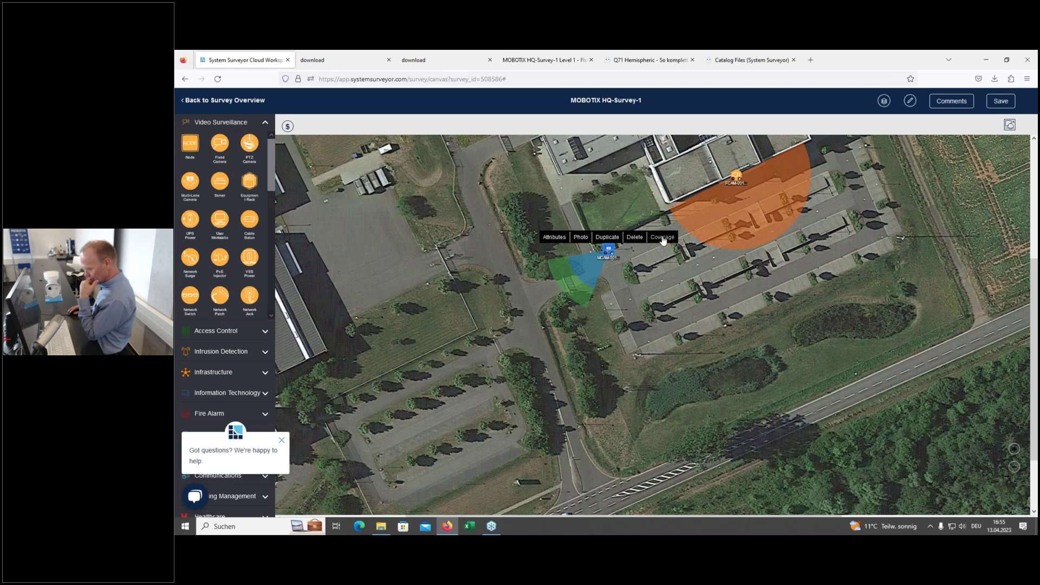
click(662, 237)
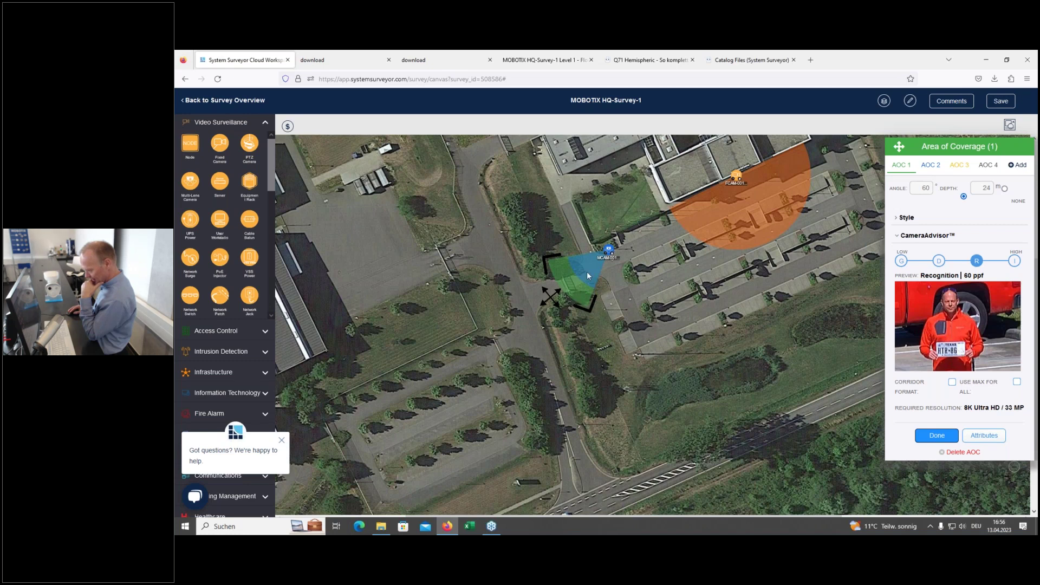
Step: Reshape MCAM-001's AOC 2 into a 60° blue cone with 10 m depth and finish editing
click(931, 167)
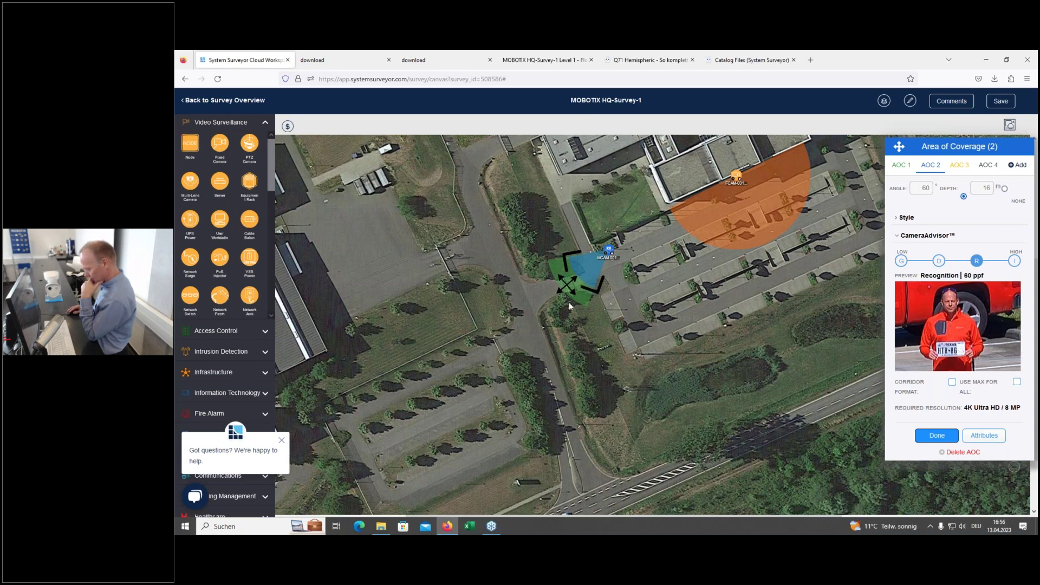
drag(567, 286, 673, 294)
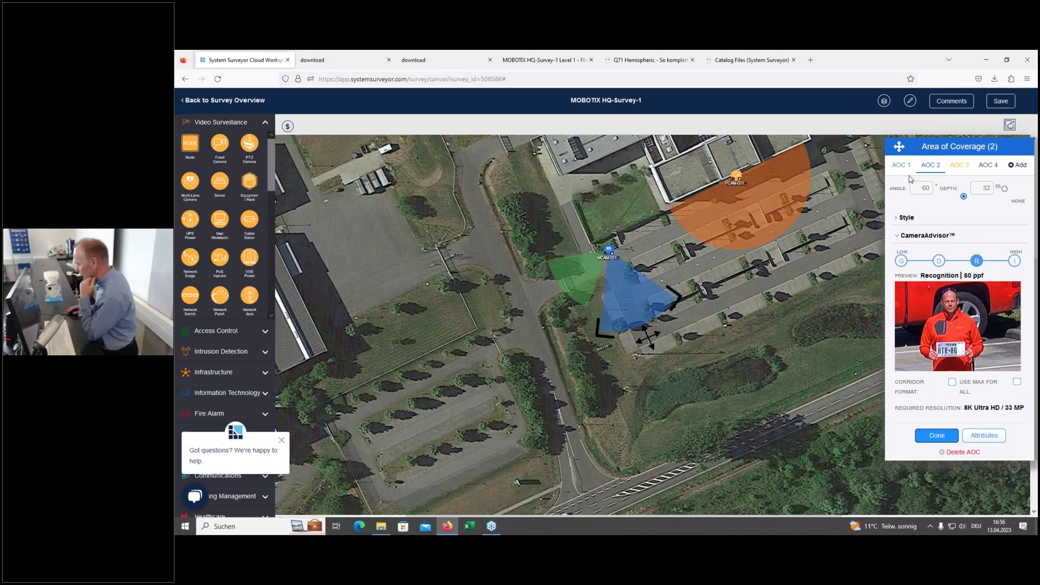
double_click(922, 187)
text(1)
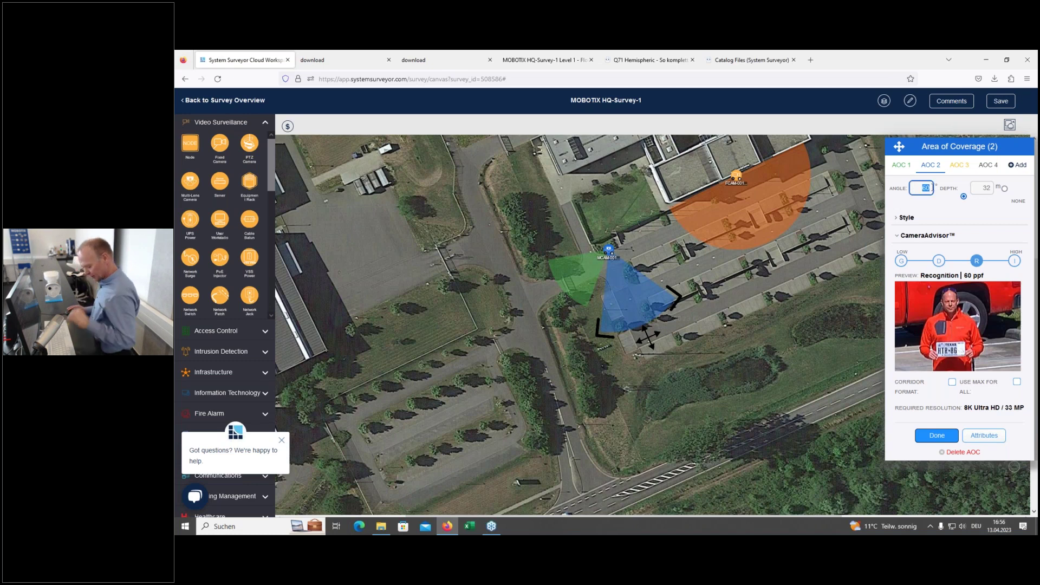
text(20)
click(933, 218)
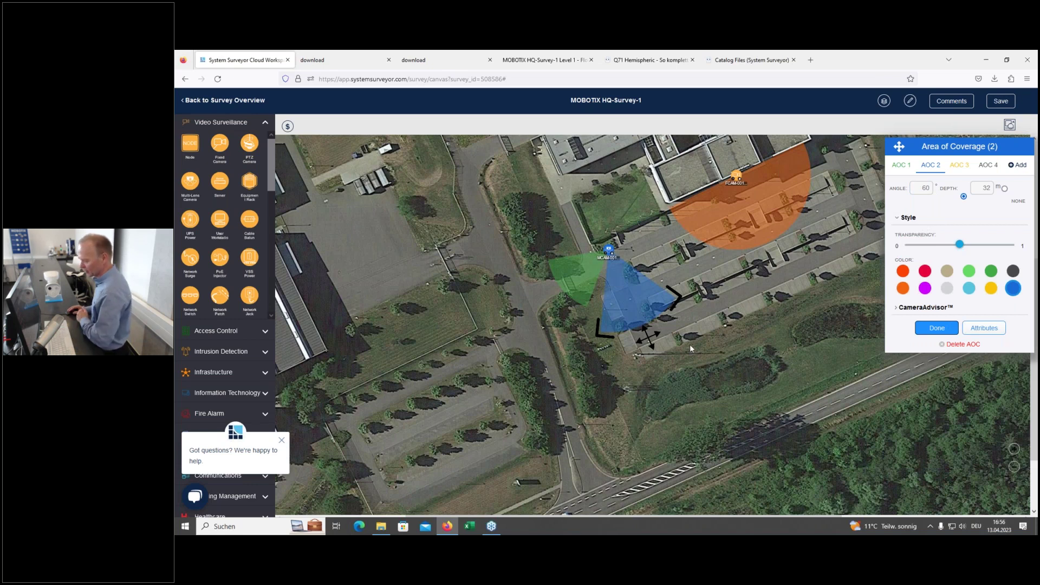
drag(620, 321, 585, 290)
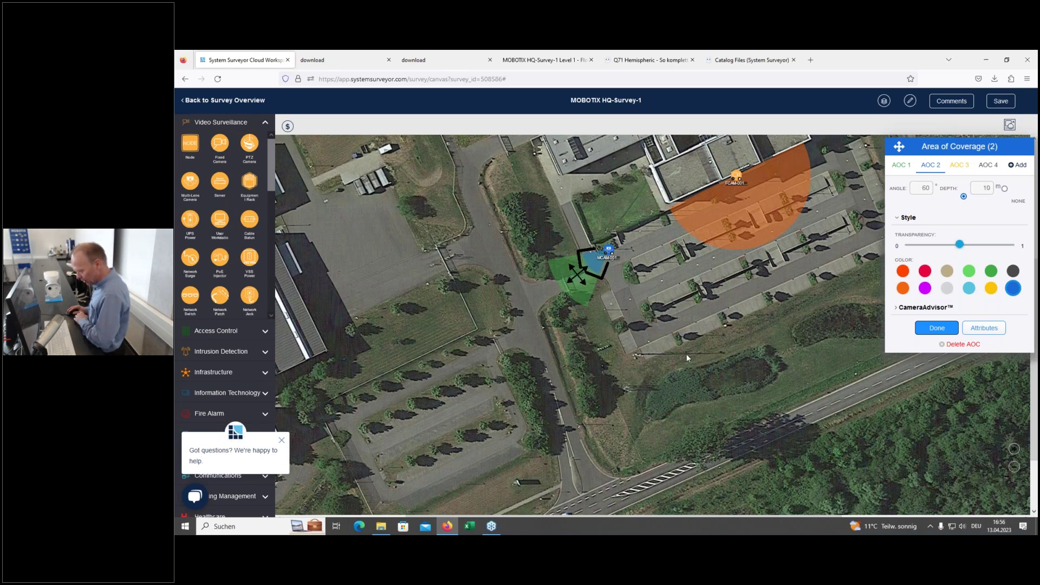
click(921, 329)
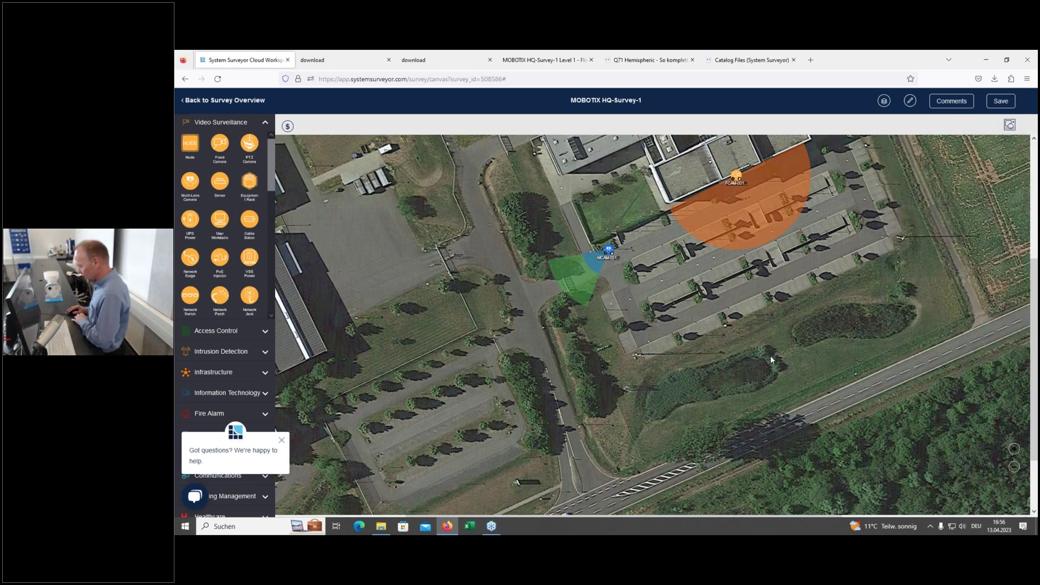
Step: Add IR-Illuminator 45°-60° M73/S74 ($183) as accessory A2 in MCAM-001's Accessories tab, plus an empty A3 row
click(608, 251)
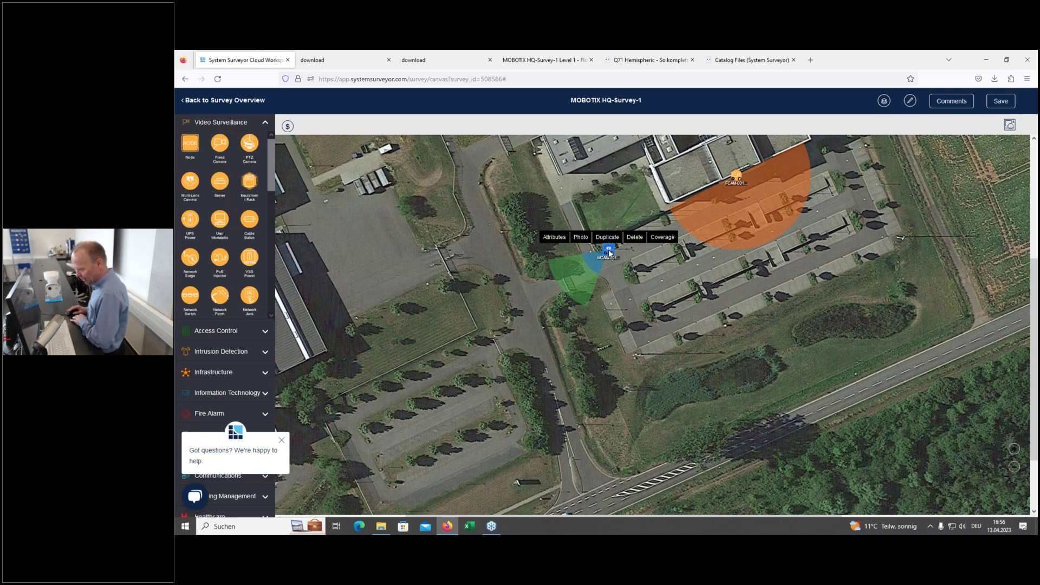
click(554, 237)
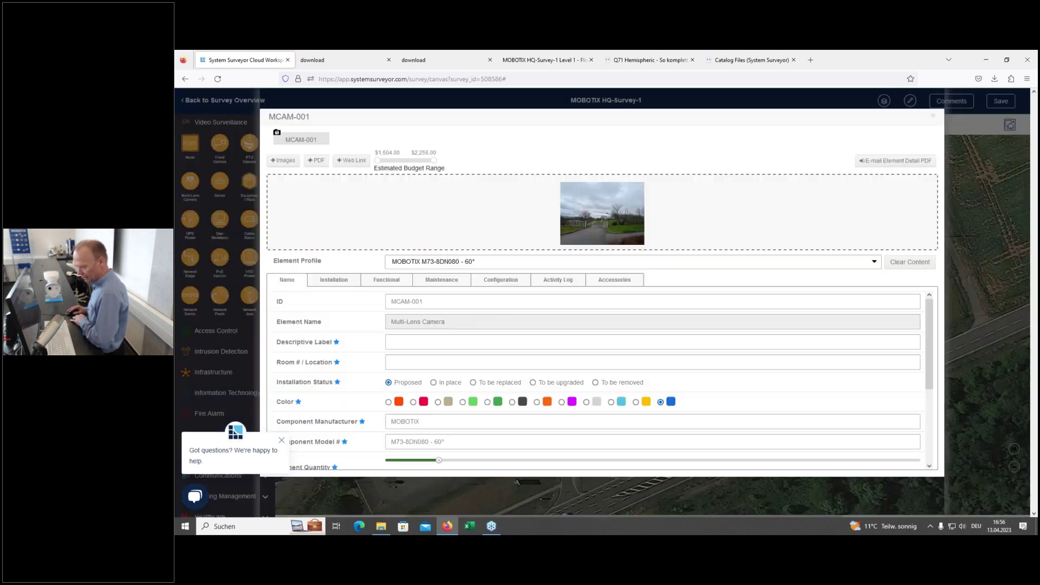
click(617, 287)
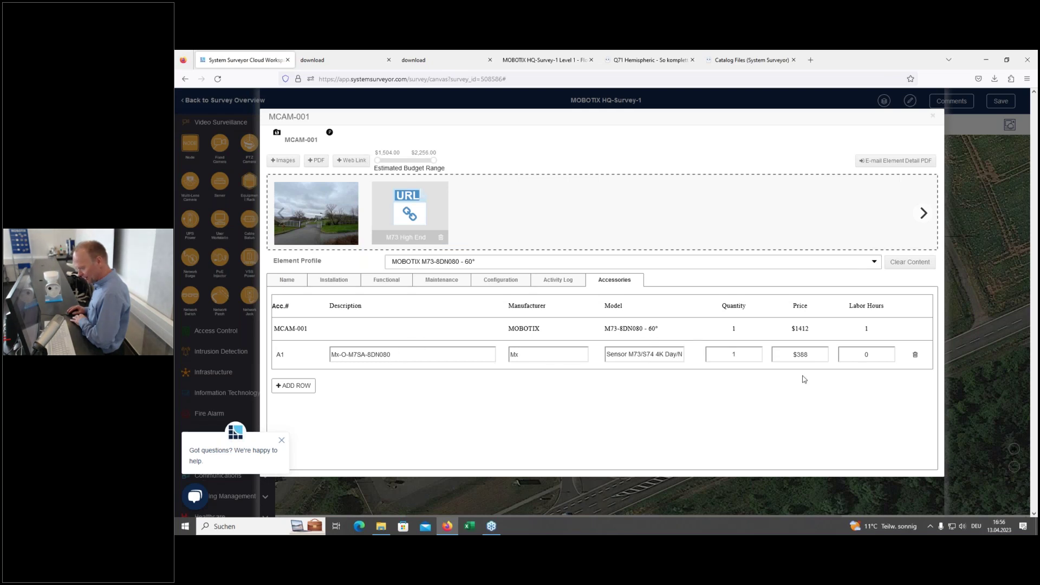
click(297, 387)
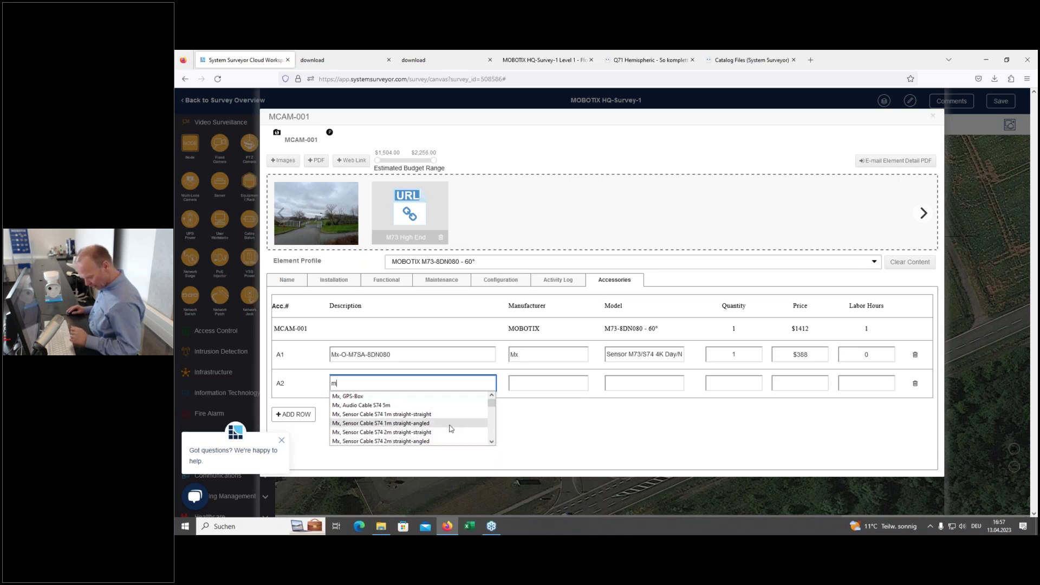
scroll(449, 430, down, 3)
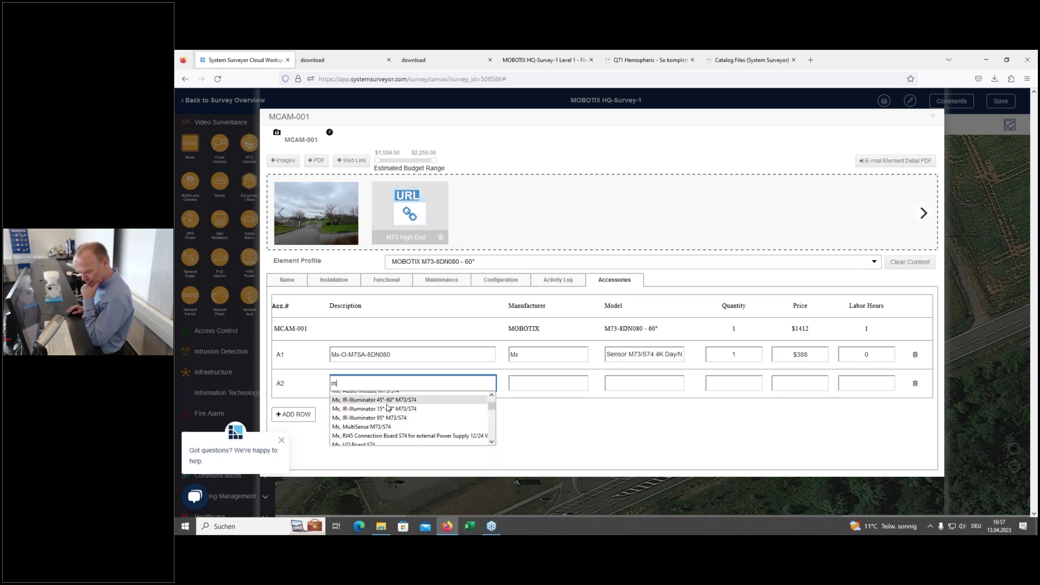
click(391, 401)
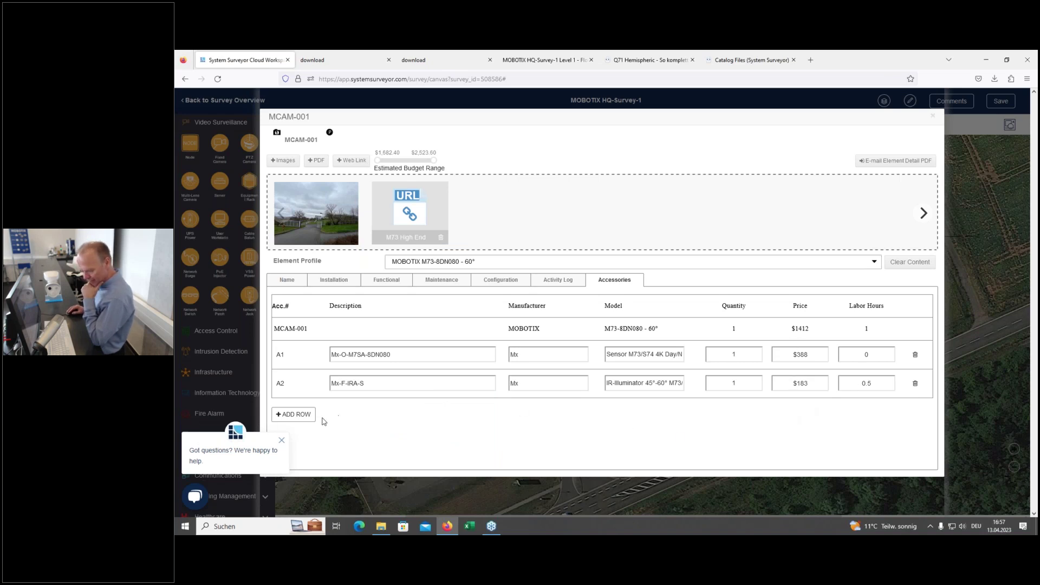
click(301, 415)
Step: Set accessory row A3 to Pole Mount M73 ($101)
click(385, 412)
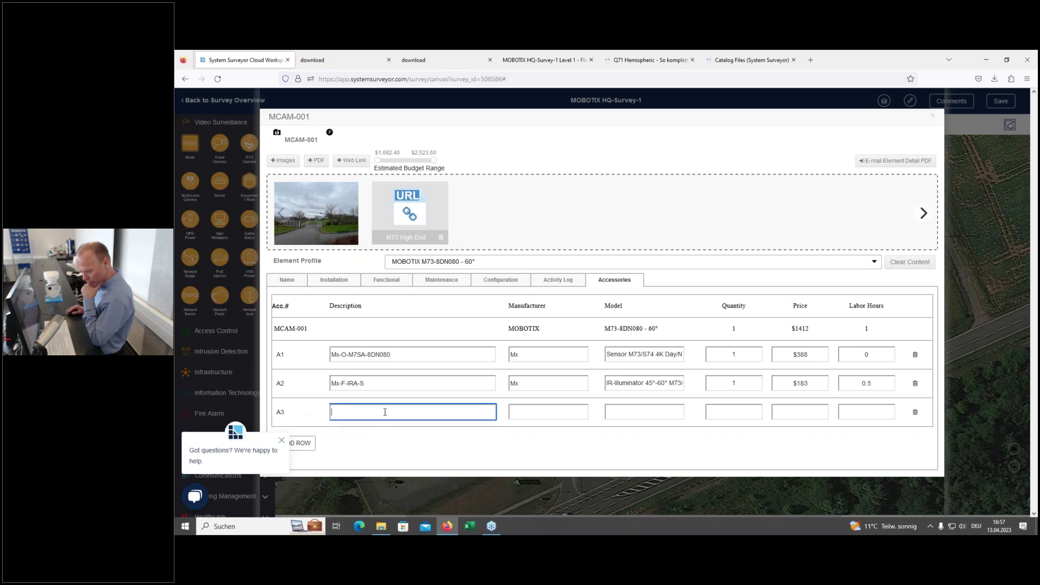
text(m)
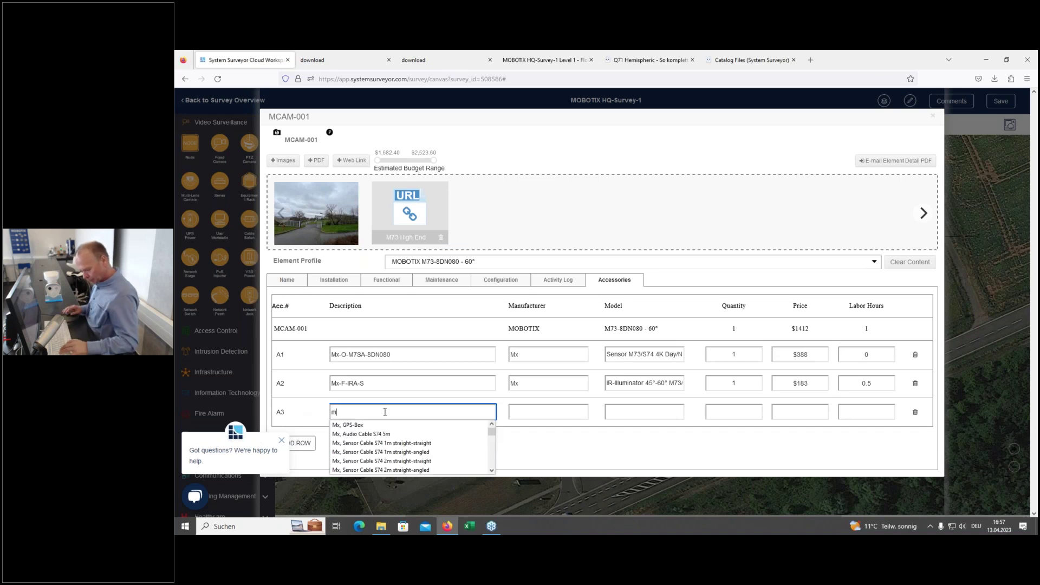
scroll(398, 455, down, 4)
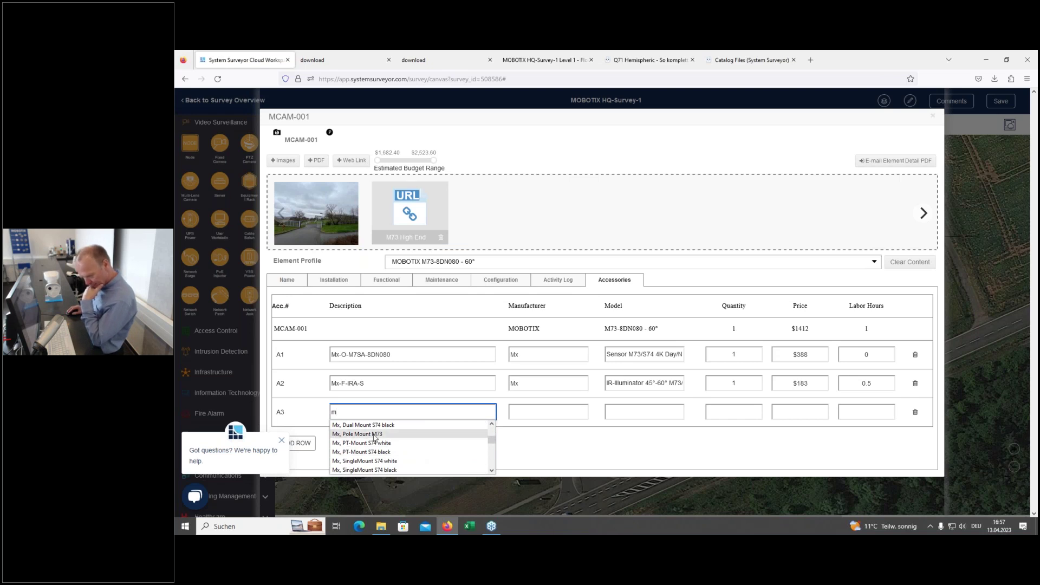
click(376, 435)
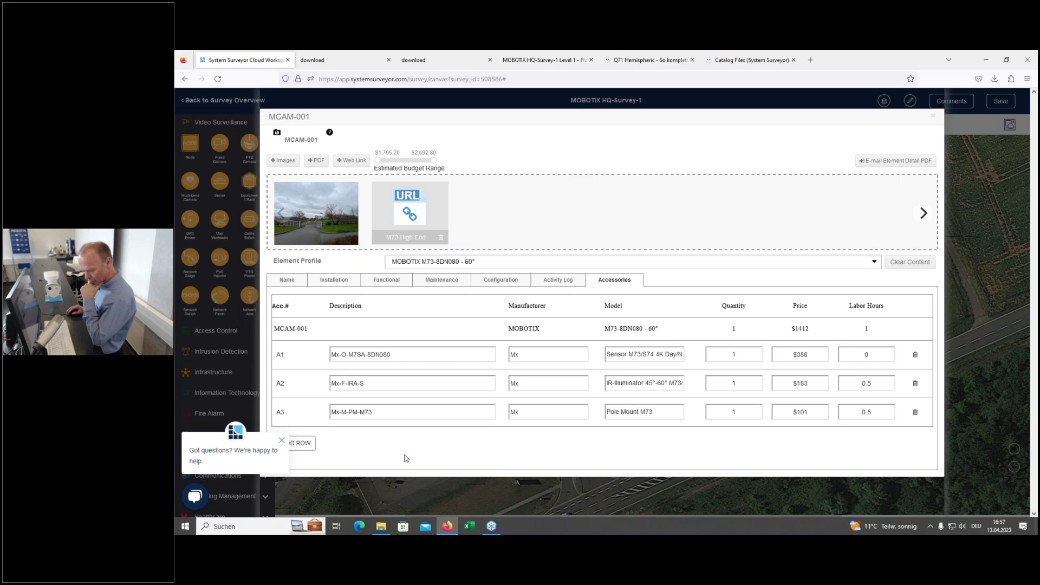
Step: Add row A4 and search 'au' to select Mx, Audio Module M73/S74 ($183)
click(312, 444)
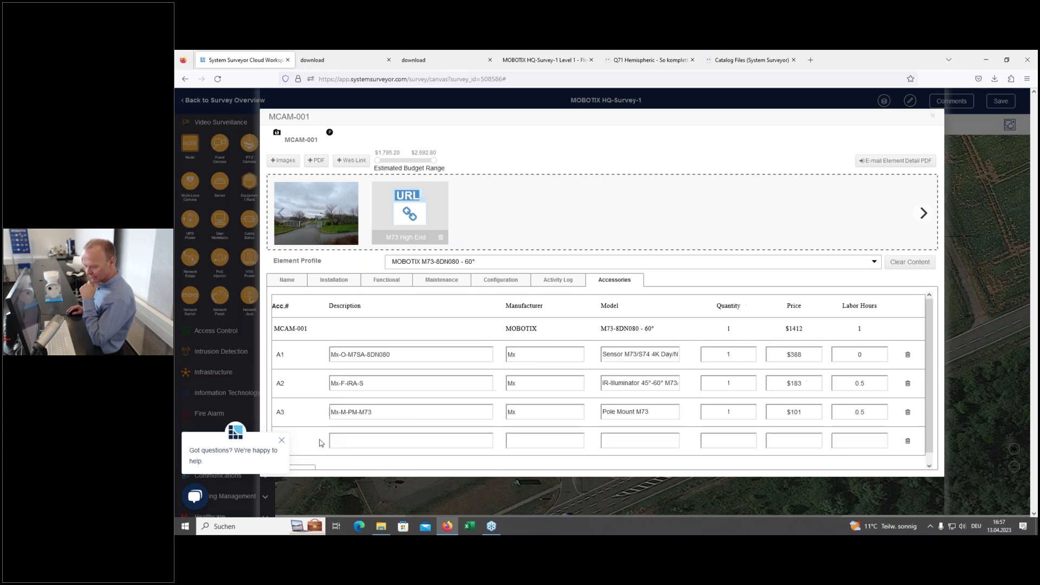
click(367, 426)
text(m)
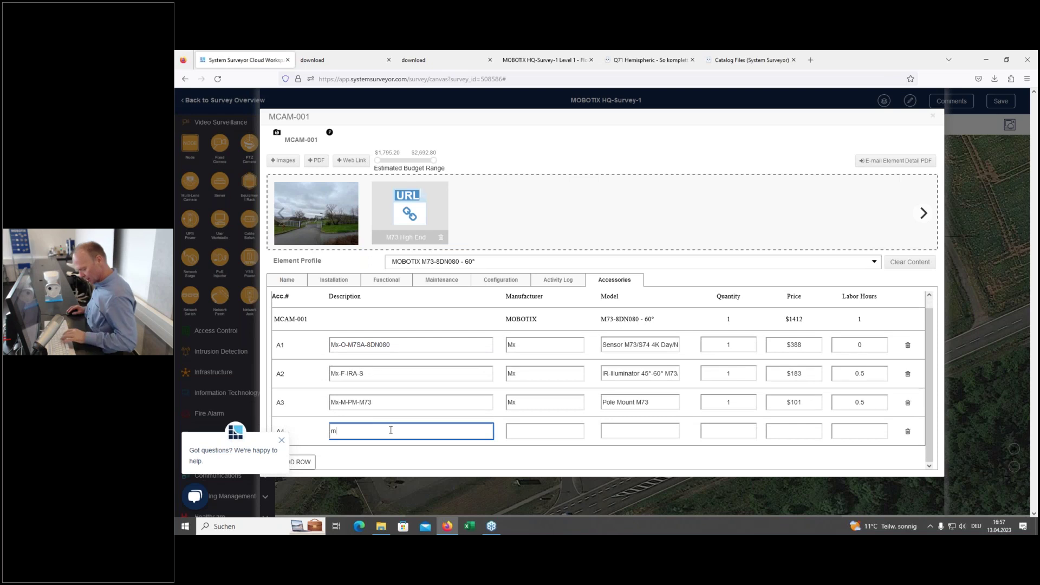
scroll(394, 465, down, 2)
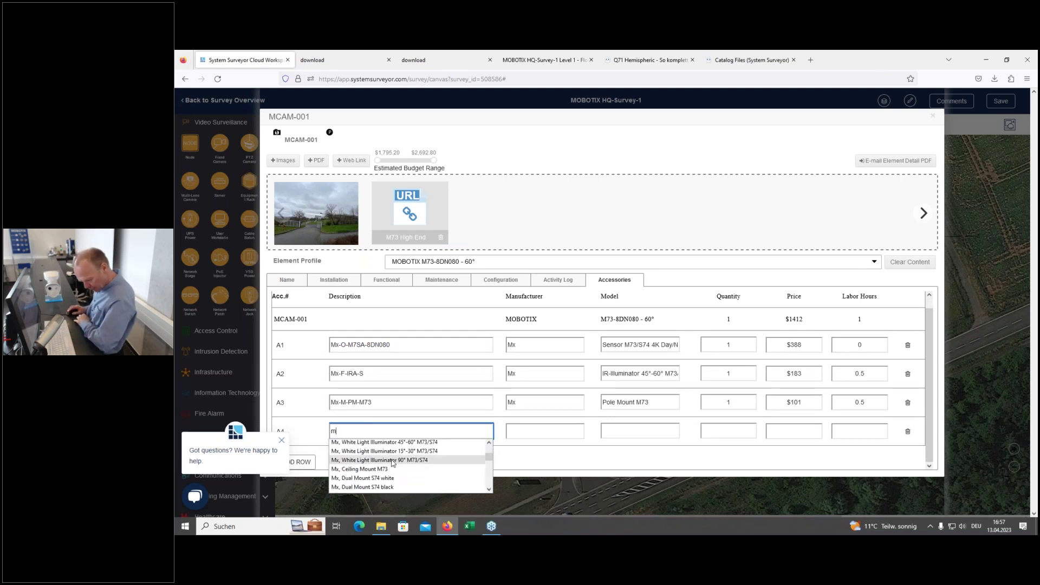
scroll(412, 477, down, 2)
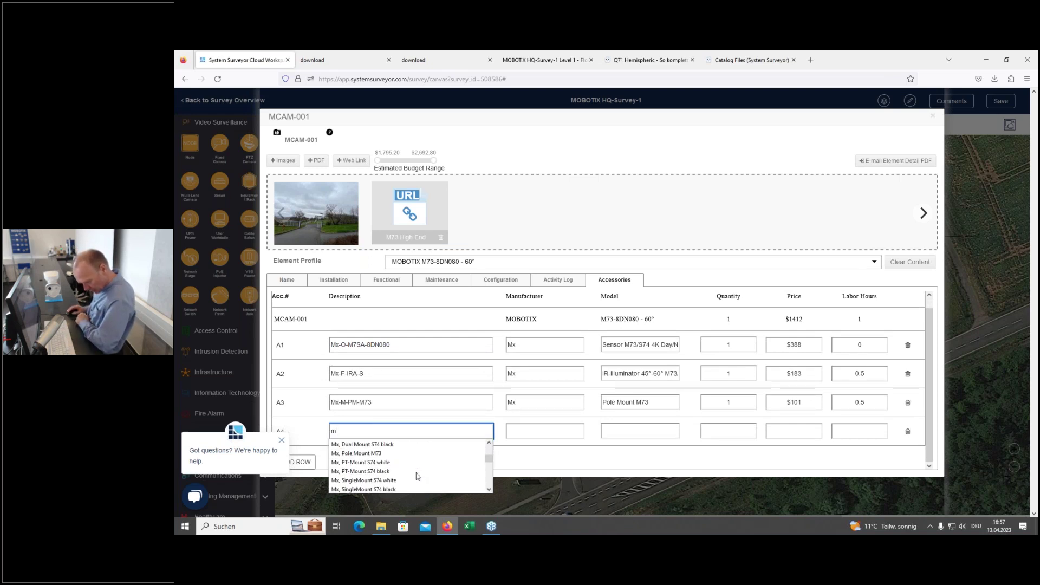
scroll(418, 476, down, 2)
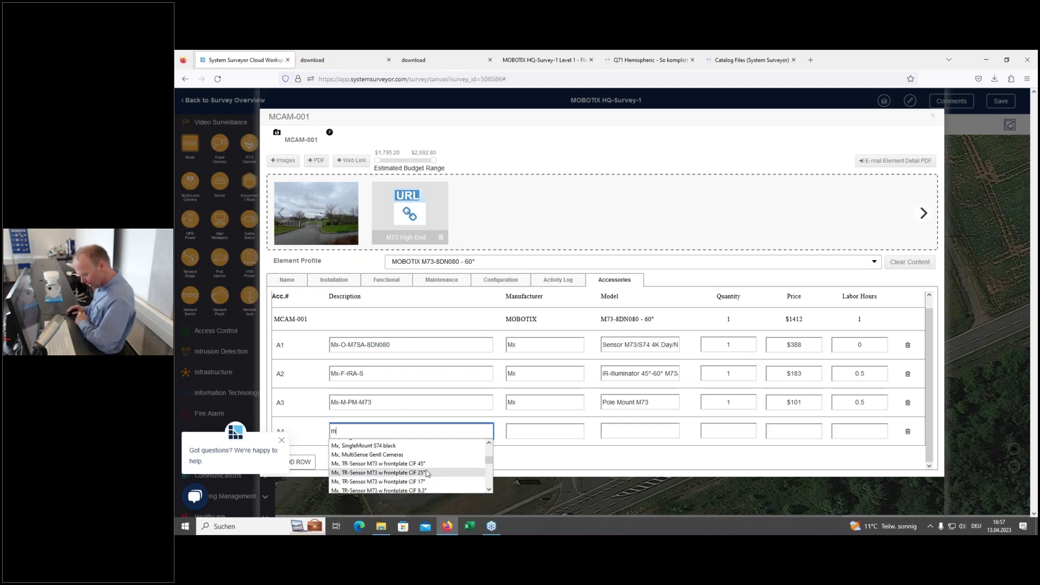
scroll(440, 471, down, 2)
scroll(441, 471, down, 2)
scroll(440, 471, down, 5)
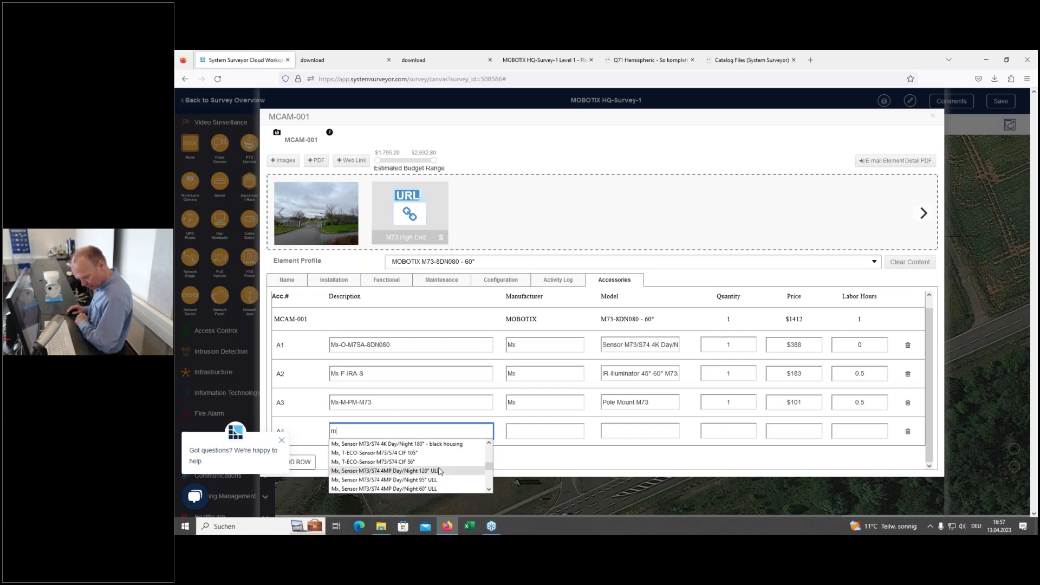
scroll(440, 471, down, 4)
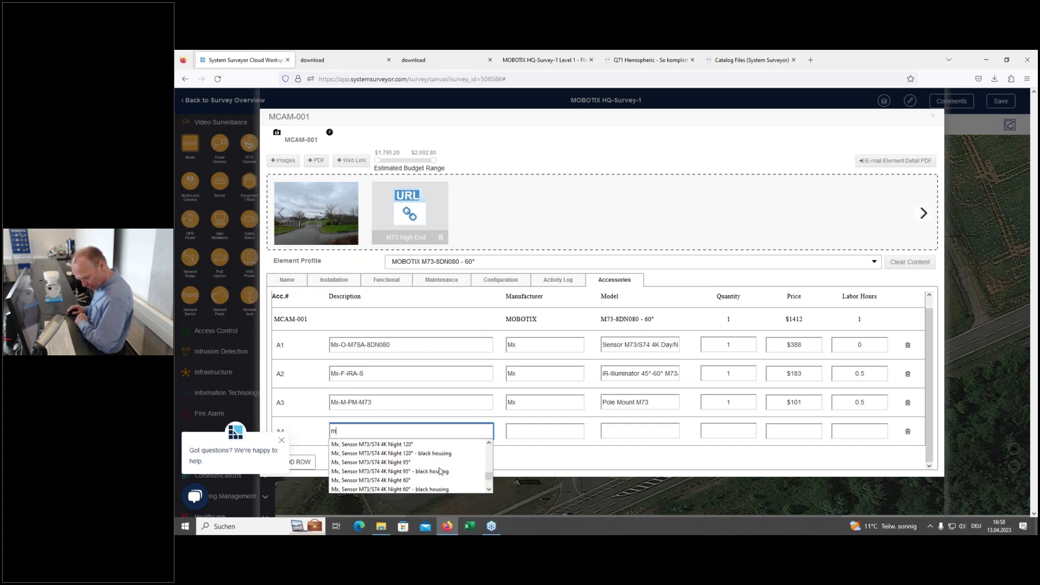
scroll(441, 470, down, 3)
scroll(441, 470, up, 4)
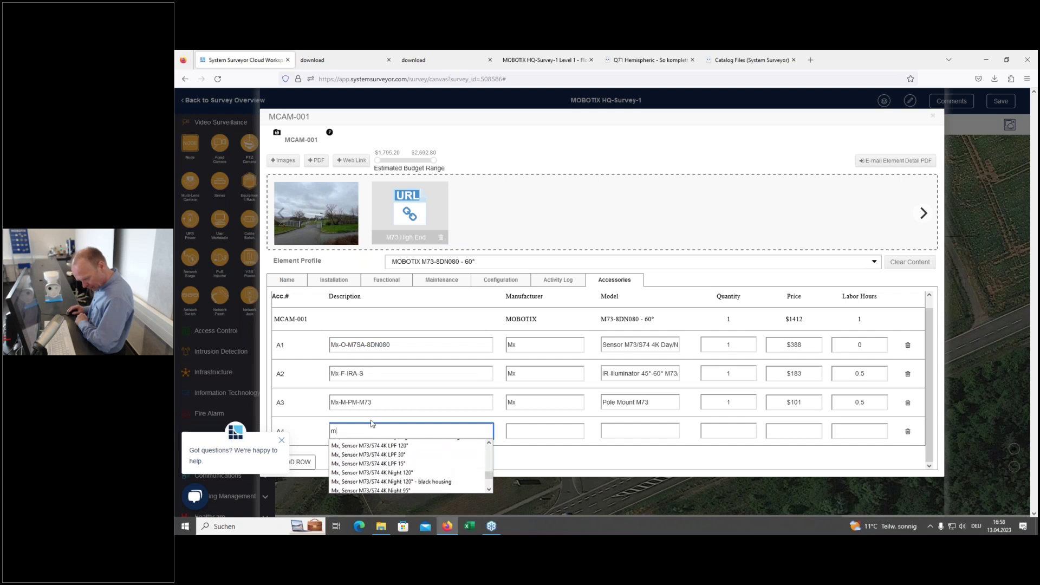
key(BackSpace)
text(au)
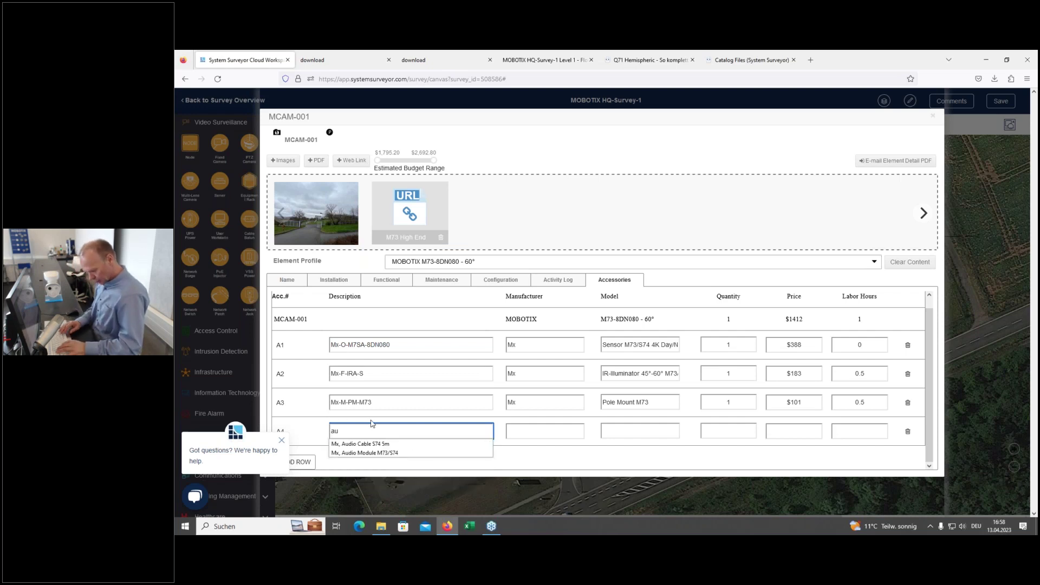
click(368, 453)
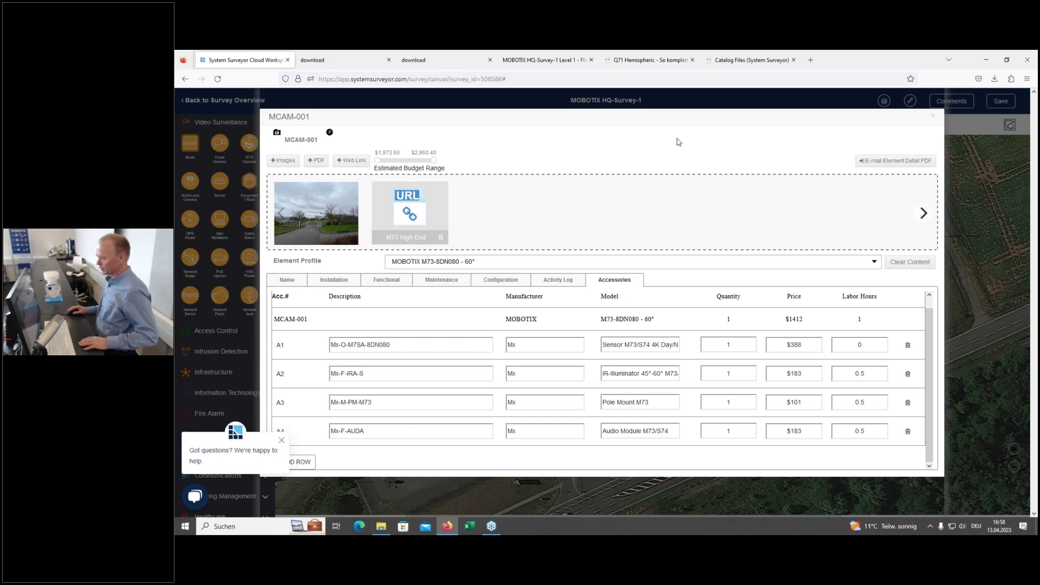
Step: Close MCAM-001's details, save the MOBOTIX HQ-Survey-1 survey, and go back to Survey Overview
click(932, 119)
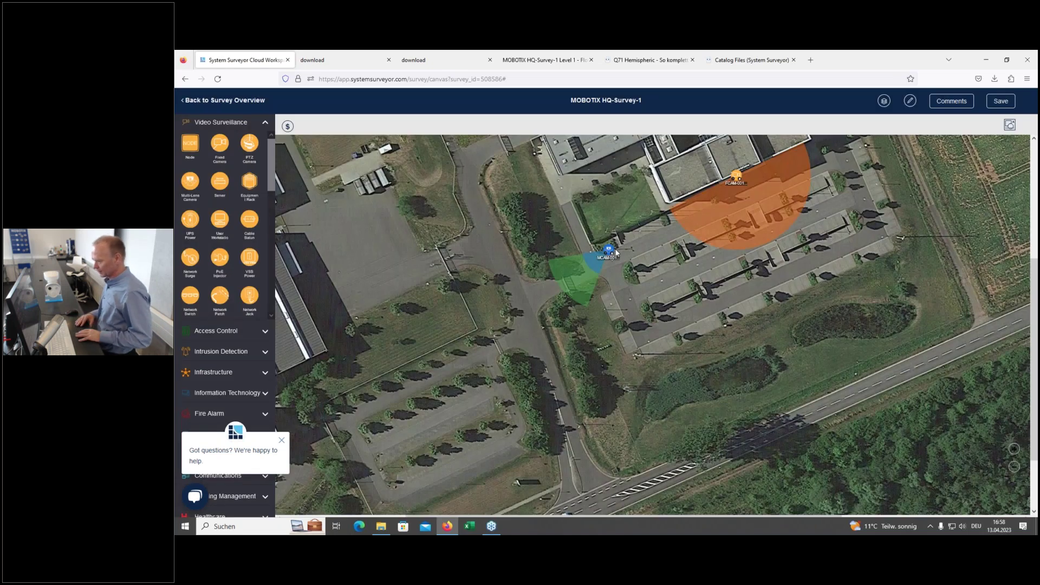
click(1001, 103)
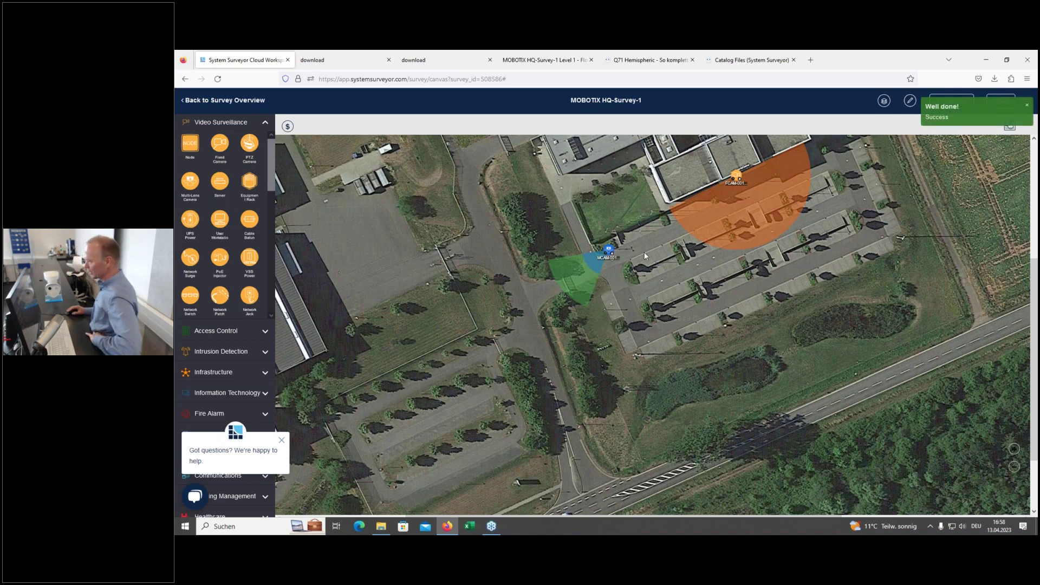
click(222, 100)
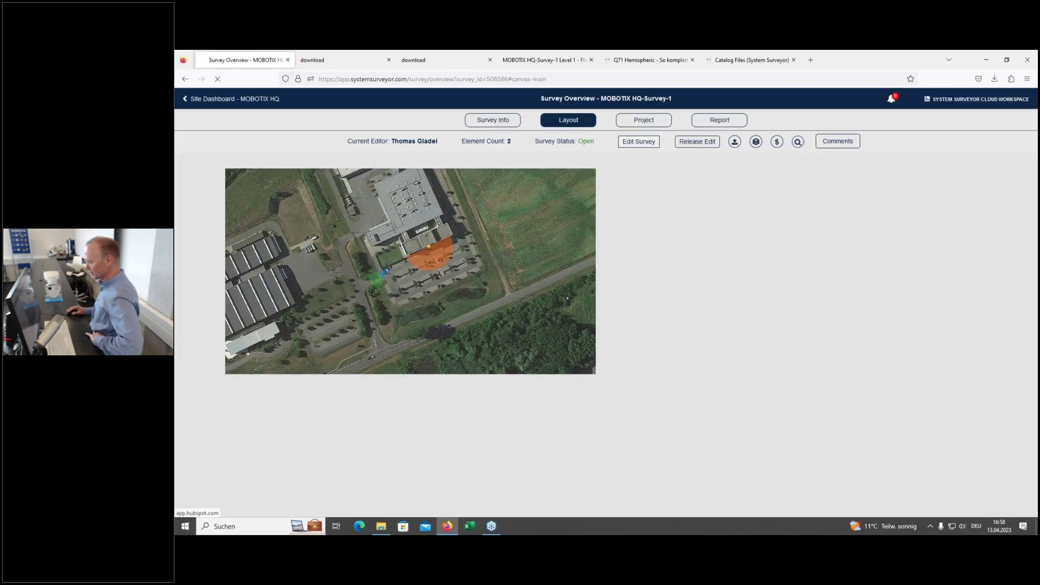
Step: Export the Bill of Materials under Excel Exports and download the .xlsx from Created Reports
click(714, 120)
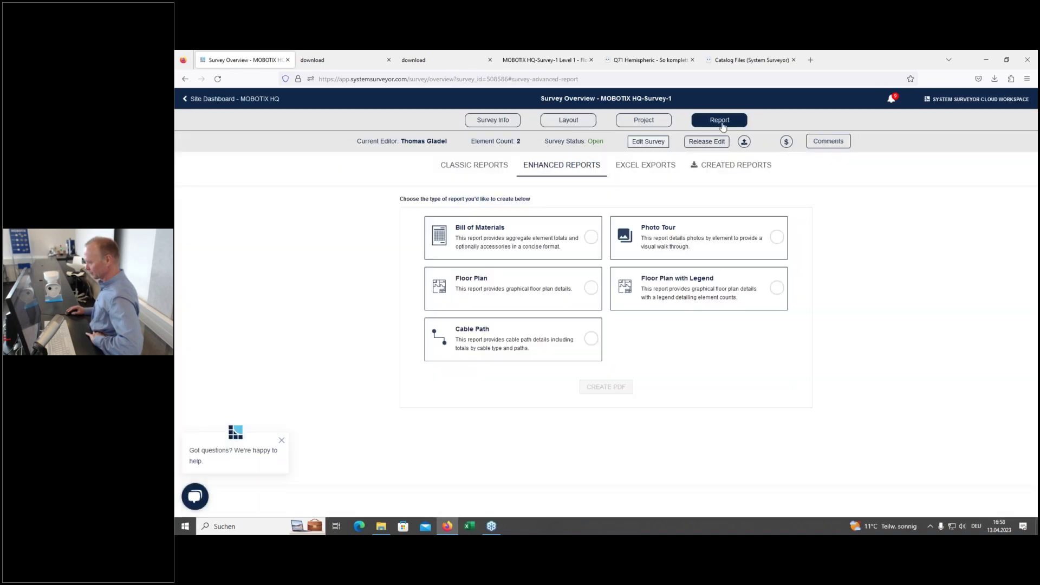
click(642, 167)
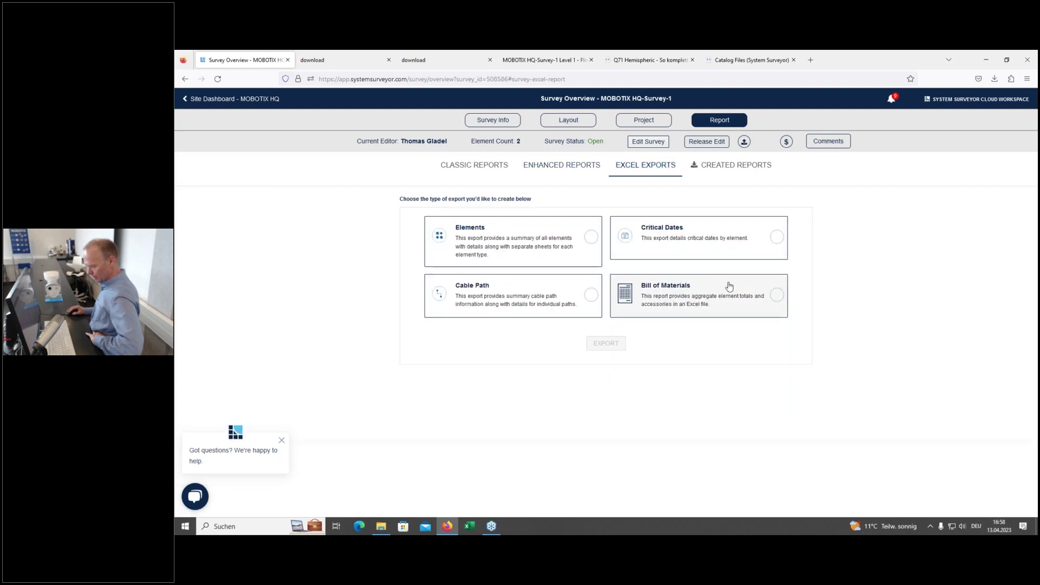
click(777, 295)
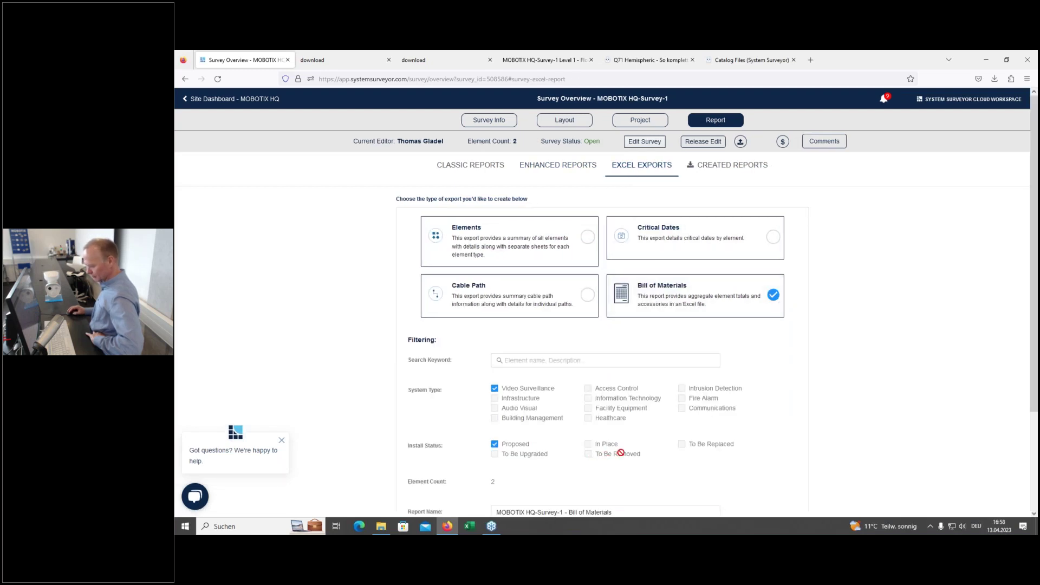
scroll(605, 454, down, 2)
click(615, 417)
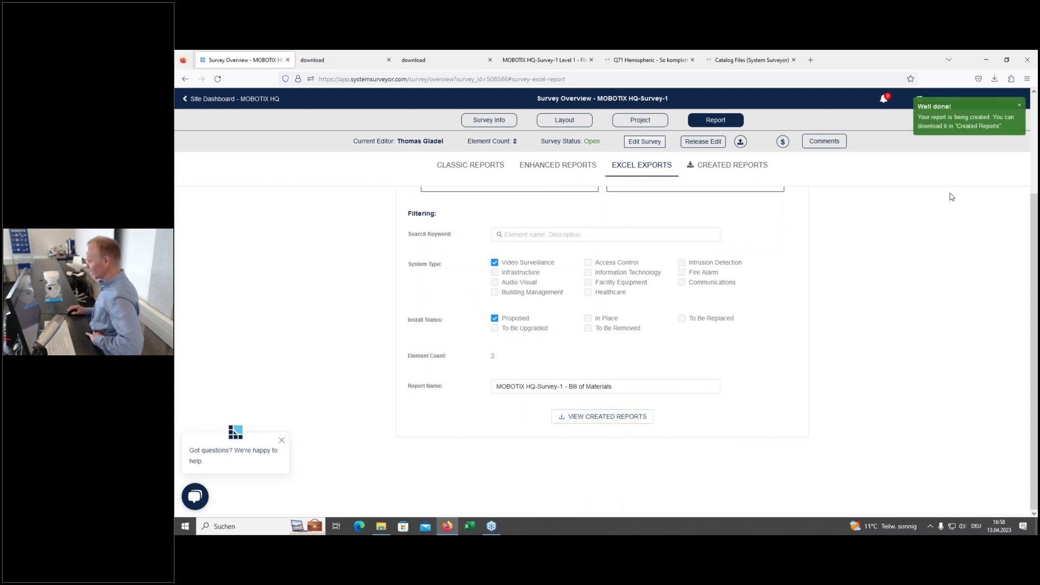
click(701, 167)
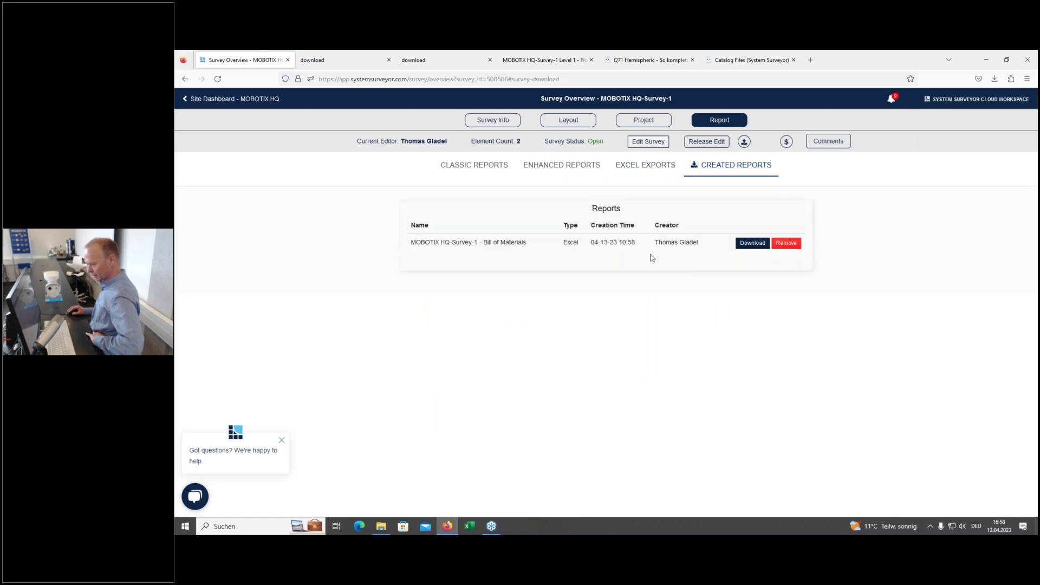
click(754, 243)
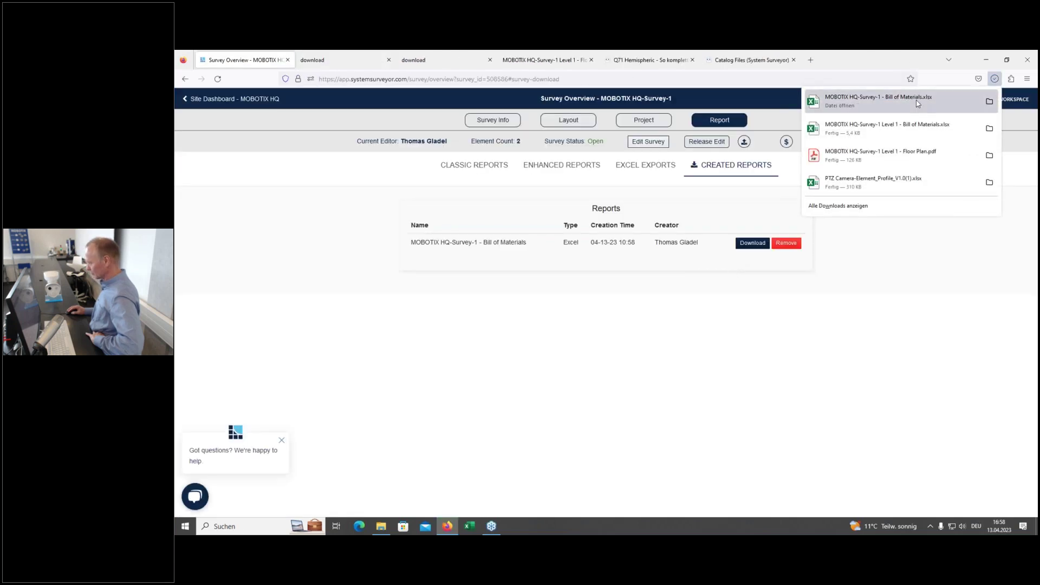
Step: Open the downloaded Bill of Materials .xlsx in Excel and review its cameras and accessories
click(918, 103)
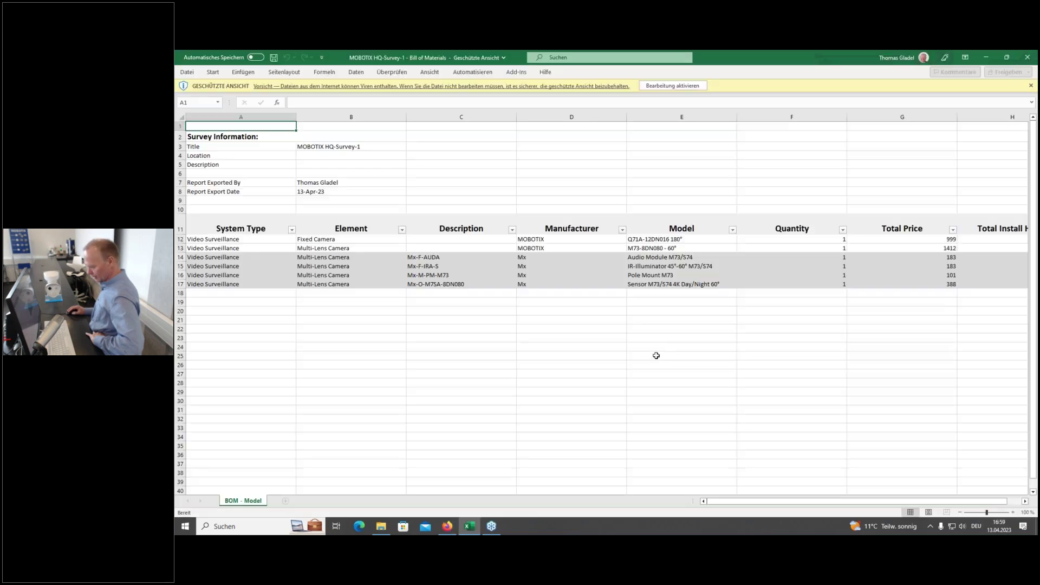
click(505, 355)
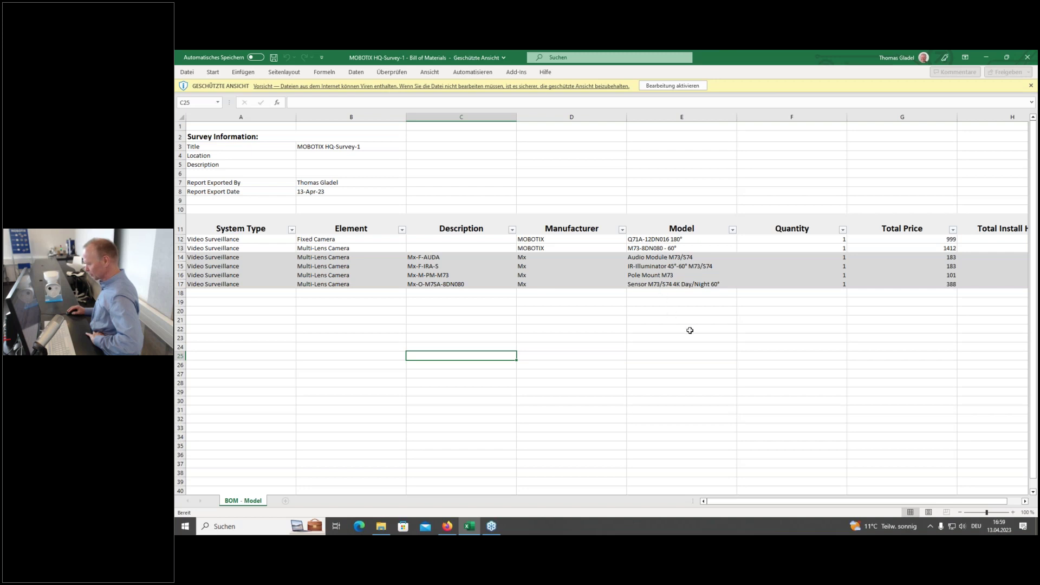
scroll(862, 403, down, 7)
scroll(847, 406, up, 7)
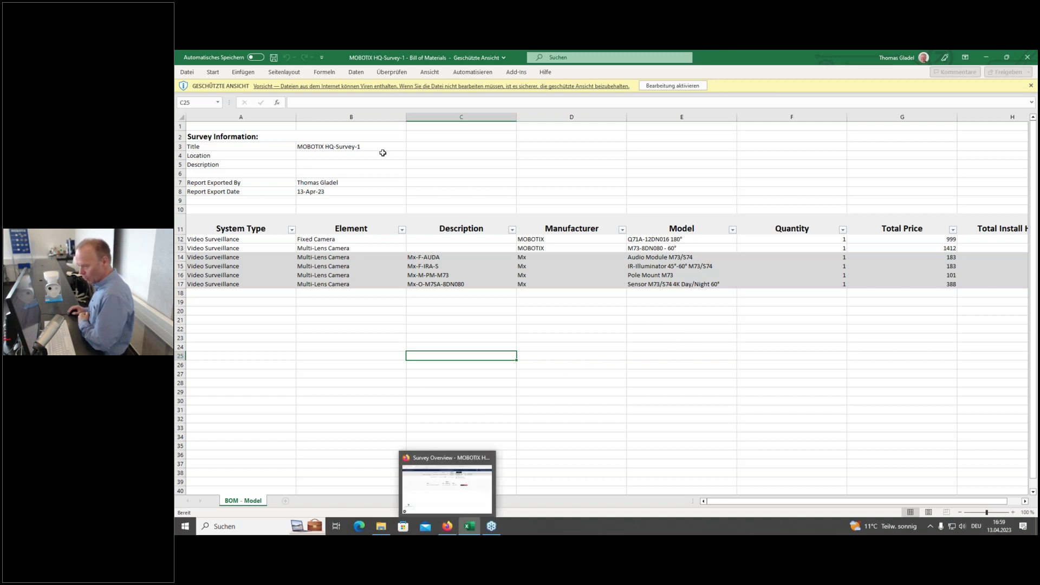
Step: Close Excel and create a Bill of Materials PDF from Enhanced Reports, then view created reports
click(1026, 57)
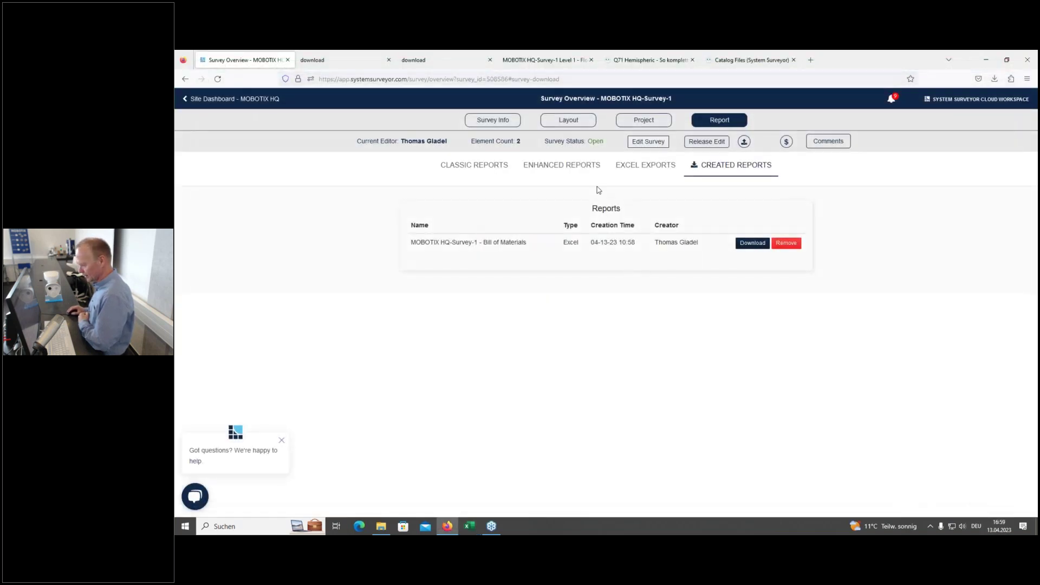
click(582, 166)
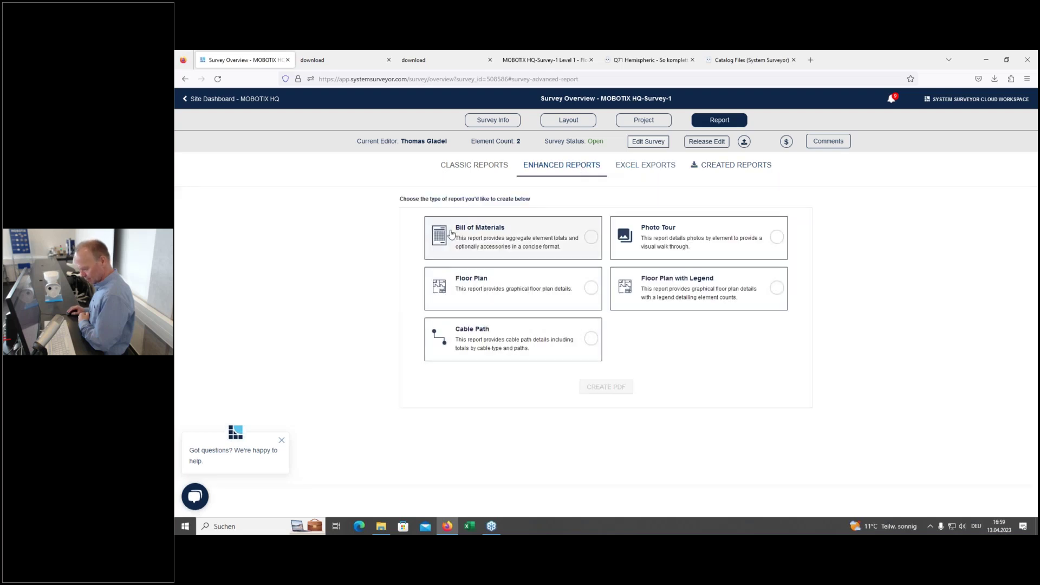
click(592, 238)
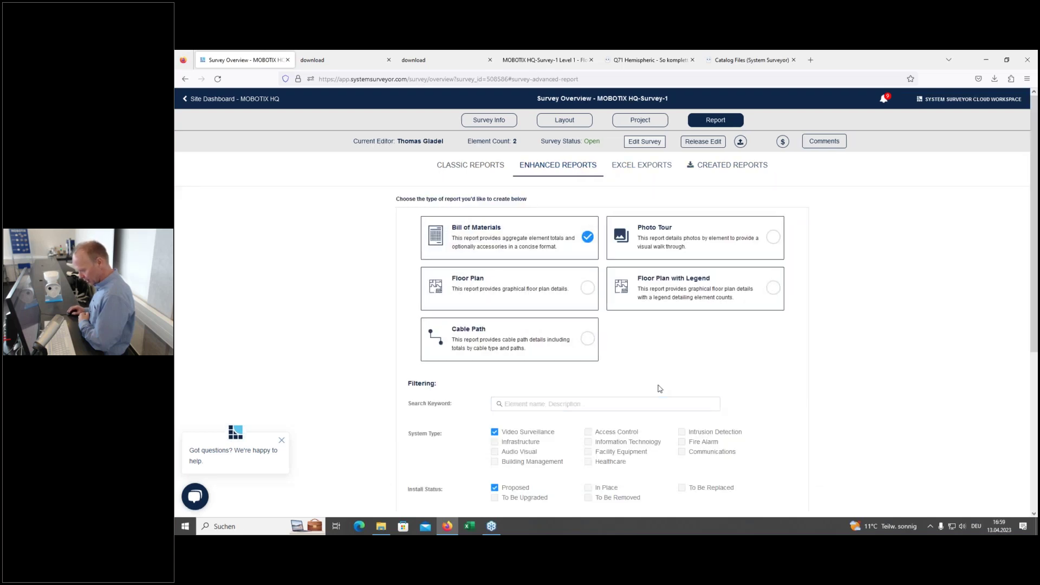
scroll(605, 399, down, 5)
click(609, 419)
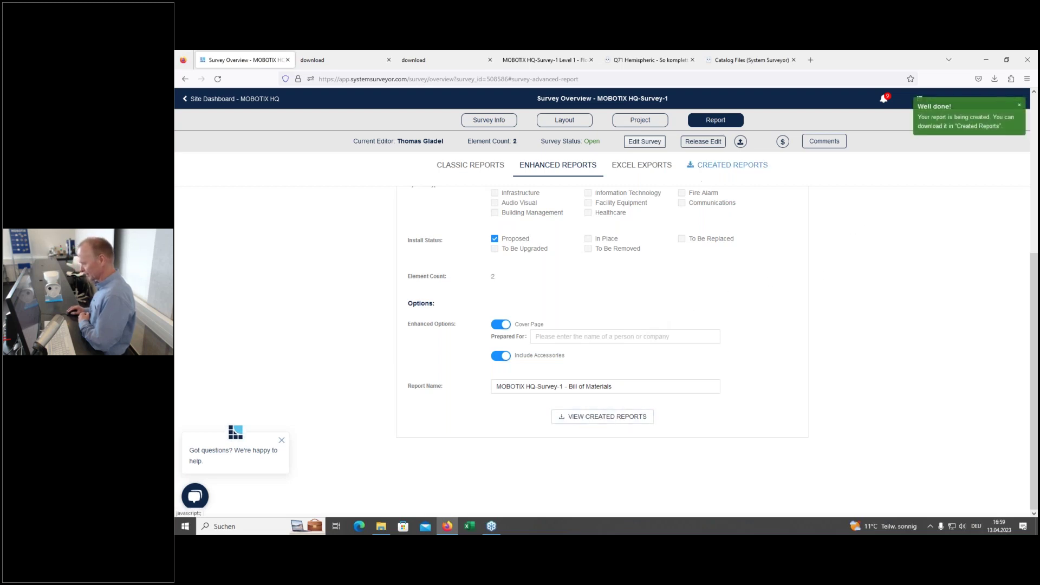
click(722, 166)
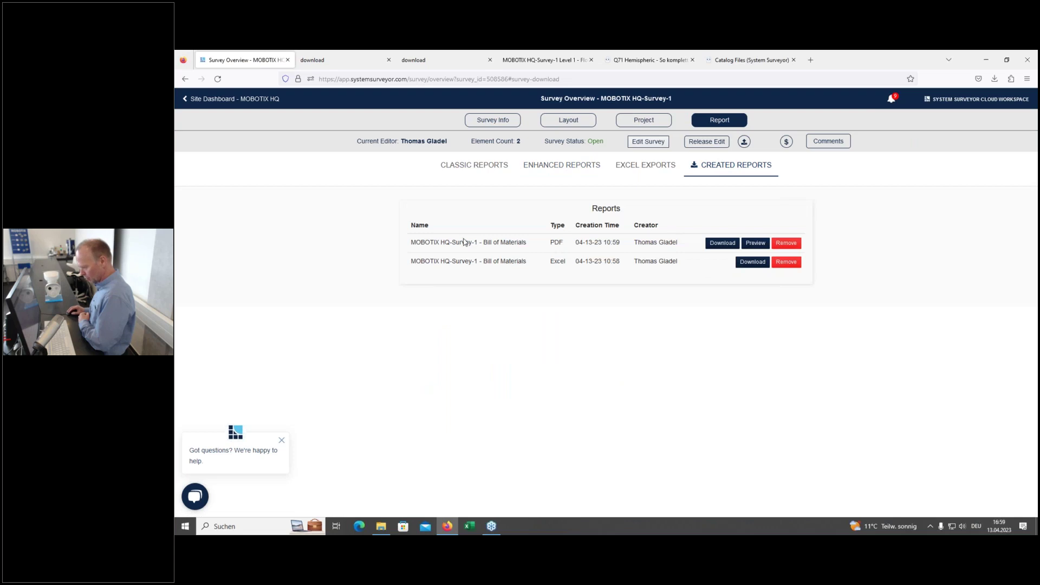
Step: Preview the Bill of Materials PDF and scroll to the page listing both cameras and four accessories
click(751, 243)
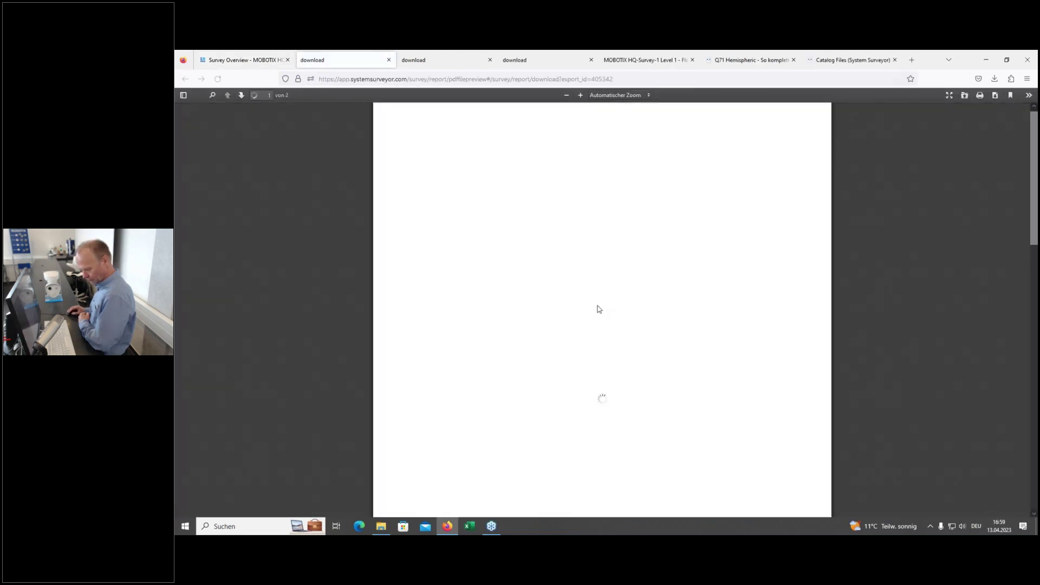
scroll(595, 311, down, 10)
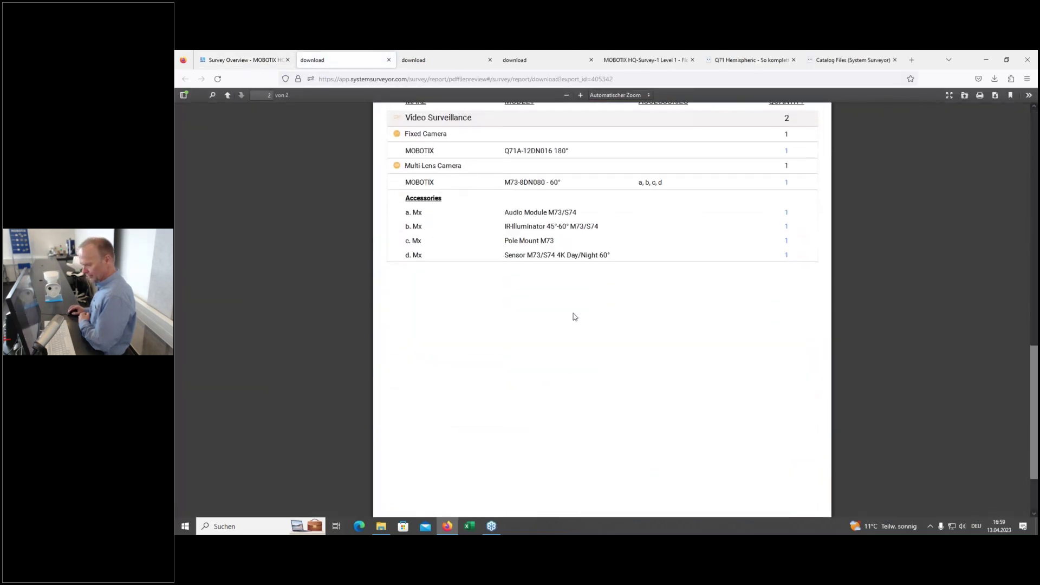
scroll(574, 316, up, 1)
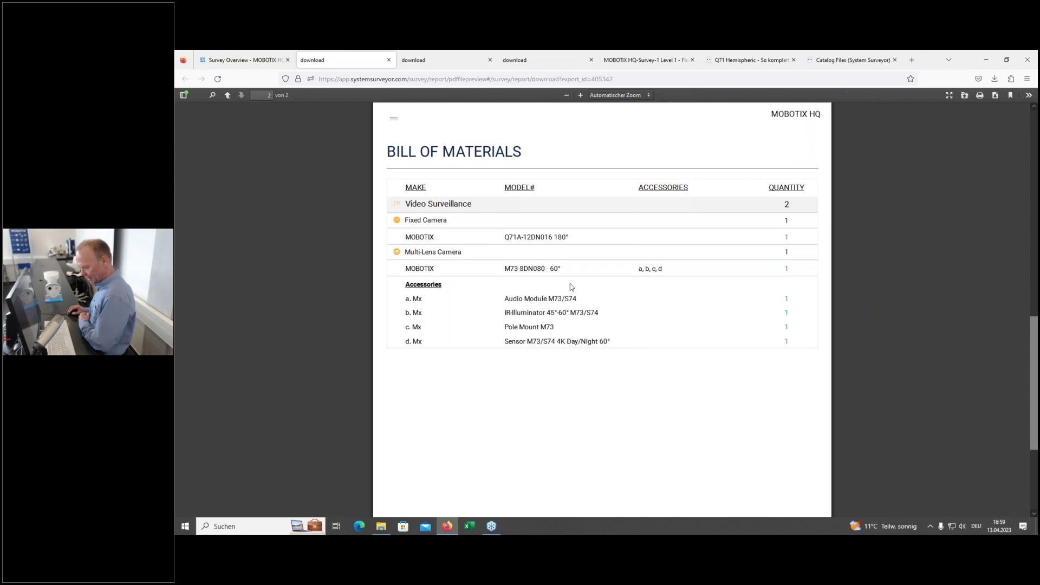
scroll(554, 340, down, 2)
scroll(561, 333, up, 4)
scroll(560, 333, down, 4)
scroll(570, 323, up, 5)
scroll(569, 323, down, 4)
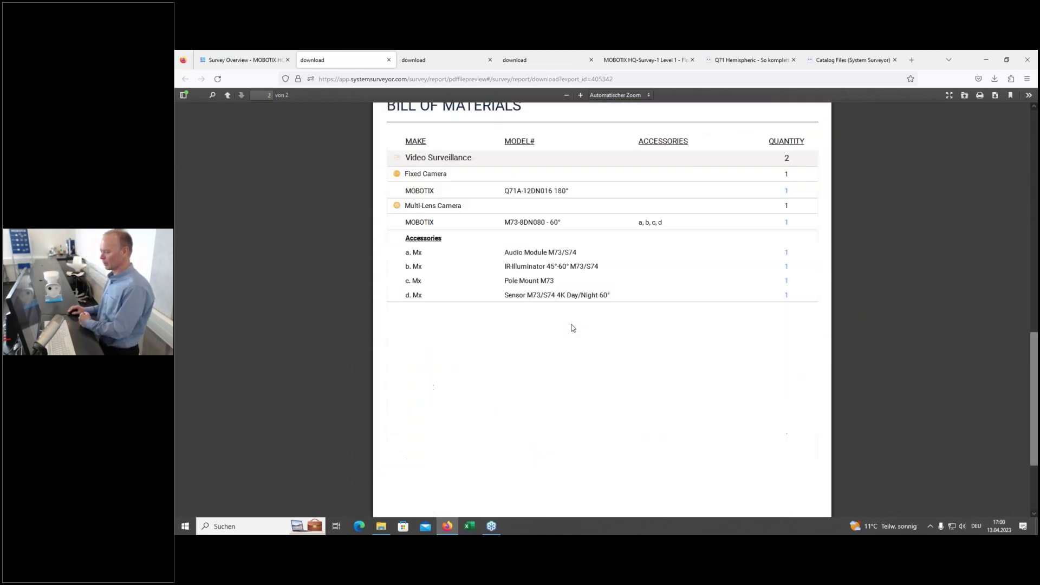
scroll(570, 323, up, 1)
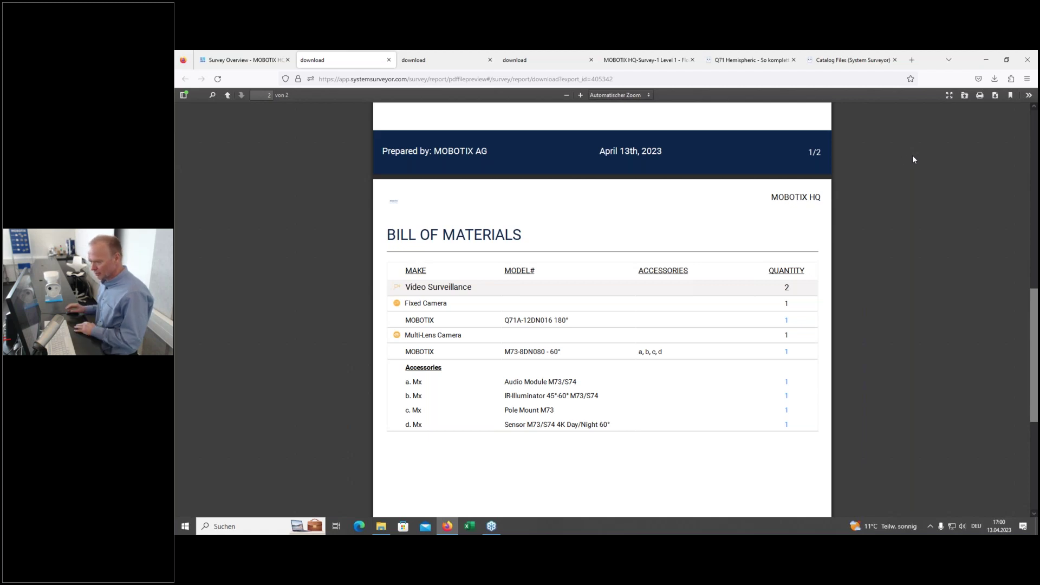
Step: Return to the Survey Overview tab and open the Site List via the Sites breadcrumb
click(233, 61)
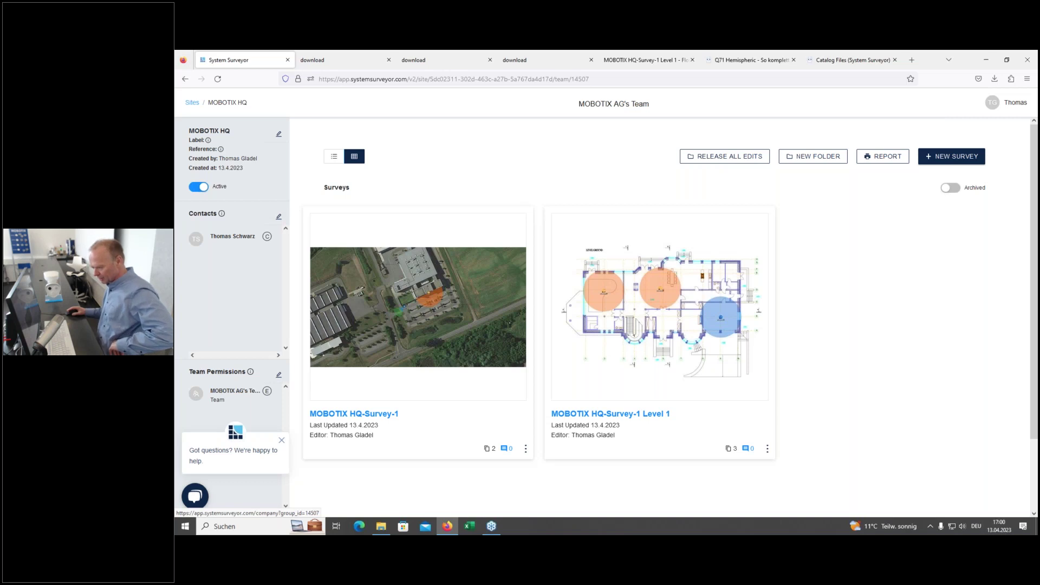
click(193, 102)
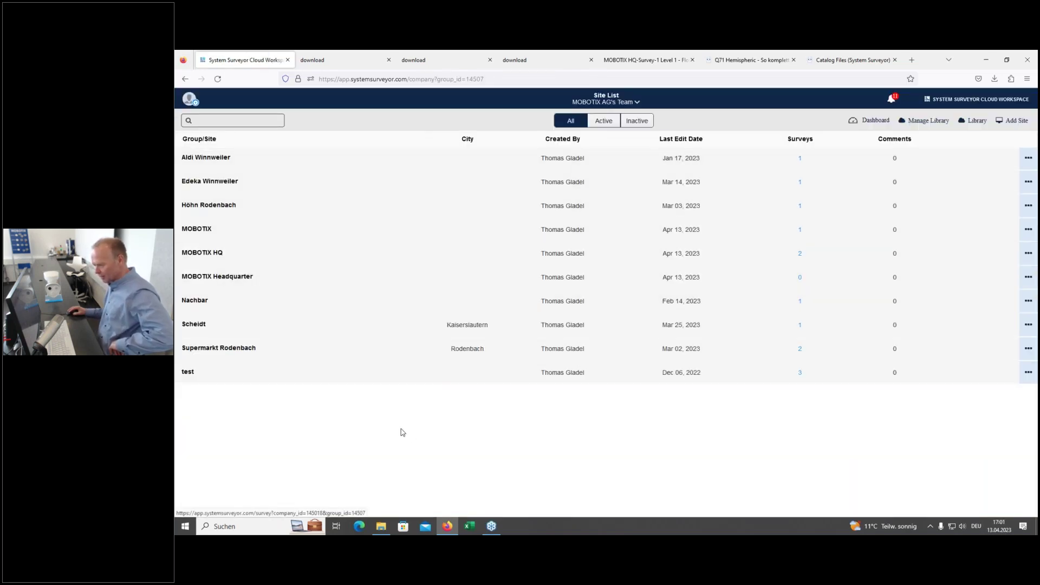